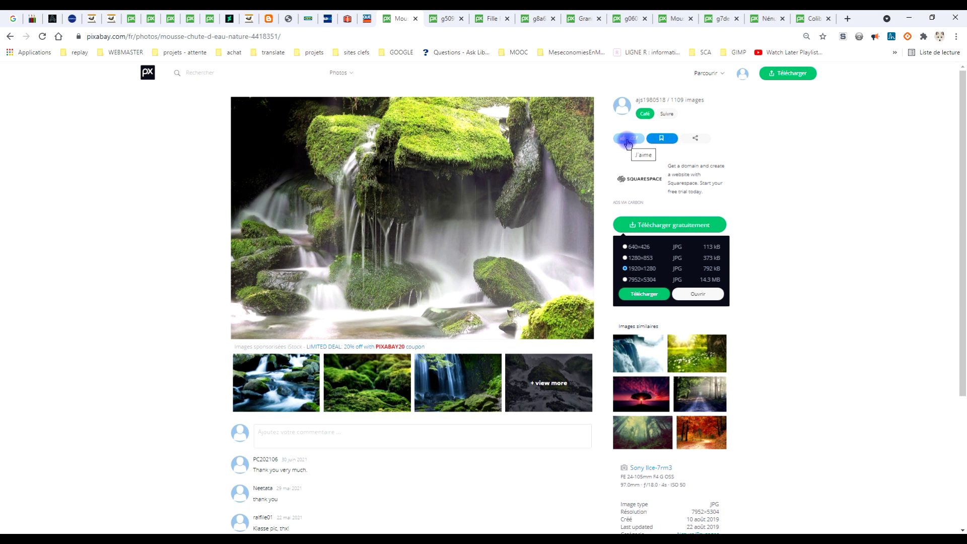
# Copy the full-size 1920px mossy waterfall photo from Pixabay to the clipboard.
pyautogui.click(655, 225)
pyautogui.click(687, 224)
pyautogui.click(437, 20)
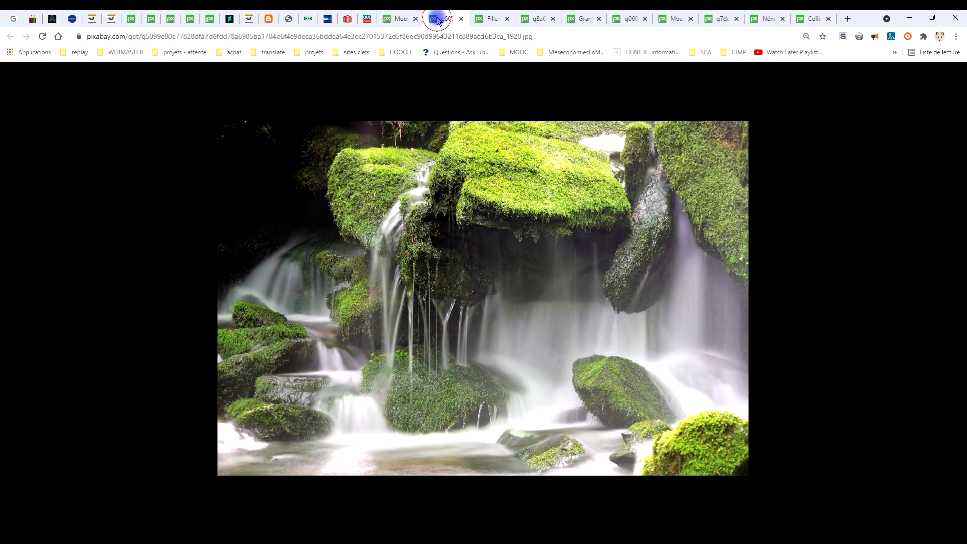
pyautogui.rightClick(463, 158)
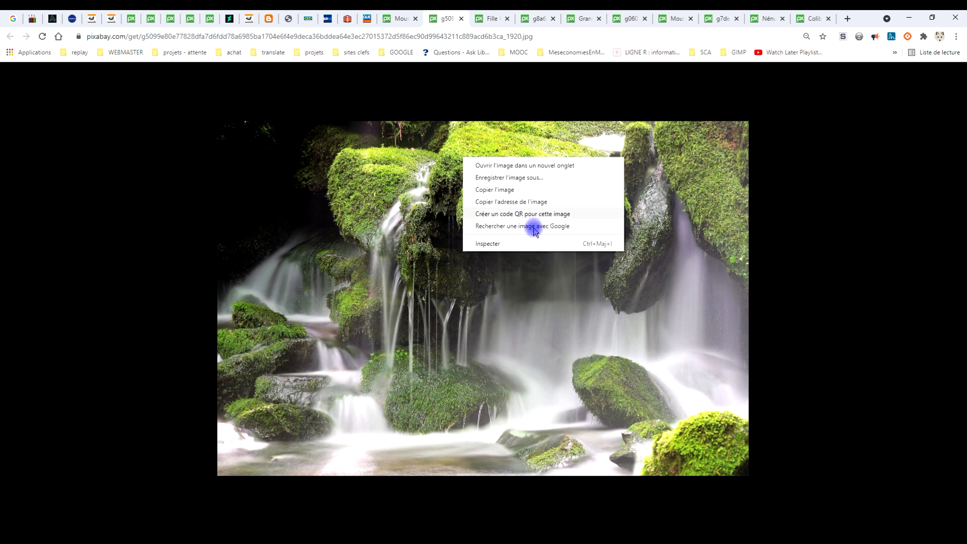
pyautogui.click(498, 191)
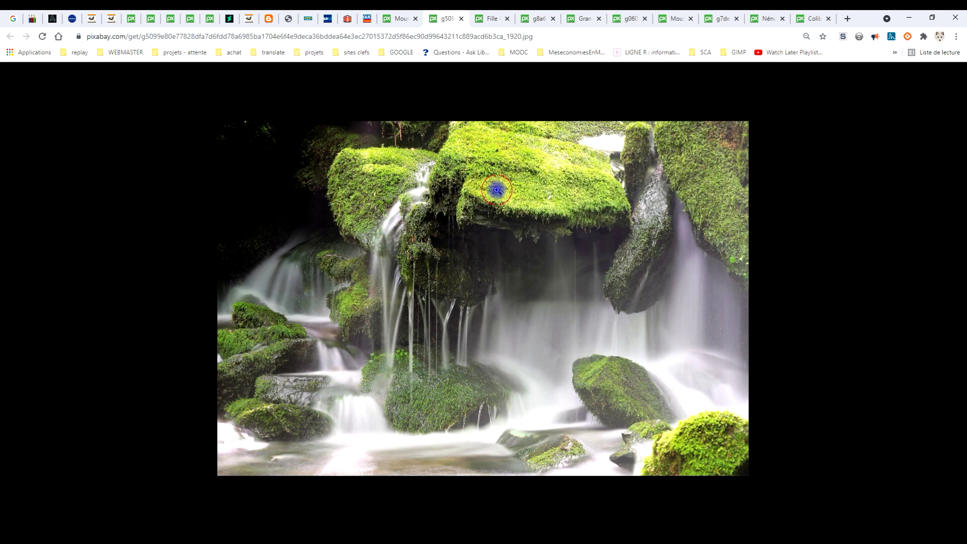
pyautogui.hotkey('alt', 'Tab')
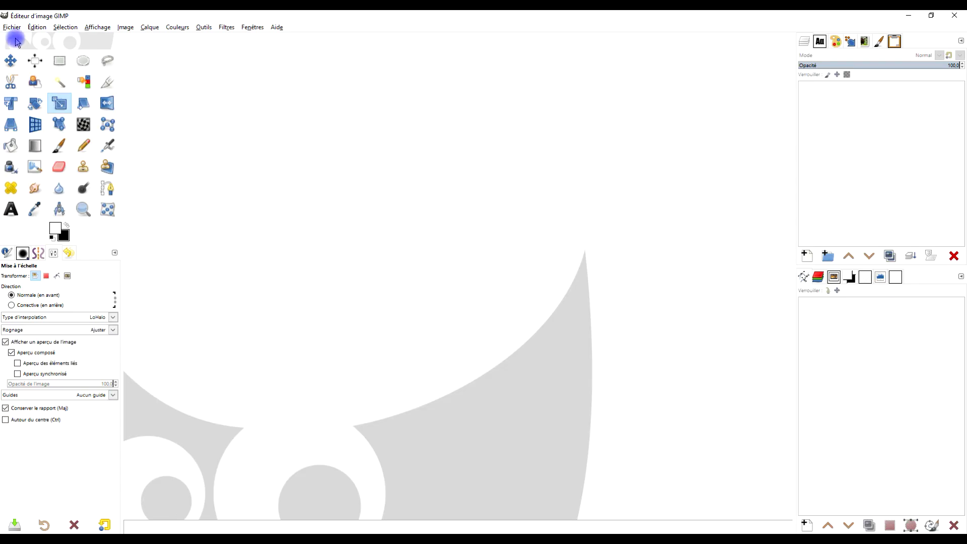
# Paste the waterfall as a new image and rename its layer CHUTE D'EAU.
pyautogui.click(44, 31)
pyautogui.moveTo(91, 147)
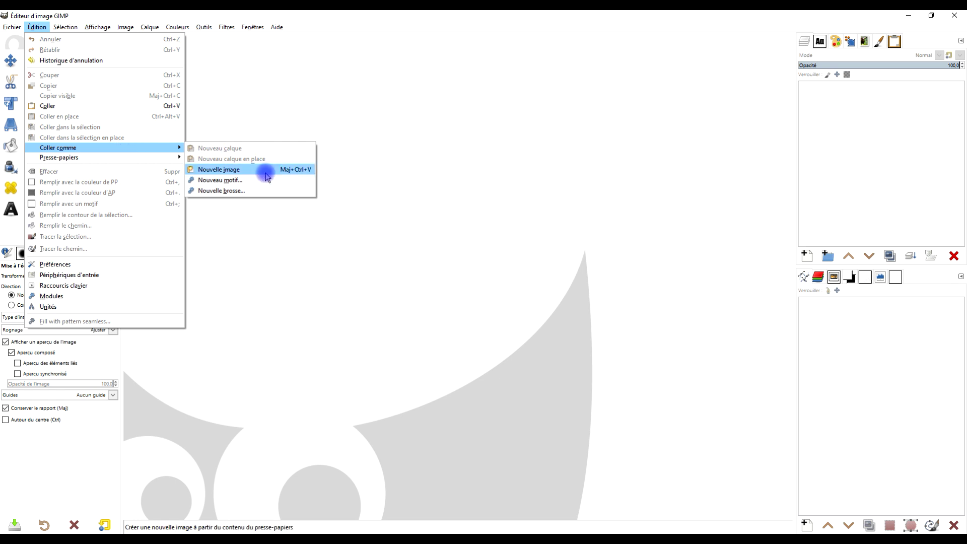
pyautogui.click(264, 170)
pyautogui.doubleClick(874, 90)
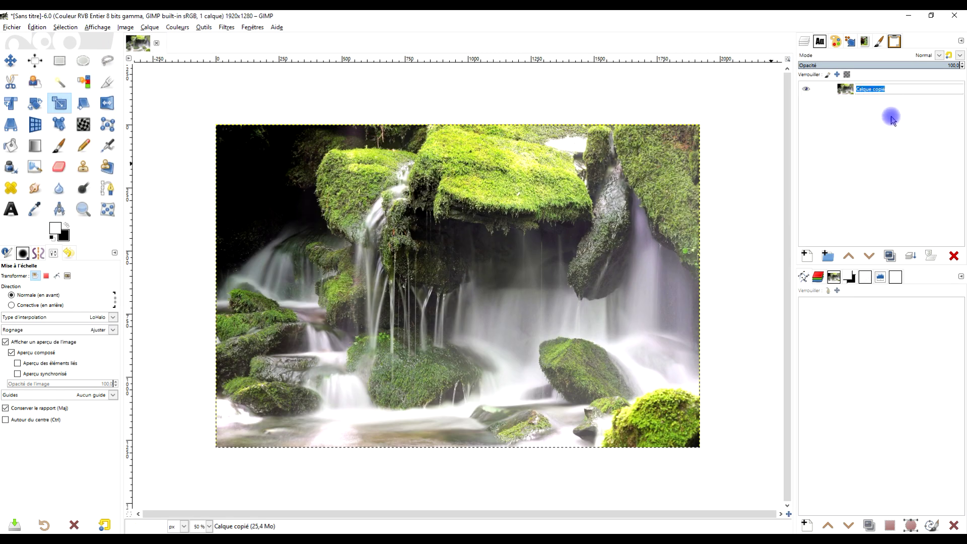
pyautogui.write("CHUTE D'e")
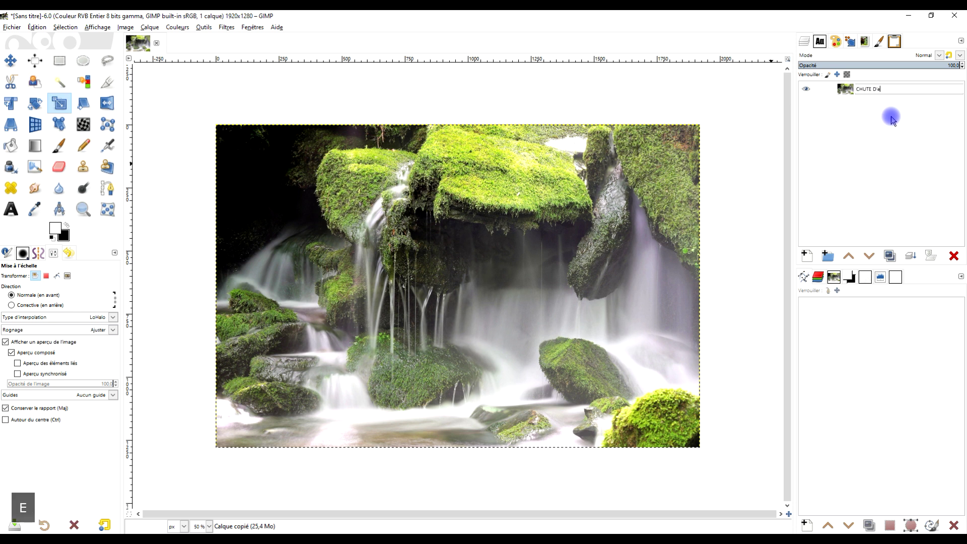
pyautogui.press('BackSpace')
pyautogui.press('BackSpace')
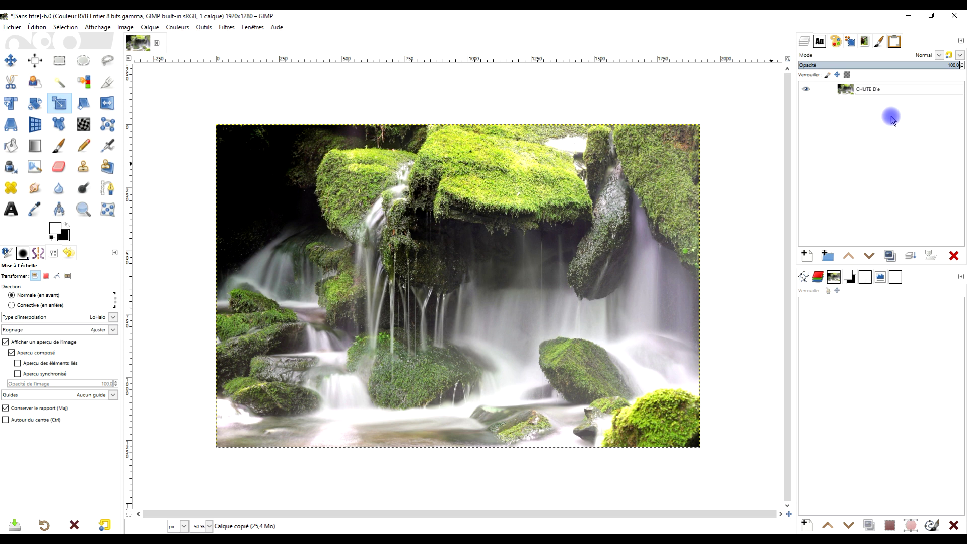
pyautogui.press('capslock')
pyautogui.write("'EAU")
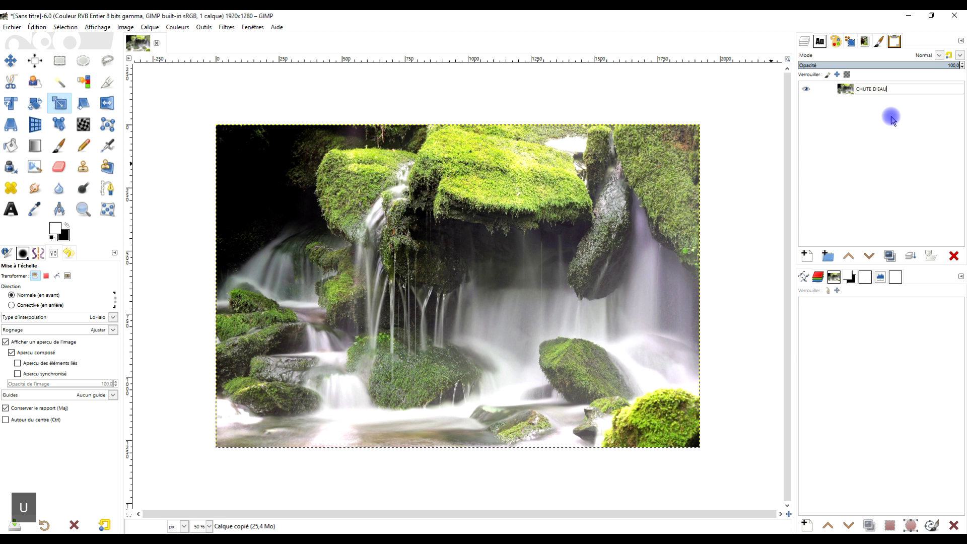
pyautogui.press('Return')
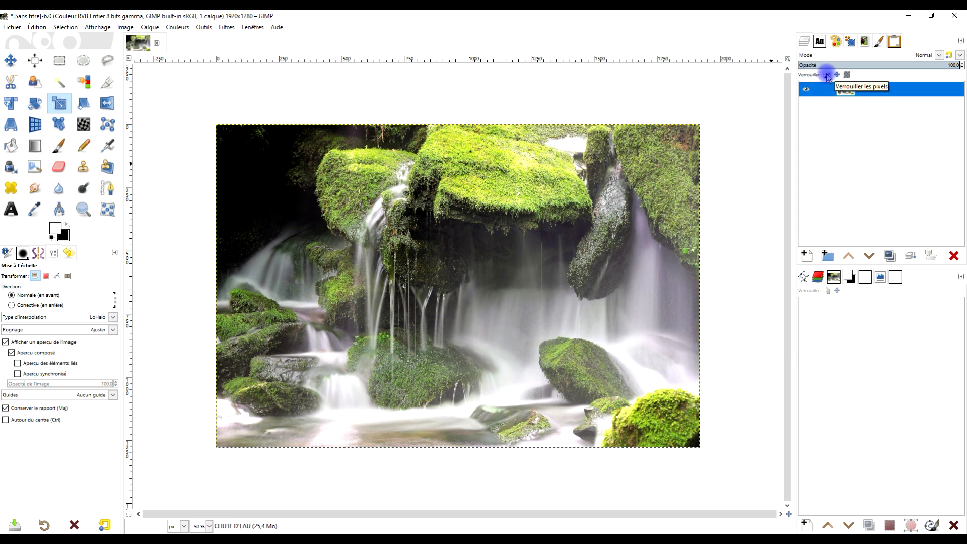
# Lock the CHUTE D'EAU layer's pixels and position, and zoom in on the image.
pyautogui.click(827, 75)
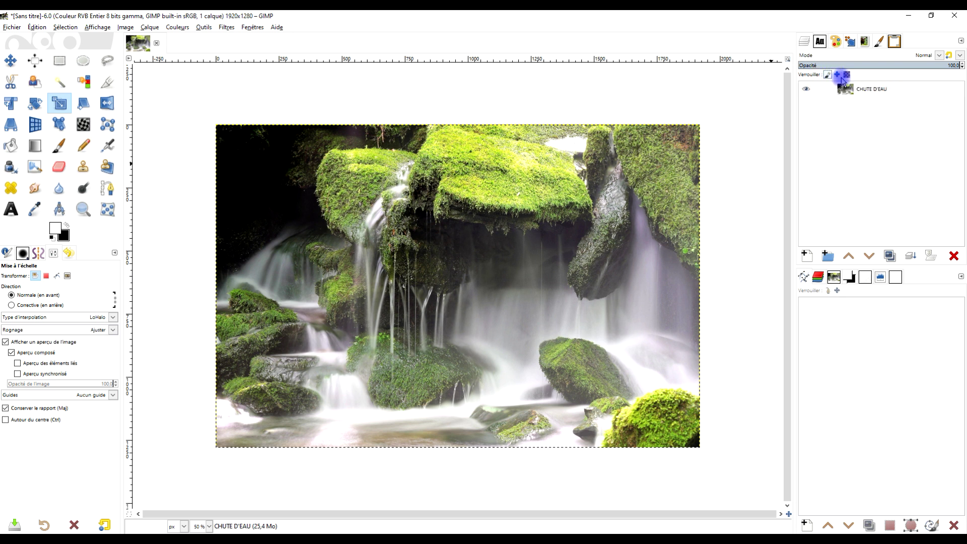
pyautogui.click(837, 75)
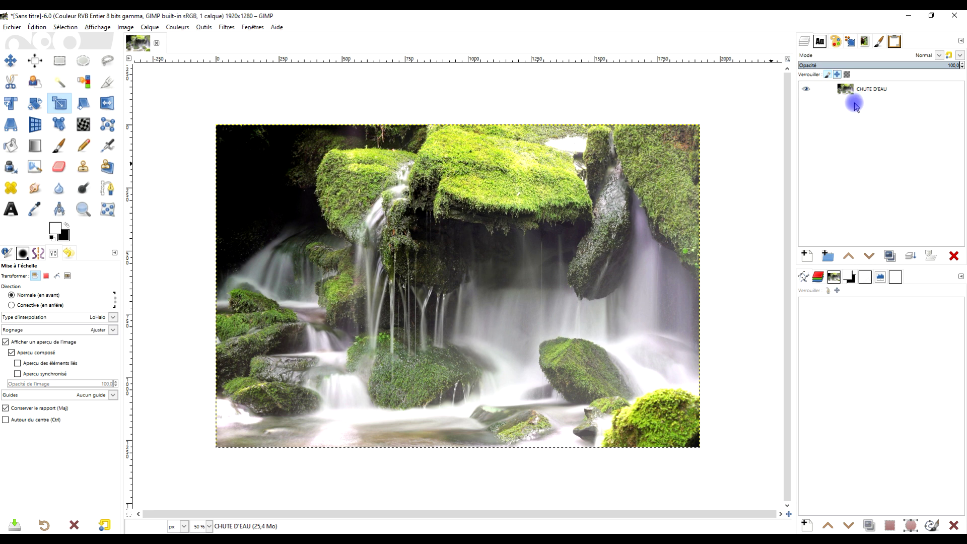
pyautogui.click(81, 209)
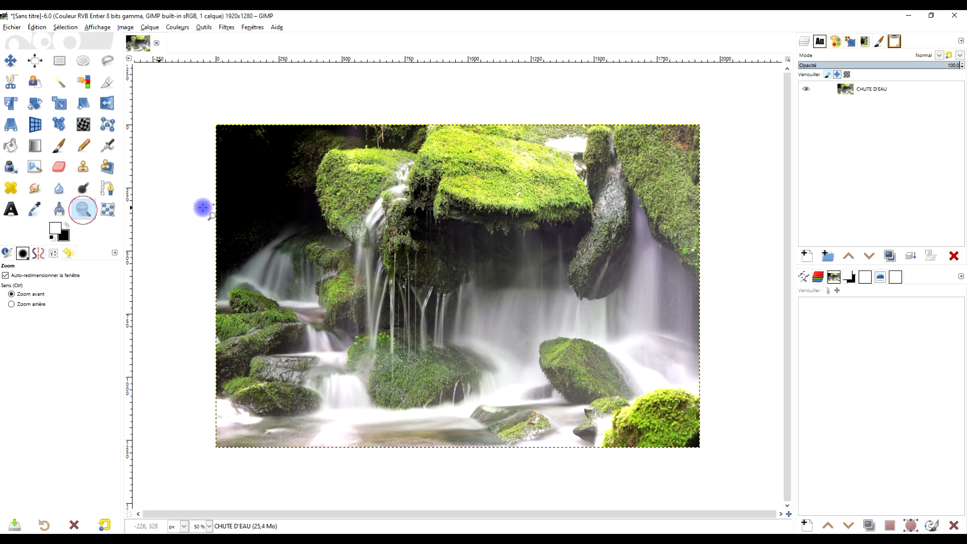
pyautogui.moveTo(199, 111)
pyautogui.mouseDown()
pyautogui.moveTo(707, 466)
pyautogui.moveTo(715, 456)
pyautogui.mouseUp()
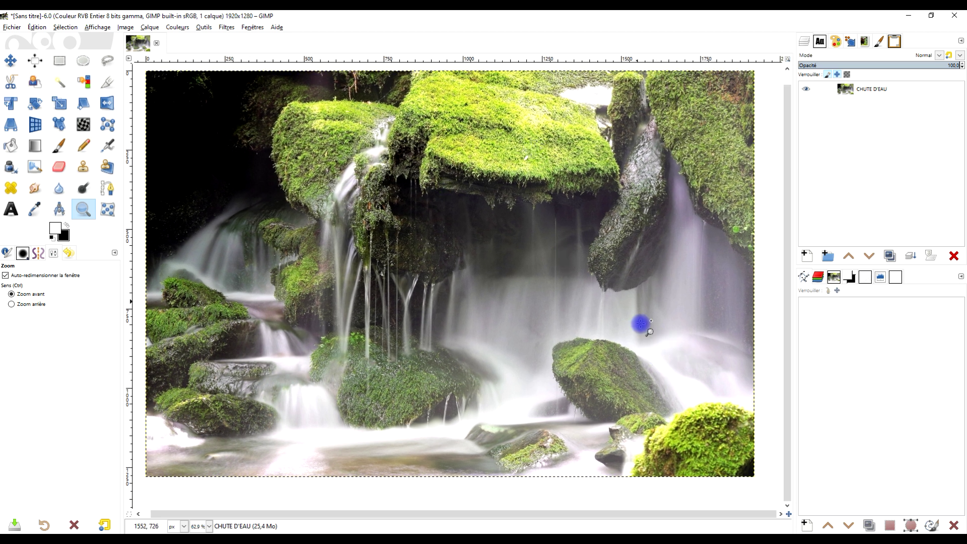
# Copy the full-size Pixabay photo of the woman meditating on the rocky beach.
pyautogui.hotkey('alt', 'Tab')
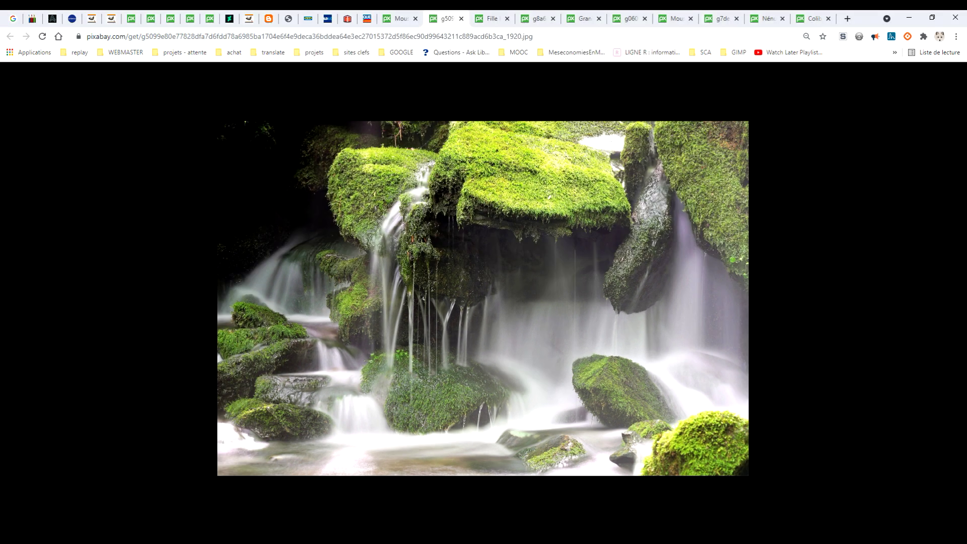
pyautogui.click(486, 18)
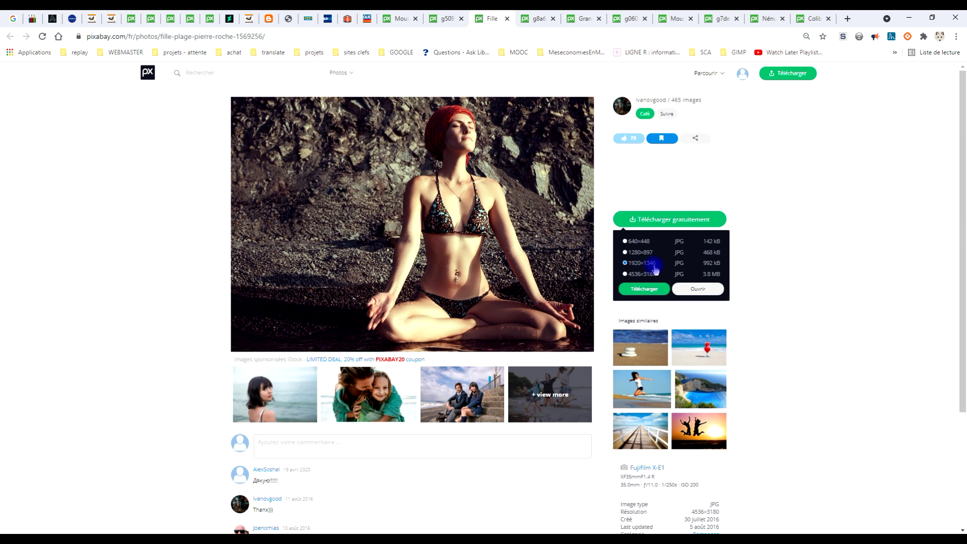
pyautogui.click(692, 288)
pyautogui.rightClick(516, 205)
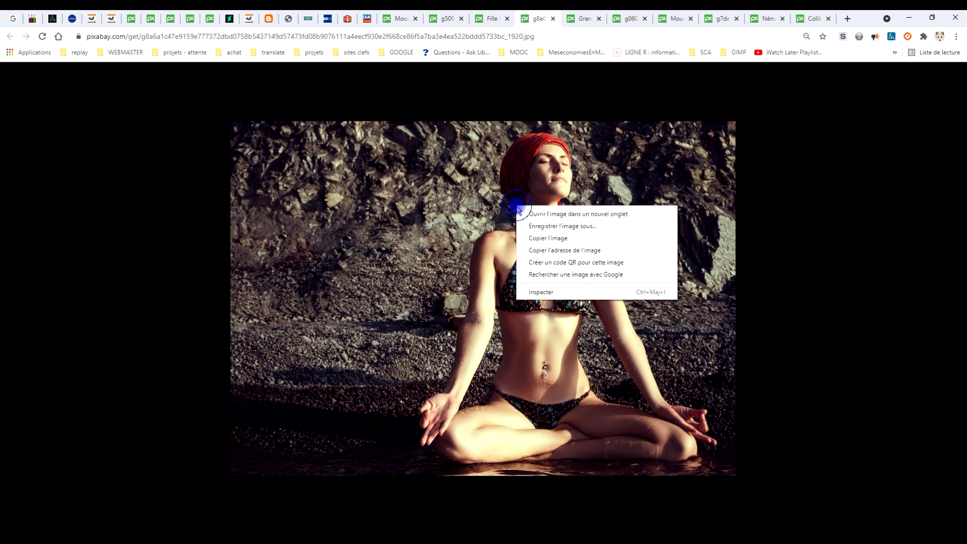
pyautogui.click(556, 238)
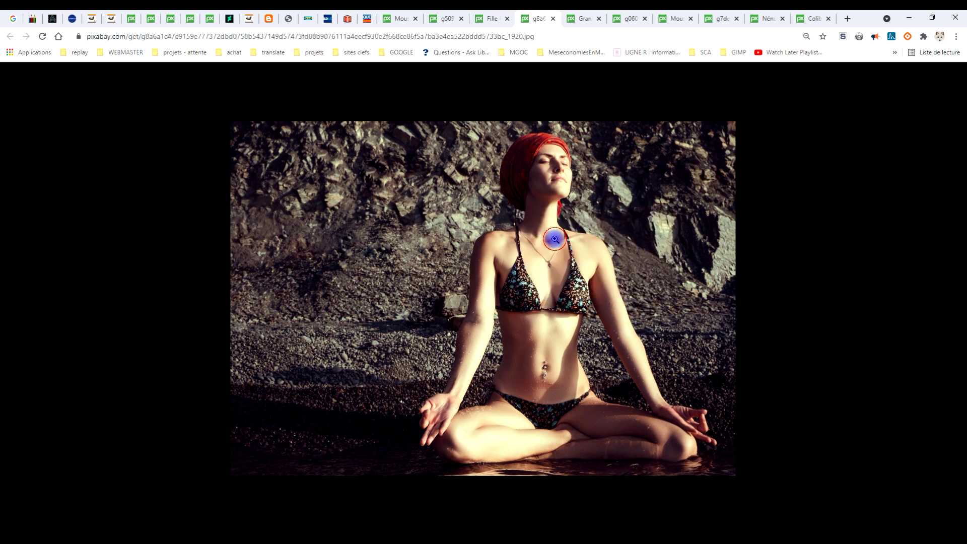
pyautogui.hotkey('alt', 'Tab')
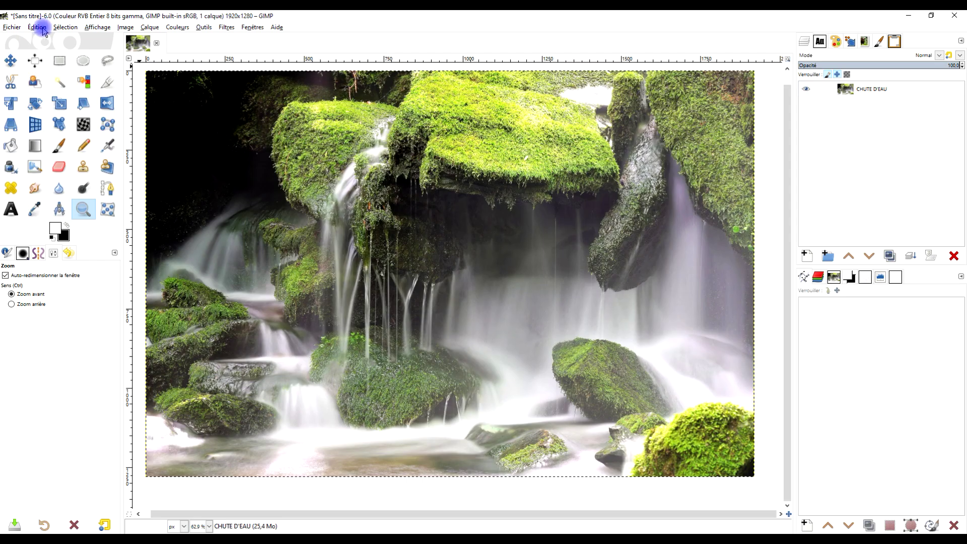
# Paste the meditating woman photo as a new layer above CHUTE D'EAU.
pyautogui.click(37, 27)
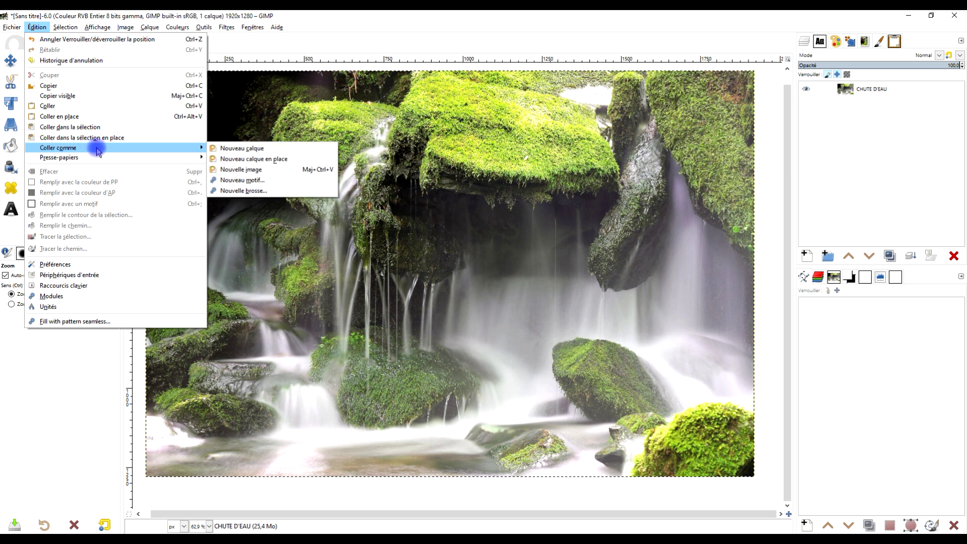
pyautogui.moveTo(113, 147)
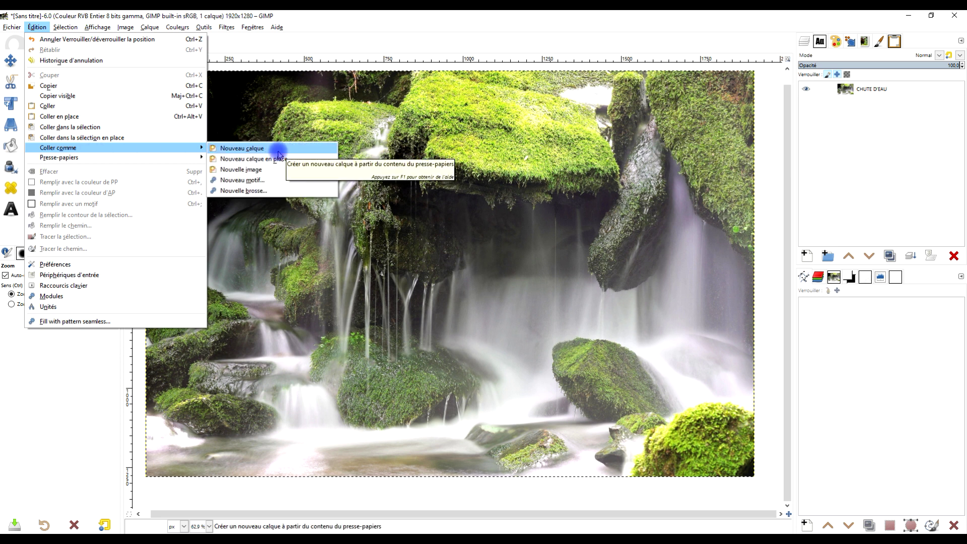
pyautogui.click(278, 149)
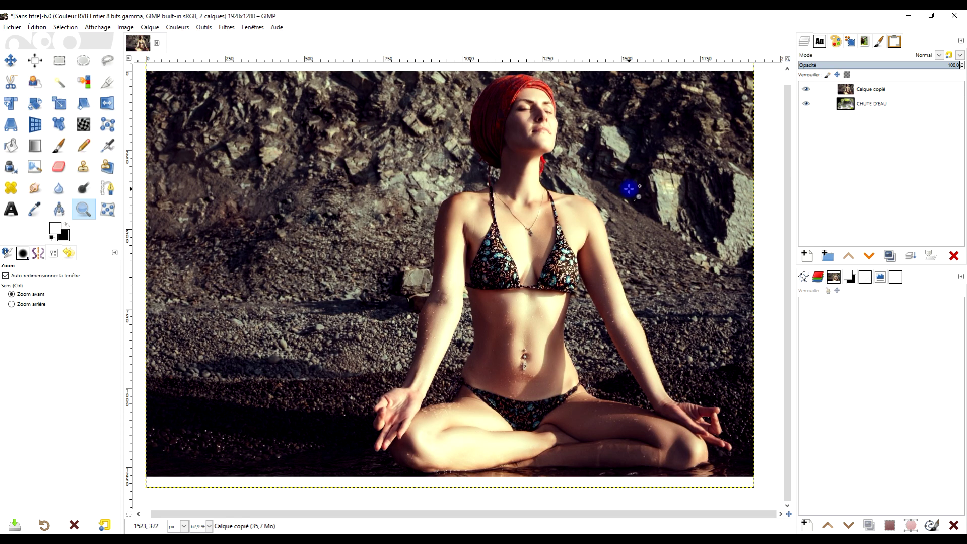
pyautogui.scroll(1, 629, 189)
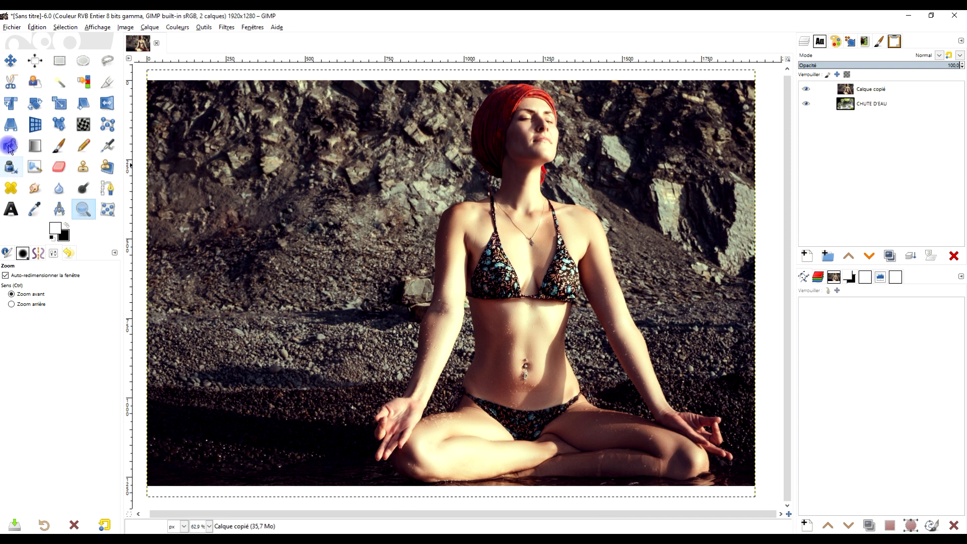
# Scale the woman layer to about 1822×1277 by pulling its top and bottom edges inward.
pyautogui.click(59, 104)
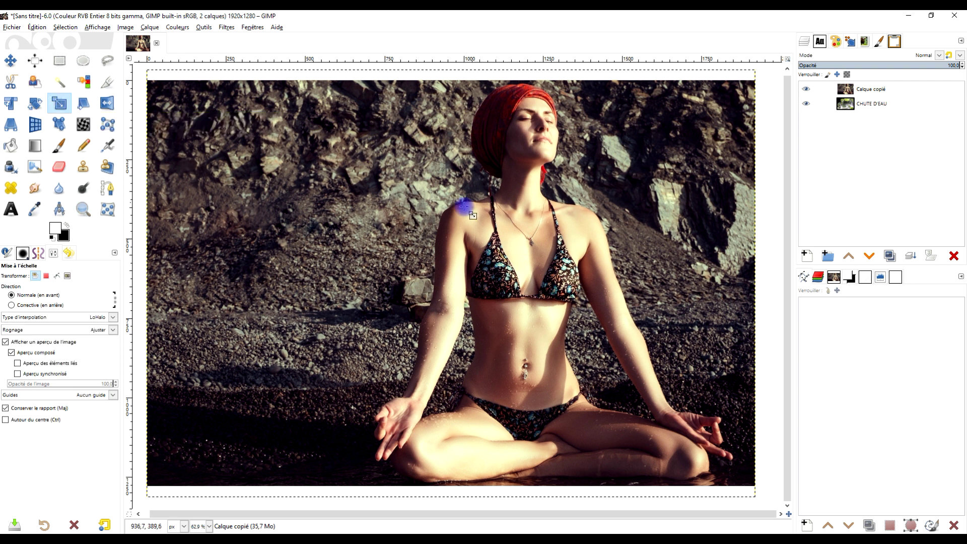
pyautogui.click(553, 209)
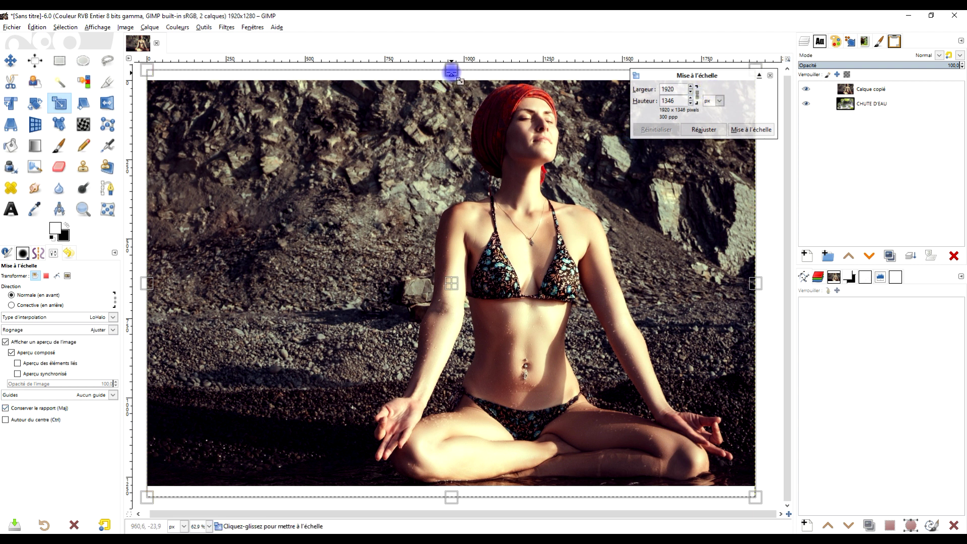
pyautogui.moveTo(451, 72); pyautogui.dragTo(451, 81)
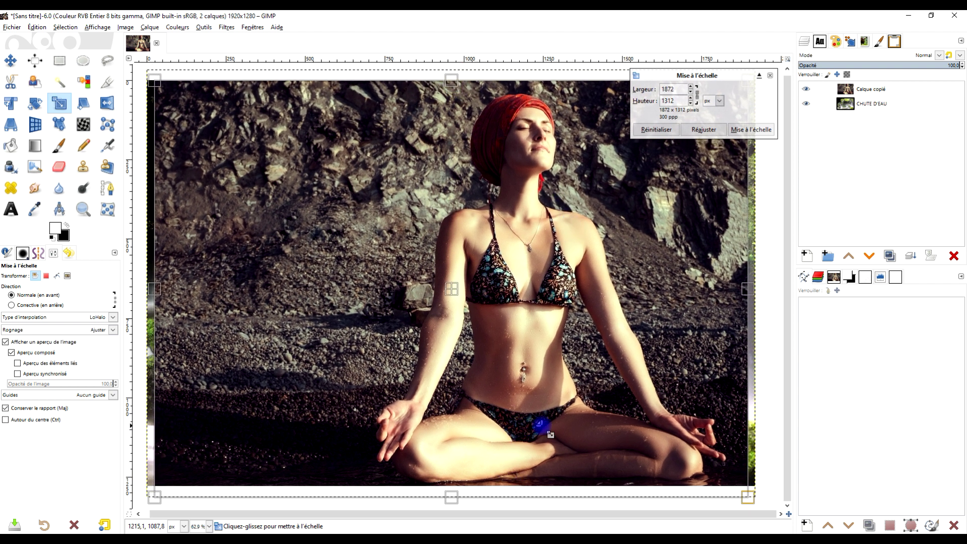
pyautogui.moveTo(452, 497)
pyautogui.mouseDown()
pyautogui.moveTo(453, 479)
pyautogui.moveTo(454, 487)
pyautogui.mouseUp()
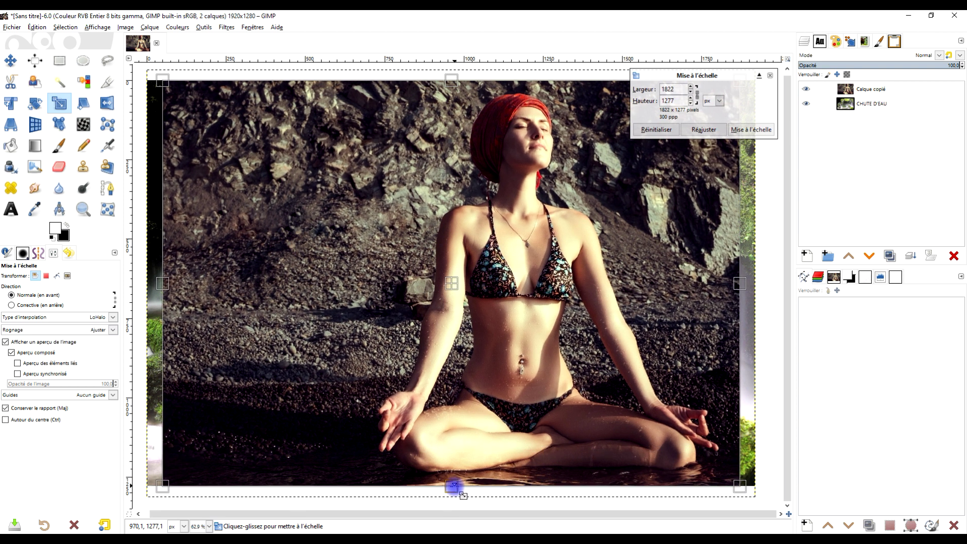
pyautogui.click(751, 130)
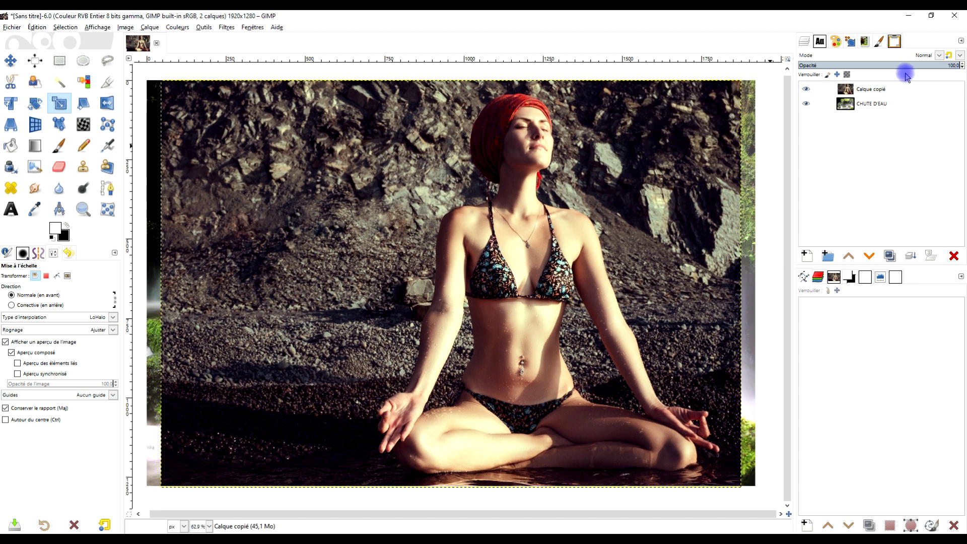
# Rename the woman layer STATUE and switch to the Foreground Select tool.
pyautogui.doubleClick(855, 92)
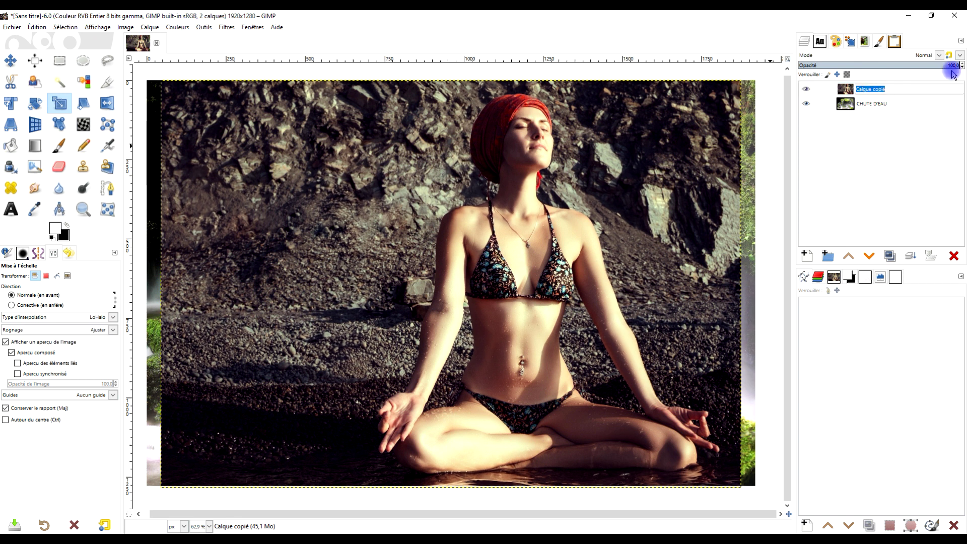
pyautogui.write('S')
pyautogui.press('BackSpace')
pyautogui.write('TA')
pyautogui.press('Return')
pyautogui.write('TUE')
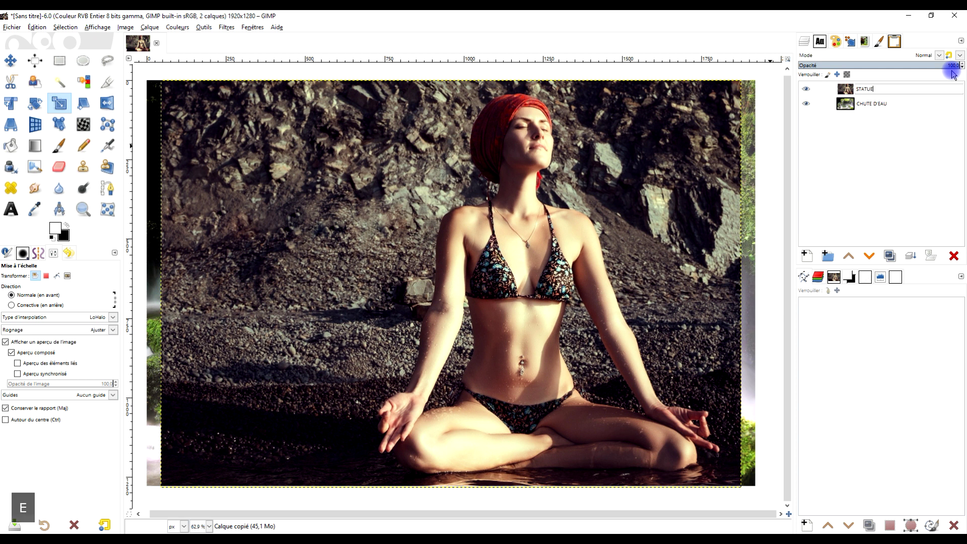
pyautogui.press('Return')
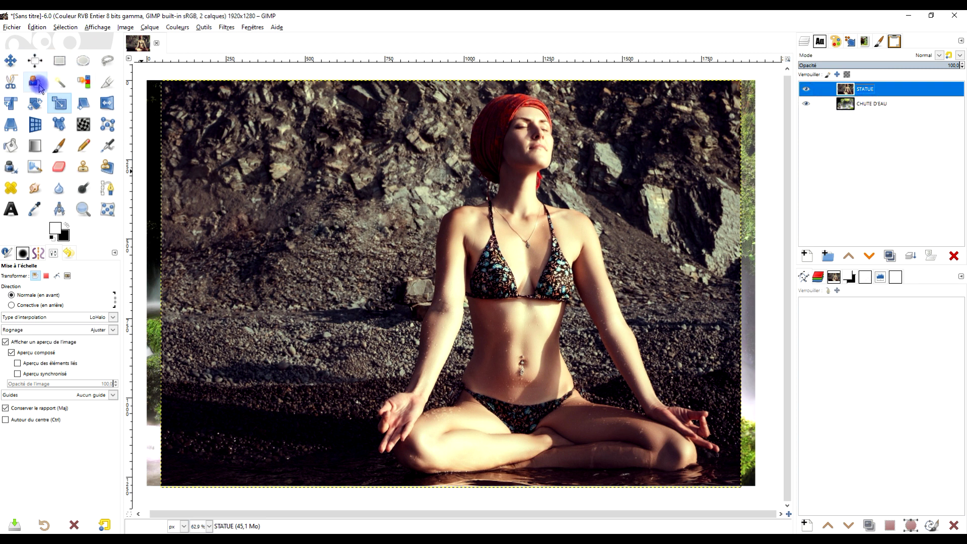
pyautogui.click(36, 83)
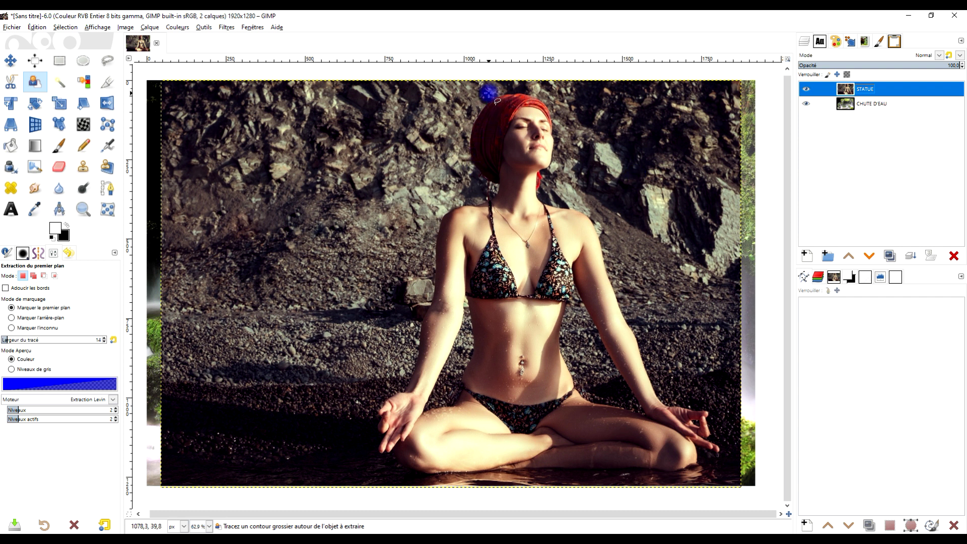
# Outline the seated woman roughly and convert the outline into the extraction mask.
pyautogui.click(488, 94)
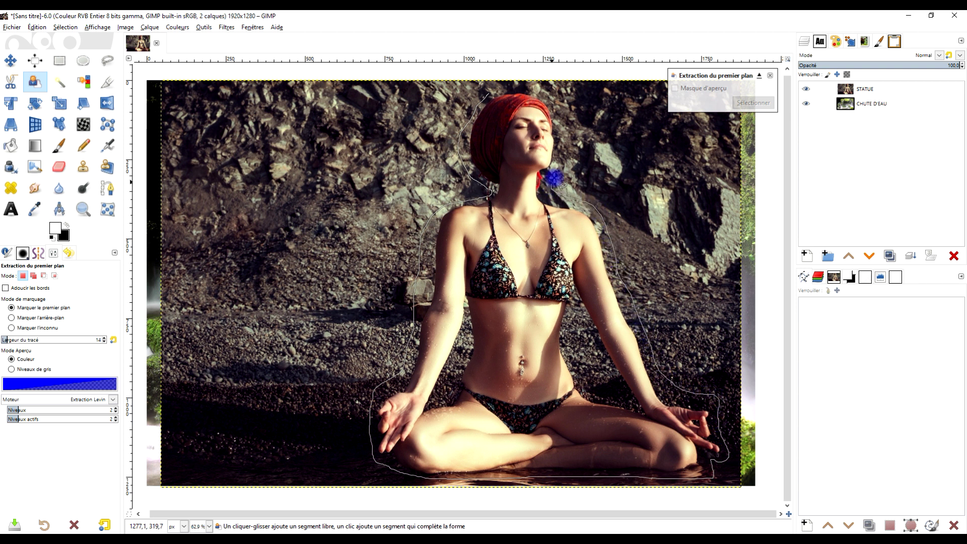
pyautogui.click(515, 86)
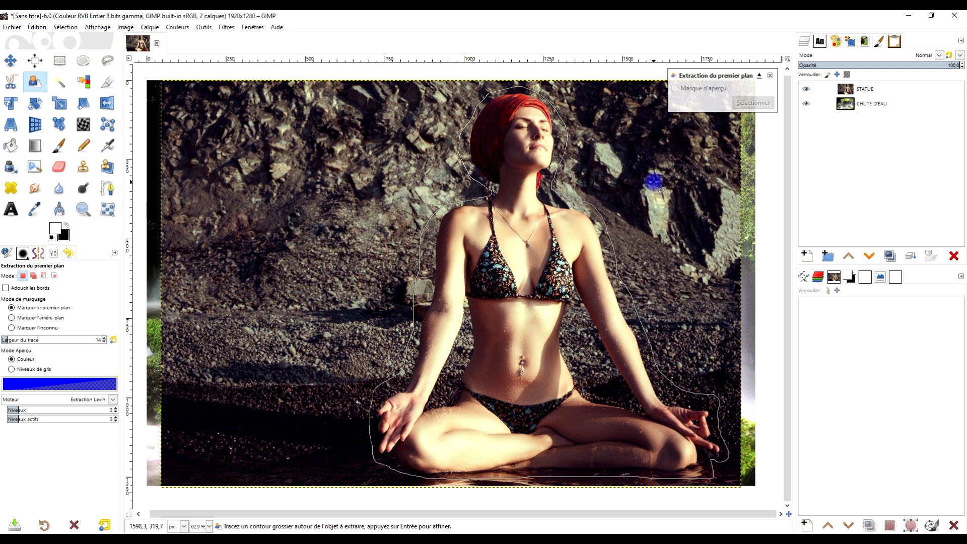
pyautogui.press('Return')
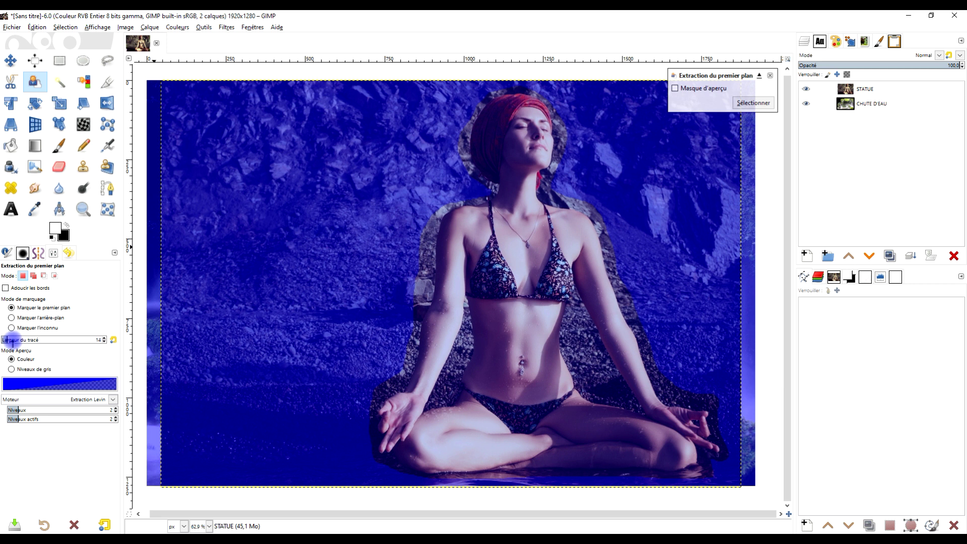
# Set stroke width to 54 and mark the woman's chest and left arm as foreground.
pyautogui.moveTo(14, 340); pyautogui.dragTo(19, 339)
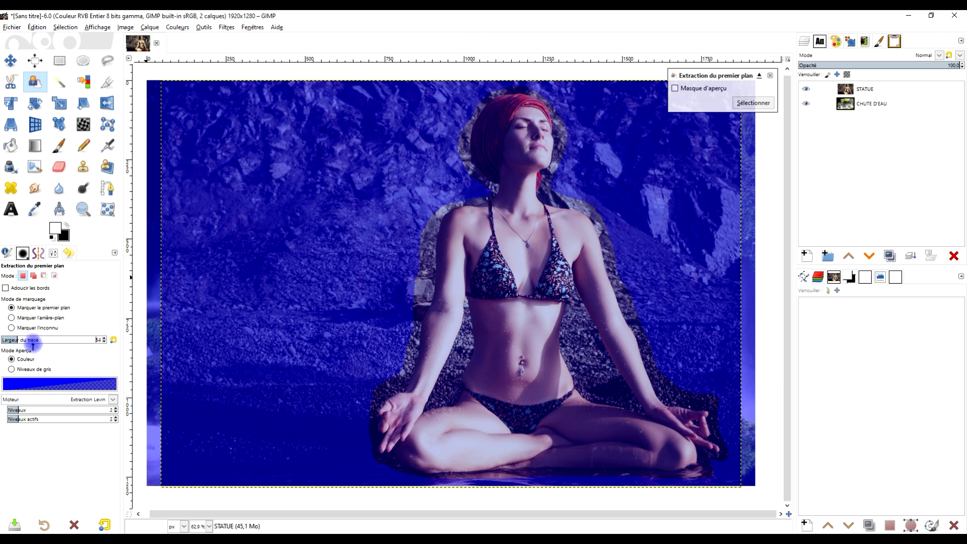
pyautogui.moveTo(502, 267)
pyautogui.mouseDown()
pyautogui.moveTo(510, 275)
pyautogui.moveTo(505, 391)
pyautogui.moveTo(528, 269)
pyautogui.moveTo(505, 414)
pyautogui.moveTo(456, 434)
pyautogui.moveTo(634, 440)
pyautogui.moveTo(522, 426)
pyautogui.moveTo(527, 384)
pyautogui.moveTo(550, 417)
pyautogui.moveTo(494, 403)
pyautogui.moveTo(506, 315)
pyautogui.moveTo(487, 222)
pyautogui.moveTo(552, 231)
pyautogui.moveTo(518, 116)
pyautogui.moveTo(520, 156)
pyautogui.moveTo(511, 151)
pyautogui.moveTo(516, 122)
pyautogui.moveTo(504, 150)
pyautogui.mouseUp()
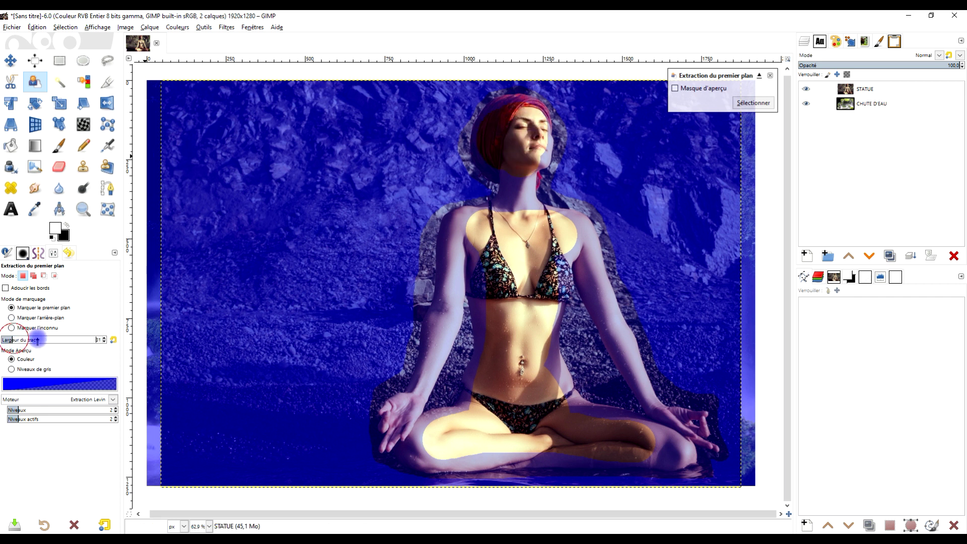
pyautogui.press('1')
pyautogui.scroll(-3, 497, 112)
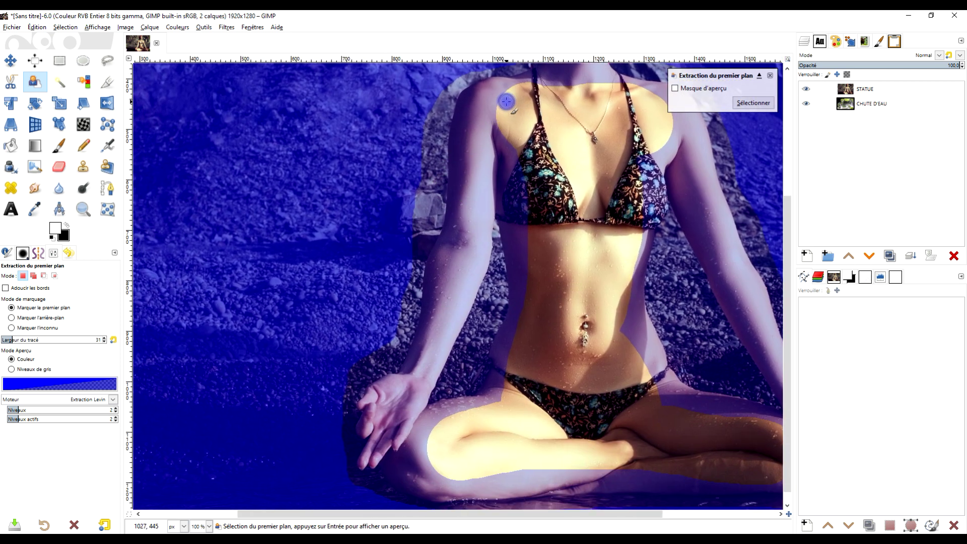
pyautogui.moveTo(474, 144)
pyautogui.mouseDown()
pyautogui.moveTo(461, 250)
pyautogui.moveTo(415, 389)
pyautogui.mouseUp()
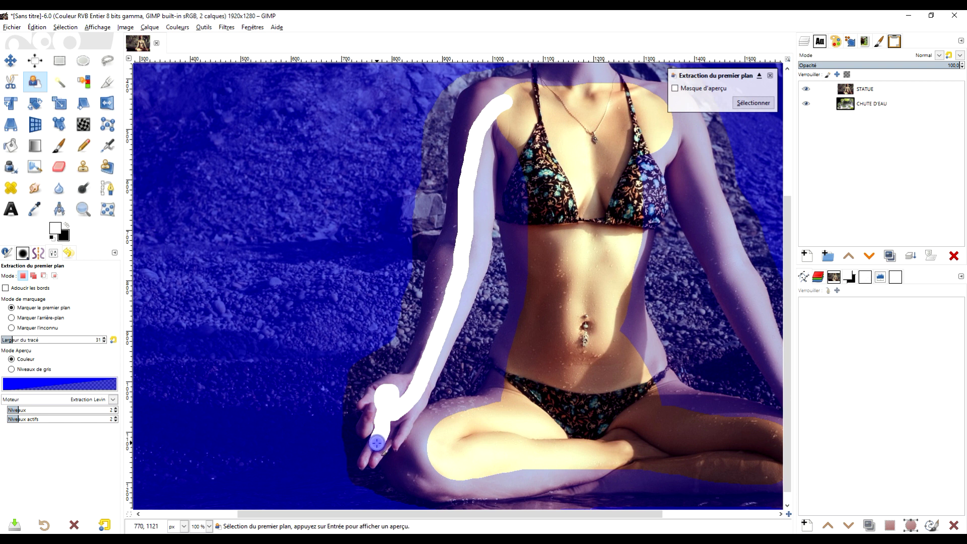
pyautogui.moveTo(415, 395); pyautogui.dragTo(415, 392)
# Mark the right arm, knee, thigh, hip and lower legs as foreground.
pyautogui.hscroll(4, 556, 248)
pyautogui.scroll(-1, 556, 248)
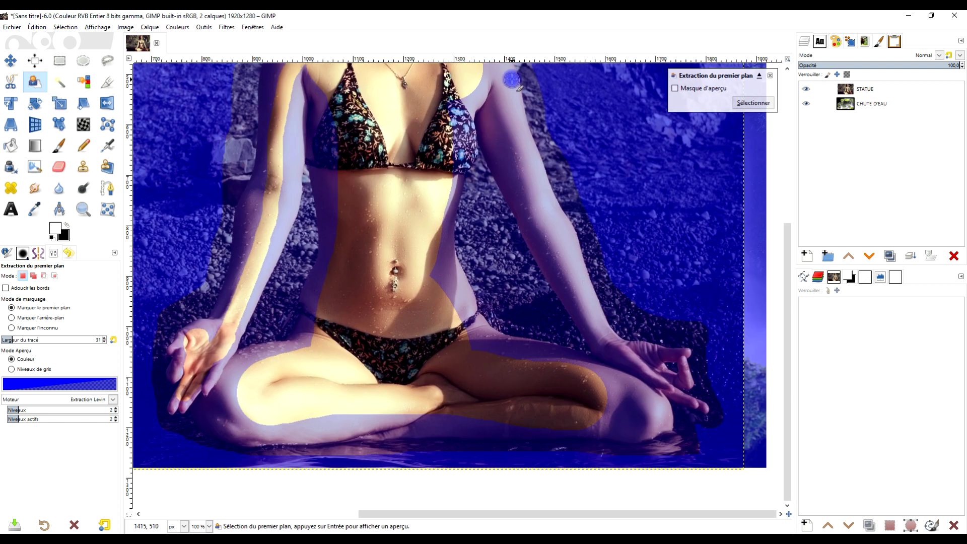
pyautogui.moveTo(481, 89)
pyautogui.mouseDown()
pyautogui.moveTo(531, 174)
pyautogui.moveTo(559, 252)
pyautogui.mouseUp()
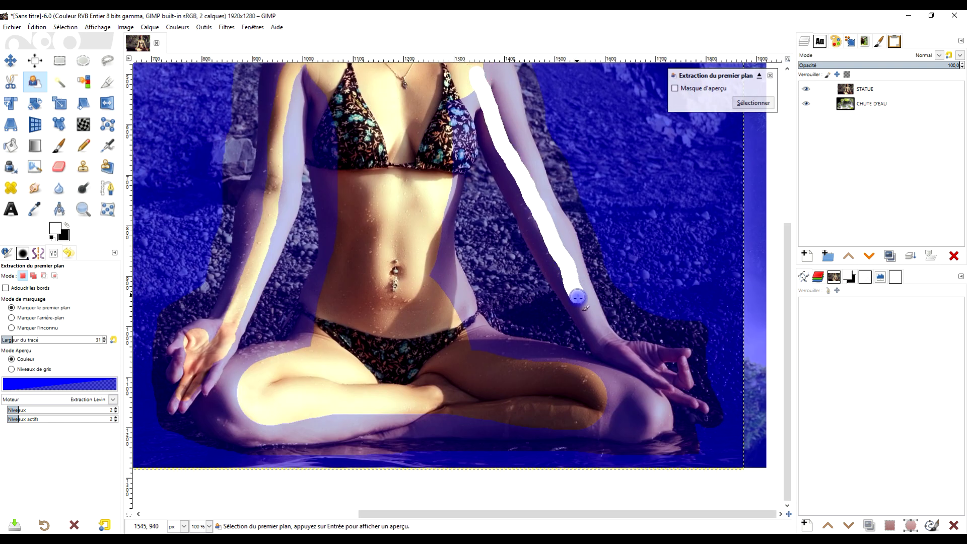
pyautogui.moveTo(652, 359); pyautogui.dragTo(652, 360)
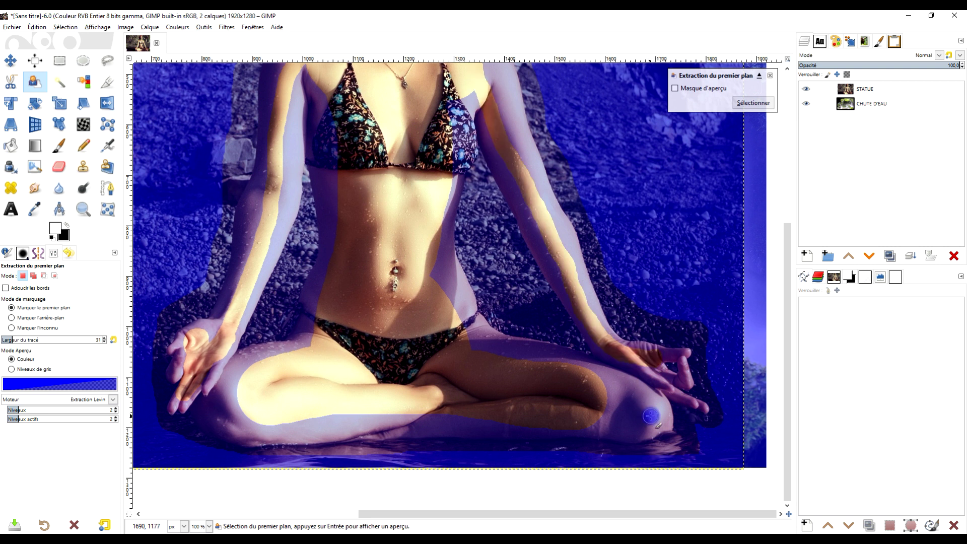
pyautogui.moveTo(585, 376); pyautogui.dragTo(597, 372)
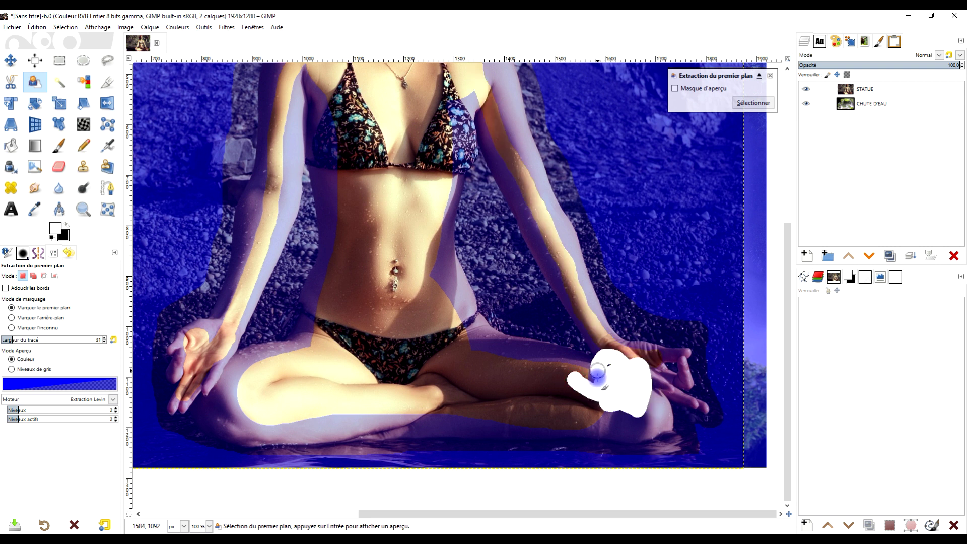
pyautogui.moveTo(636, 414); pyautogui.dragTo(594, 424)
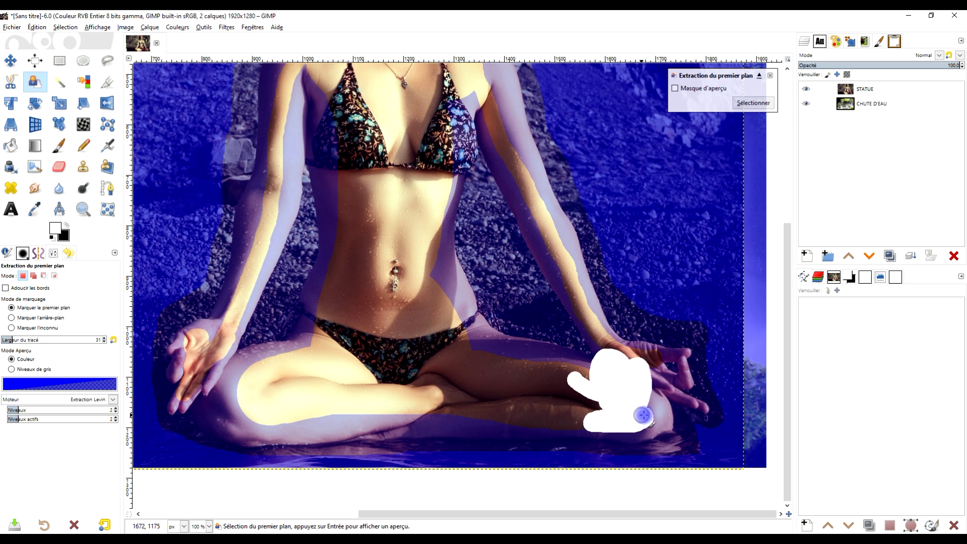
pyautogui.moveTo(537, 364)
pyautogui.mouseDown()
pyautogui.moveTo(462, 339)
pyautogui.moveTo(438, 267)
pyautogui.mouseUp()
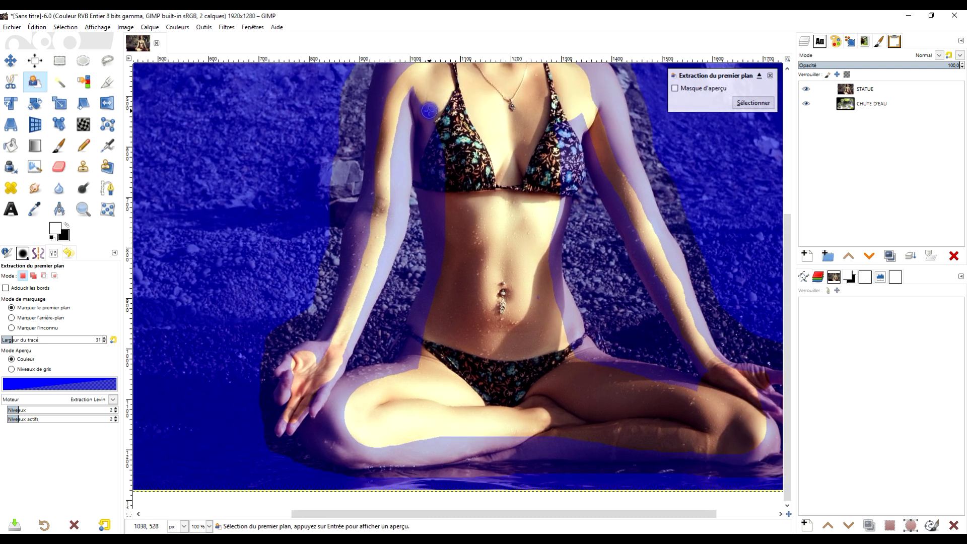
pyautogui.moveTo(427, 135); pyautogui.dragTo(435, 205)
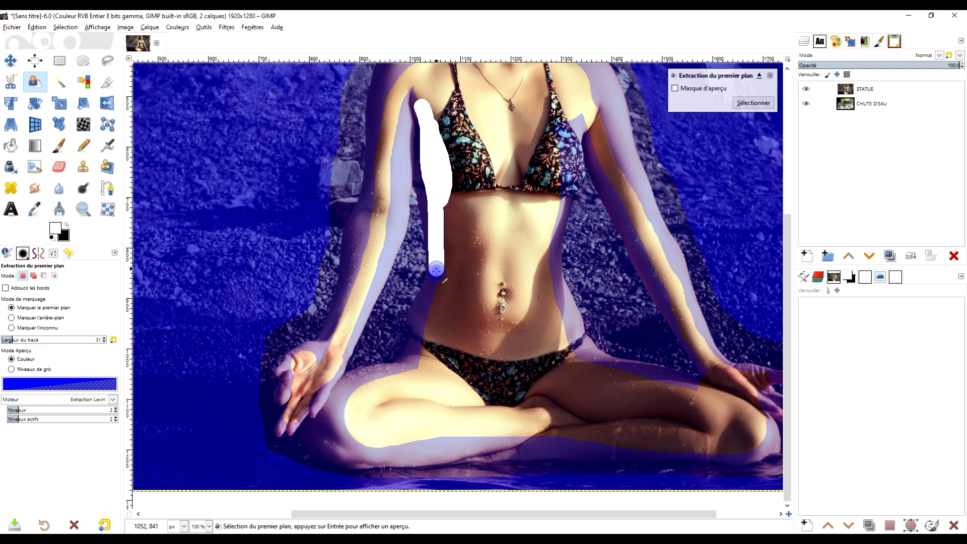
pyautogui.moveTo(436, 270); pyautogui.dragTo(420, 348)
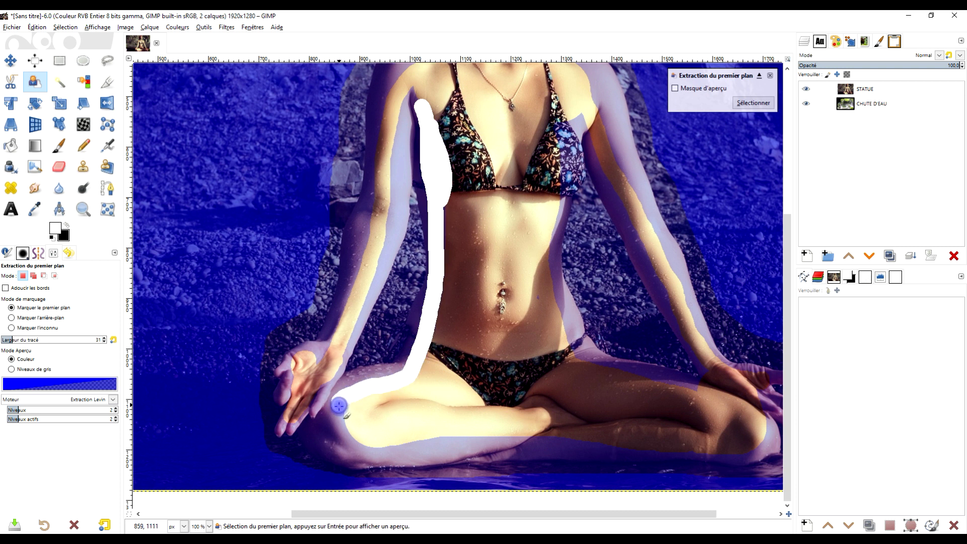
pyautogui.moveTo(363, 440); pyautogui.dragTo(442, 444)
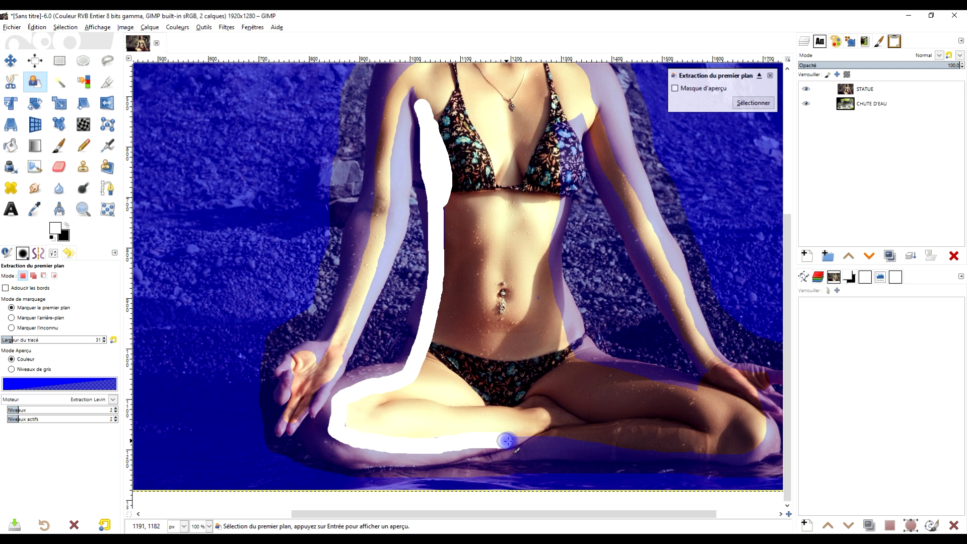
pyautogui.moveTo(506, 441); pyautogui.dragTo(586, 448)
# Undo the last foreground stroke and mark the gaps beside the arms as background.
pyautogui.hotkey('ctrl', 'z')
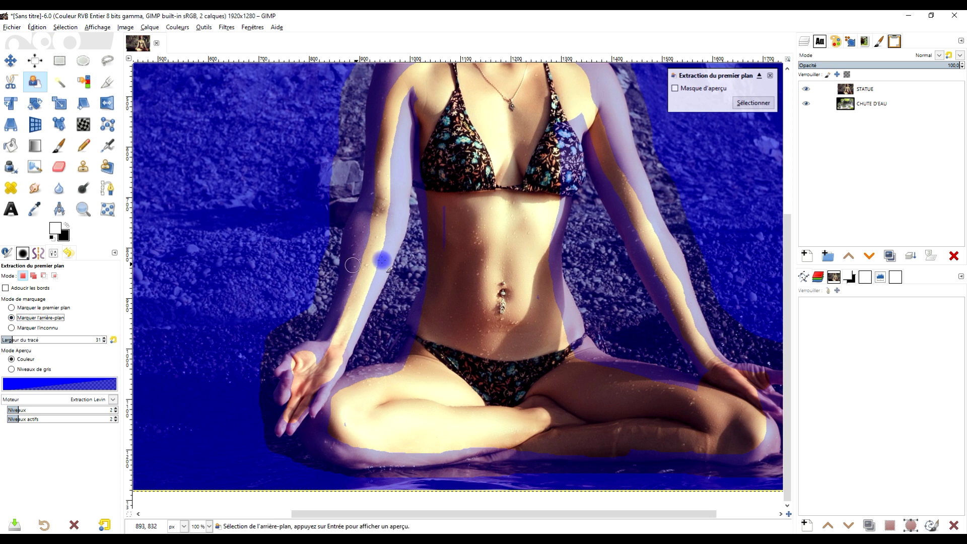
pyautogui.press('2')
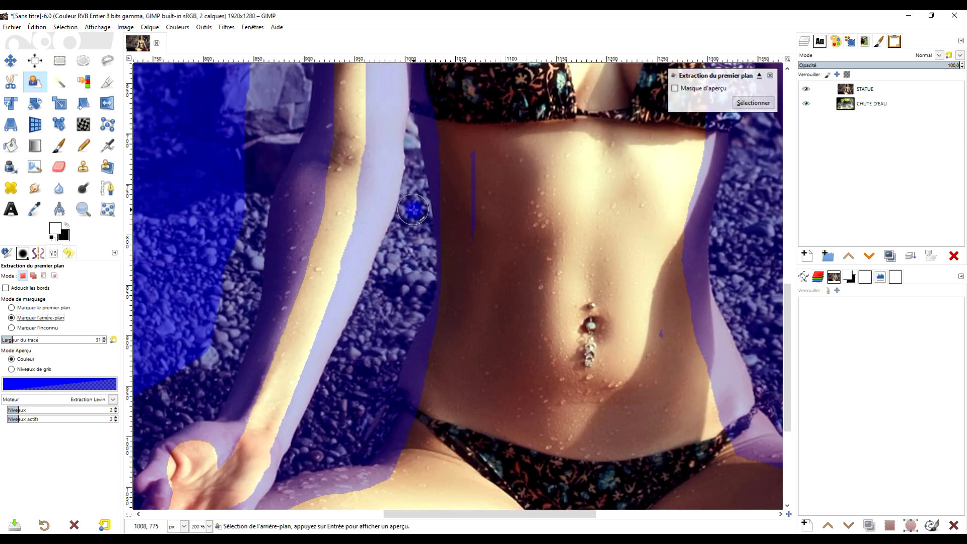
pyautogui.moveTo(415, 231)
pyautogui.mouseDown()
pyautogui.moveTo(347, 419)
pyautogui.moveTo(407, 300)
pyautogui.moveTo(414, 209)
pyautogui.mouseUp()
pyautogui.scroll(-3, 629, 304)
pyautogui.hscroll(4, 507, 233)
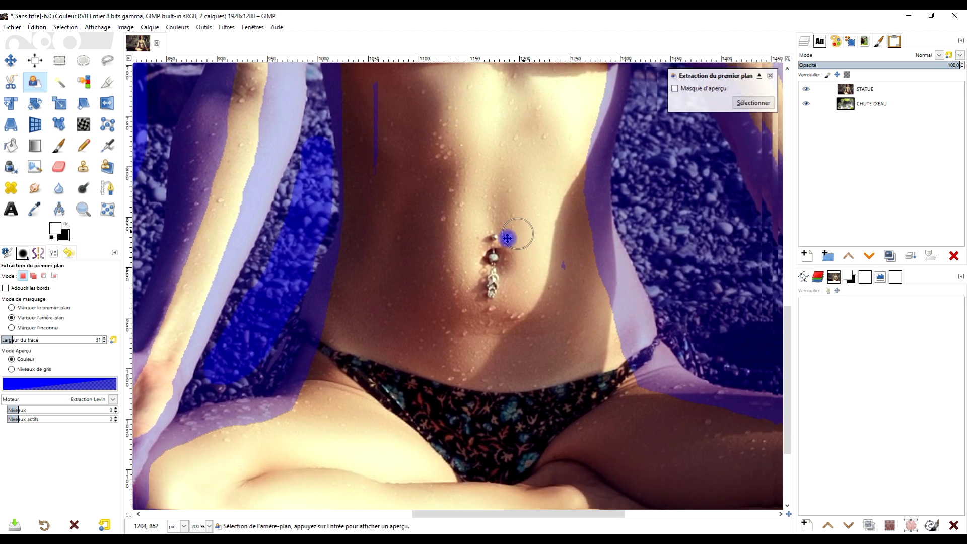
pyautogui.hscroll(2, 518, 252)
pyautogui.scroll(2, 518, 253)
pyautogui.moveTo(599, 104)
pyautogui.mouseDown()
pyautogui.moveTo(582, 210)
pyautogui.moveTo(624, 311)
pyautogui.moveTo(680, 376)
pyautogui.moveTo(738, 383)
pyautogui.moveTo(618, 138)
pyautogui.moveTo(647, 291)
pyautogui.moveTo(675, 287)
pyautogui.moveTo(619, 261)
pyautogui.moveTo(685, 351)
pyautogui.moveTo(733, 380)
pyautogui.moveTo(703, 287)
pyautogui.moveTo(615, 103)
pyautogui.moveTo(600, 119)
pyautogui.moveTo(621, 324)
pyautogui.moveTo(671, 382)
pyautogui.moveTo(749, 393)
pyautogui.moveTo(748, 371)
pyautogui.moveTo(710, 297)
pyautogui.mouseUp()
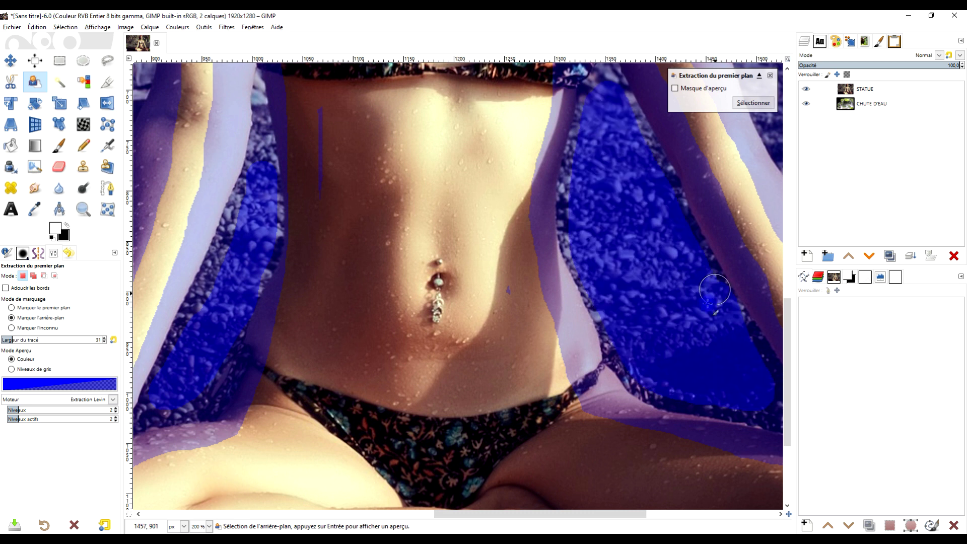
# Repaint the background mark filling the gap between arm and torso.
pyautogui.press('1')
pyautogui.scroll(1, 511, 272)
pyautogui.scroll(1, 495, 268)
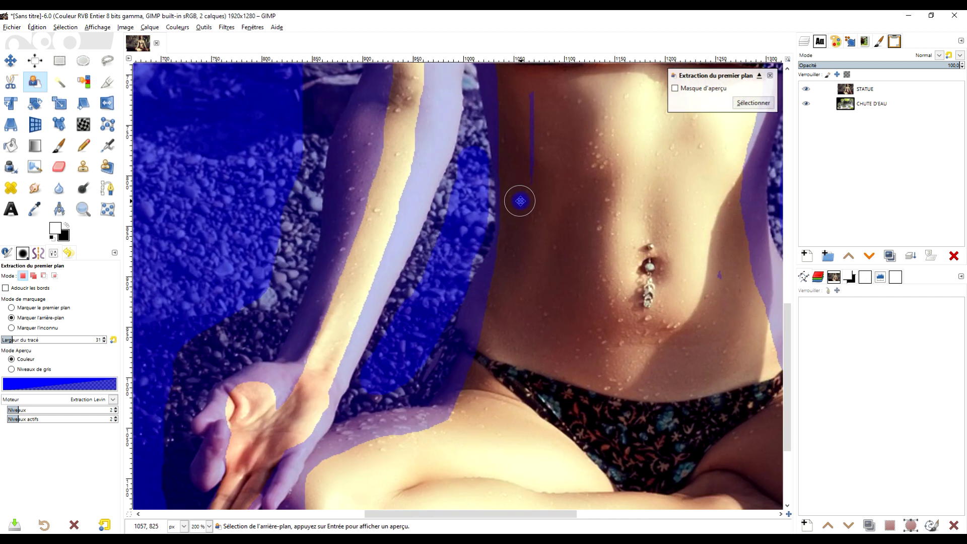
pyautogui.scroll(3, 518, 201)
pyautogui.moveTo(511, 186)
pyautogui.mouseDown()
pyautogui.moveTo(438, 335)
pyautogui.moveTo(557, 270)
pyautogui.mouseUp()
pyautogui.scroll(3, 486, 248)
pyautogui.hotkey('ctrl', 'z')
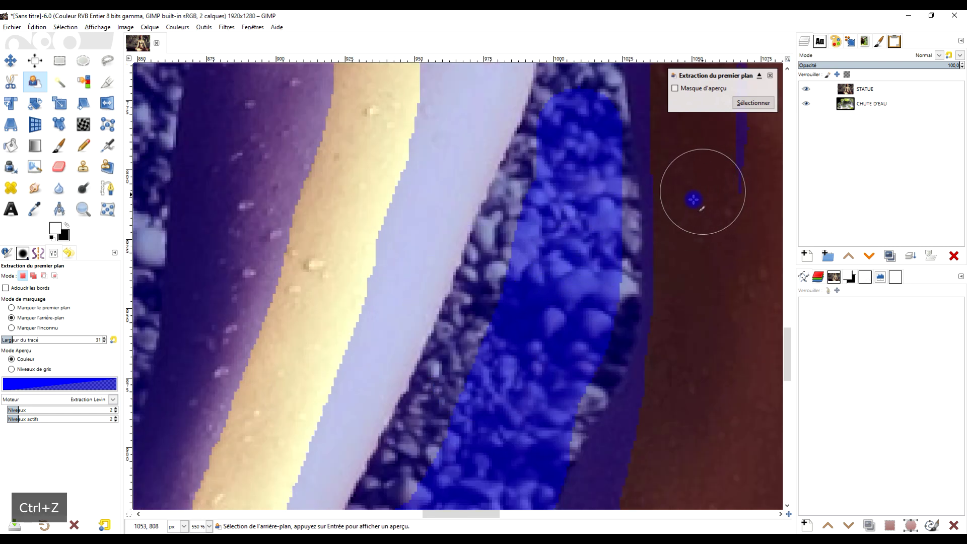
pyautogui.scroll(-2, 554, 242)
pyautogui.moveTo(508, 154); pyautogui.dragTo(447, 406)
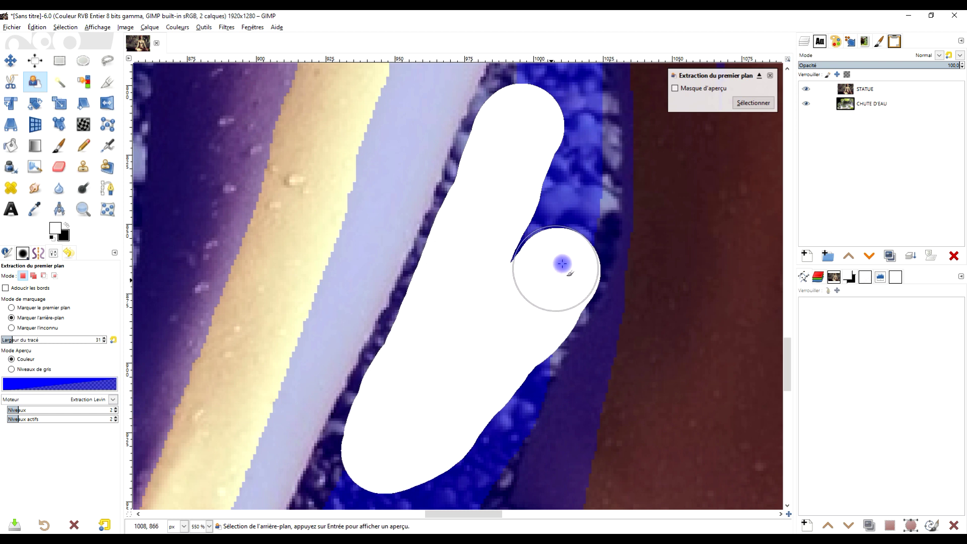
pyautogui.moveTo(447, 406); pyautogui.dragTo(569, 255)
pyautogui.scroll(-4, 573, 262)
pyautogui.scroll(-2, 594, 277)
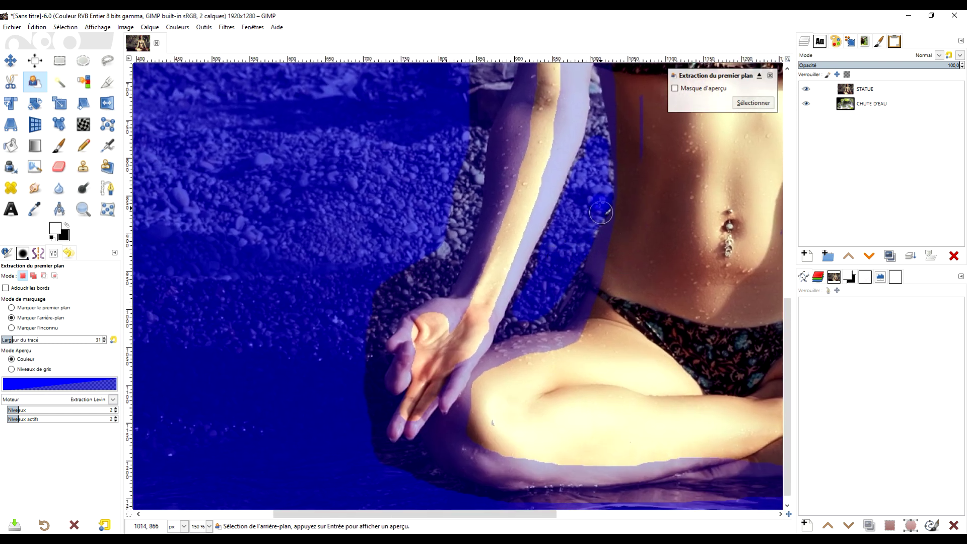
pyautogui.scroll(3, 561, 199)
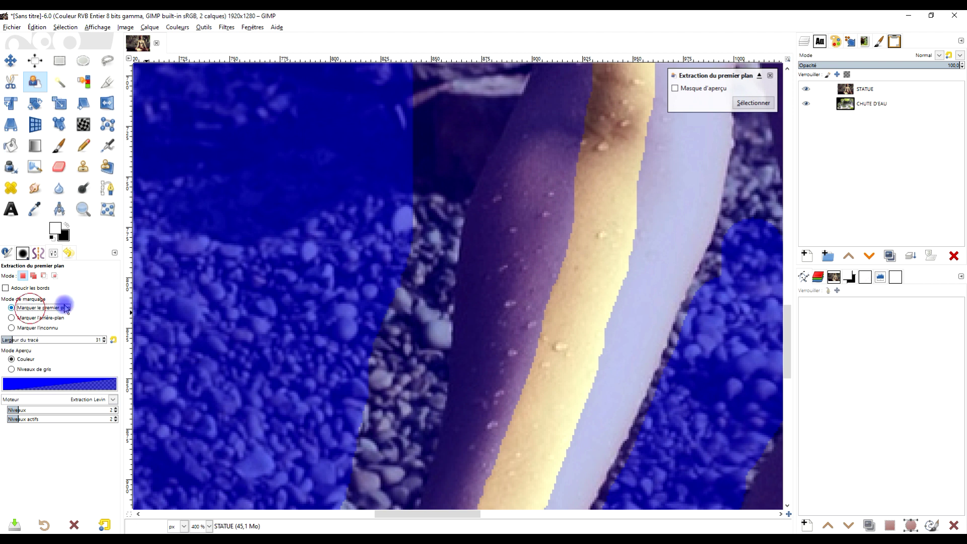
# Mark the forearm, the arm's right edge and the hand up to the wrist as foreground.
pyautogui.scroll(2, 604, 266)
pyautogui.hscroll(2, 604, 267)
pyautogui.moveTo(531, 139); pyautogui.dragTo(468, 385)
pyautogui.moveTo(530, 228)
pyautogui.mouseDown()
pyautogui.moveTo(498, 211)
pyautogui.moveTo(455, 302)
pyautogui.moveTo(449, 418)
pyautogui.moveTo(463, 234)
pyautogui.moveTo(518, 143)
pyautogui.moveTo(554, 142)
pyautogui.moveTo(584, 103)
pyautogui.mouseUp()
pyautogui.moveTo(631, 137)
pyautogui.mouseDown()
pyautogui.moveTo(578, 345)
pyautogui.moveTo(624, 97)
pyautogui.mouseUp()
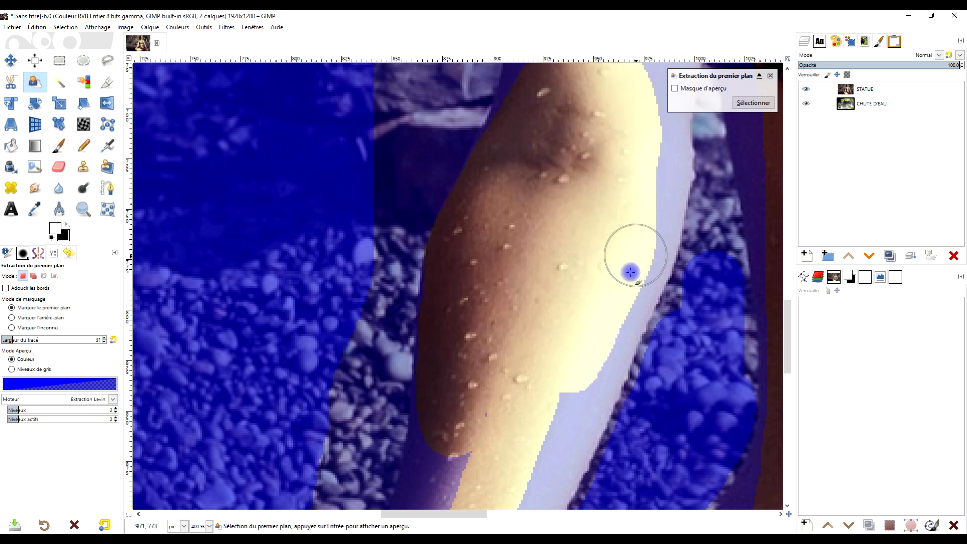
pyautogui.keyDown('ctrl'); pyautogui.scroll(-5, 630, 272); pyautogui.keyUp('ctrl')
pyautogui.keyDown('ctrl'); pyautogui.scroll(4, 440, 268); pyautogui.keyUp('ctrl')
pyautogui.moveTo(344, 264)
pyautogui.mouseDown()
pyautogui.moveTo(346, 194)
pyautogui.moveTo(421, 175)
pyautogui.moveTo(427, 222)
pyautogui.mouseUp()
# Mark the individual fingers and fingertip as foreground.
pyautogui.scroll(-1, 366, 354)
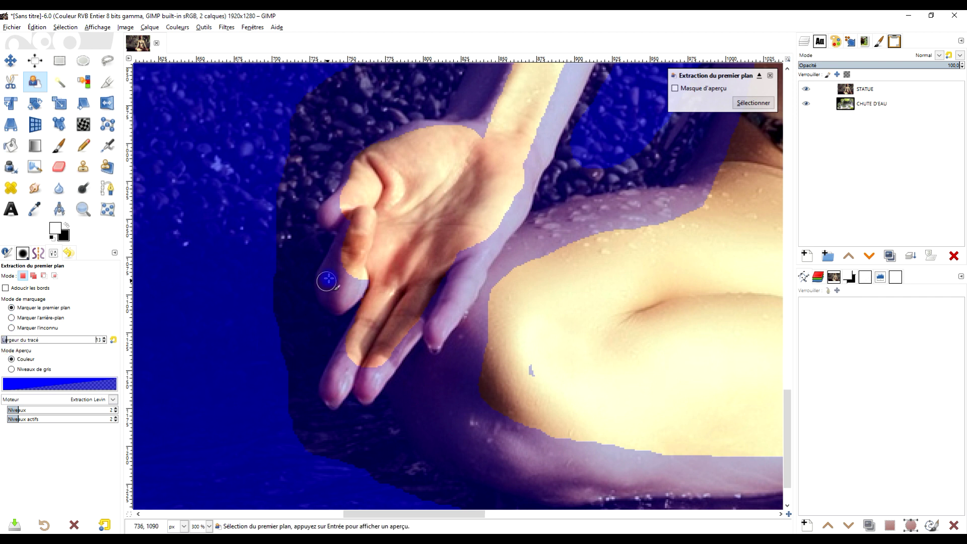
pyautogui.moveTo(345, 250); pyautogui.dragTo(346, 276)
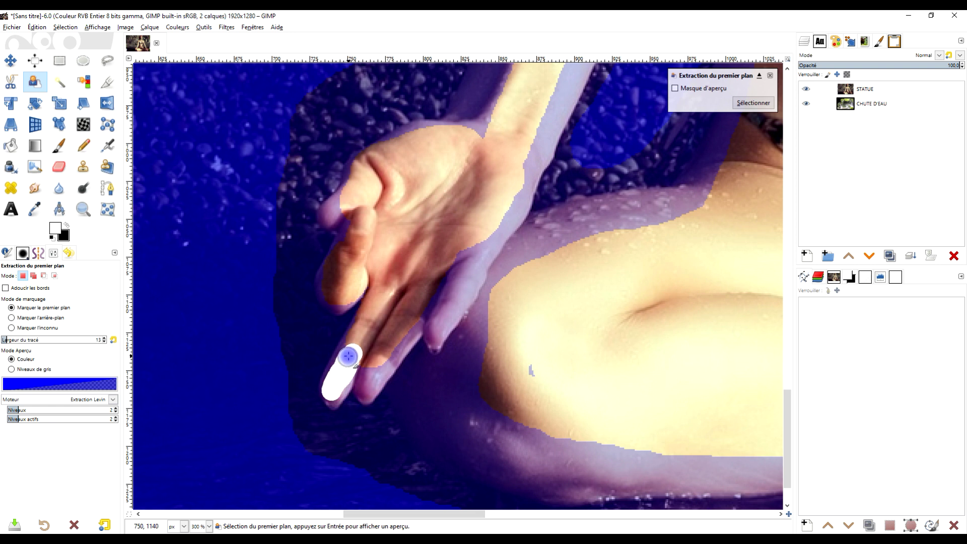
pyautogui.moveTo(377, 374)
pyautogui.mouseDown()
pyautogui.moveTo(470, 269)
pyautogui.moveTo(440, 335)
pyautogui.mouseUp()
pyautogui.moveTo(468, 272); pyautogui.dragTo(503, 209)
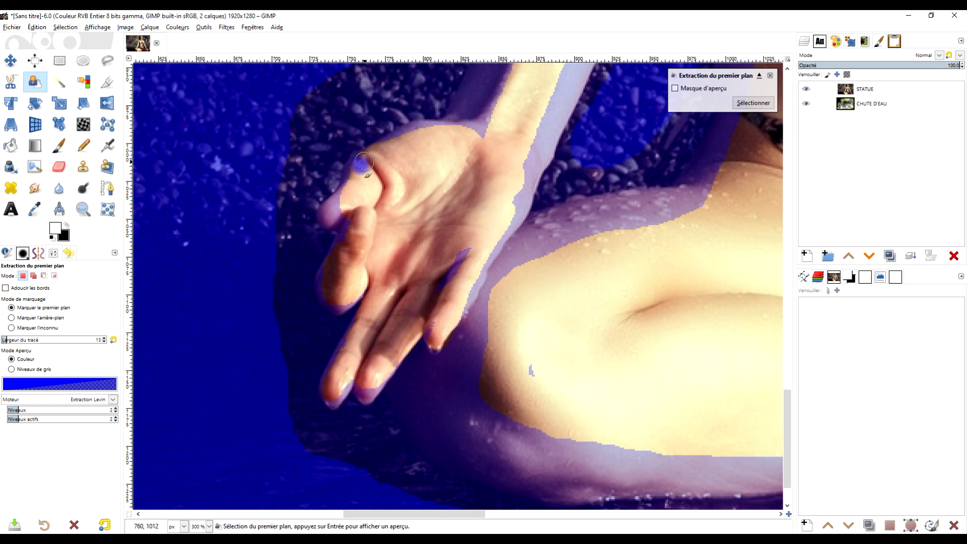
pyautogui.moveTo(332, 214); pyautogui.dragTo(375, 189)
pyautogui.moveTo(551, 230)
pyautogui.mouseDown()
pyautogui.moveTo(480, 284)
pyautogui.moveTo(473, 385)
pyautogui.moveTo(405, 382)
pyautogui.moveTo(432, 443)
pyautogui.moveTo(438, 379)
pyautogui.moveTo(443, 406)
pyautogui.moveTo(428, 391)
pyautogui.moveTo(440, 419)
pyautogui.moveTo(513, 371)
pyautogui.mouseUp()
pyautogui.scroll(-2, 643, 356)
pyautogui.scroll(-3, 571, 371)
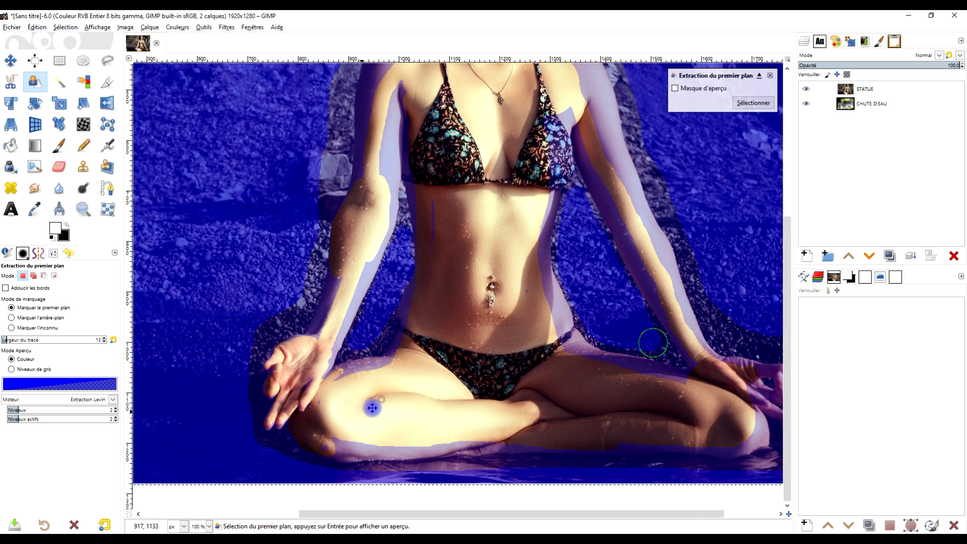
pyautogui.scroll(1, 571, 371)
pyautogui.scroll(3, 554, 357)
pyautogui.scroll(2, 532, 342)
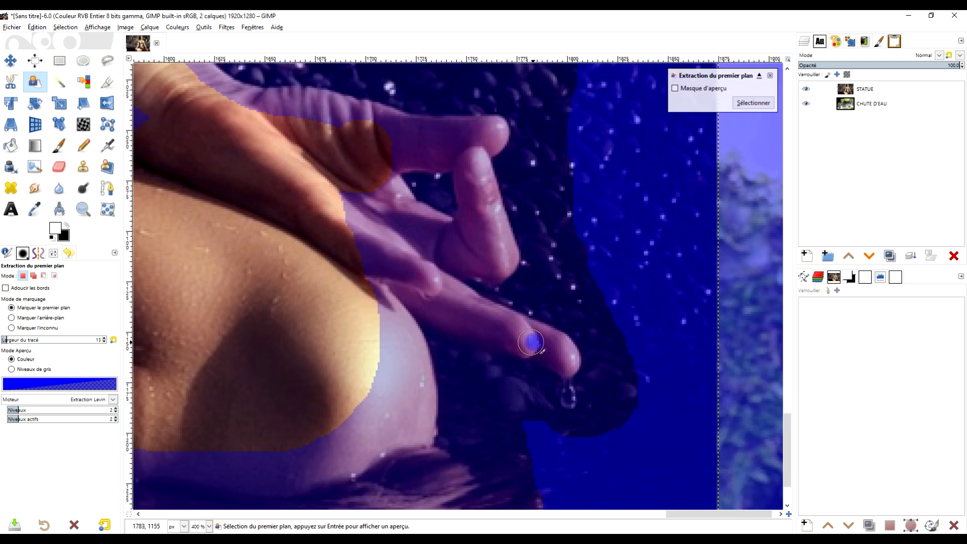
# Extend the foreground marking across the remaining hand and finger.
pyautogui.moveTo(568, 358)
pyautogui.mouseDown()
pyautogui.moveTo(357, 251)
pyautogui.moveTo(406, 233)
pyautogui.moveTo(477, 240)
pyautogui.moveTo(479, 142)
pyautogui.moveTo(283, 106)
pyautogui.moveTo(231, 112)
pyautogui.moveTo(417, 143)
pyautogui.moveTo(352, 195)
pyautogui.moveTo(350, 222)
pyautogui.moveTo(491, 255)
pyautogui.moveTo(476, 175)
pyautogui.moveTo(483, 211)
pyautogui.mouseUp()
pyautogui.moveTo(496, 335)
pyautogui.mouseDown()
pyautogui.moveTo(381, 285)
pyautogui.moveTo(406, 362)
pyautogui.moveTo(388, 440)
pyautogui.moveTo(287, 471)
pyautogui.moveTo(218, 451)
pyautogui.moveTo(394, 363)
pyautogui.moveTo(383, 334)
pyautogui.mouseUp()
pyautogui.scroll(-1, 384, 333)
pyautogui.scroll(-1, 378, 317)
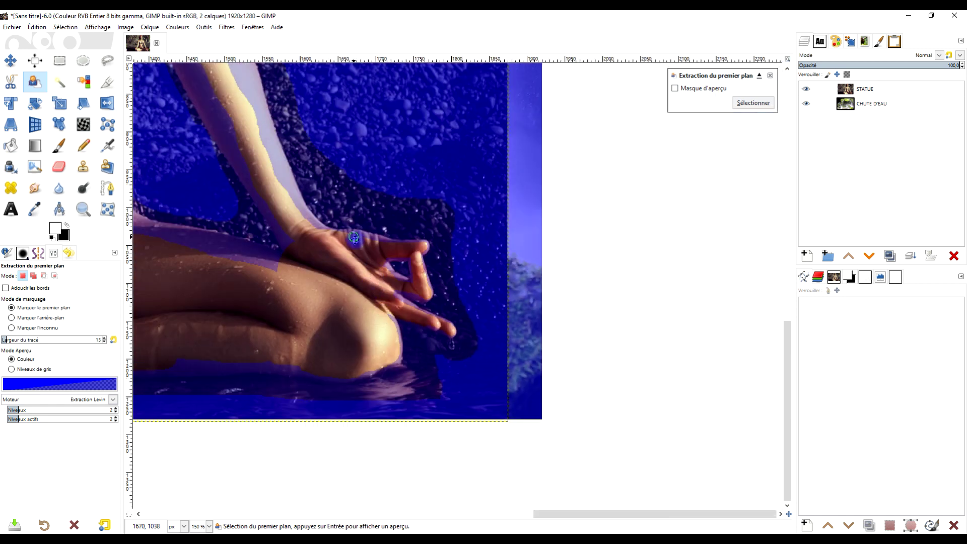
pyautogui.scroll(-2, 428, 227)
pyautogui.scroll(-1, 456, 165)
pyautogui.scroll(1, 457, 165)
pyautogui.scroll(2, 469, 203)
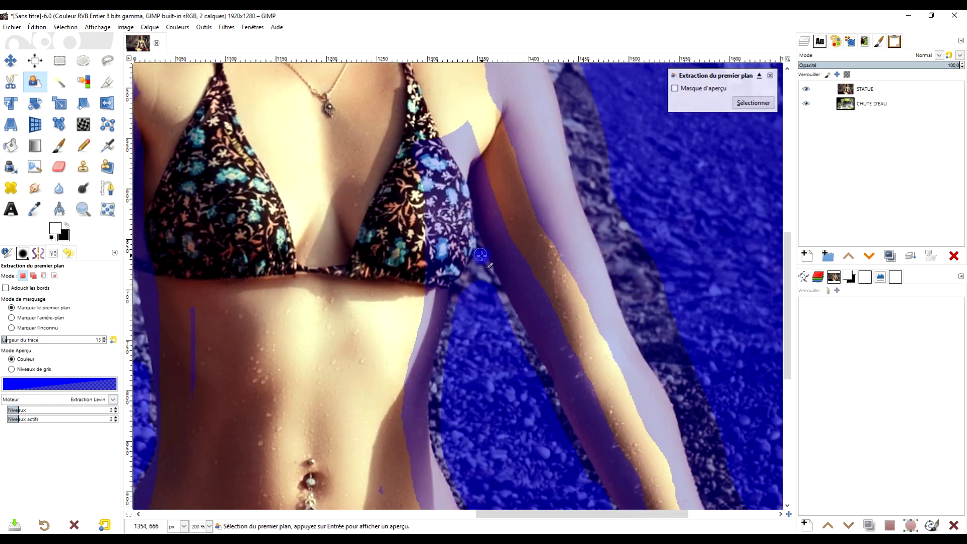
pyautogui.scroll(1, 524, 285)
# Switch to background marking and paint the rocks beside the arm and into the gap.
pyautogui.click(44, 320)
pyautogui.scroll(3, 433, 216)
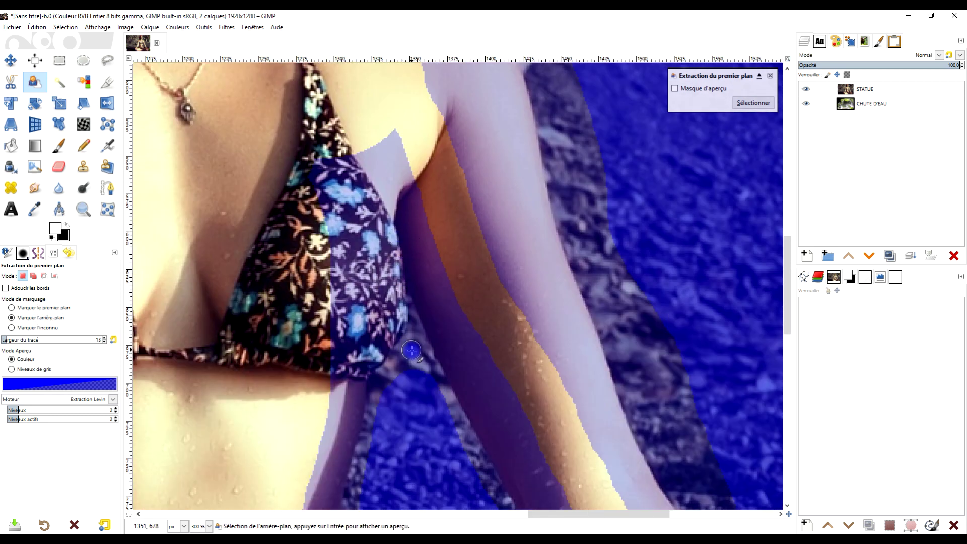
pyautogui.moveTo(411, 350); pyautogui.dragTo(393, 374)
pyautogui.moveTo(414, 340); pyautogui.dragTo(437, 398)
pyautogui.scroll(-3, 574, 255)
pyautogui.hscroll(-4, 573, 255)
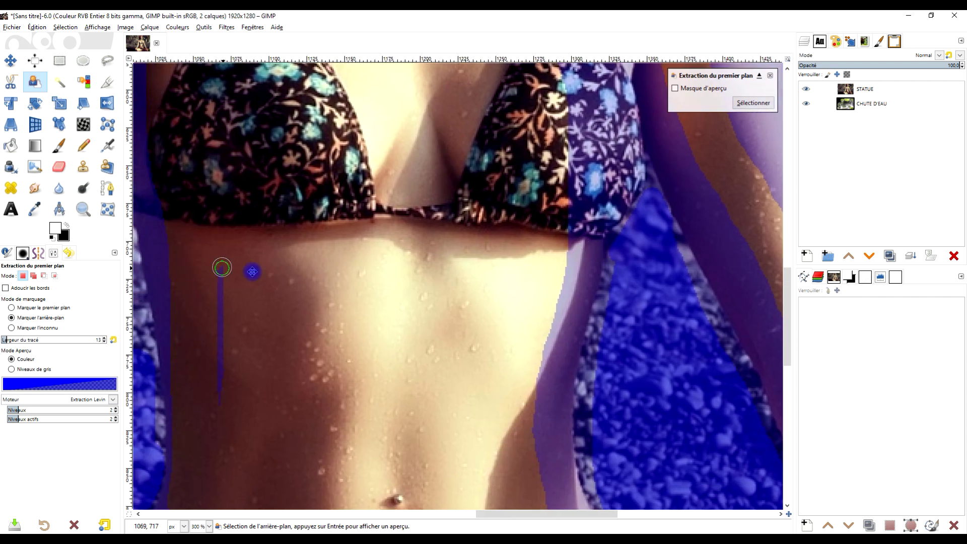
pyautogui.hscroll(-5, 483, 271)
# Mark the stone strip beside the torso and both its edges as background.
pyautogui.moveTo(454, 295)
pyautogui.mouseDown()
pyautogui.moveTo(443, 347)
pyautogui.moveTo(464, 311)
pyautogui.mouseUp()
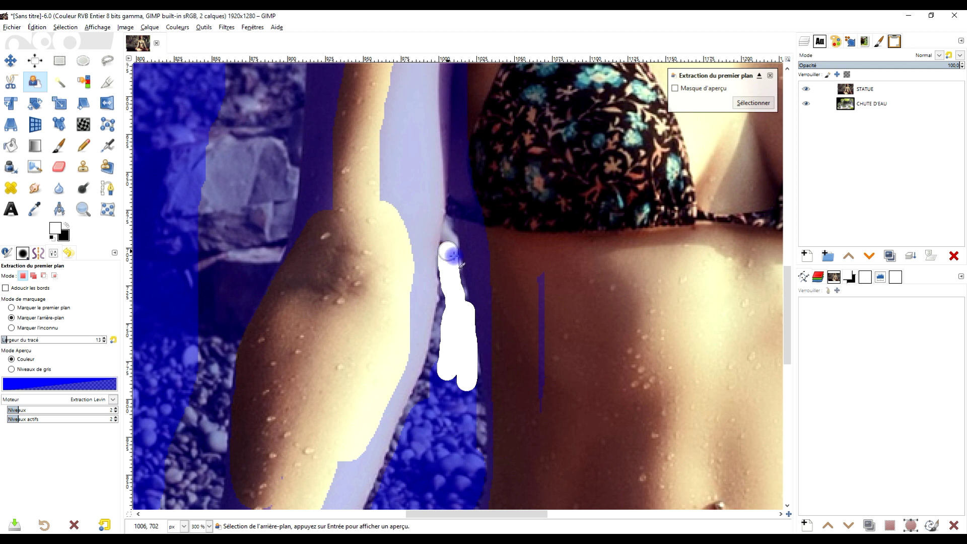
pyautogui.moveTo(454, 256); pyautogui.dragTo(480, 388)
pyautogui.scroll(-1, 467, 332)
pyautogui.scroll(-2, 467, 272)
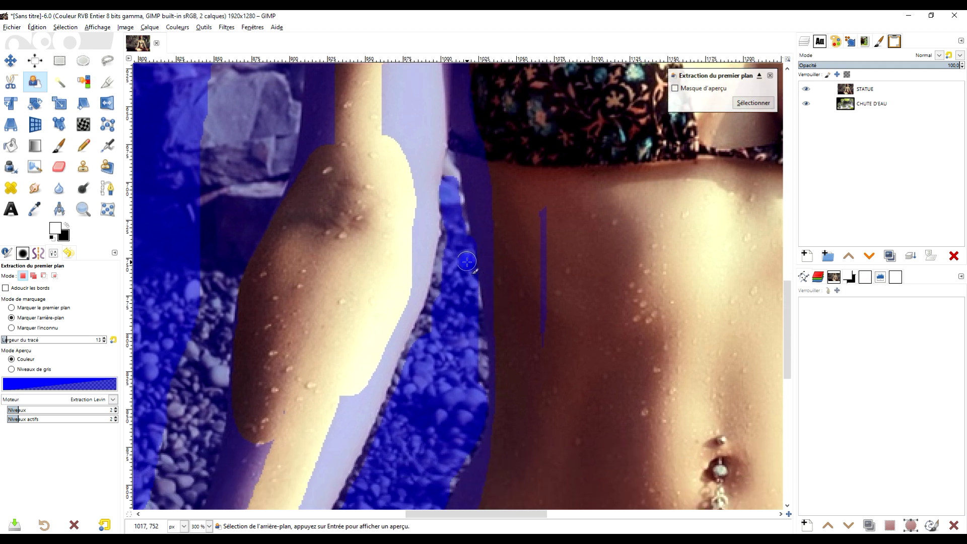
pyautogui.moveTo(445, 287); pyautogui.dragTo(423, 355)
pyautogui.moveTo(468, 319); pyautogui.dragTo(478, 395)
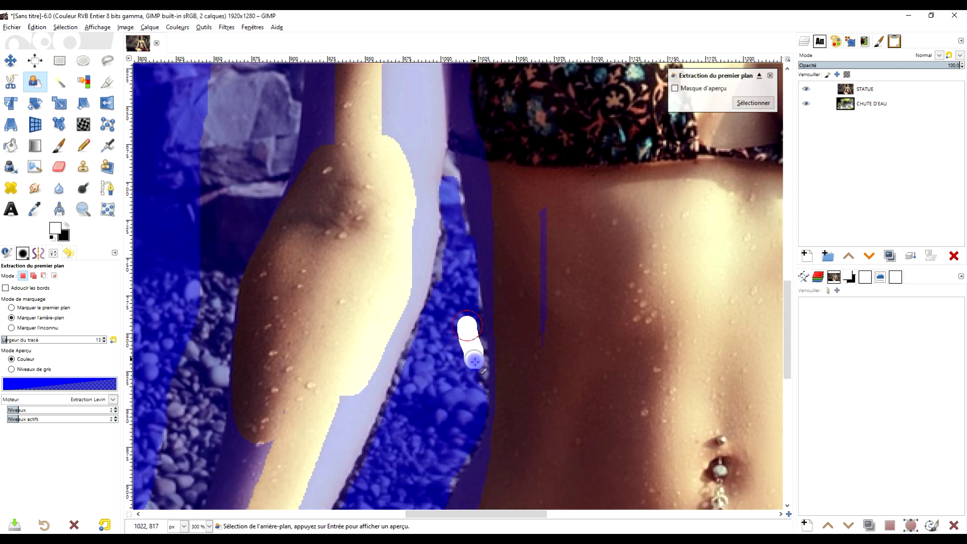
# Switch to foreground marking and paint the torso, undoing a neck stroke.
pyautogui.click(45, 307)
pyautogui.moveTo(550, 199); pyautogui.dragTo(549, 370)
pyautogui.press('1')
pyautogui.scroll(5, 656, 216)
pyautogui.hscroll(2, 604, 241)
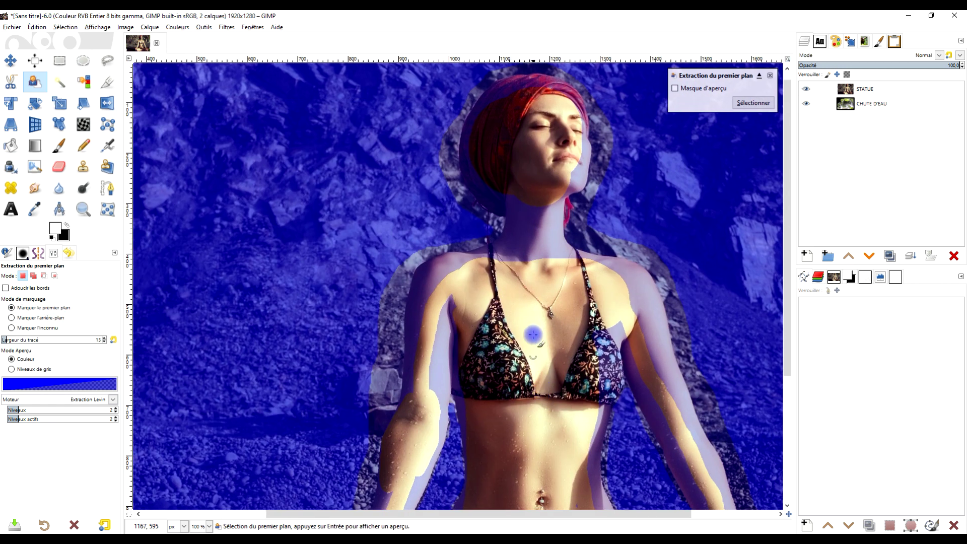
pyautogui.moveTo(522, 267)
pyautogui.mouseDown()
pyautogui.moveTo(523, 335)
pyautogui.moveTo(551, 267)
pyautogui.moveTo(521, 327)
pyautogui.moveTo(543, 302)
pyautogui.mouseUp()
pyautogui.hotkey('ctrl', 'z')
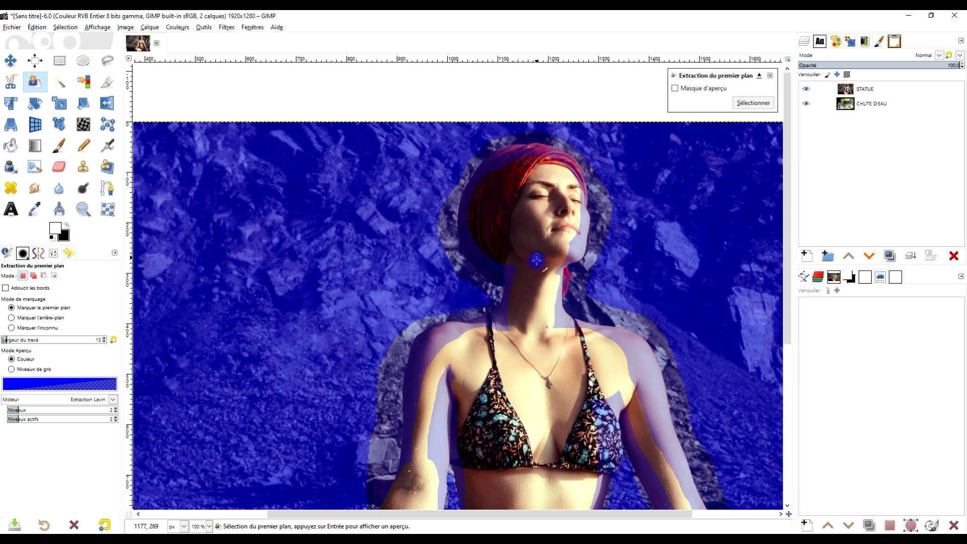
# Mark the neck, head outline and top of the head as foreground, undoing the cheek stroke.
pyautogui.scroll(3, 528, 258)
pyautogui.moveTo(456, 325)
pyautogui.mouseDown()
pyautogui.moveTo(412, 313)
pyautogui.moveTo(367, 270)
pyautogui.moveTo(324, 212)
pyautogui.moveTo(315, 177)
pyautogui.mouseUp()
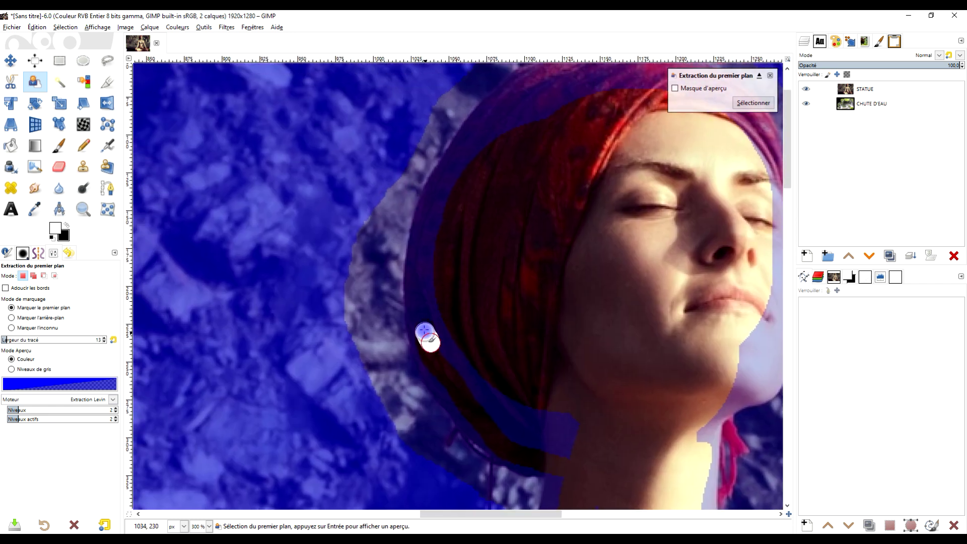
pyautogui.moveTo(424, 330); pyautogui.dragTo(509, 132)
pyautogui.scroll(5, 511, 508)
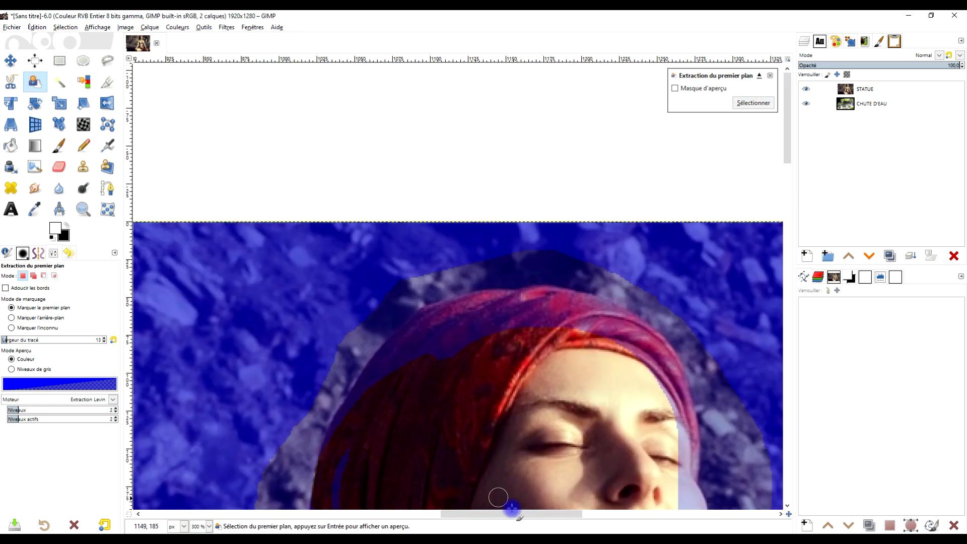
pyautogui.moveTo(366, 403)
pyautogui.mouseDown()
pyautogui.moveTo(616, 334)
pyautogui.moveTo(658, 377)
pyautogui.moveTo(458, 346)
pyautogui.moveTo(557, 327)
pyautogui.moveTo(541, 318)
pyautogui.moveTo(428, 350)
pyautogui.mouseUp()
pyautogui.scroll(-5, 453, 327)
pyautogui.hscroll(3, 504, 277)
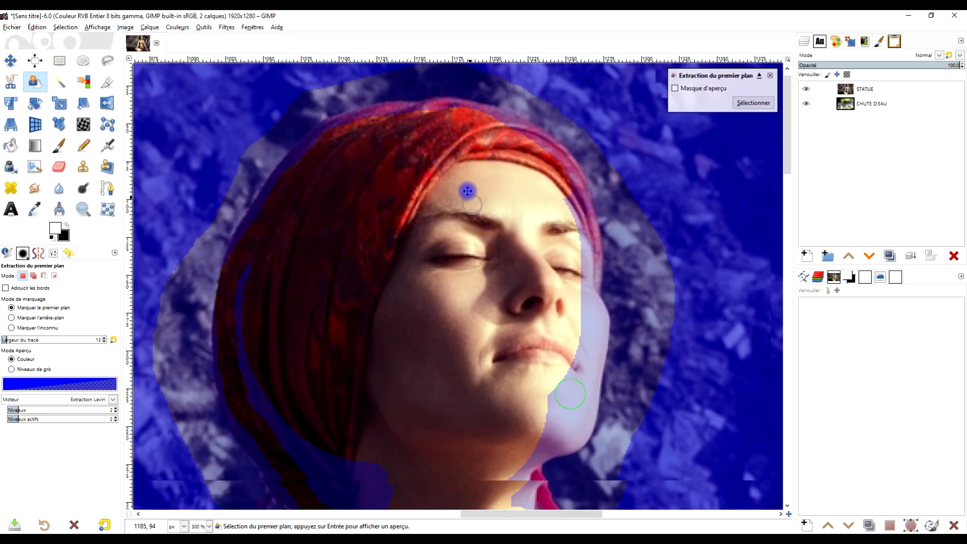
pyautogui.moveTo(572, 201)
pyautogui.mouseDown()
pyautogui.moveTo(537, 418)
pyautogui.moveTo(587, 336)
pyautogui.mouseUp()
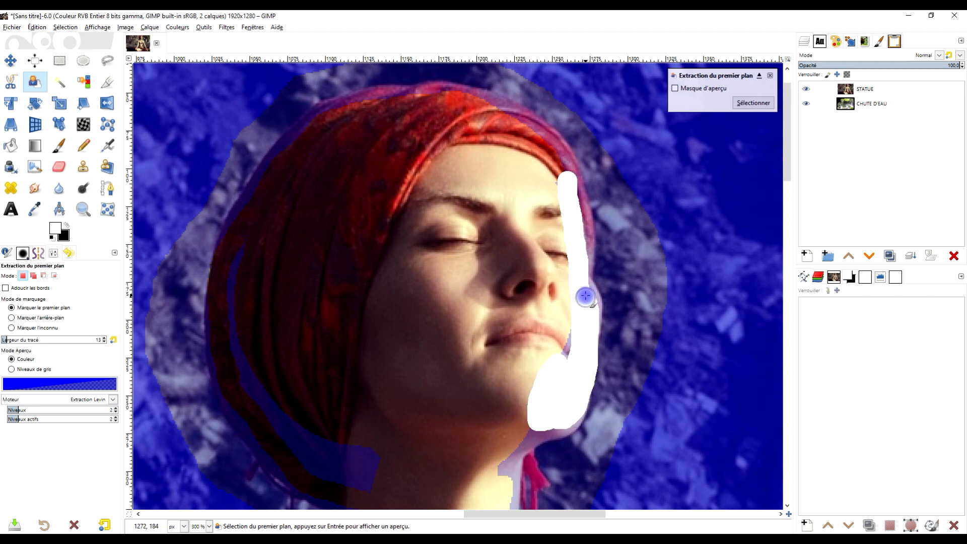
pyautogui.hotkey('ctrl', 'z')
# Add two broad foreground strokes across the face and shoulder.
pyautogui.scroll(-3, 578, 287)
pyautogui.moveTo(558, 214); pyautogui.dragTo(488, 384)
pyautogui.scroll(-4, 476, 227)
pyautogui.moveTo(480, 206)
pyautogui.mouseDown()
pyautogui.moveTo(486, 358)
pyautogui.moveTo(725, 387)
pyautogui.mouseUp()
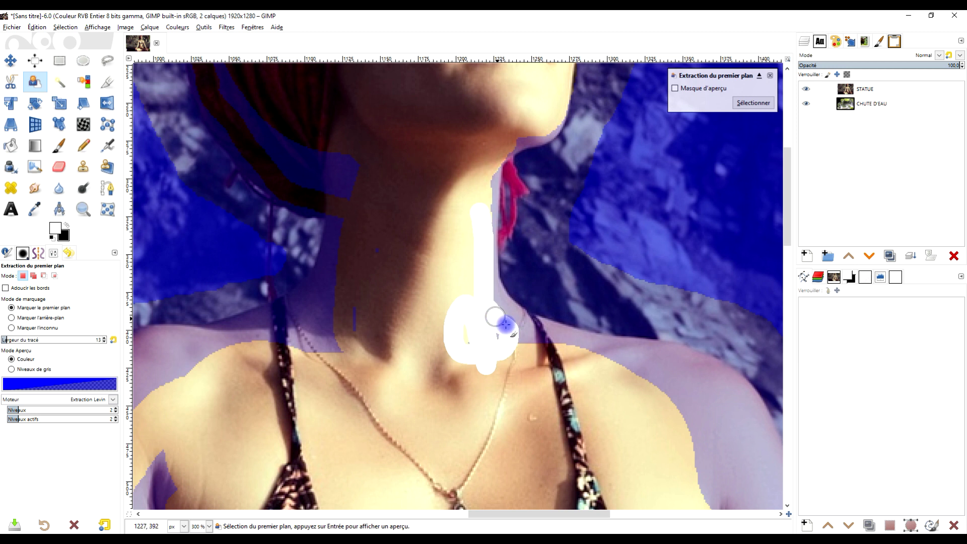
pyautogui.keyDown('ctrl'); pyautogui.scroll(-4, 661, 409); pyautogui.keyUp('ctrl')
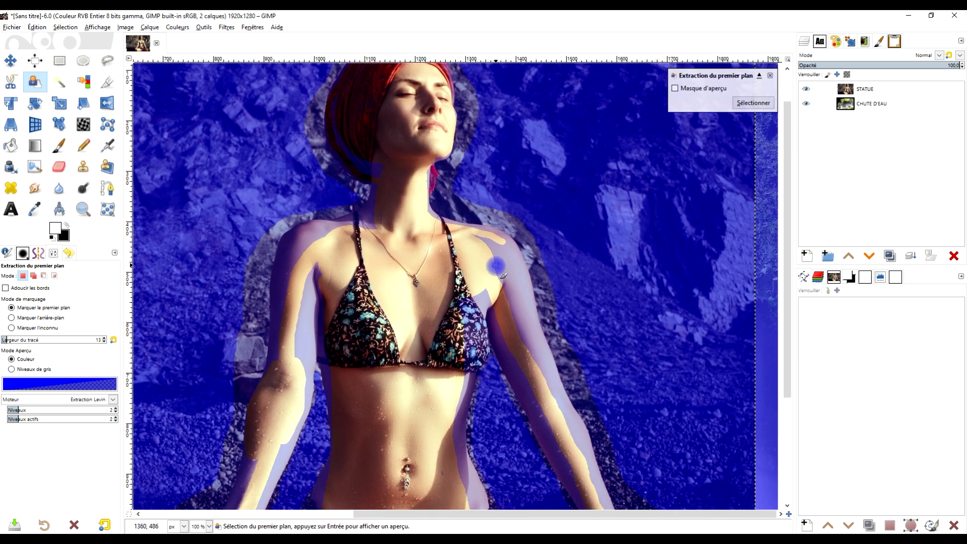
pyautogui.keyDown('ctrl'); pyautogui.scroll(4, 498, 277); pyautogui.keyUp('ctrl')
# Mark the armpit, upper arm and lower arm as foreground.
pyautogui.moveTo(370, 336)
pyautogui.mouseDown()
pyautogui.moveTo(490, 288)
pyautogui.moveTo(474, 346)
pyautogui.mouseUp()
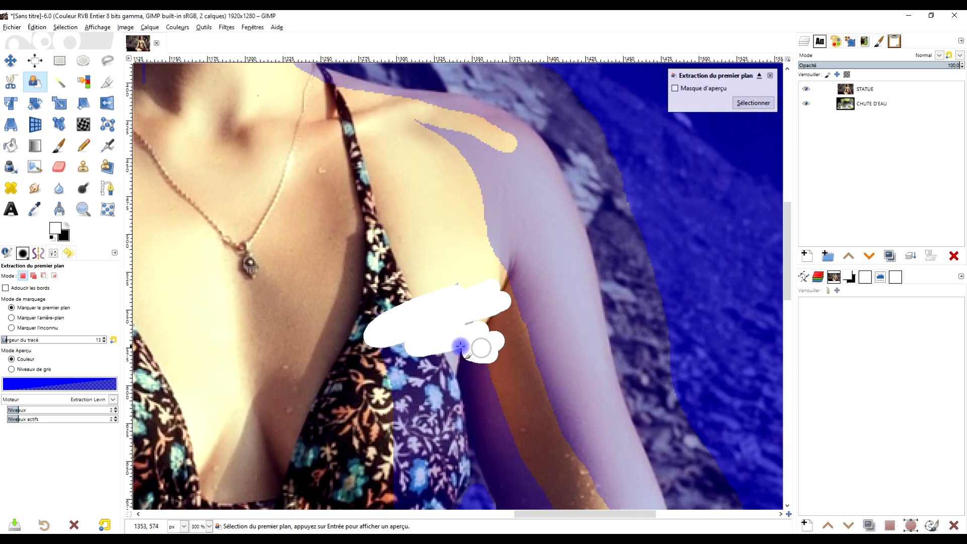
pyautogui.keyDown('ctrl'); pyautogui.scroll(-3, 518, 324); pyautogui.keyUp('ctrl')
pyautogui.scroll(-3, 518, 324)
pyautogui.hscroll(2, 484, 251)
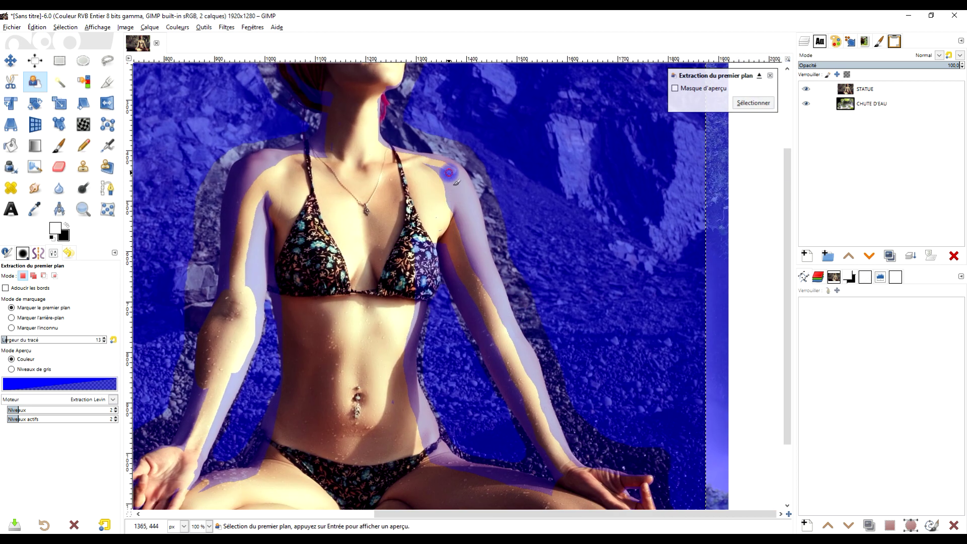
pyautogui.moveTo(448, 173); pyautogui.dragTo(495, 291)
pyautogui.moveTo(512, 345); pyautogui.dragTo(532, 398)
# Mark the waist and its side edge as foreground.
pyautogui.scroll(-4, 564, 270)
pyautogui.hscroll(-1, 564, 270)
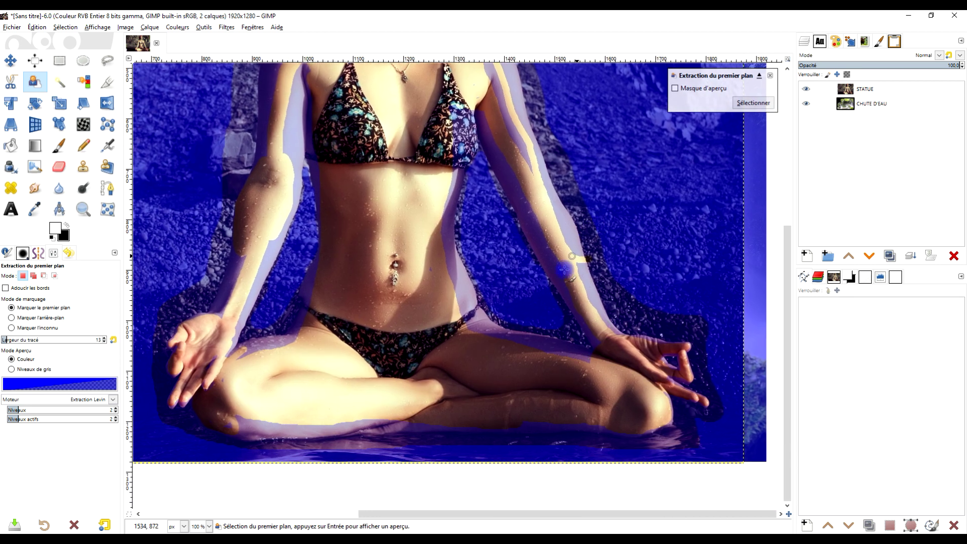
pyautogui.moveTo(440, 228); pyautogui.dragTo(456, 307)
pyautogui.moveTo(572, 354); pyautogui.dragTo(602, 361)
pyautogui.scroll(2, 616, 297)
pyautogui.hscroll(1, 616, 297)
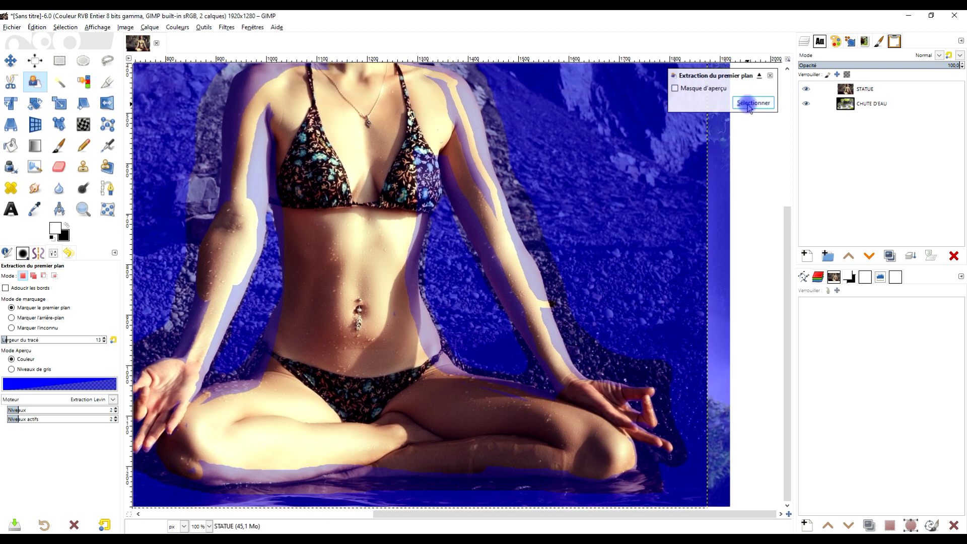
# Compute the foreground selection and pan from the torso up to the face to check it.
pyautogui.click(749, 106)
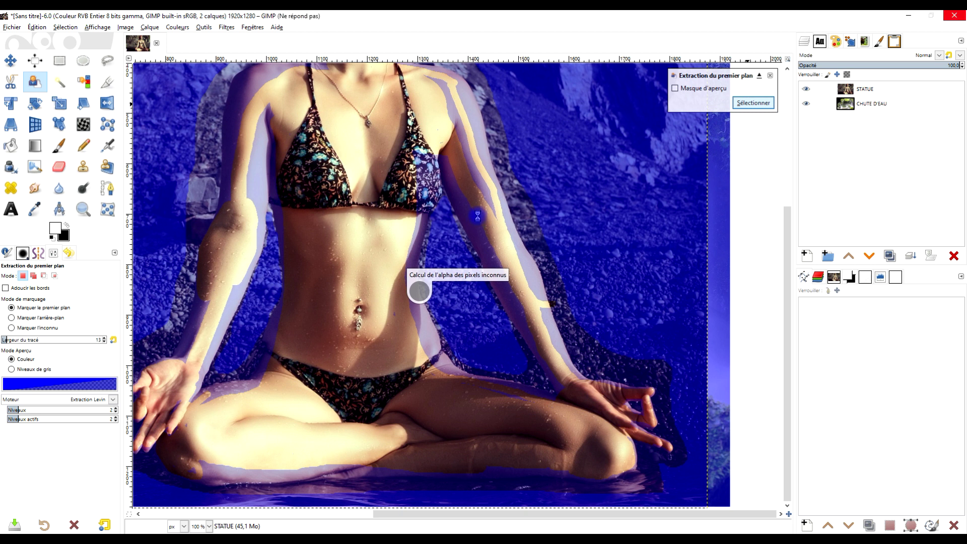
pyautogui.moveTo(374, 180); pyautogui.dragTo(496, 209)
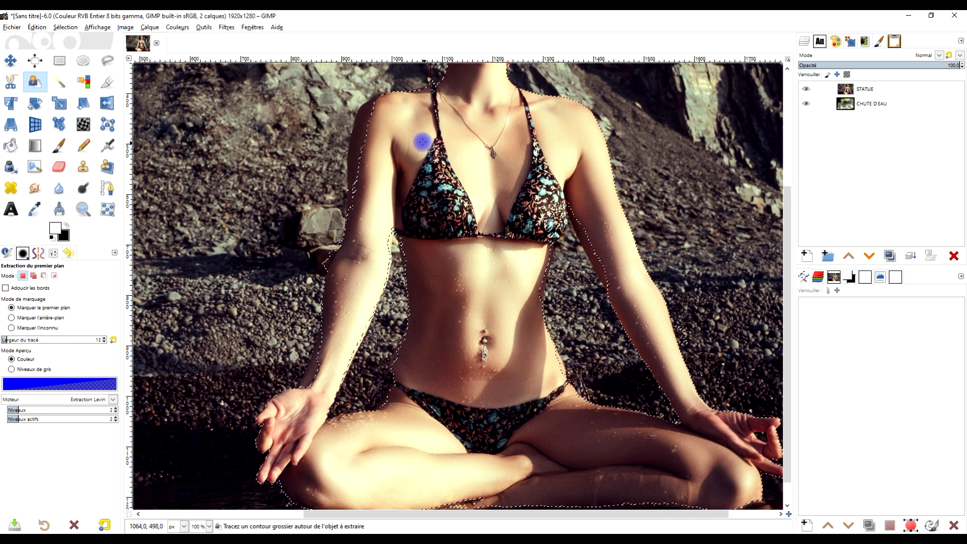
pyautogui.moveTo(422, 141); pyautogui.dragTo(441, 174)
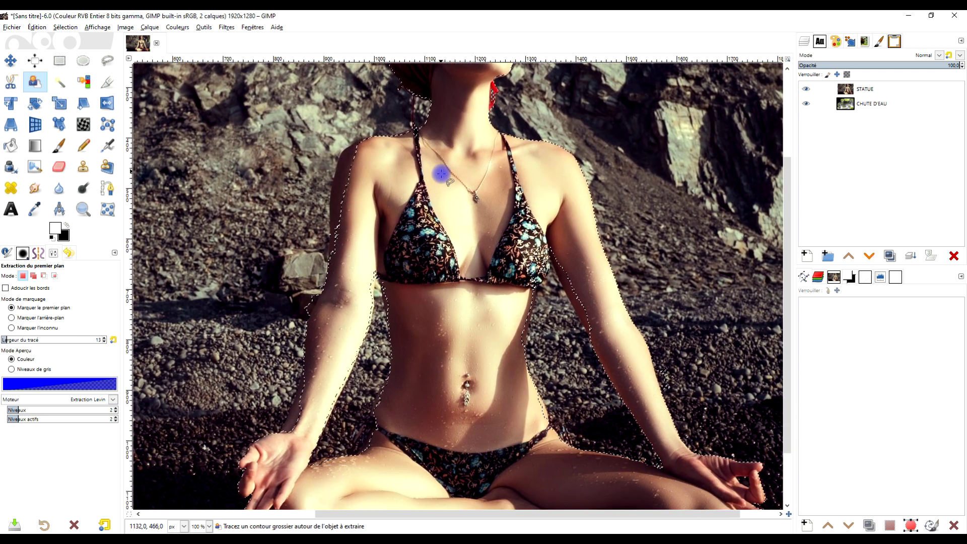
pyautogui.moveTo(453, 263)
pyautogui.mouseDown()
pyautogui.moveTo(423, 262)
pyautogui.moveTo(413, 283)
pyautogui.mouseUp()
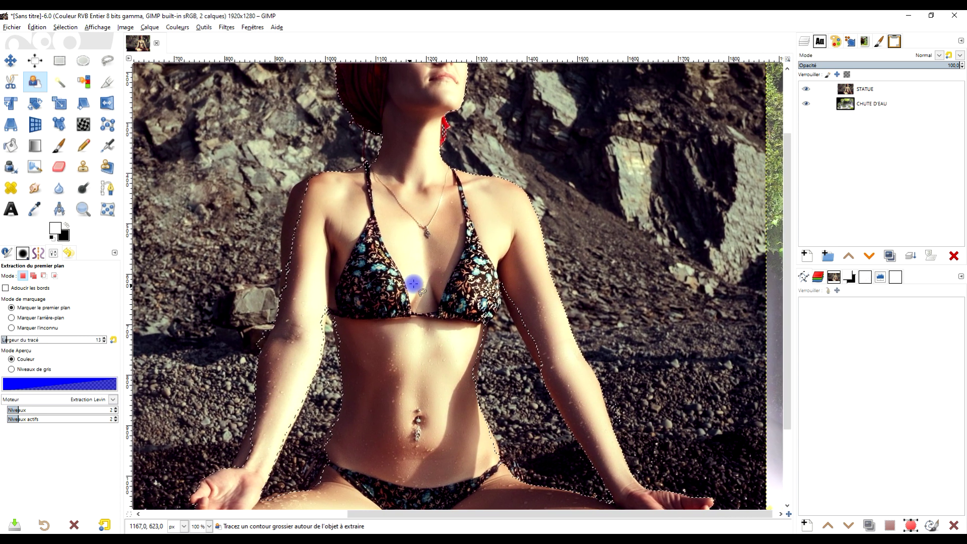
pyautogui.moveTo(478, 200); pyautogui.dragTo(489, 263)
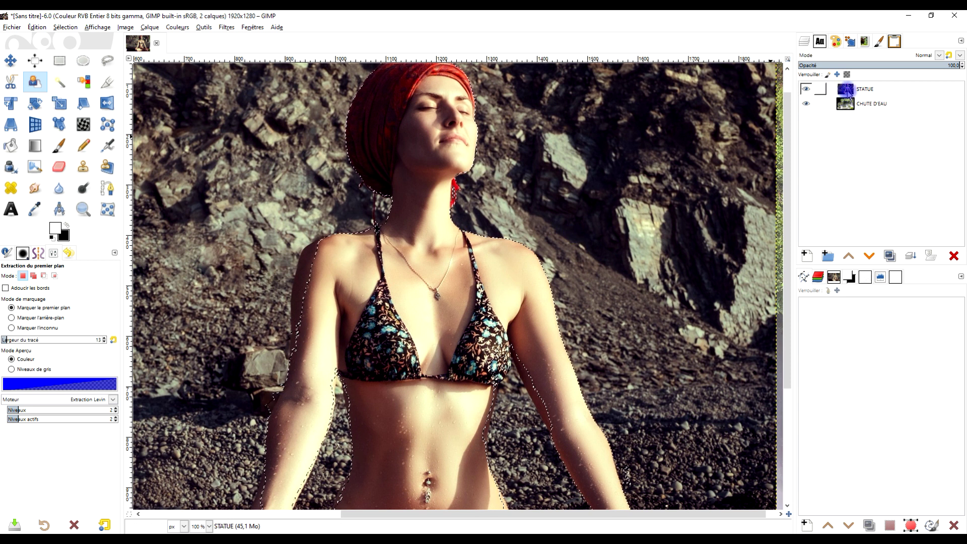
# Give the STATUE layer a layer mask initialised from the selection.
pyautogui.rightClick(848, 93)
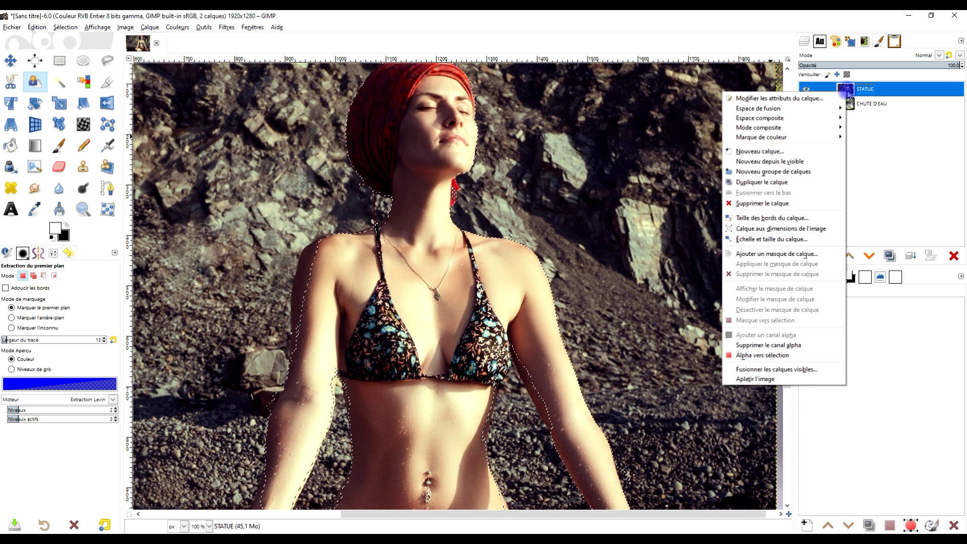
pyautogui.click(794, 254)
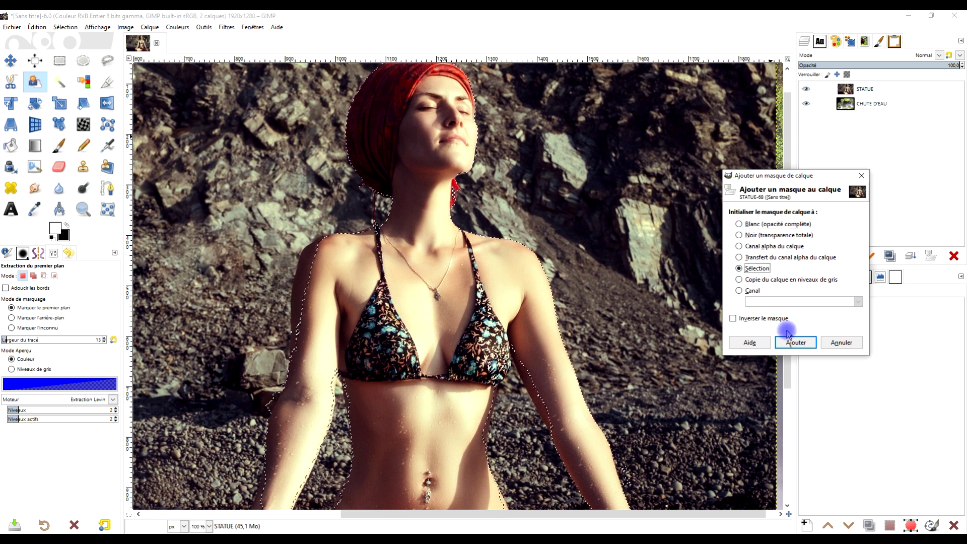
pyautogui.click(795, 342)
pyautogui.scroll(-3, 643, 237)
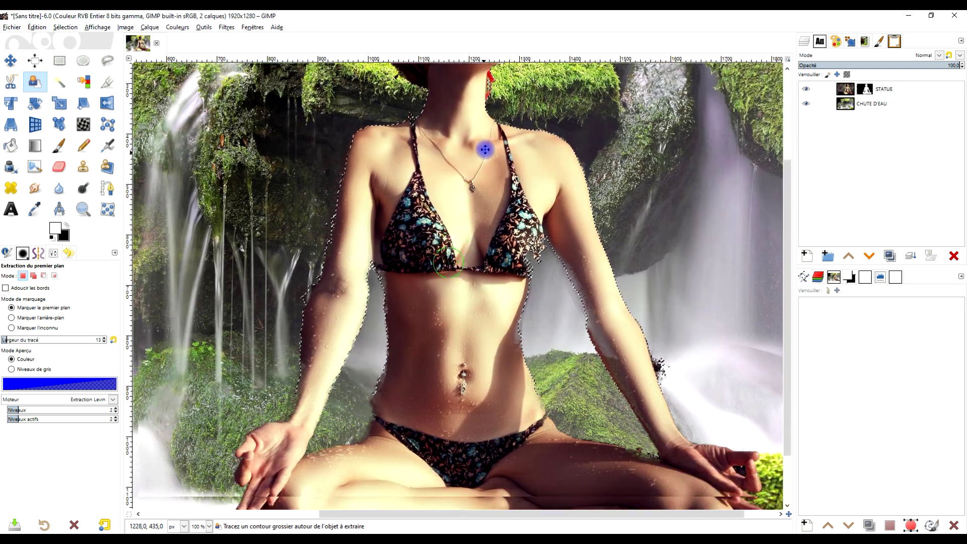
# Remove the selection and make the STATUE layer mask the active paint target.
pyautogui.click(65, 27)
pyautogui.click(68, 58)
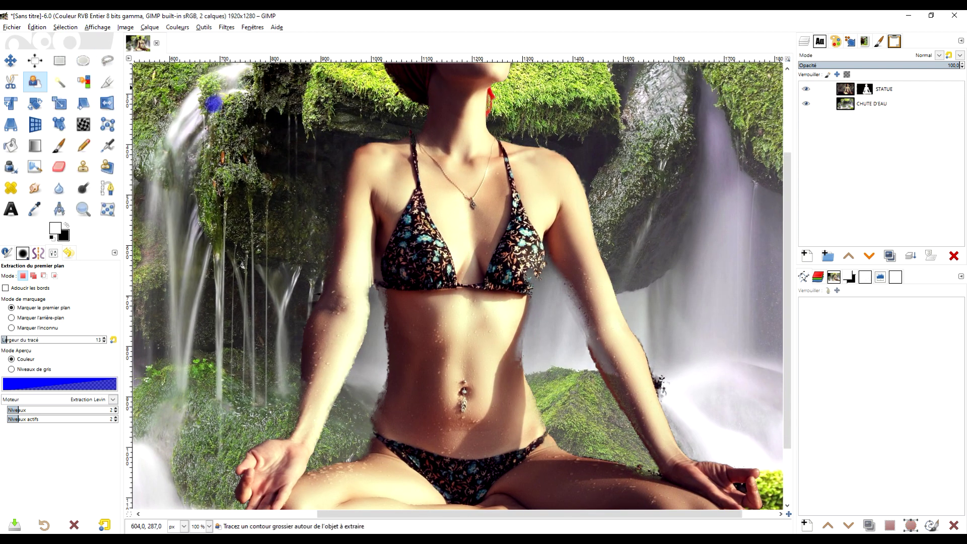
pyautogui.scroll(-3, 455, 196)
pyautogui.scroll(1, 455, 197)
pyautogui.scroll(4, 403, 196)
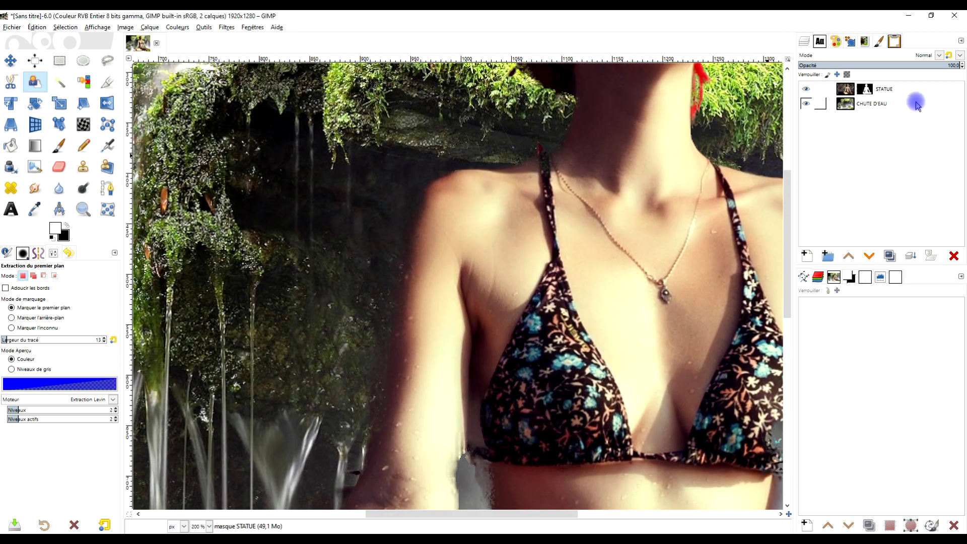
pyautogui.click(867, 91)
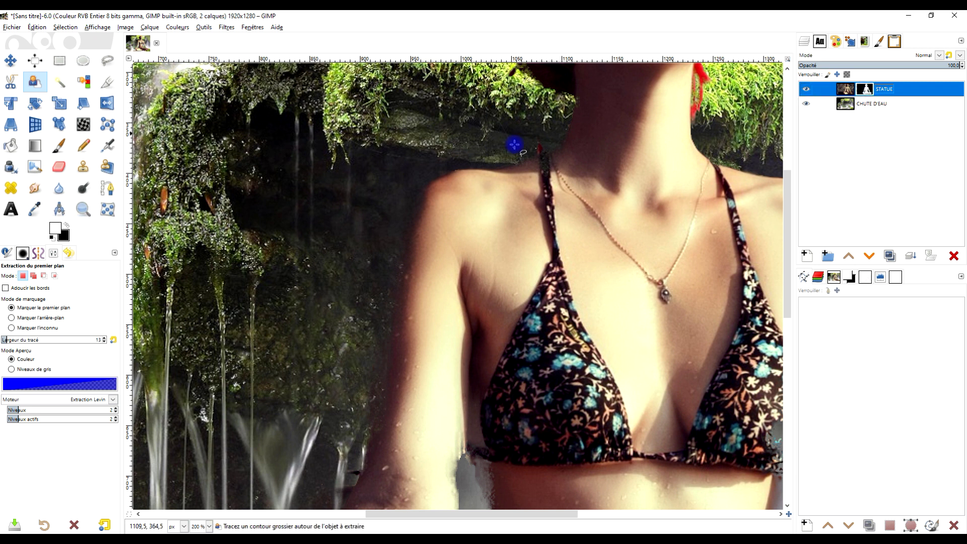
# Choose the Paintbrush with white as foreground colour and brush size 85.
pyautogui.click(60, 146)
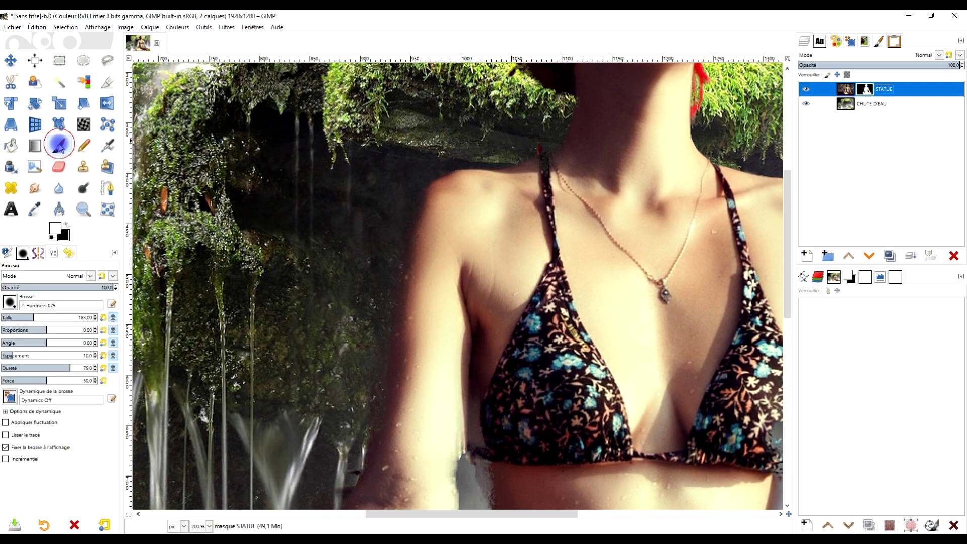
pyautogui.click(53, 237)
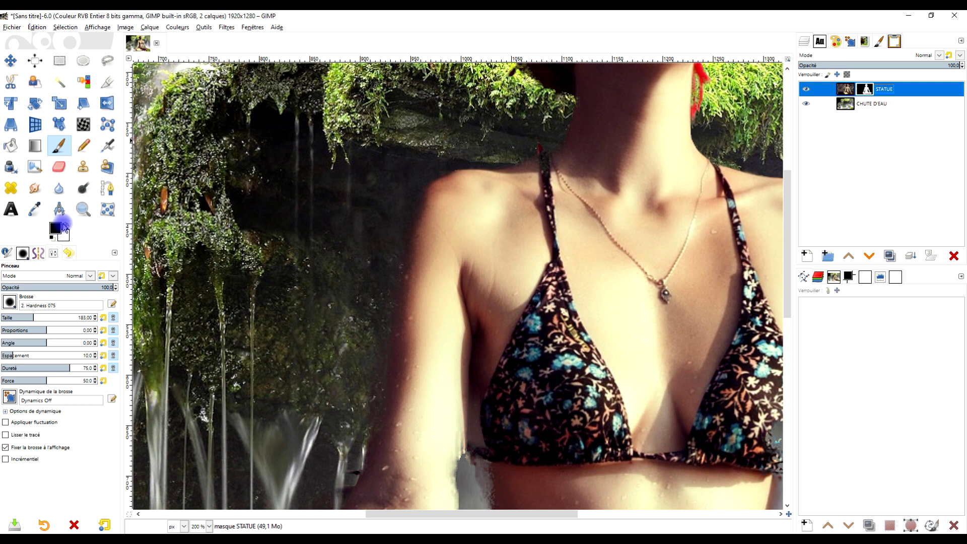
pyautogui.click(66, 225)
pyautogui.scroll(-5, 424, 241)
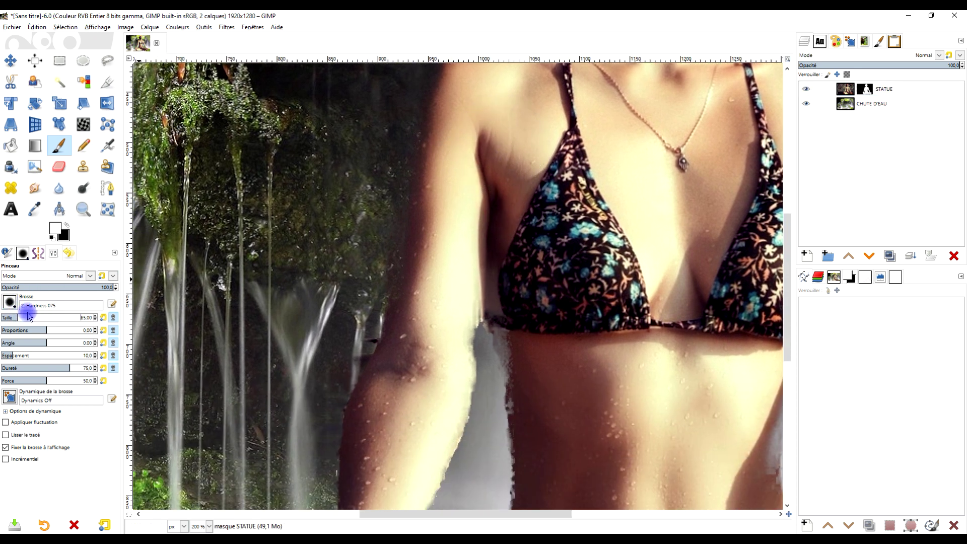
pyautogui.click(10, 303)
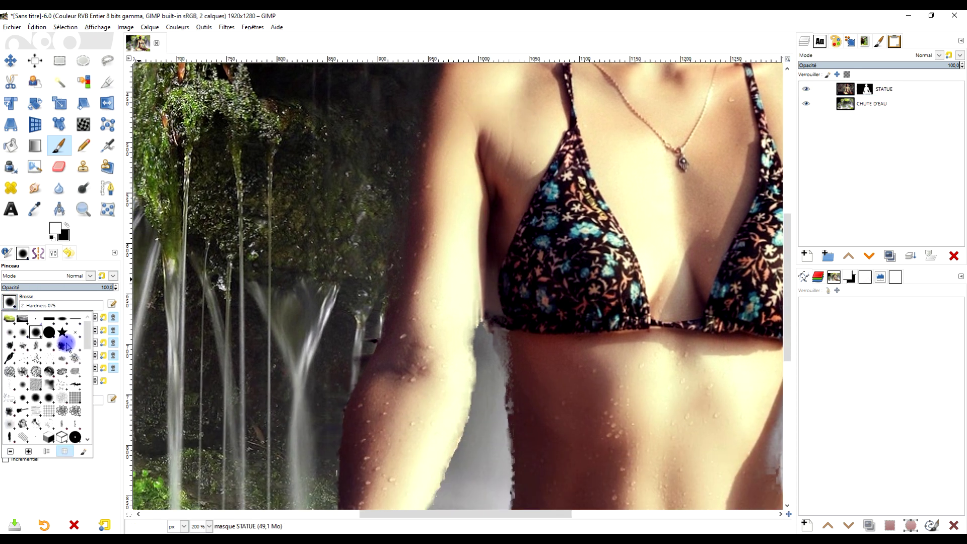
pyautogui.click(93, 251)
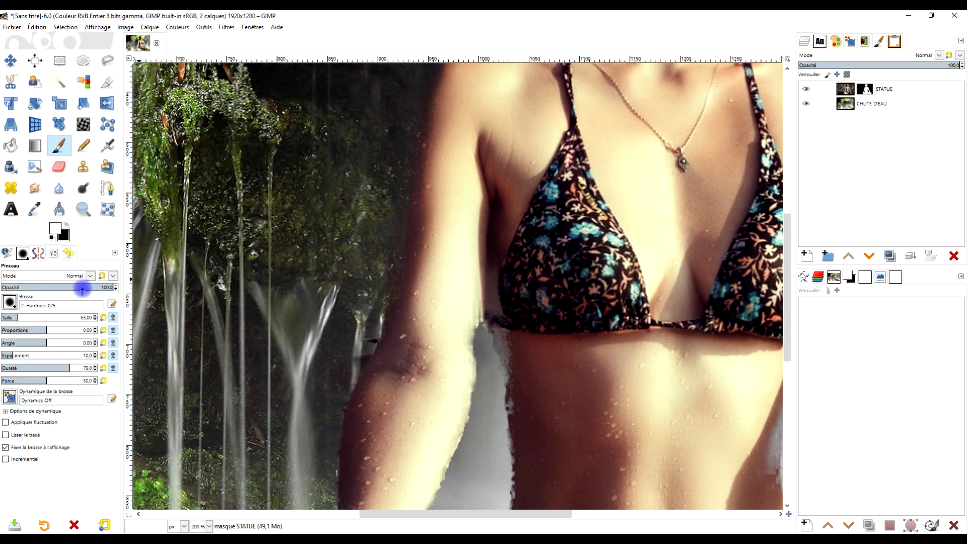
pyautogui.scroll(2, 485, 222)
pyautogui.hscroll(-2, 486, 222)
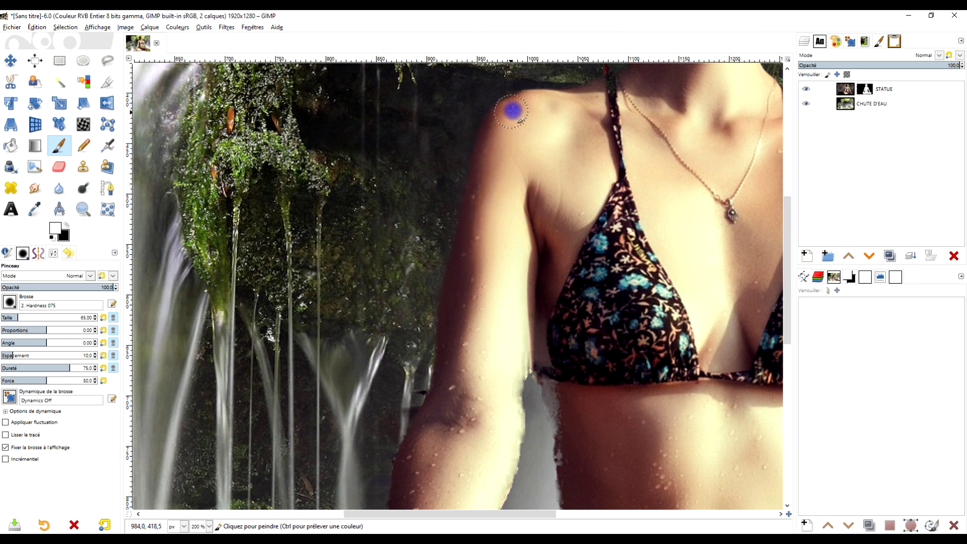
# Try restoring the shoulder top in the mask, then undo both strokes.
pyautogui.moveTo(523, 102)
pyautogui.mouseDown()
pyautogui.moveTo(497, 101)
pyautogui.moveTo(546, 86)
pyautogui.moveTo(578, 95)
pyautogui.mouseUp()
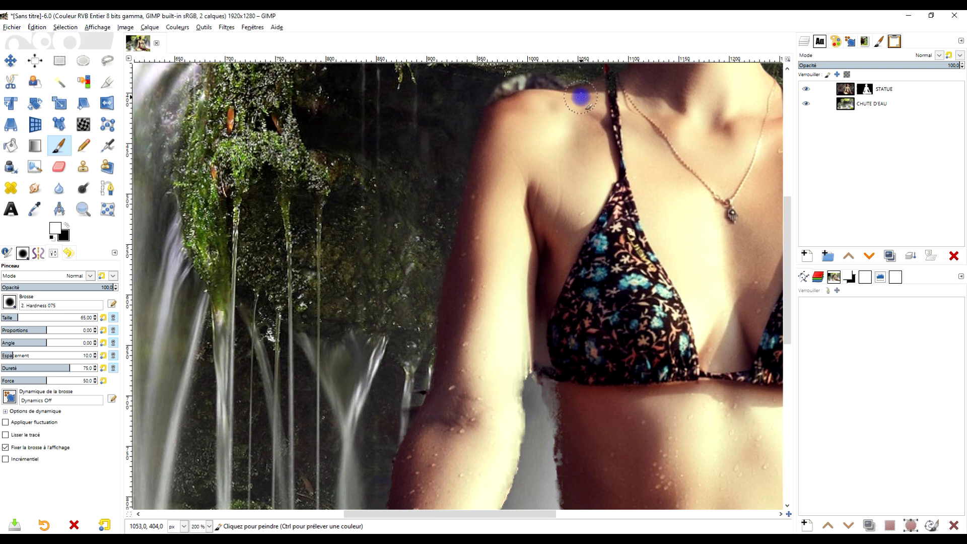
pyautogui.hotkey('ctrl', 'z')
pyautogui.scroll(3, 564, 156)
pyautogui.hscroll(2, 564, 156)
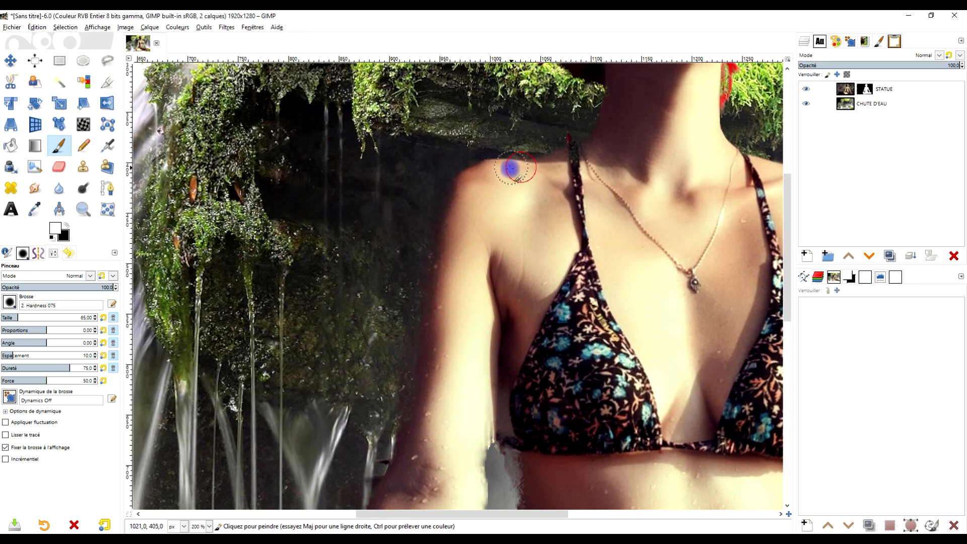
pyautogui.hotkey('ctrl', 'z')
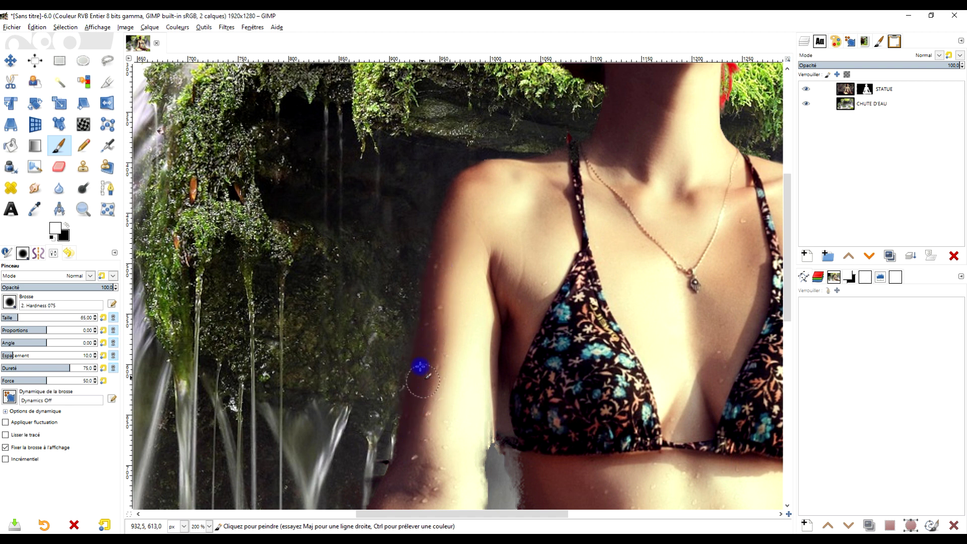
pyautogui.scroll(-3, 483, 211)
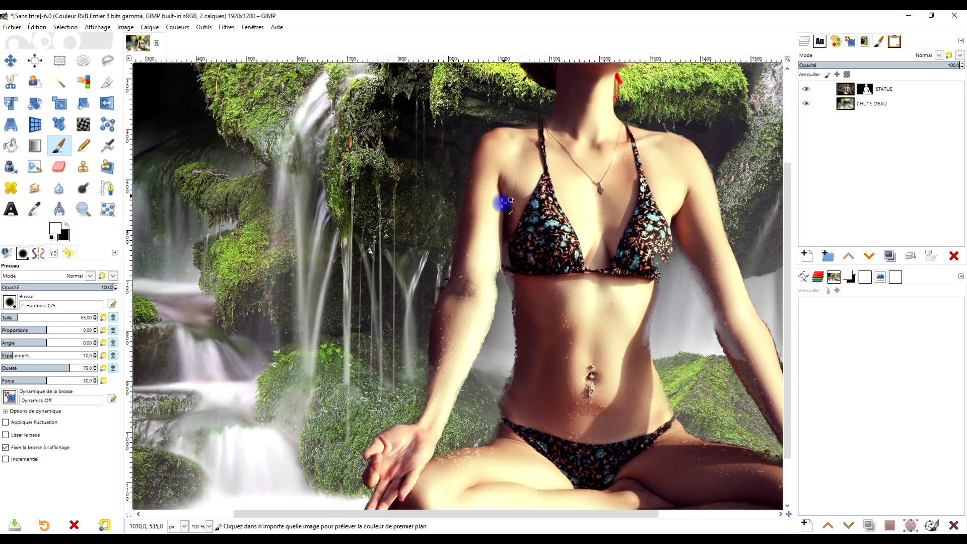
pyautogui.scroll(3, 506, 237)
pyautogui.scroll(1, 514, 202)
pyautogui.scroll(-3, 515, 127)
pyautogui.scroll(1, 583, 216)
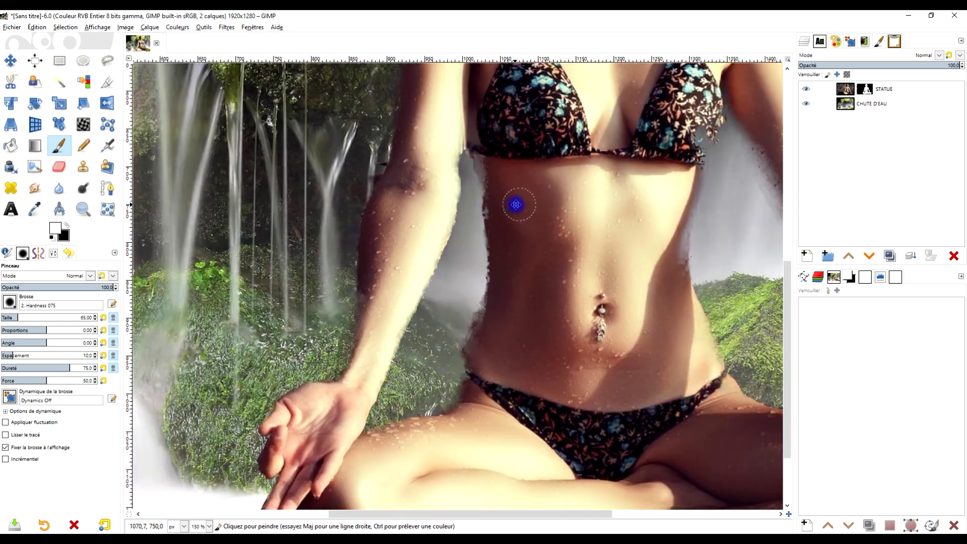
pyautogui.scroll(1, 518, 205)
pyautogui.scroll(1, 524, 291)
# Paint white over the grey gaps below the bikini, along the waist and under the legs.
pyautogui.moveTo(445, 313); pyautogui.dragTo(436, 203)
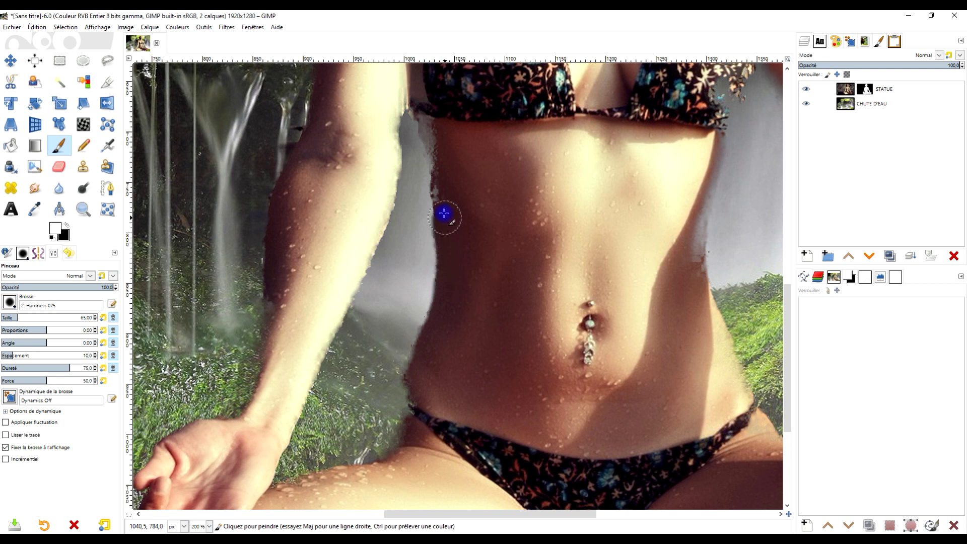
pyautogui.moveTo(434, 157); pyautogui.dragTo(423, 103)
pyautogui.moveTo(444, 231)
pyautogui.mouseDown()
pyautogui.moveTo(416, 373)
pyautogui.moveTo(418, 433)
pyautogui.moveTo(492, 263)
pyautogui.mouseUp()
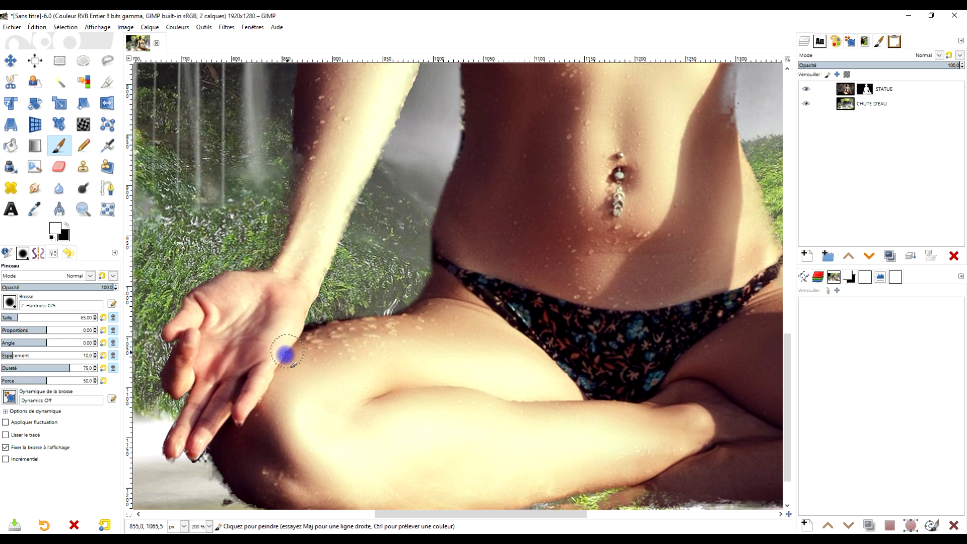
pyautogui.scroll(-5, 286, 354)
pyautogui.hscroll(-2, 285, 354)
pyautogui.moveTo(270, 275)
pyautogui.mouseDown()
pyautogui.moveTo(296, 312)
pyautogui.moveTo(388, 327)
pyautogui.moveTo(602, 306)
pyautogui.mouseUp()
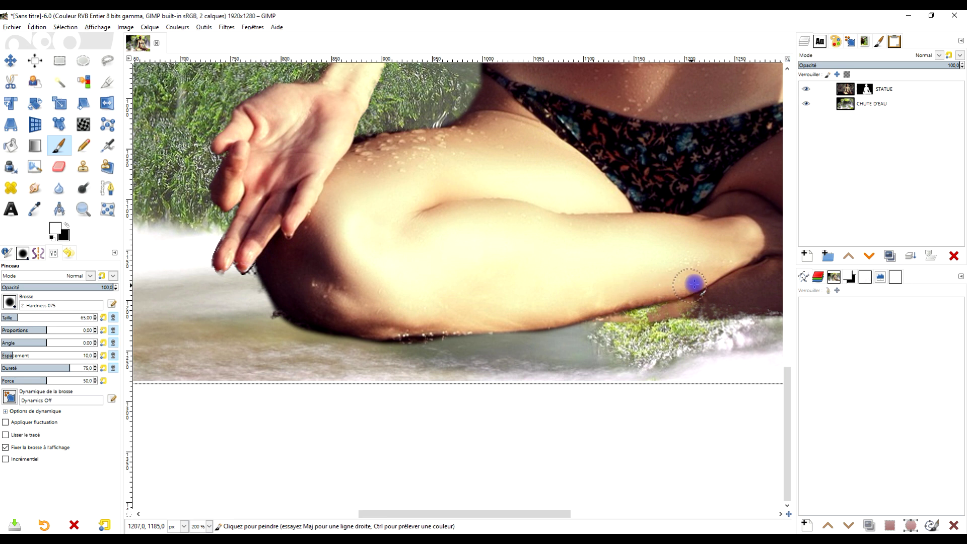
pyautogui.scroll(1, 335, 287)
pyautogui.scroll(1, 306, 292)
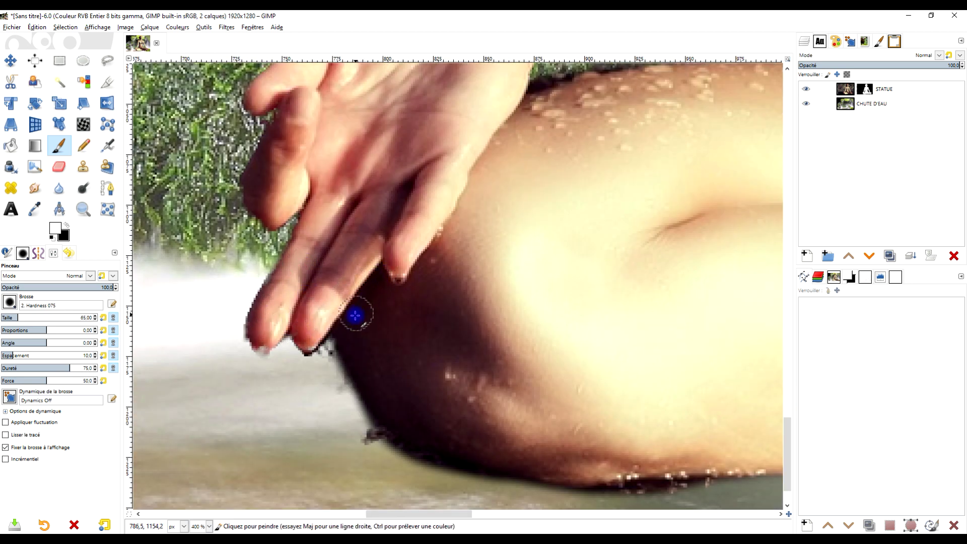
pyautogui.scroll(-2, 560, 423)
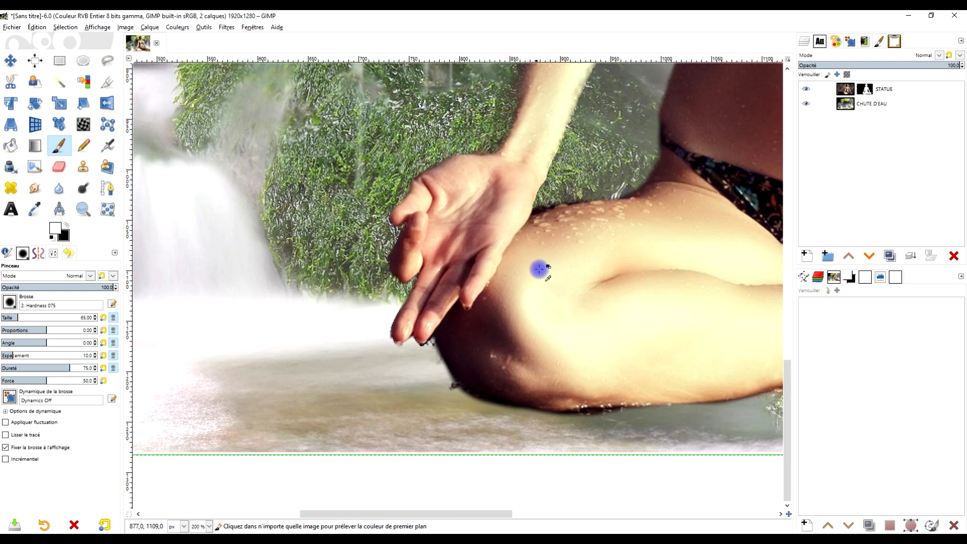
pyautogui.scroll(2, 539, 269)
pyautogui.scroll(2, 547, 214)
# Draw straight mask strokes along the forearm edge up the arm.
pyautogui.scroll(3, 518, 286)
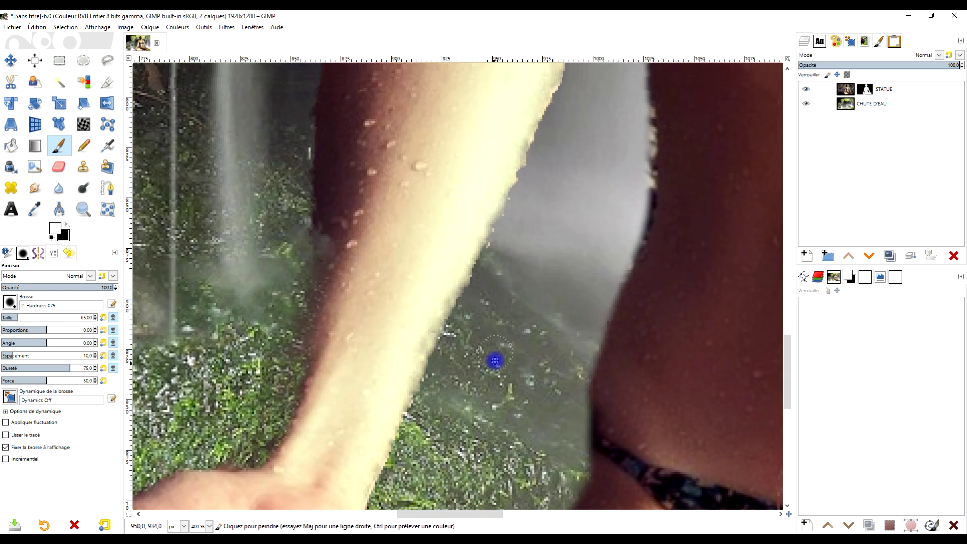
pyautogui.click(387, 430)
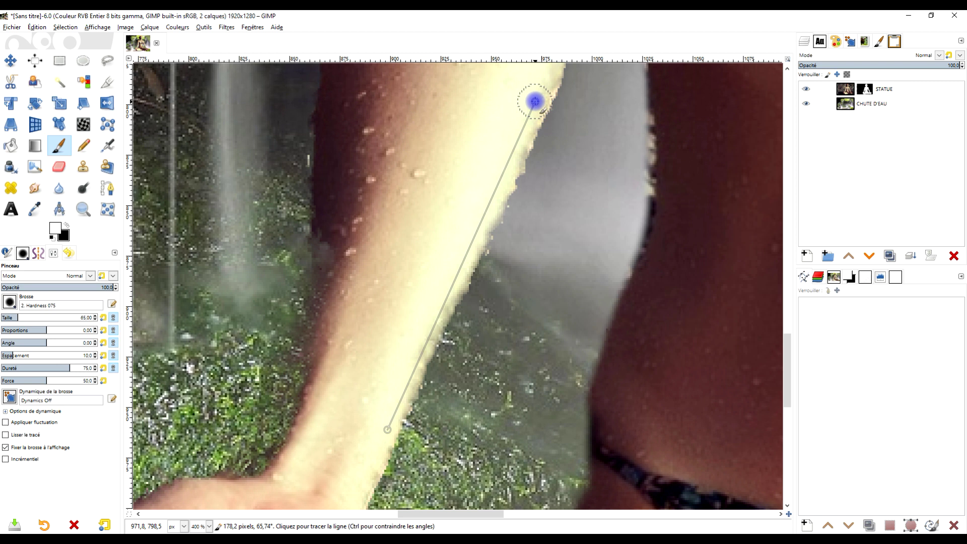
pyautogui.hscroll(2, 446, 260)
pyautogui.scroll(2, 446, 260)
pyautogui.scroll(1, 446, 260)
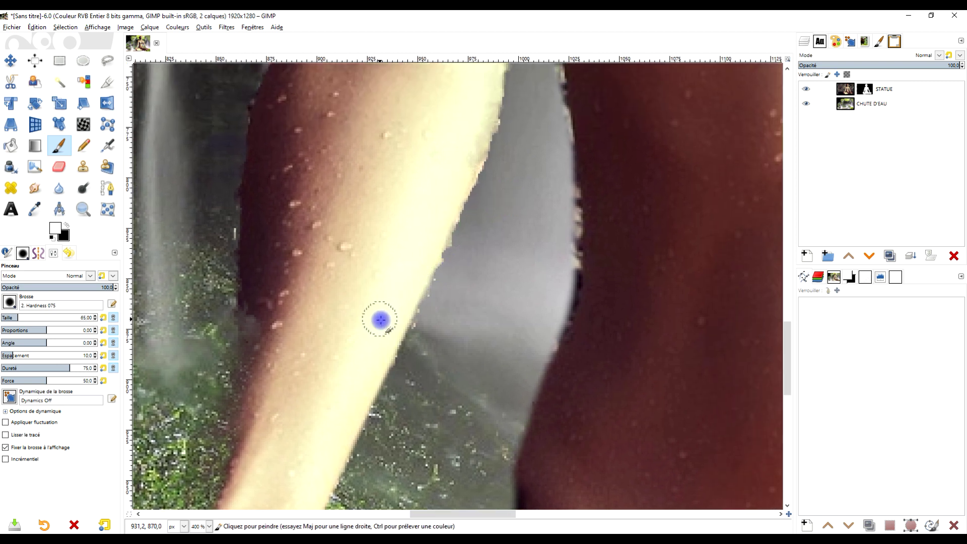
pyautogui.keyDown('shift'); pyautogui.click(481, 135); pyautogui.keyUp('shift')
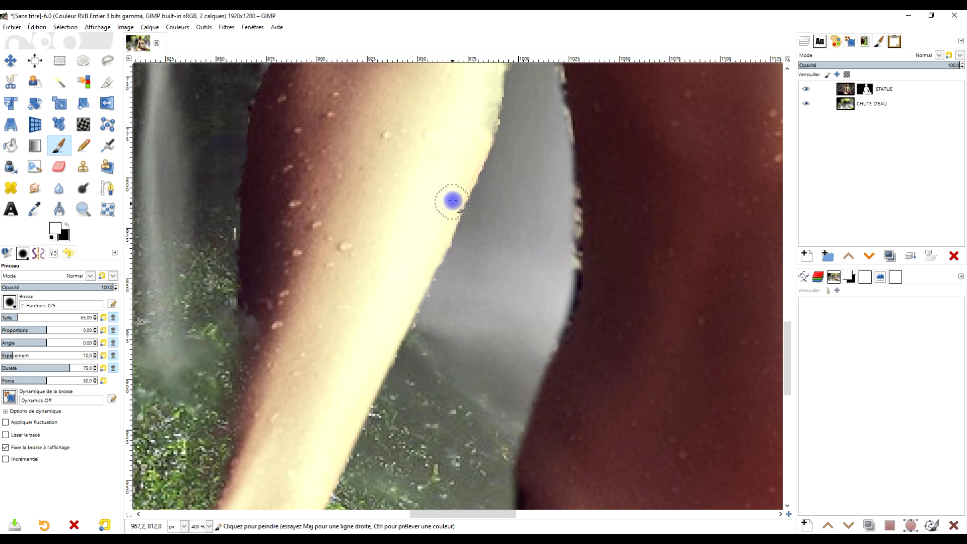
pyautogui.moveTo(492, 101)
pyautogui.mouseDown()
pyautogui.moveTo(423, 308)
pyautogui.moveTo(423, 190)
pyautogui.moveTo(446, 106)
pyautogui.moveTo(462, 144)
pyautogui.mouseUp()
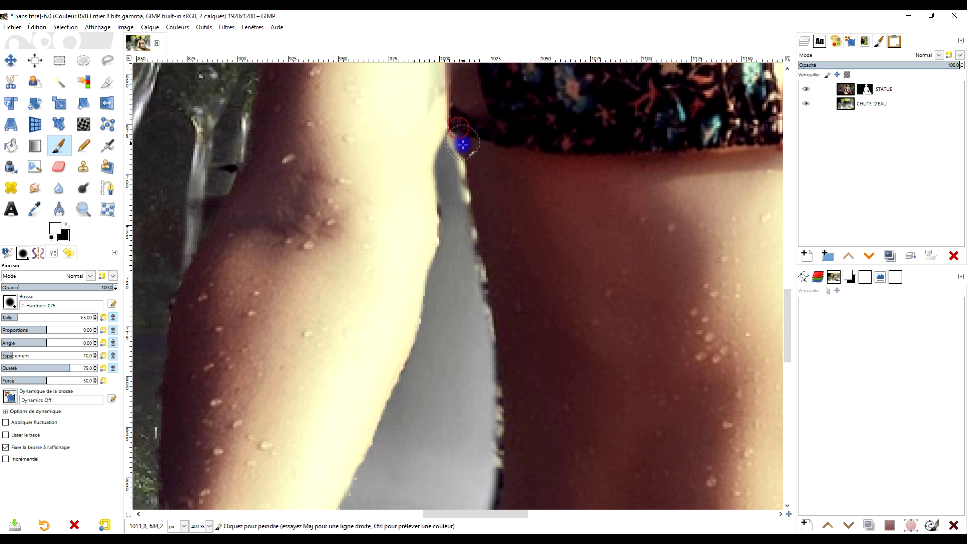
# Switch to black and paint a straight stroke removing leftover rock along the arm edge.
pyautogui.click(72, 228)
pyautogui.scroll(2, 498, 245)
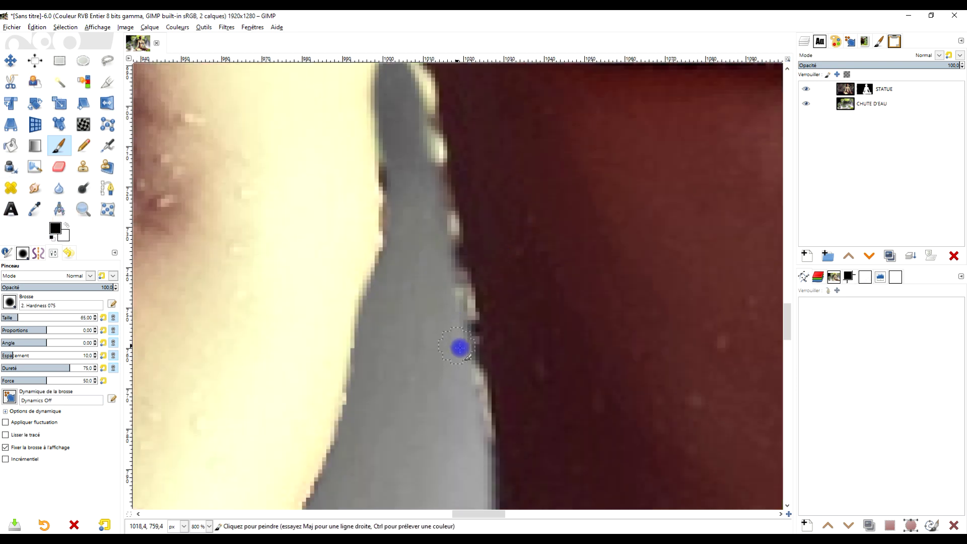
pyautogui.keyDown('shift'); pyautogui.click(416, 99); pyautogui.keyUp('shift')
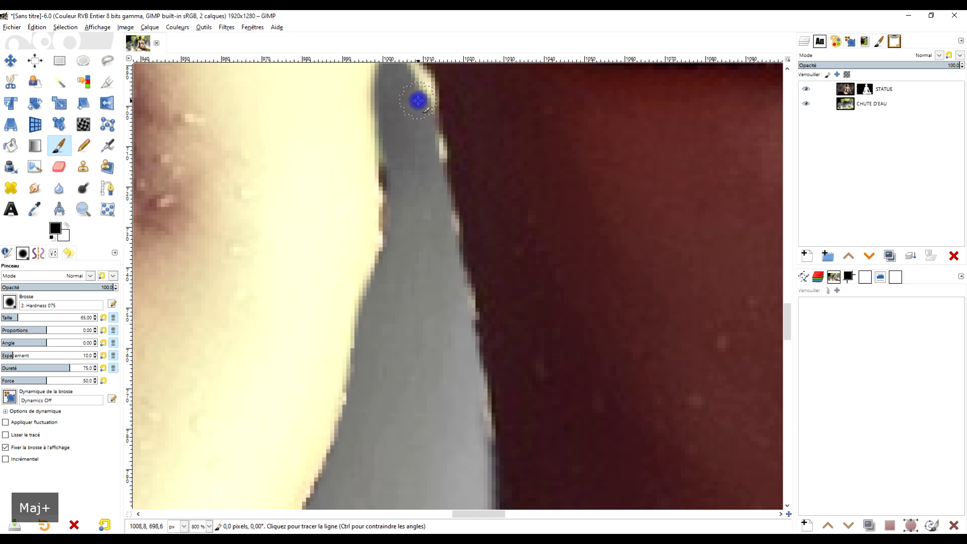
pyautogui.scroll(3, 469, 167)
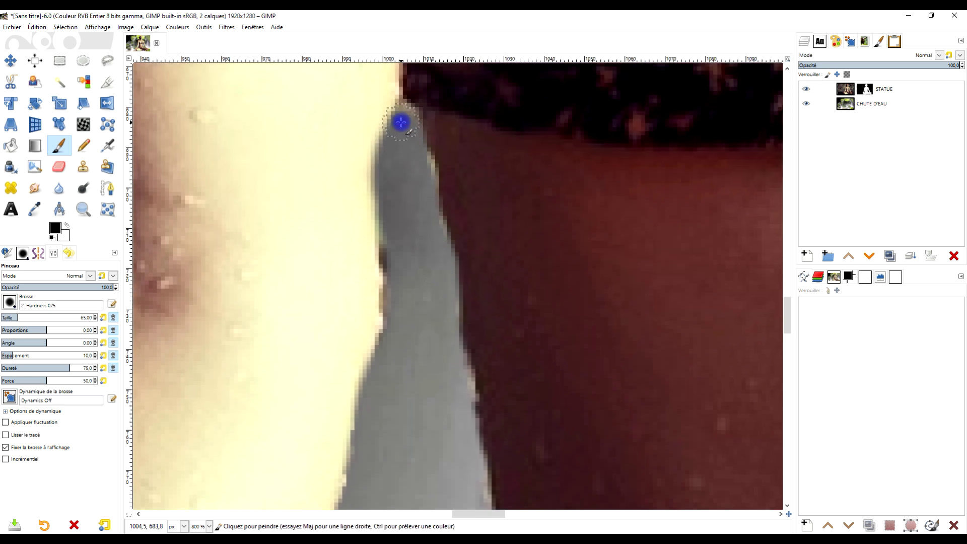
pyautogui.keyDown('ctrl'); pyautogui.scroll(-6, 453, 201); pyautogui.keyUp('ctrl')
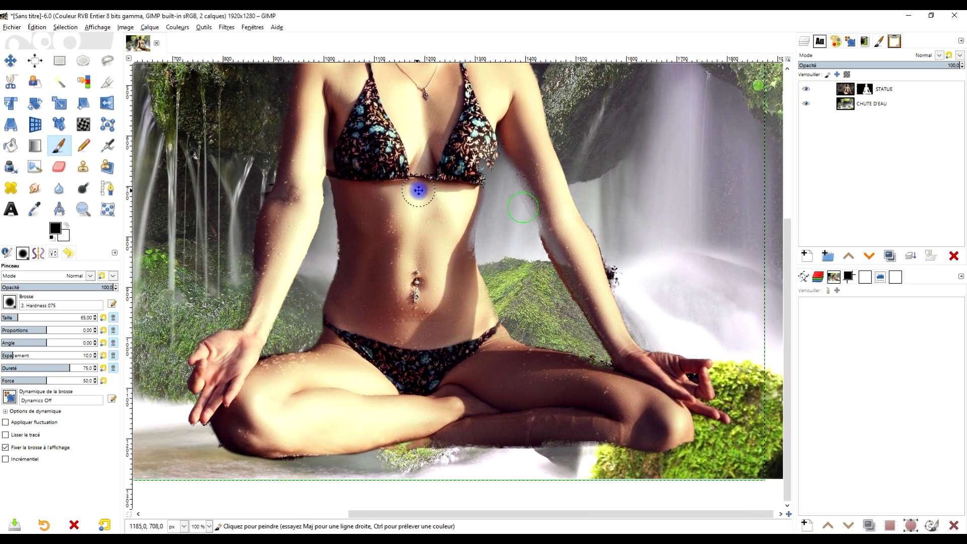
# Paint the STATUE mask along the right arm, torso side, bikini bottom and waist edges to clean the fringe.
pyautogui.keyDown('ctrl'); pyautogui.scroll(2, 504, 199); pyautogui.keyUp('ctrl')
pyautogui.scroll(1, 503, 214)
pyautogui.hscroll(1, 503, 214)
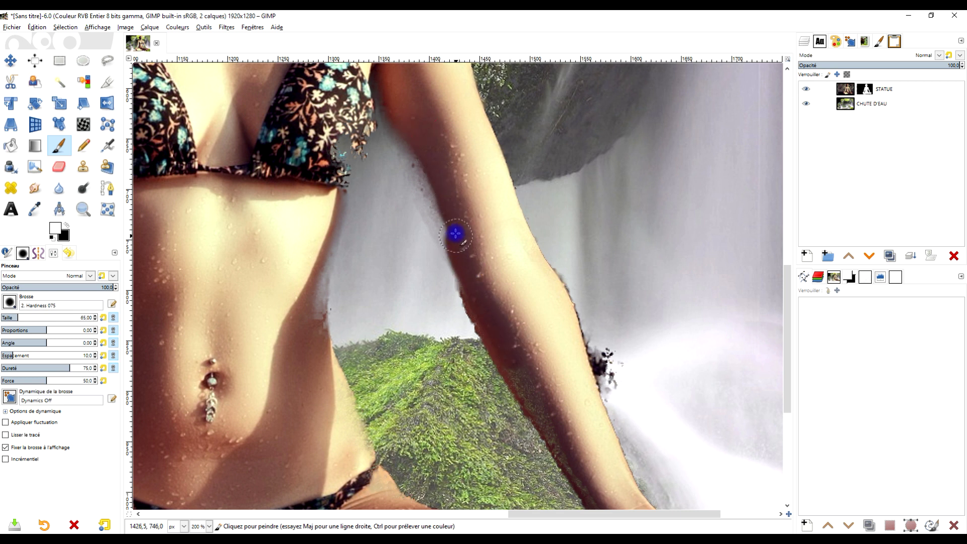
pyautogui.moveTo(412, 135); pyautogui.dragTo(472, 298)
pyautogui.moveTo(313, 308)
pyautogui.mouseDown()
pyautogui.moveTo(342, 141)
pyautogui.moveTo(355, 134)
pyautogui.moveTo(365, 86)
pyautogui.mouseUp()
pyautogui.moveTo(354, 155); pyautogui.dragTo(346, 178)
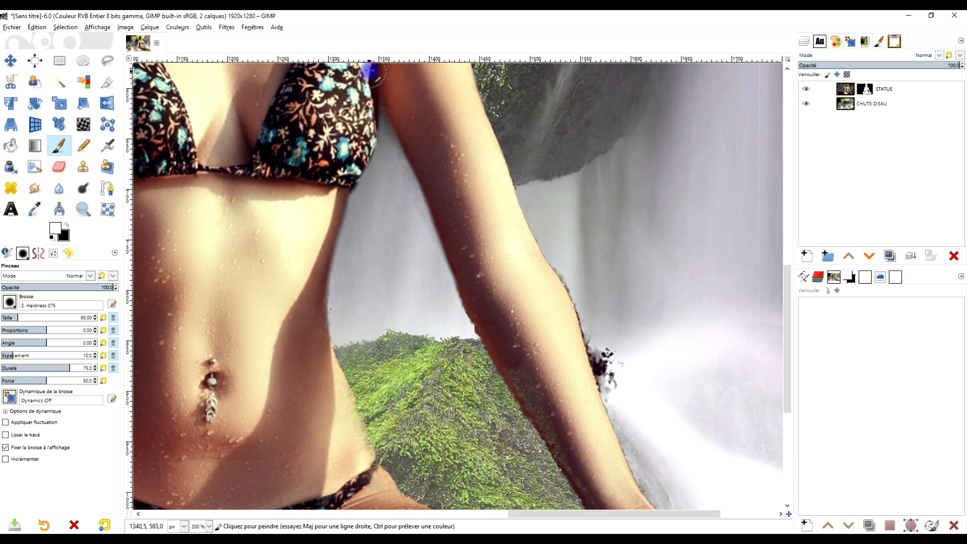
pyautogui.keyDown('ctrl'); pyautogui.scroll(-3, 418, 146); pyautogui.keyUp('ctrl')
pyautogui.scroll(-1, 431, 189)
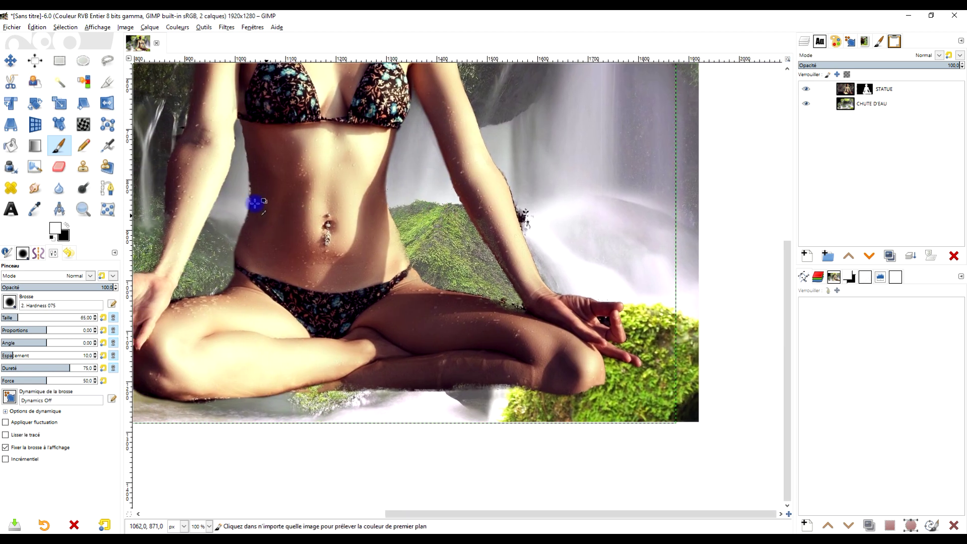
pyautogui.keyDown('ctrl'); pyautogui.scroll(4, 251, 205); pyautogui.keyUp('ctrl')
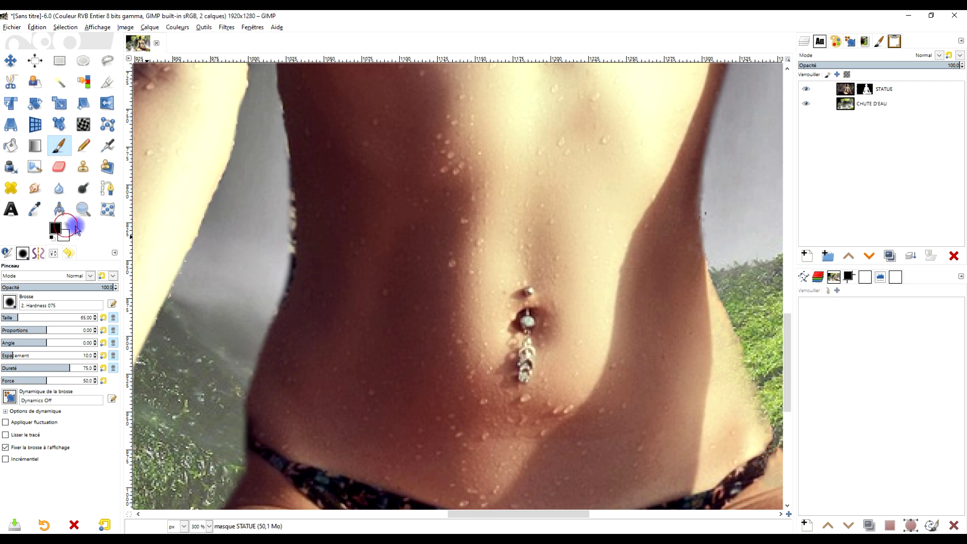
pyautogui.moveTo(264, 309)
pyautogui.mouseDown()
pyautogui.moveTo(285, 220)
pyautogui.moveTo(276, 144)
pyautogui.mouseUp()
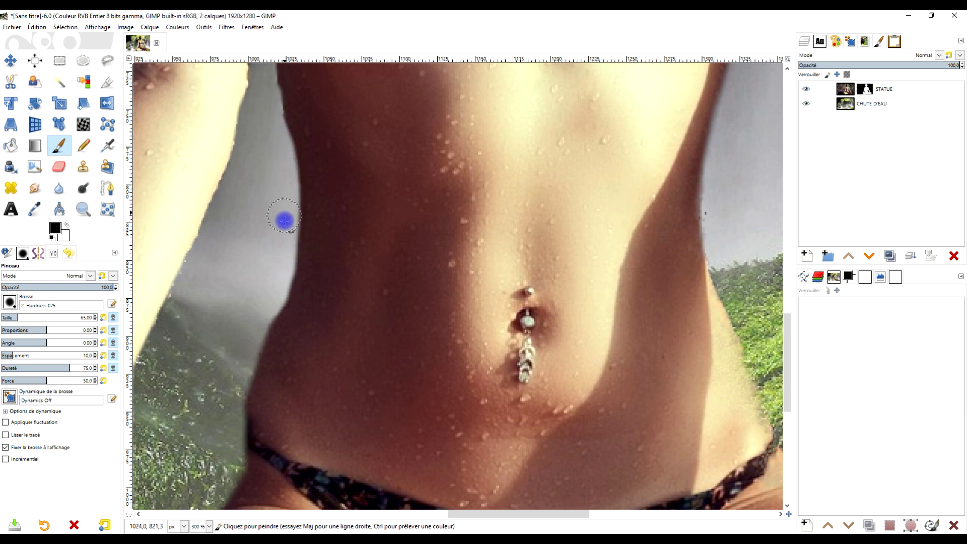
# Paint out the red fringe along the neck's moss edge on the STATUE mask.
pyautogui.scroll(-2, 464, 251)
pyautogui.scroll(-2, 505, 216)
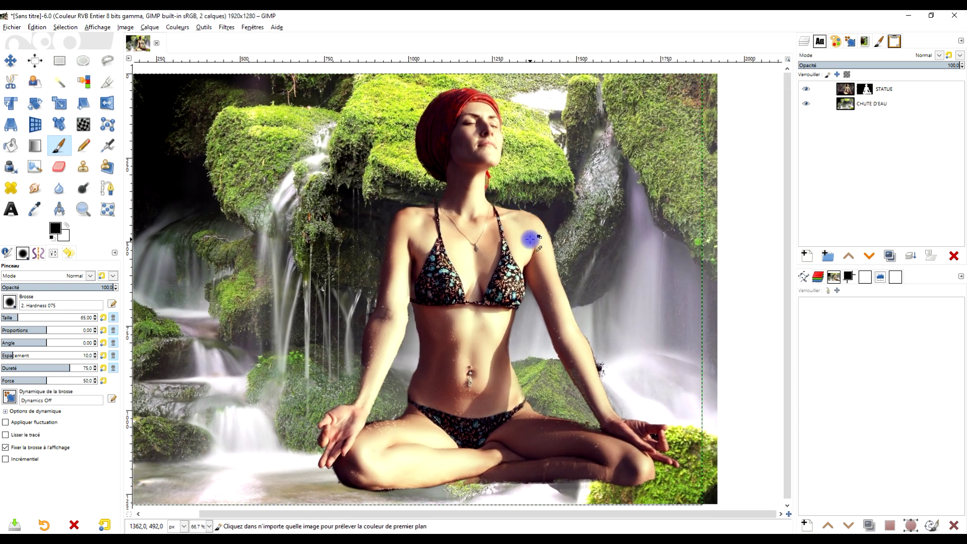
pyautogui.scroll(2, 513, 171)
pyautogui.scroll(1, 384, 259)
pyautogui.scroll(2, 426, 208)
pyautogui.scroll(-1, 427, 208)
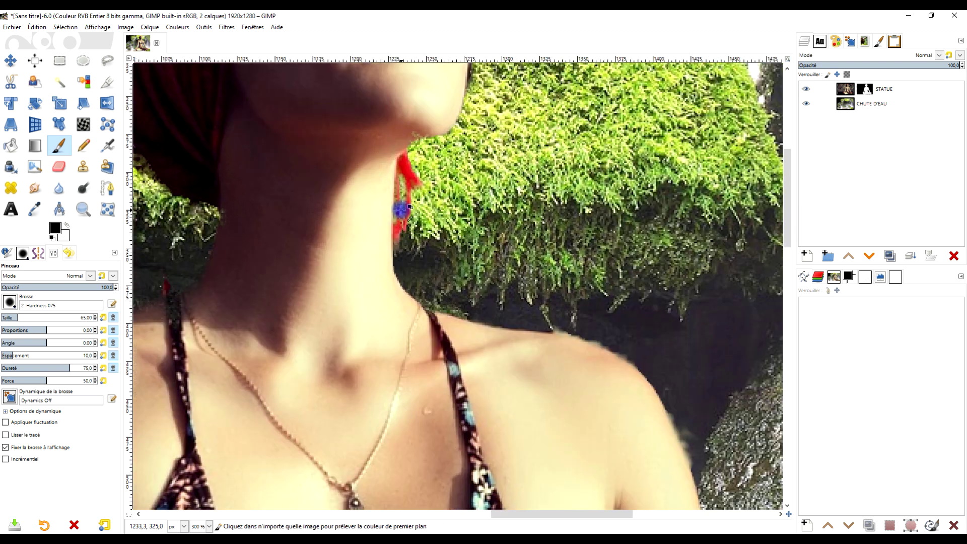
pyautogui.scroll(2, 403, 206)
pyautogui.moveTo(398, 227); pyautogui.dragTo(410, 117)
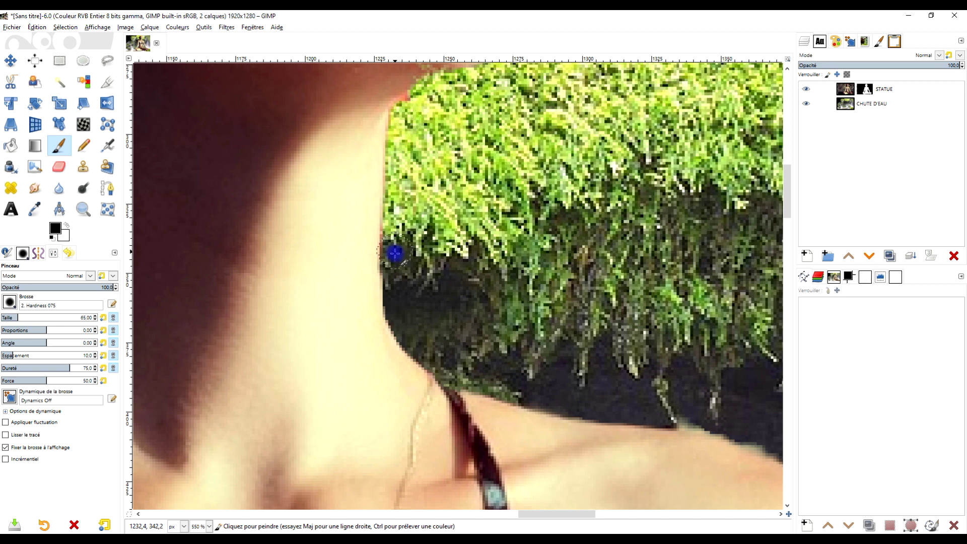
# Paint away the dark blotches and specks beside the arm edge.
pyautogui.keyDown('ctrl'); pyautogui.scroll(-5, 395, 254); pyautogui.keyUp('ctrl')
pyautogui.keyDown('ctrl'); pyautogui.scroll(-2, 518, 302); pyautogui.keyUp('ctrl')
pyautogui.keyDown('ctrl'); pyautogui.scroll(-3, 519, 206); pyautogui.keyUp('ctrl')
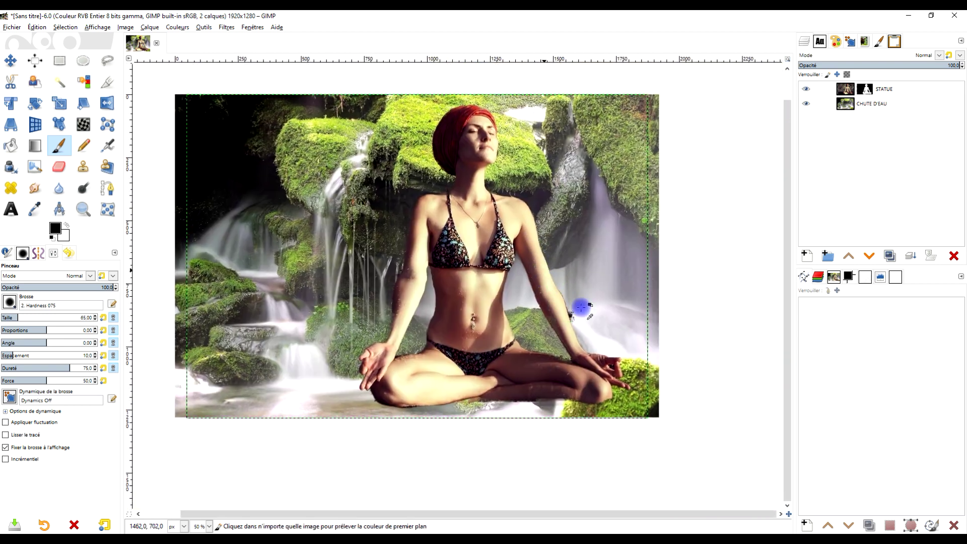
pyautogui.keyDown('ctrl'); pyautogui.scroll(4, 580, 306); pyautogui.keyUp('ctrl')
pyautogui.keyDown('ctrl'); pyautogui.scroll(1, 565, 321); pyautogui.keyUp('ctrl')
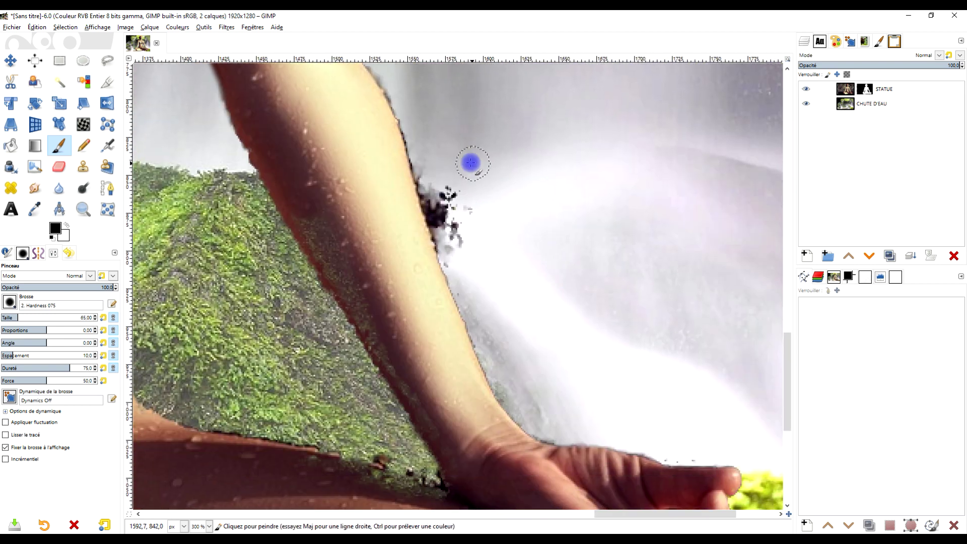
pyautogui.keyDown('shift'); pyautogui.click(445, 261); pyautogui.keyUp('shift')
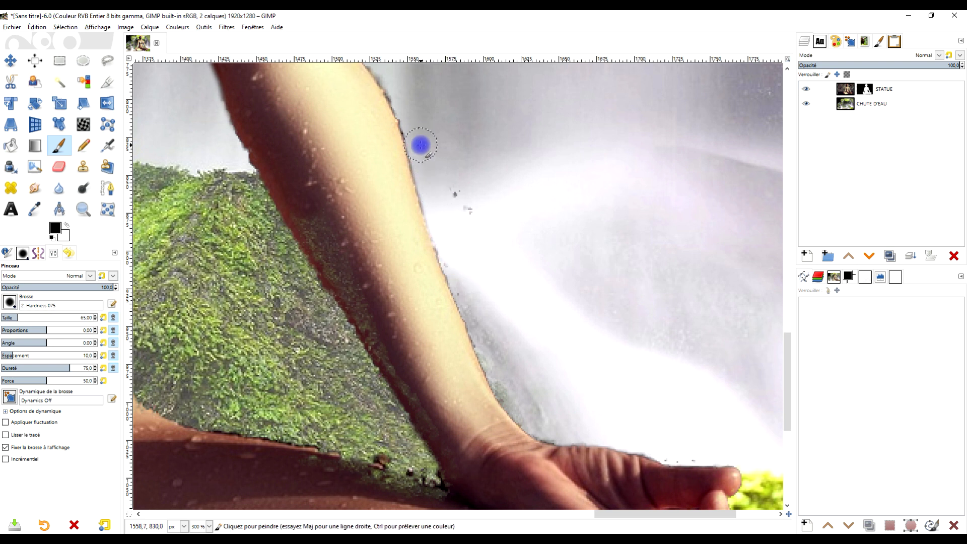
pyautogui.moveTo(441, 232)
pyautogui.mouseDown()
pyautogui.moveTo(460, 244)
pyautogui.moveTo(463, 303)
pyautogui.mouseUp()
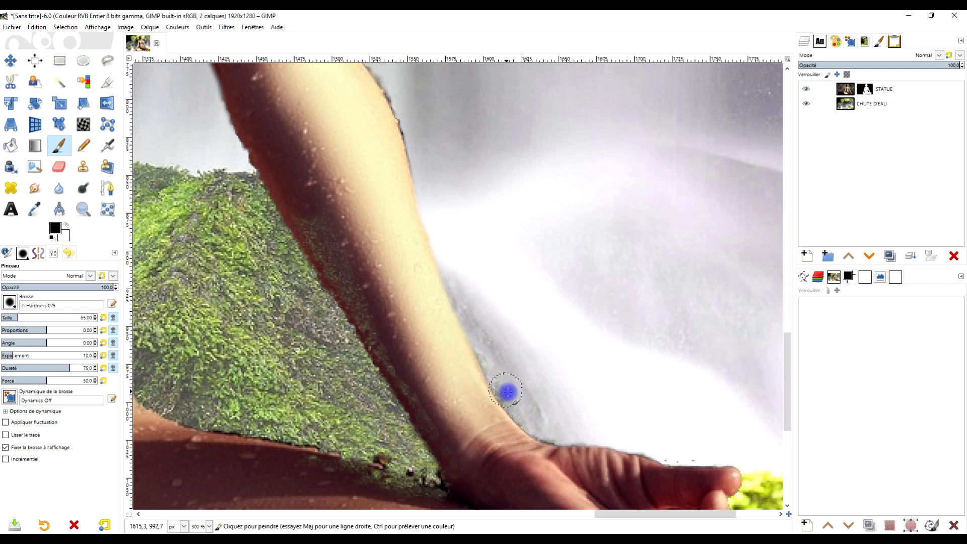
# Reveal skin over the moss along the thigh in white, then hide the dark shadow line in black.
pyautogui.scroll(-4, 600, 360)
pyautogui.scroll(1, 594, 357)
pyautogui.scroll(2, 594, 357)
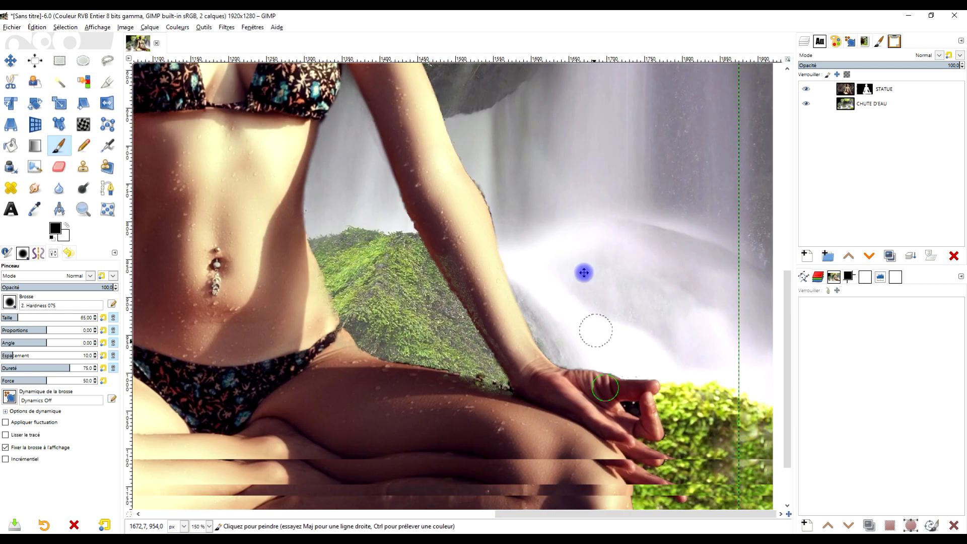
pyautogui.scroll(2, 583, 272)
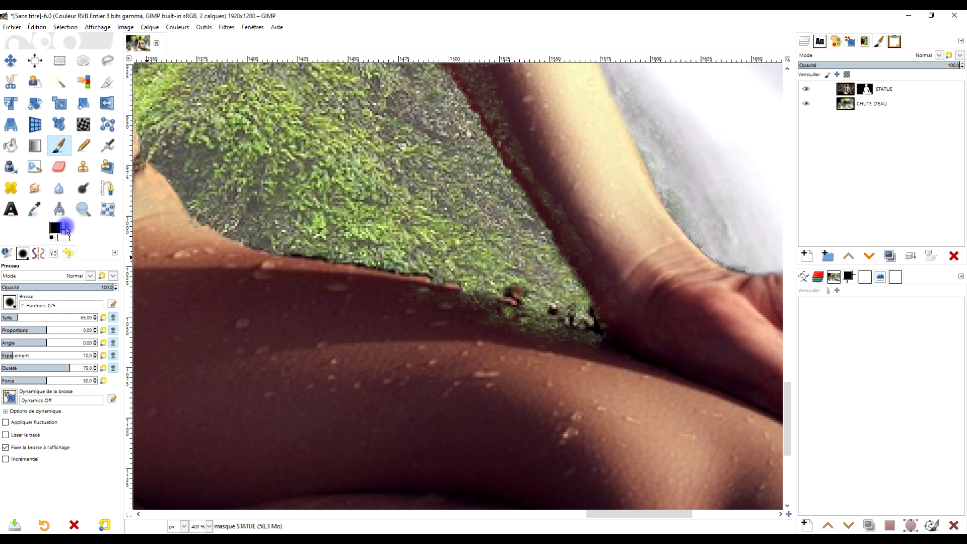
pyautogui.click(66, 225)
pyautogui.moveTo(607, 355)
pyautogui.mouseDown()
pyautogui.moveTo(425, 304)
pyautogui.moveTo(600, 353)
pyautogui.mouseUp()
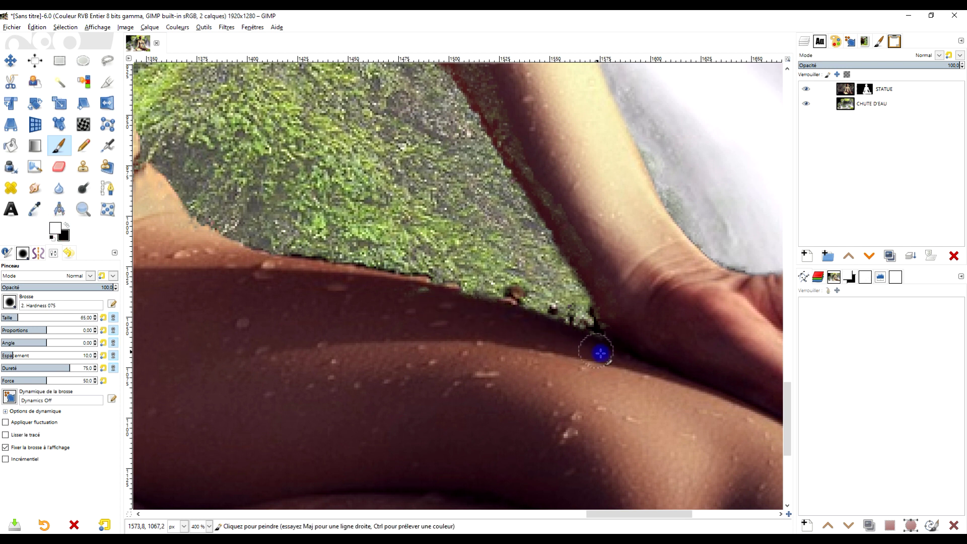
pyautogui.moveTo(461, 301)
pyautogui.mouseDown()
pyautogui.moveTo(304, 261)
pyautogui.moveTo(144, 240)
pyautogui.mouseUp()
pyautogui.click(66, 225)
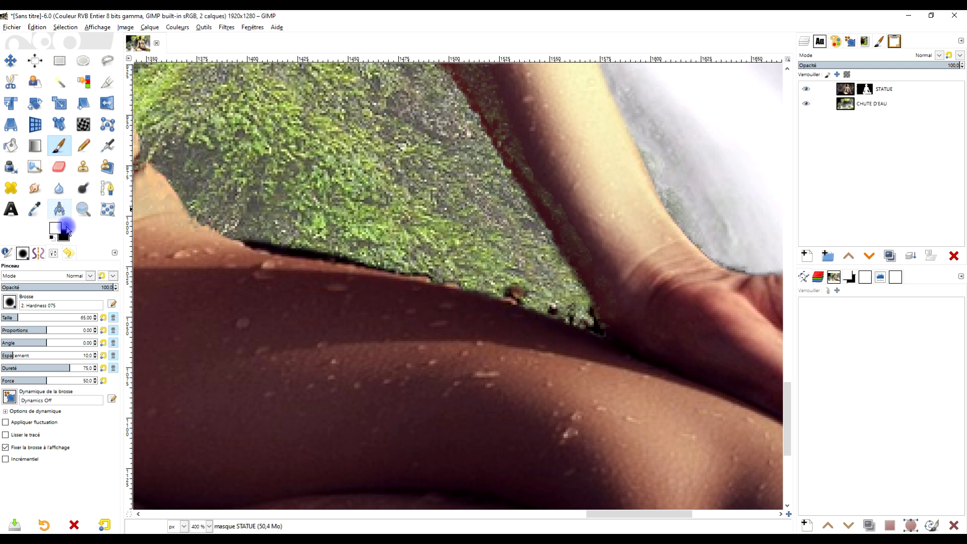
pyautogui.moveTo(210, 212)
pyautogui.mouseDown()
pyautogui.moveTo(327, 252)
pyautogui.moveTo(501, 283)
pyautogui.moveTo(587, 319)
pyautogui.mouseUp()
# Reveal and smooth the forearm edge along the moss, then hide the jagged dark arm edge.
pyautogui.moveTo(520, 205); pyautogui.dragTo(591, 297)
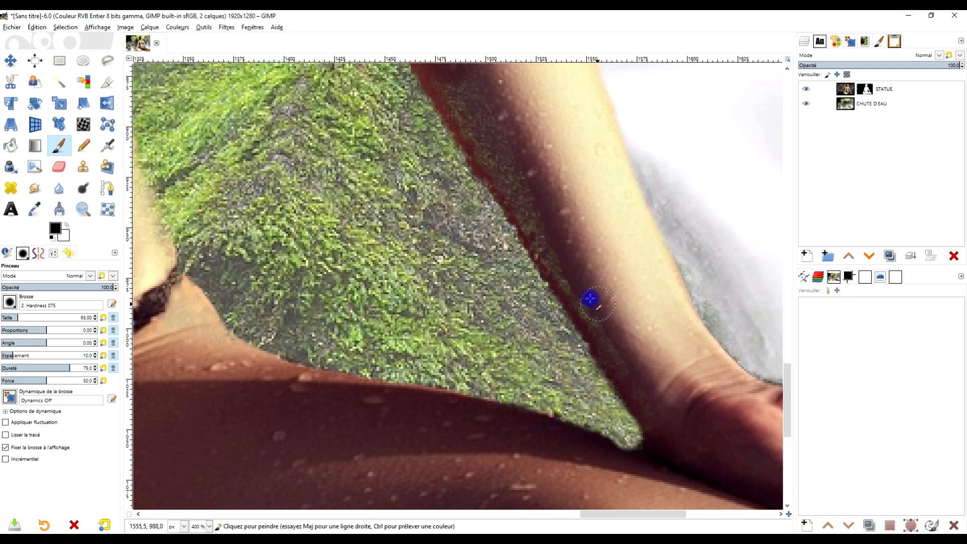
pyautogui.click(68, 227)
pyautogui.moveTo(612, 339)
pyautogui.mouseDown()
pyautogui.moveTo(537, 229)
pyautogui.moveTo(483, 99)
pyautogui.moveTo(559, 249)
pyautogui.mouseUp()
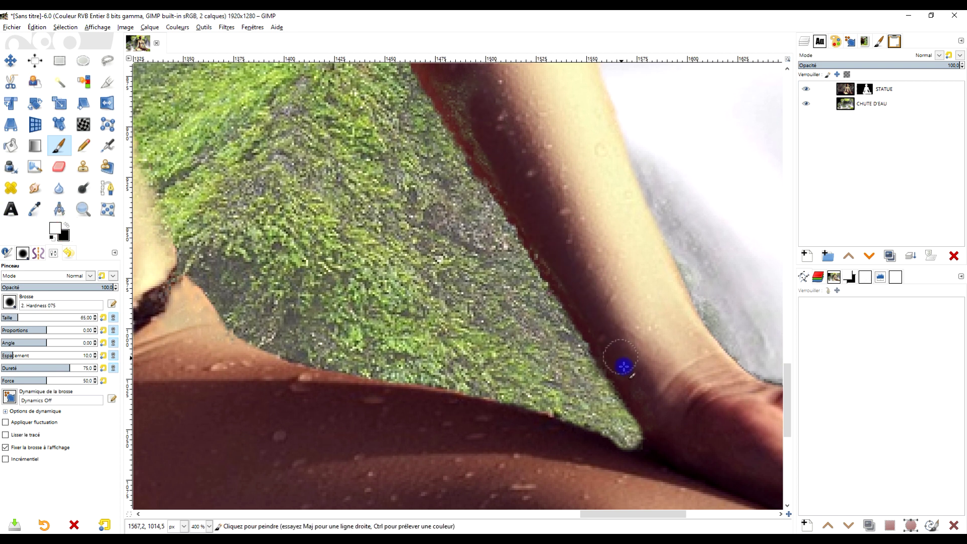
pyautogui.moveTo(517, 203)
pyautogui.mouseDown()
pyautogui.moveTo(462, 100)
pyautogui.moveTo(639, 346)
pyautogui.mouseUp()
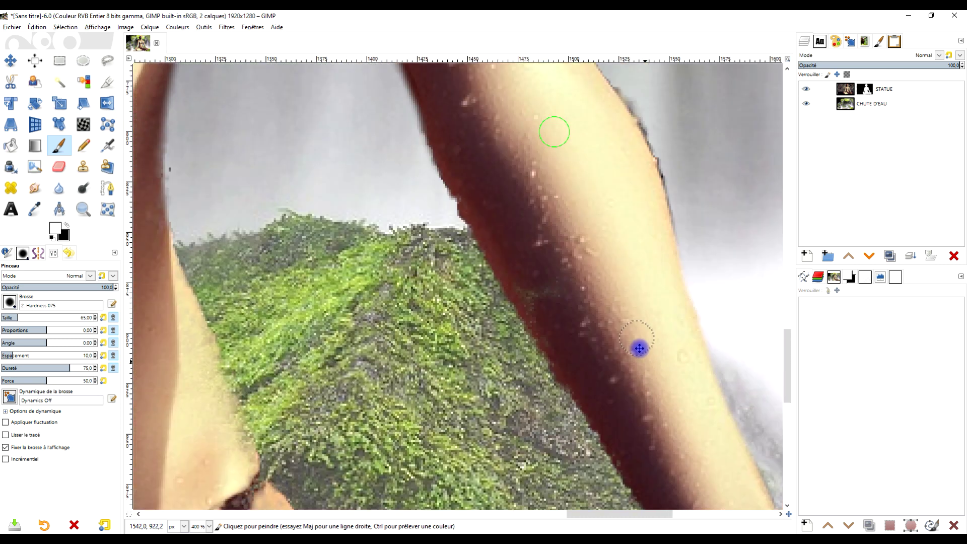
pyautogui.moveTo(529, 314)
pyautogui.mouseDown()
pyautogui.moveTo(455, 195)
pyautogui.moveTo(488, 249)
pyautogui.mouseUp()
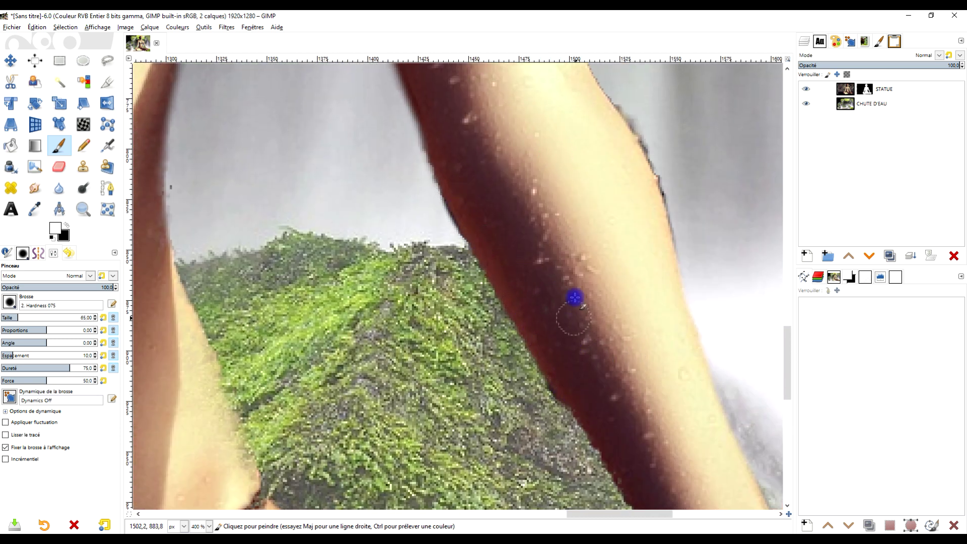
pyautogui.scroll(5, 604, 299)
pyautogui.hscroll(3, 553, 347)
pyautogui.click(65, 227)
pyautogui.moveTo(544, 408)
pyautogui.mouseDown()
pyautogui.moveTo(470, 261)
pyautogui.moveTo(467, 215)
pyautogui.mouseUp()
pyautogui.keyDown('ctrl'); pyautogui.scroll(-5, 467, 215); pyautogui.keyUp('ctrl')
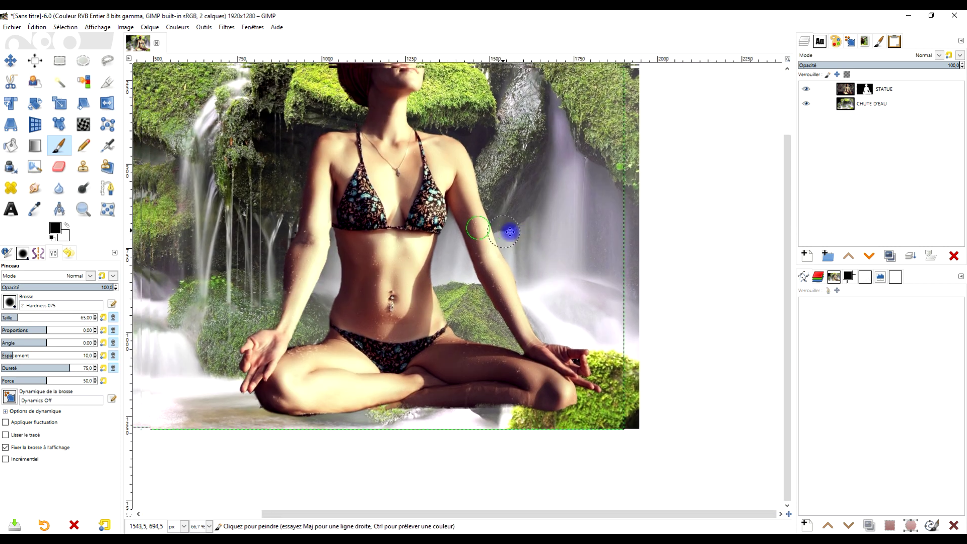
# Paint white on the STATUE mask to restore the left arm's edge from the upper arm down to the wrist.
pyautogui.hscroll(-2, 512, 231)
pyautogui.keyDown('ctrl'); pyautogui.scroll(2, 353, 286); pyautogui.keyUp('ctrl')
pyautogui.keyDown('ctrl'); pyautogui.scroll(1, 323, 265); pyautogui.keyUp('ctrl')
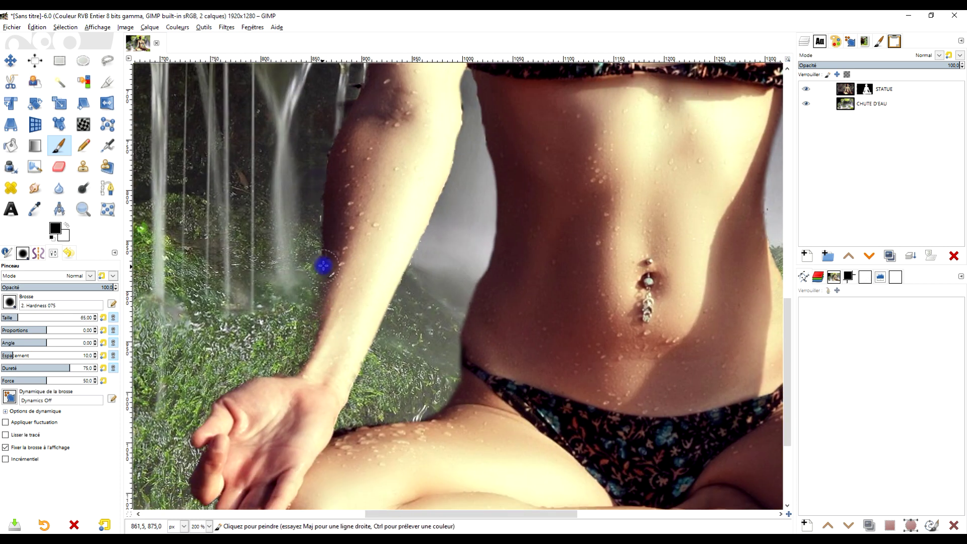
pyautogui.click(67, 225)
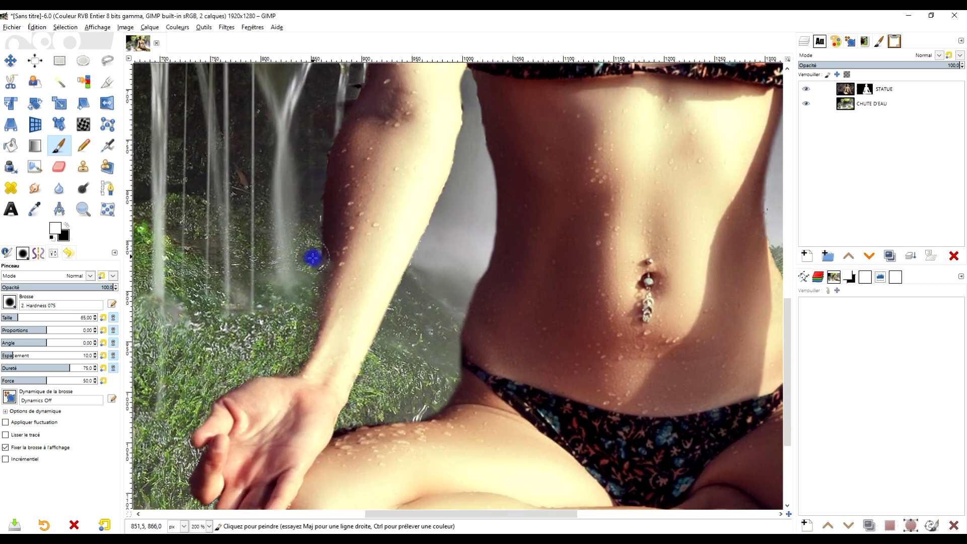
pyautogui.moveTo(339, 261); pyautogui.dragTo(315, 363)
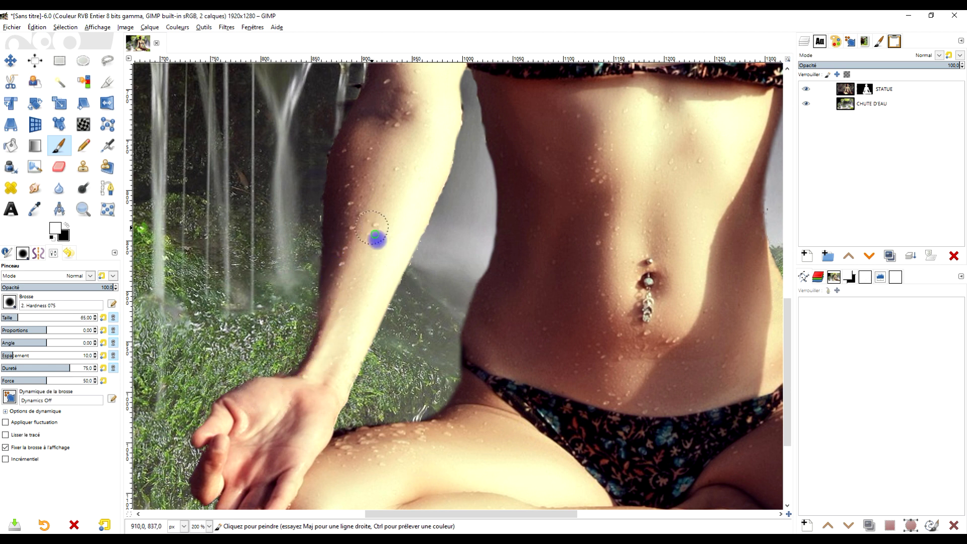
pyautogui.scroll(5, 378, 237)
pyautogui.scroll(1, 428, 302)
pyautogui.moveTo(445, 350)
pyautogui.mouseDown()
pyautogui.moveTo(459, 336)
pyautogui.moveTo(468, 224)
pyautogui.mouseUp()
# Paint black to clear dark specks and fringe between the arm and torso and smooth the edge.
pyautogui.press('x')
pyautogui.keyDown('ctrl'); pyautogui.scroll(1, 457, 369); pyautogui.keyUp('ctrl')
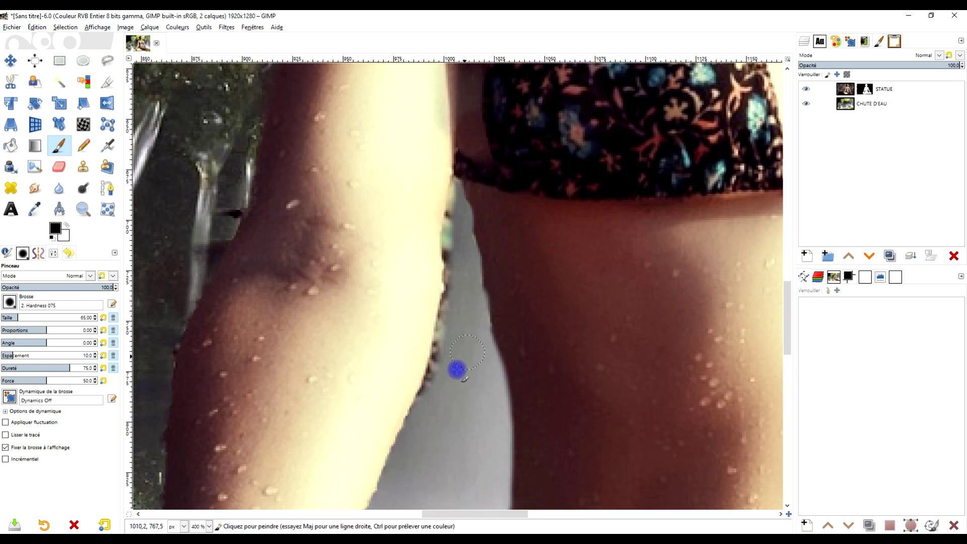
pyautogui.moveTo(435, 401)
pyautogui.mouseDown()
pyautogui.moveTo(438, 373)
pyautogui.moveTo(423, 406)
pyautogui.moveTo(456, 272)
pyautogui.mouseUp()
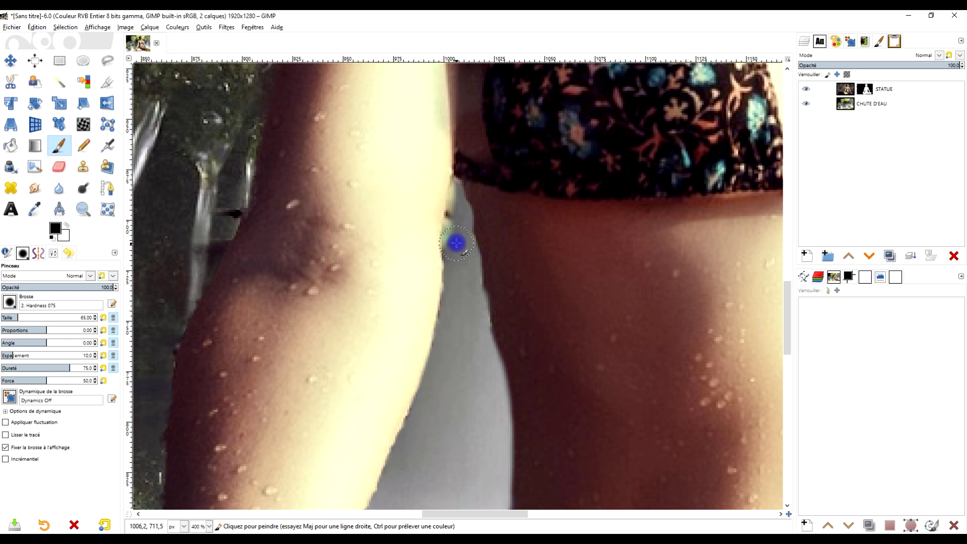
pyautogui.moveTo(457, 200); pyautogui.dragTo(456, 290)
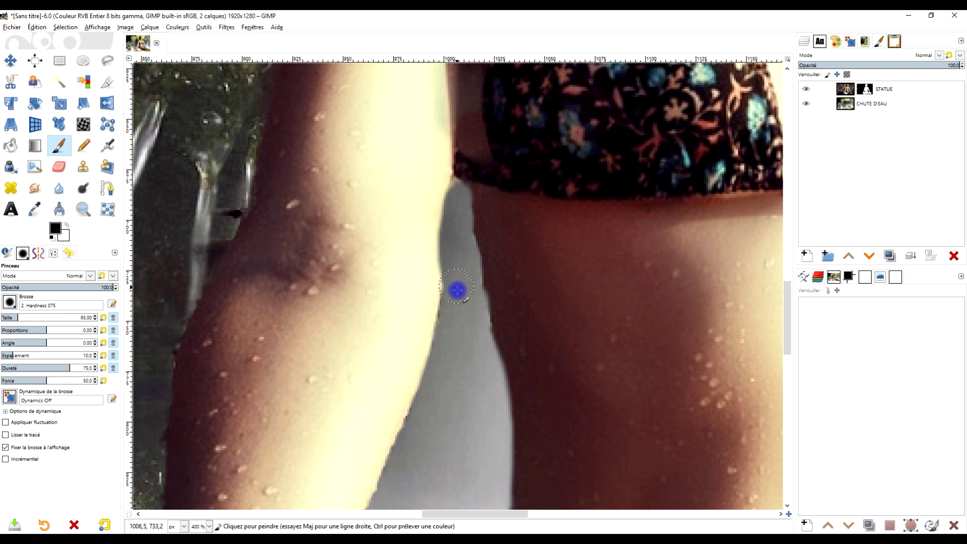
pyautogui.hscroll(-5, 469, 207)
pyautogui.moveTo(384, 237)
pyautogui.mouseDown()
pyautogui.moveTo(351, 304)
pyautogui.moveTo(405, 218)
pyautogui.mouseUp()
pyautogui.scroll(-3, 412, 220)
# Paint white on the STATUE mask to reveal skin along the hip edge over the grass.
pyautogui.scroll(-2, 492, 229)
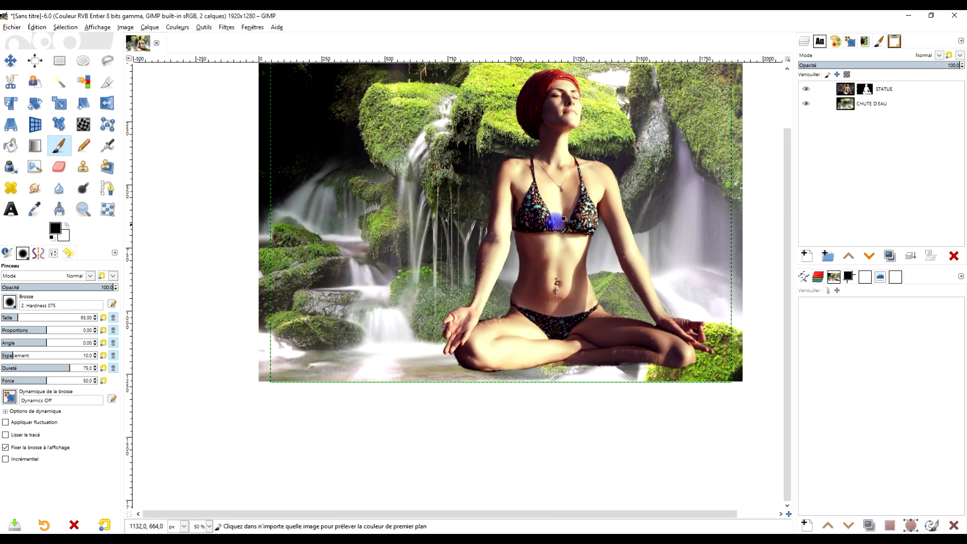
pyautogui.scroll(3, 565, 166)
pyautogui.scroll(1, 491, 213)
pyautogui.scroll(-2, 492, 213)
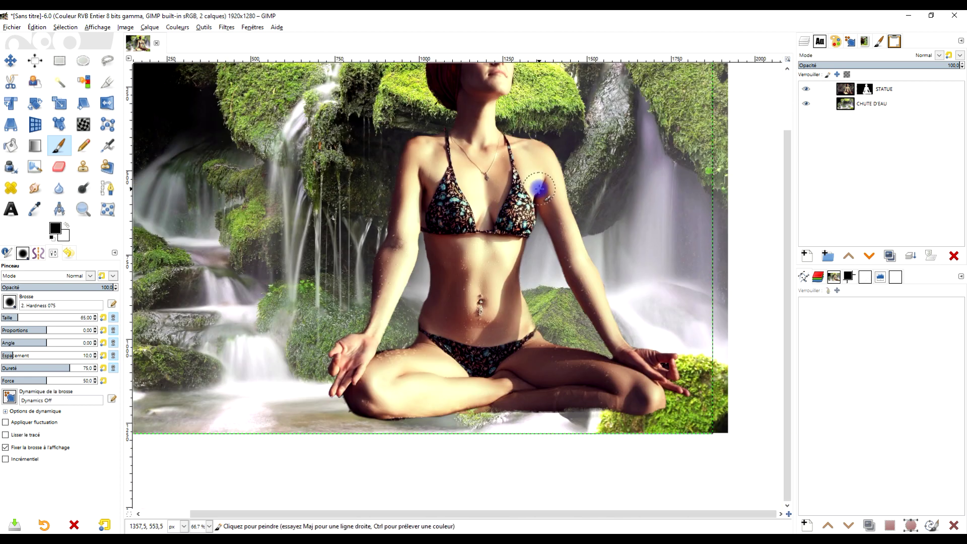
pyautogui.scroll(-1, 499, 201)
pyautogui.scroll(1, 489, 193)
pyautogui.scroll(-1, 479, 228)
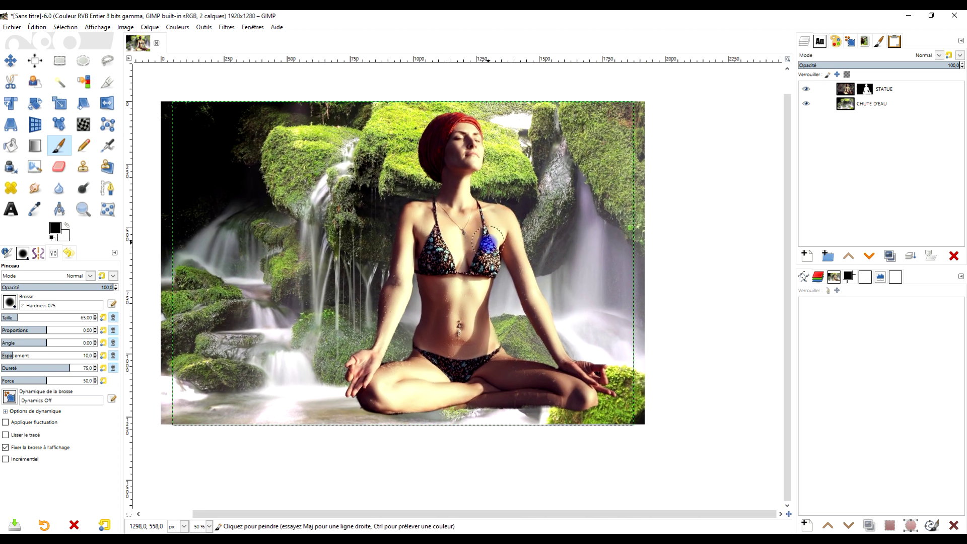
pyautogui.scroll(-1, 486, 241)
pyautogui.scroll(3, 401, 385)
pyautogui.scroll(-3, 335, 362)
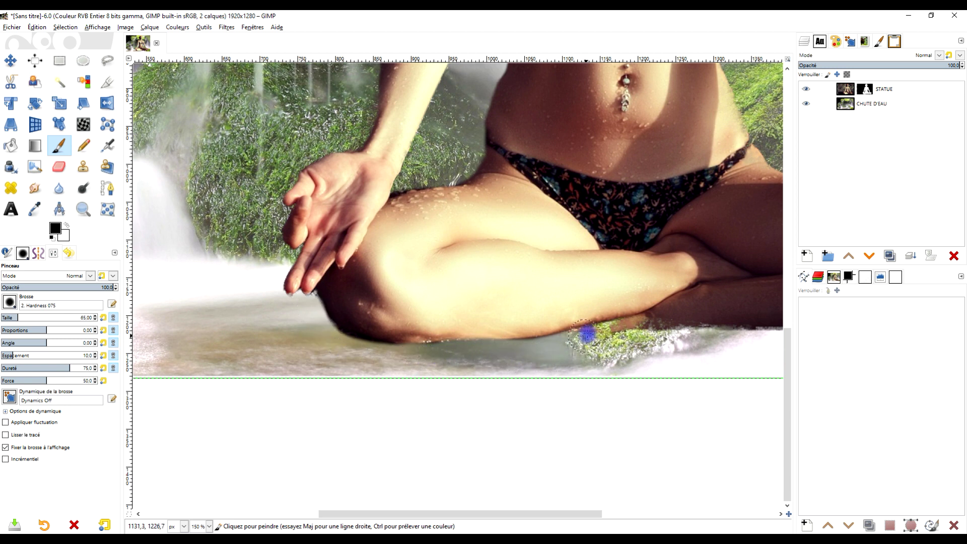
pyautogui.scroll(-2, 598, 287)
pyautogui.scroll(1, 512, 313)
pyautogui.scroll(1, 367, 343)
pyautogui.scroll(3, 367, 343)
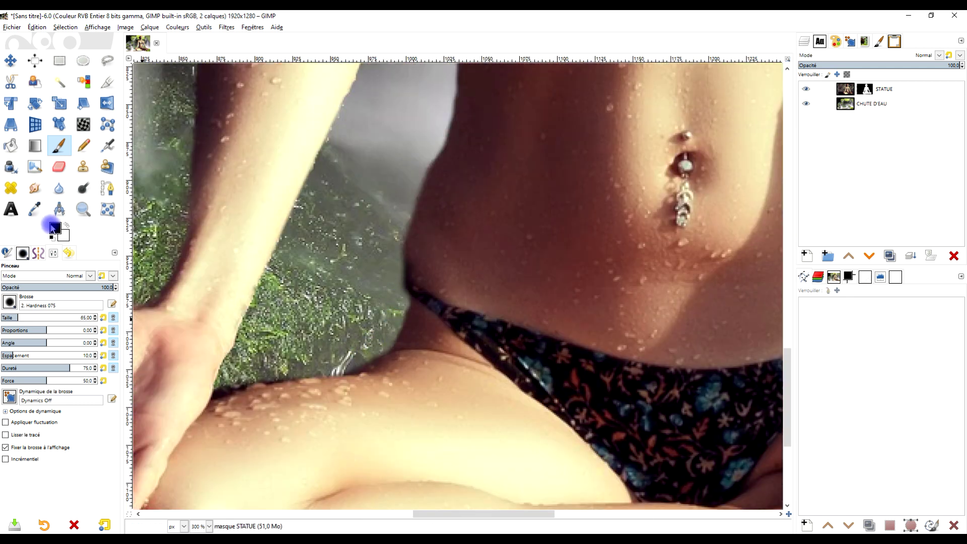
pyautogui.click(67, 226)
pyautogui.moveTo(417, 269); pyautogui.dragTo(335, 384)
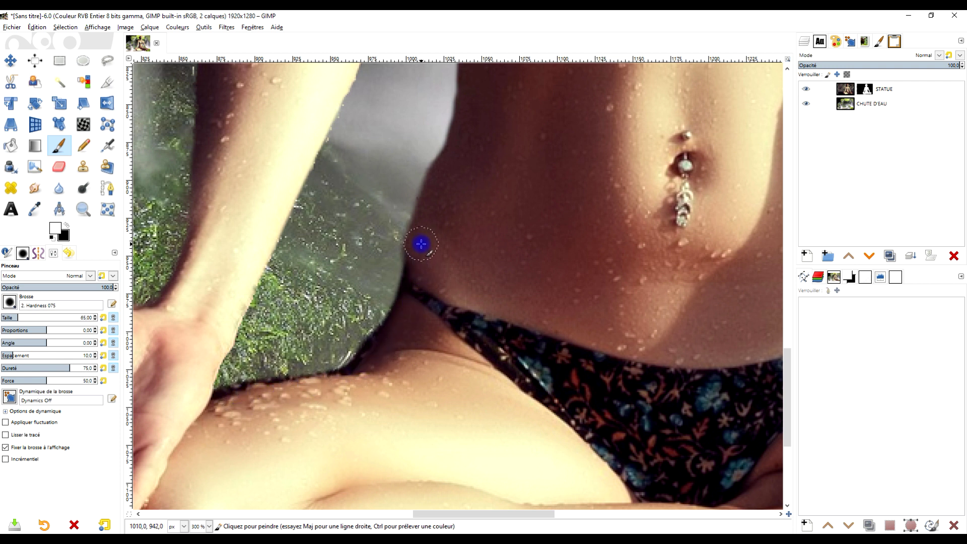
# Paint black to remove the grass fringe along the thigh.
pyautogui.click(67, 226)
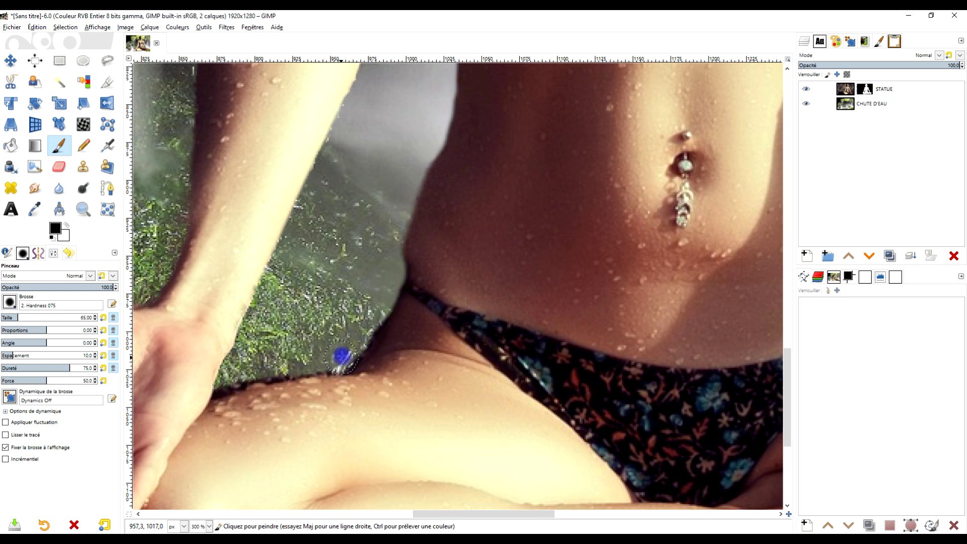
pyautogui.moveTo(340, 363); pyautogui.dragTo(265, 371)
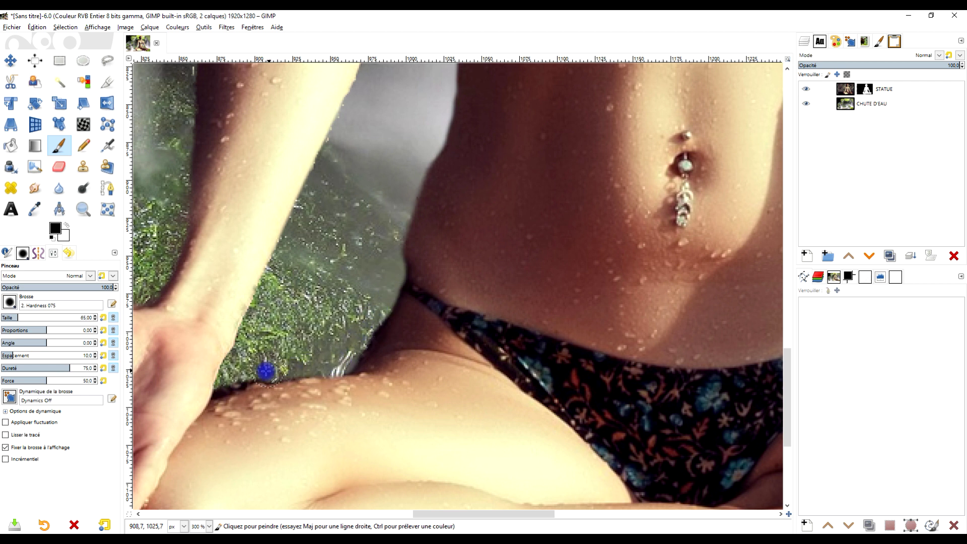
pyautogui.scroll(5, 232, 383)
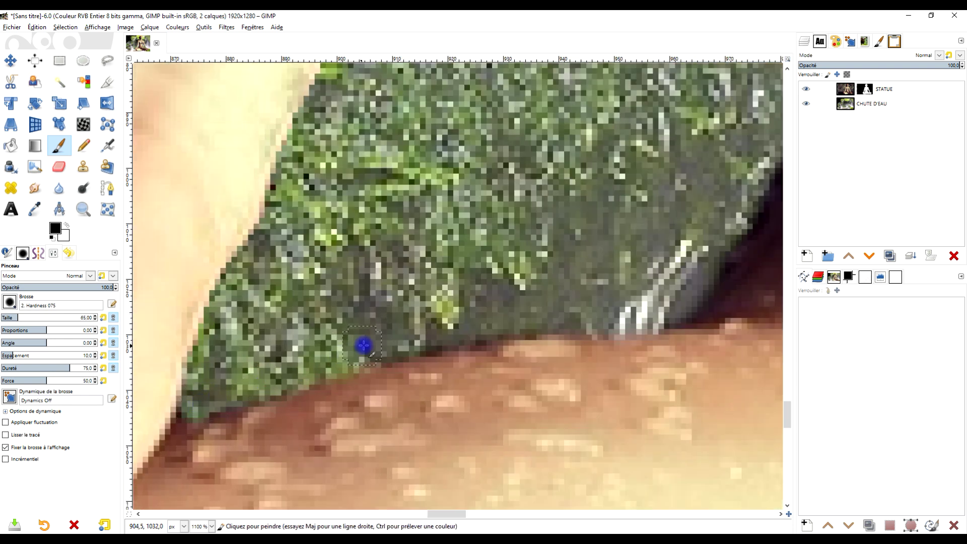
pyautogui.scroll(-5, 534, 314)
pyautogui.scroll(3, 539, 318)
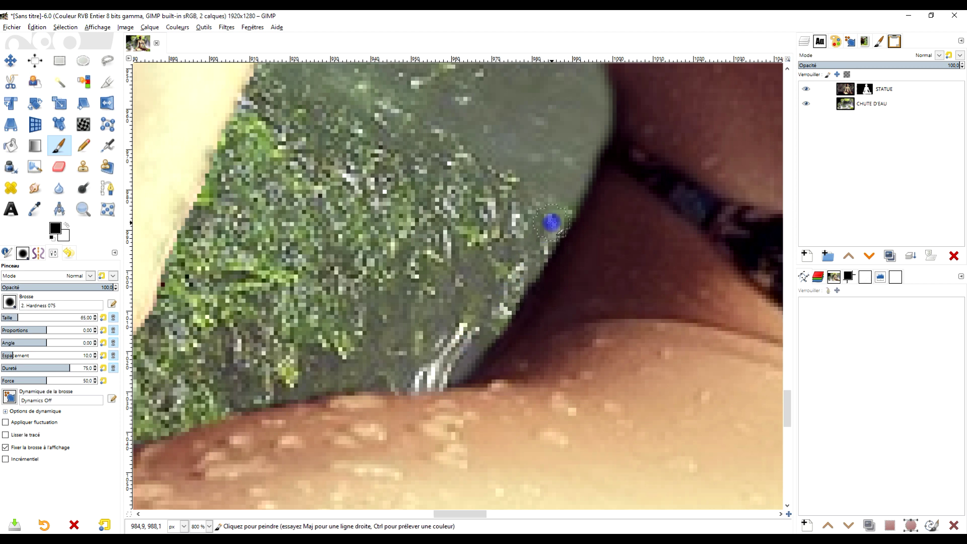
pyautogui.scroll(-5, 597, 130)
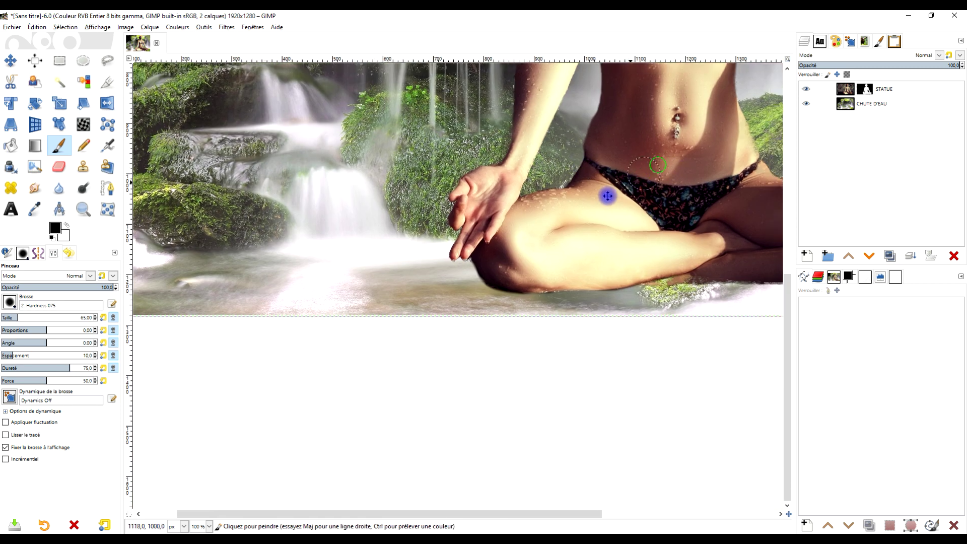
# Hide the pale fringe beside the right shoulder and the dark fringe around the chin.
pyautogui.scroll(4, 608, 194)
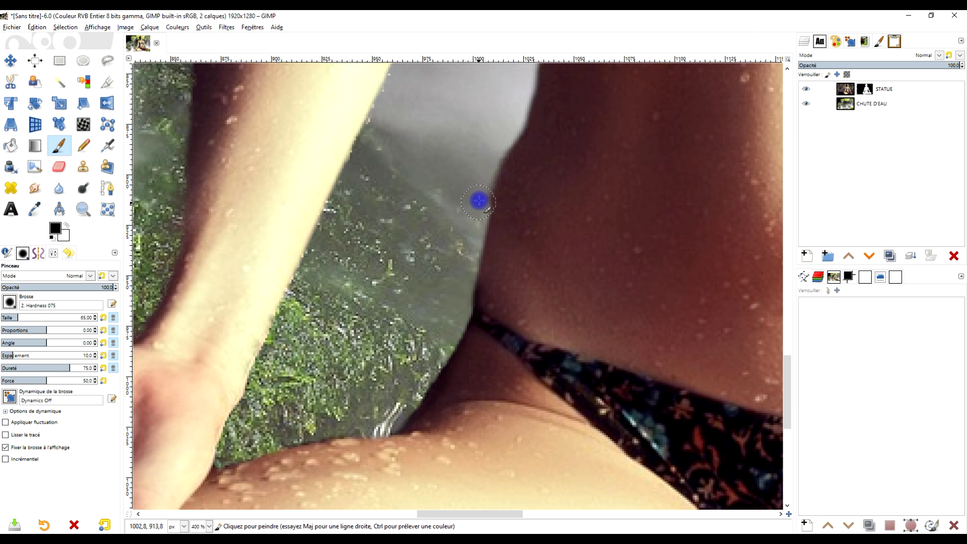
pyautogui.press('ctrl')
pyautogui.scroll(-2, 615, 155)
pyautogui.scroll(-2, 473, 263)
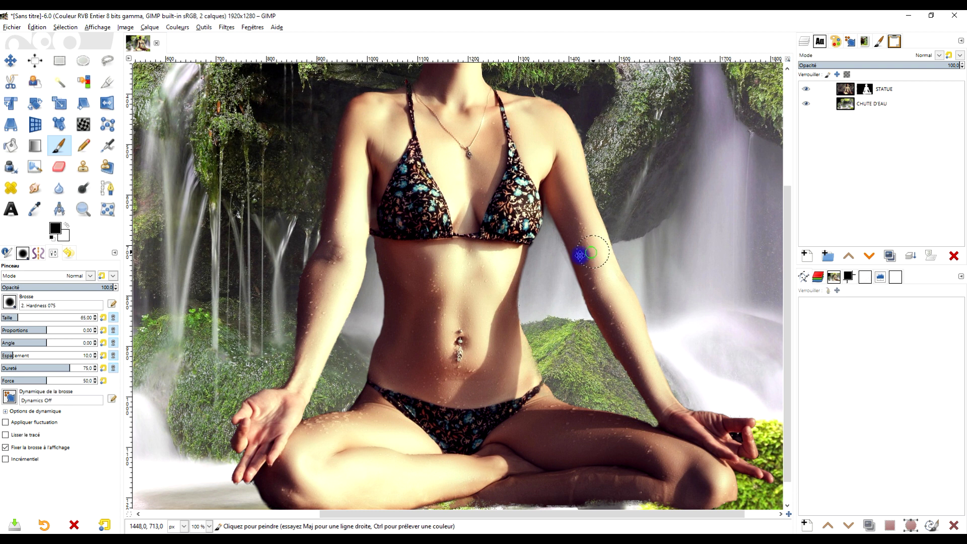
pyautogui.scroll(3, 579, 255)
pyautogui.scroll(3, 393, 162)
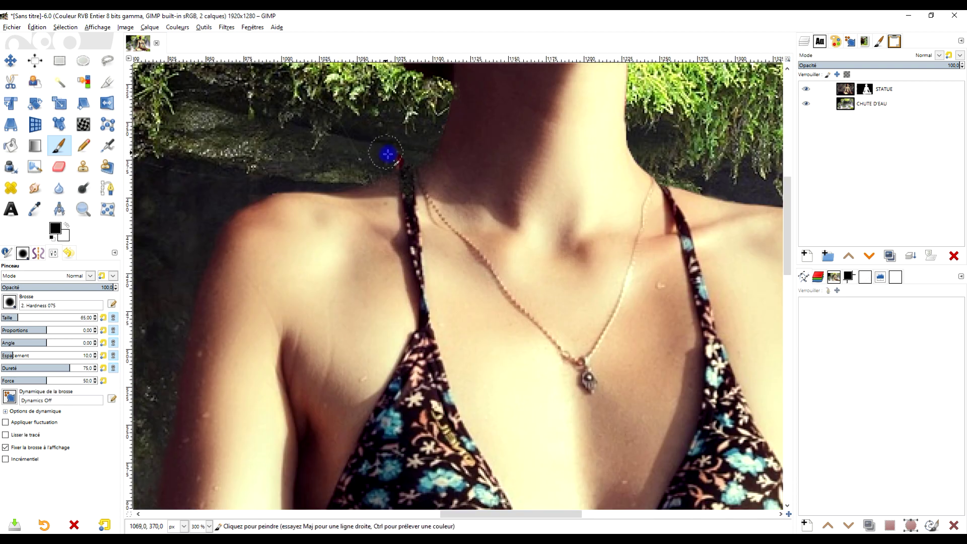
pyautogui.scroll(3, 388, 151)
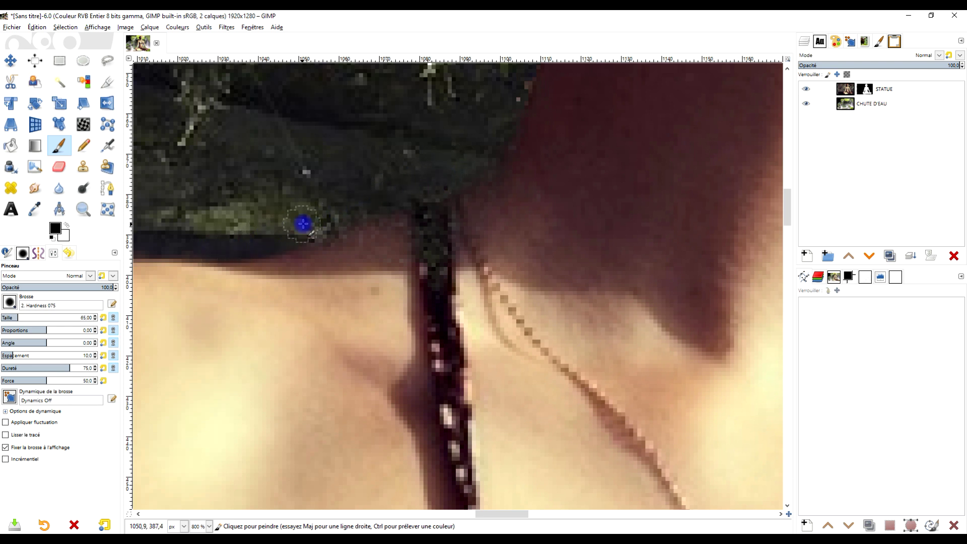
pyautogui.scroll(-4, 185, 237)
pyautogui.scroll(-1, 319, 225)
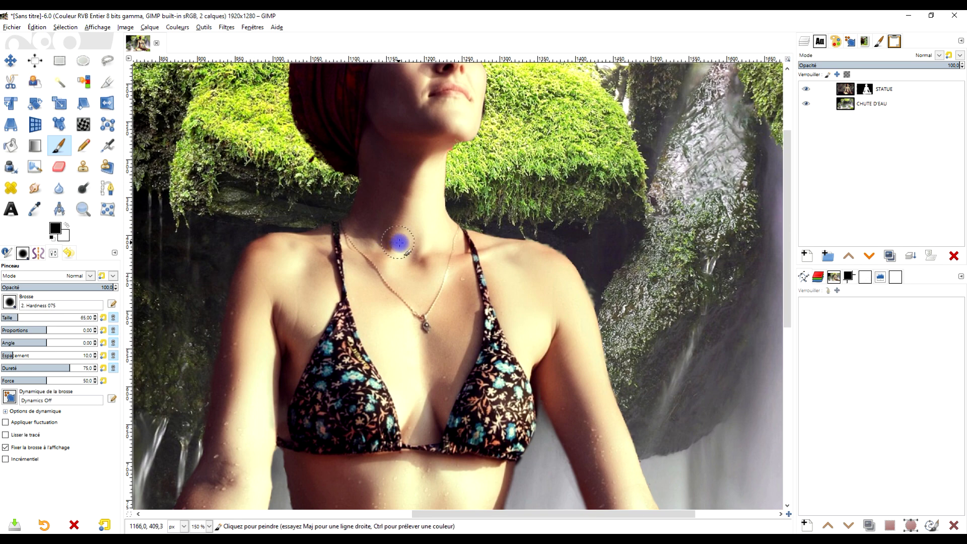
pyautogui.scroll(-1, 399, 237)
pyautogui.scroll(6, 598, 258)
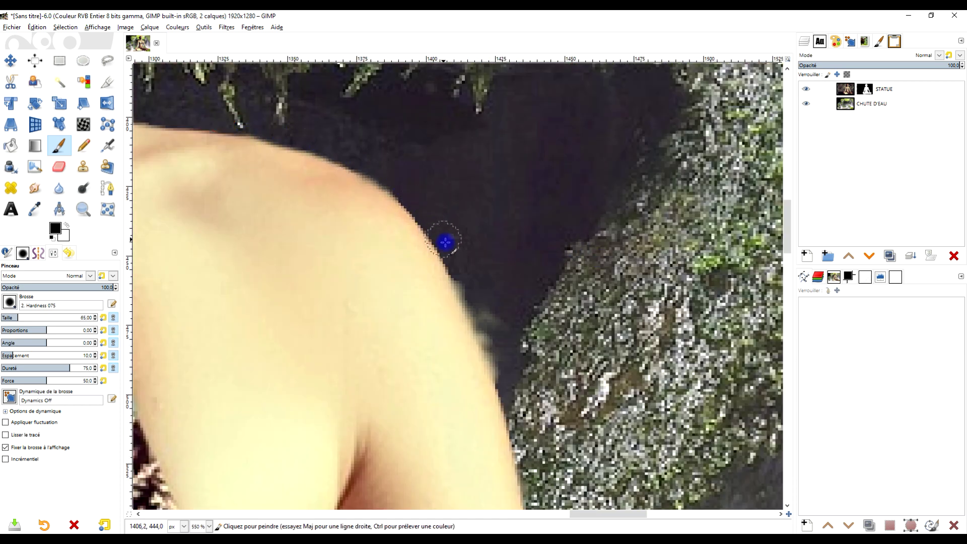
pyautogui.moveTo(445, 242); pyautogui.dragTo(508, 394)
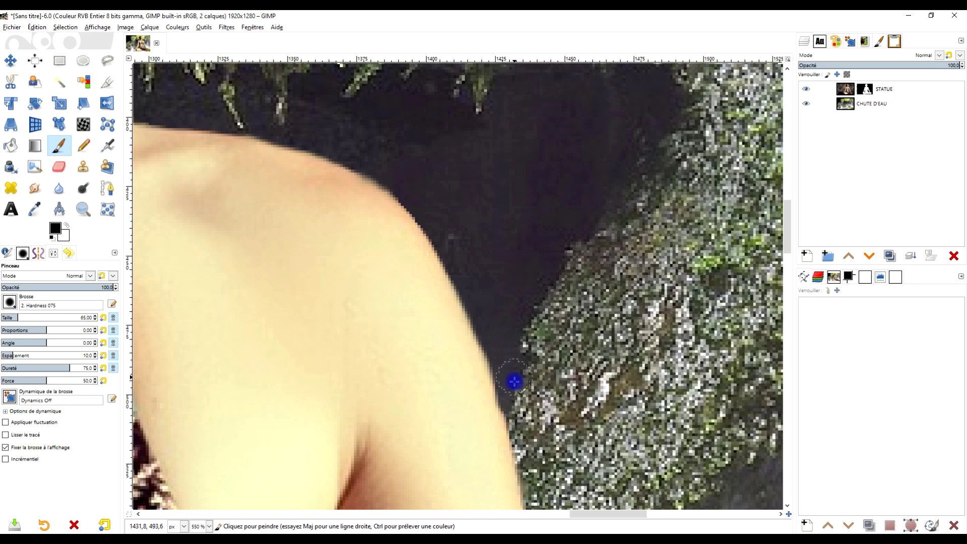
pyautogui.scroll(-4, 529, 413)
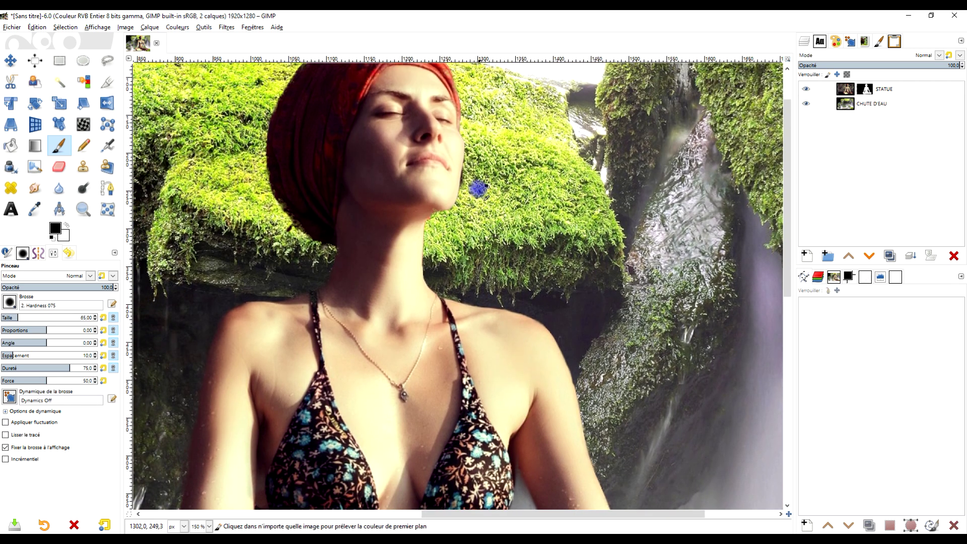
pyautogui.scroll(4, 477, 189)
pyautogui.moveTo(446, 150)
pyautogui.mouseDown()
pyautogui.moveTo(438, 188)
pyautogui.moveTo(451, 104)
pyautogui.mouseUp()
# Paint white to restore the crossed legs' lower edge toward the knee, then switch back to black.
pyautogui.scroll(-4, 458, 161)
pyautogui.scroll(-1, 510, 173)
pyautogui.scroll(-2, 535, 264)
pyautogui.scroll(-2, 535, 264)
pyautogui.scroll(-1, 576, 244)
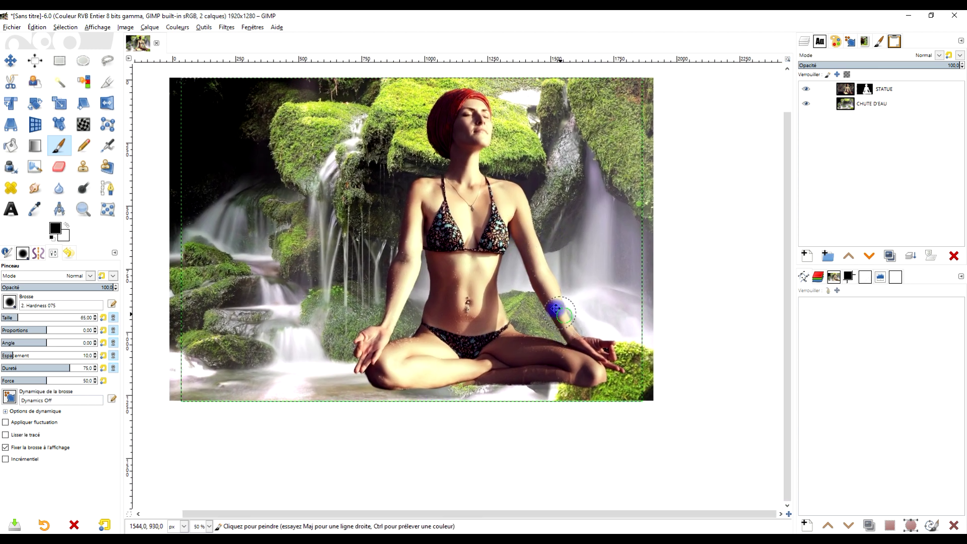
pyautogui.scroll(-1, 560, 304)
pyautogui.scroll(4, 582, 385)
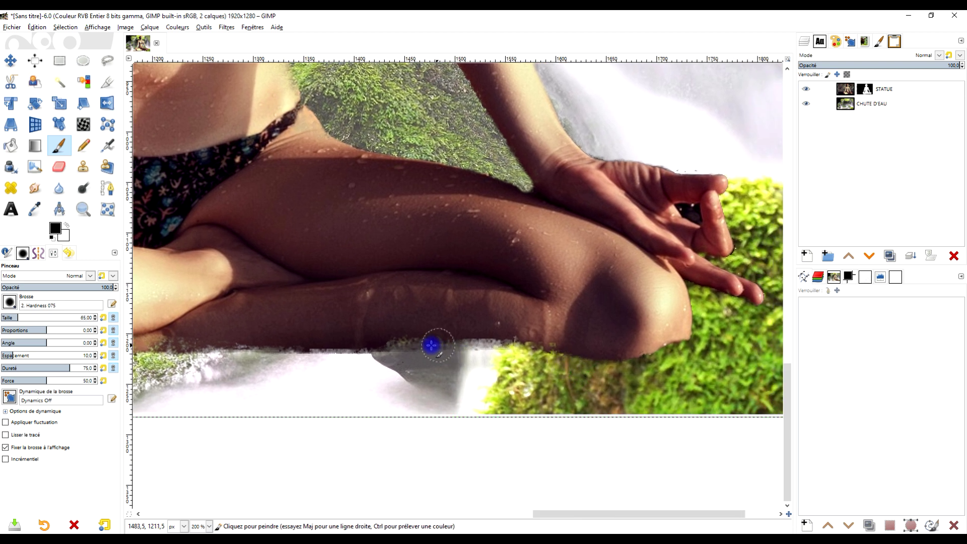
pyautogui.click(66, 225)
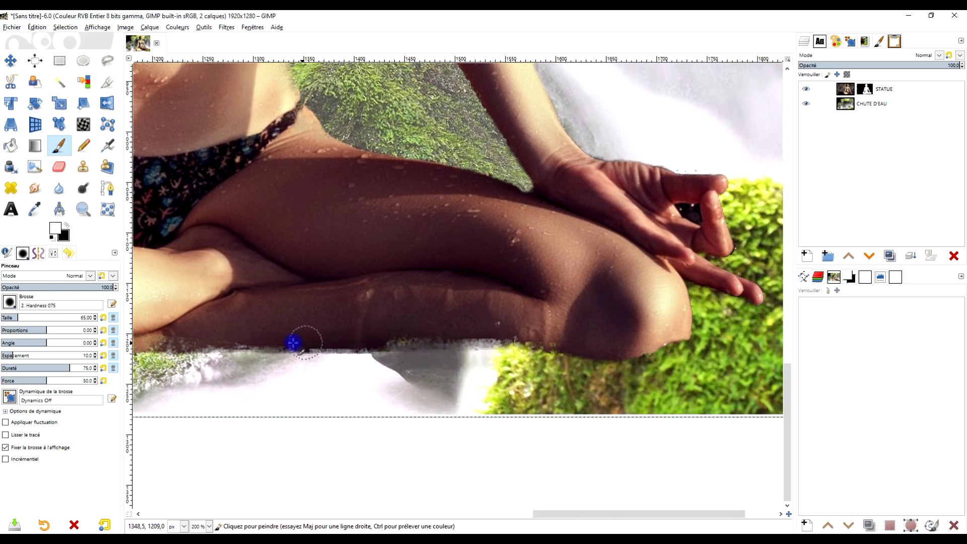
pyautogui.moveTo(178, 339); pyautogui.dragTo(251, 336)
pyautogui.moveTo(317, 342); pyautogui.dragTo(541, 341)
pyautogui.moveTo(613, 349); pyautogui.dragTo(690, 335)
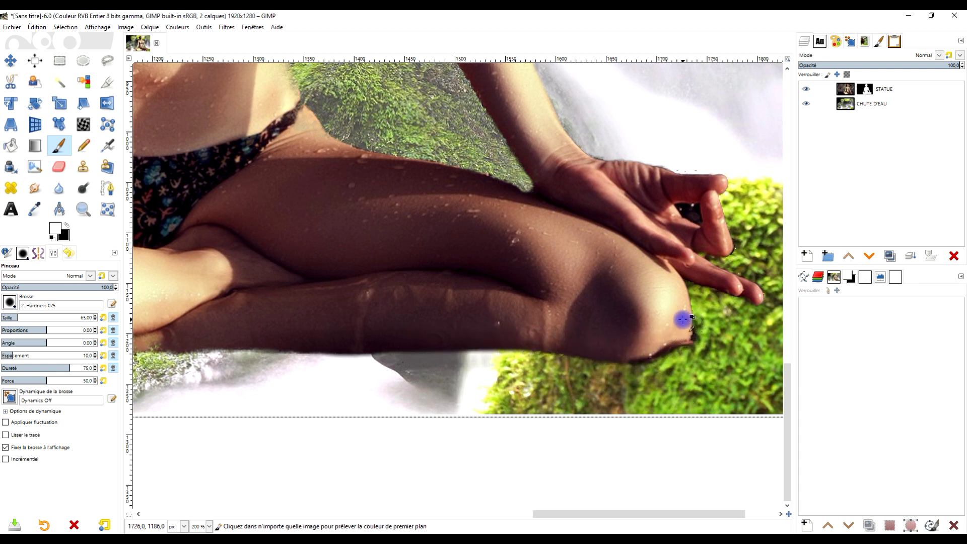
pyautogui.click(66, 225)
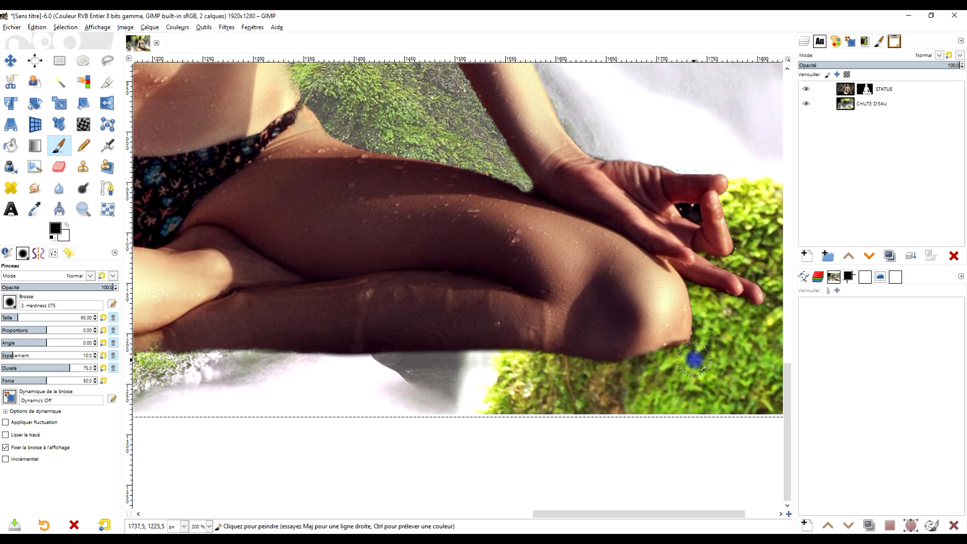
pyautogui.scroll(-1, 463, 356)
pyautogui.scroll(-1, 396, 317)
pyautogui.scroll(-2, 396, 317)
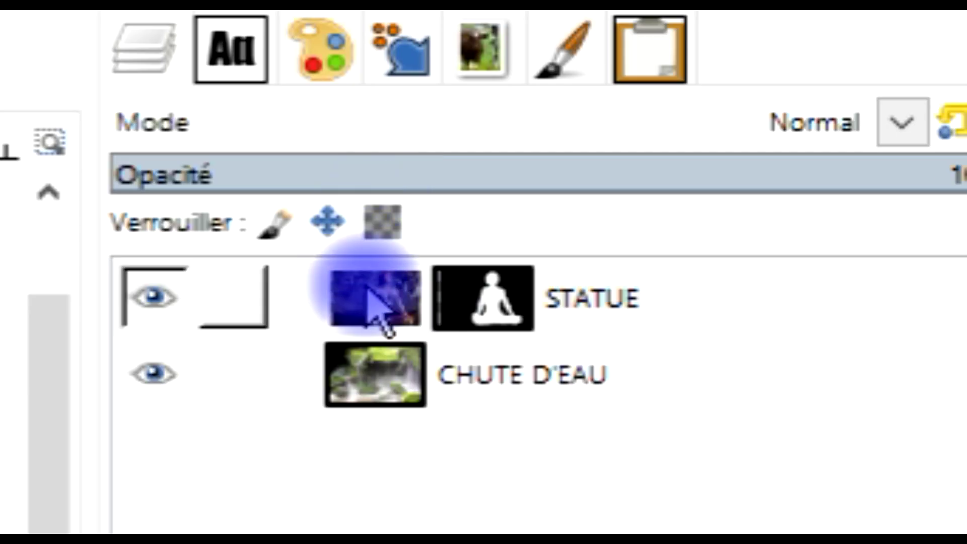
# Desaturate the STATUE layer pixels with Désaturer in Moyenne (intensité TSL) mode.
pyautogui.click(845, 89)
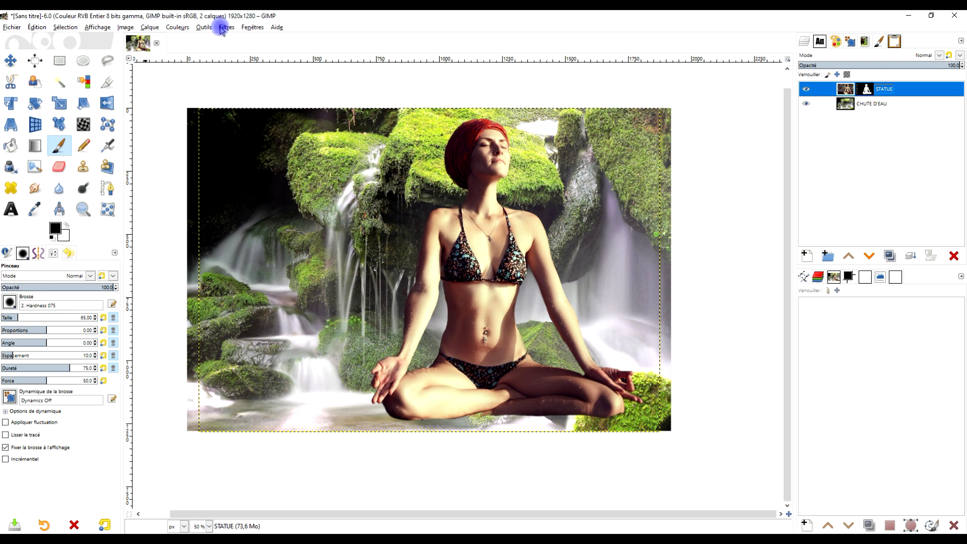
pyautogui.click(224, 27)
pyautogui.click(221, 29)
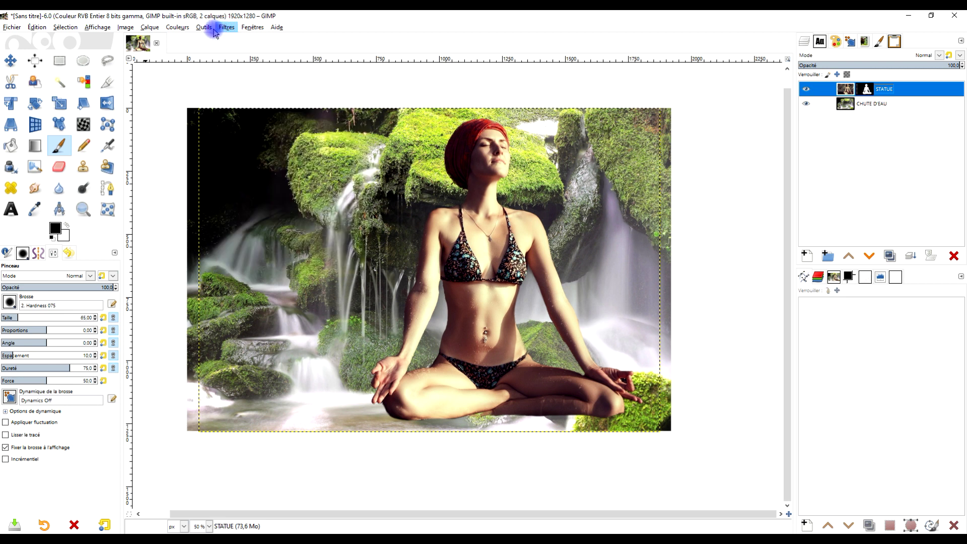
pyautogui.click(177, 27)
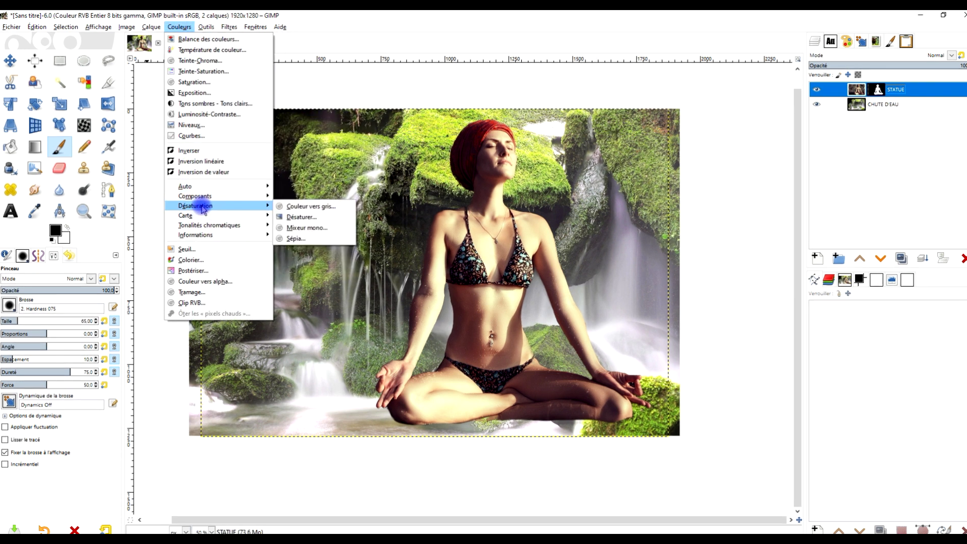
pyautogui.moveTo(237, 253)
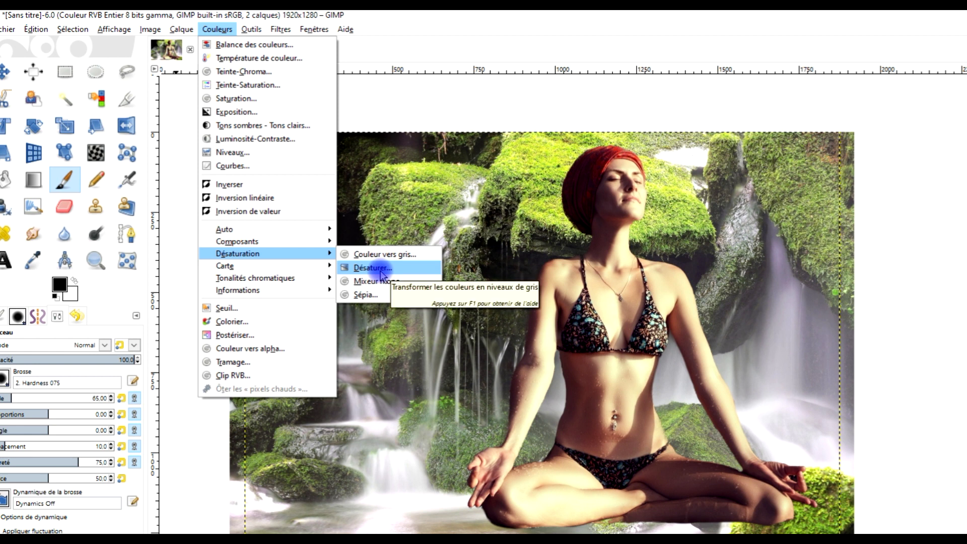
pyautogui.click(381, 272)
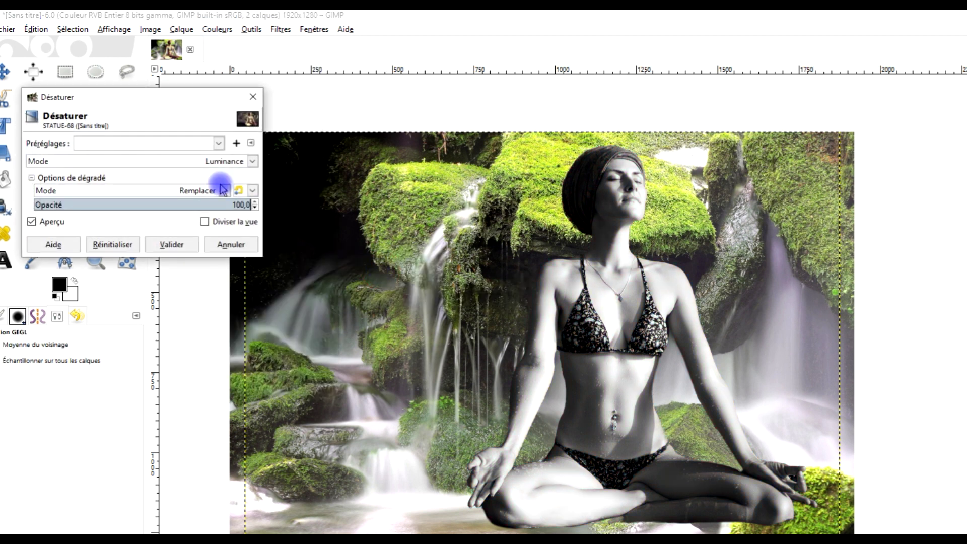
pyautogui.click(169, 161)
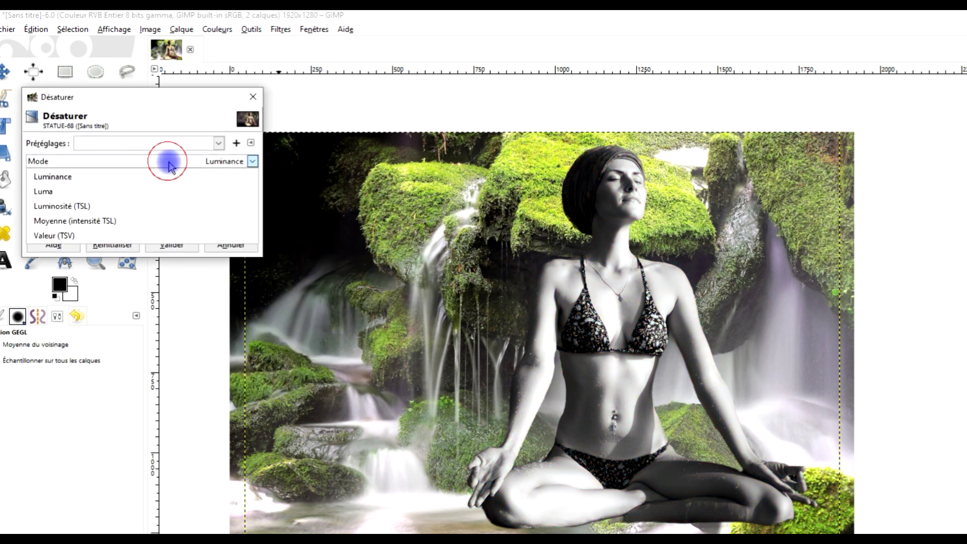
pyautogui.click(149, 222)
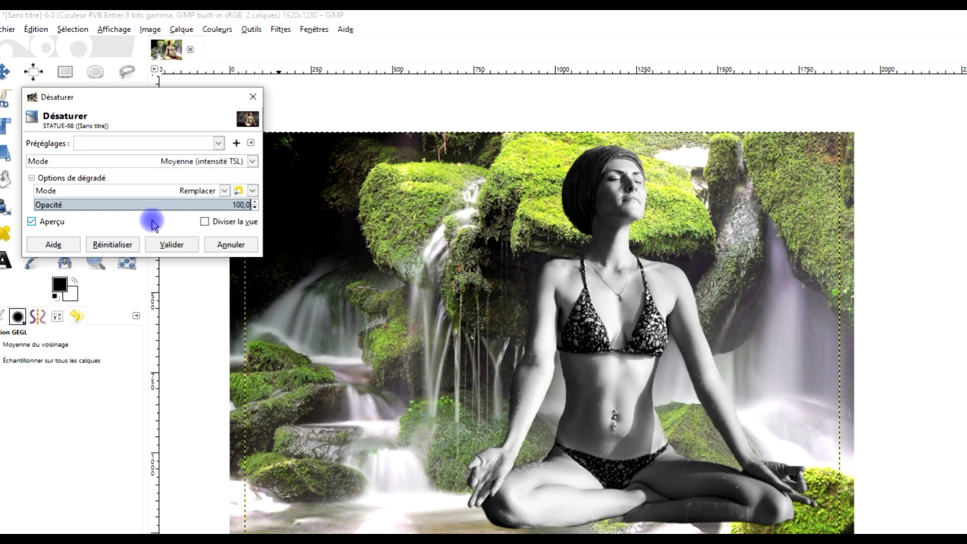
pyautogui.click(171, 244)
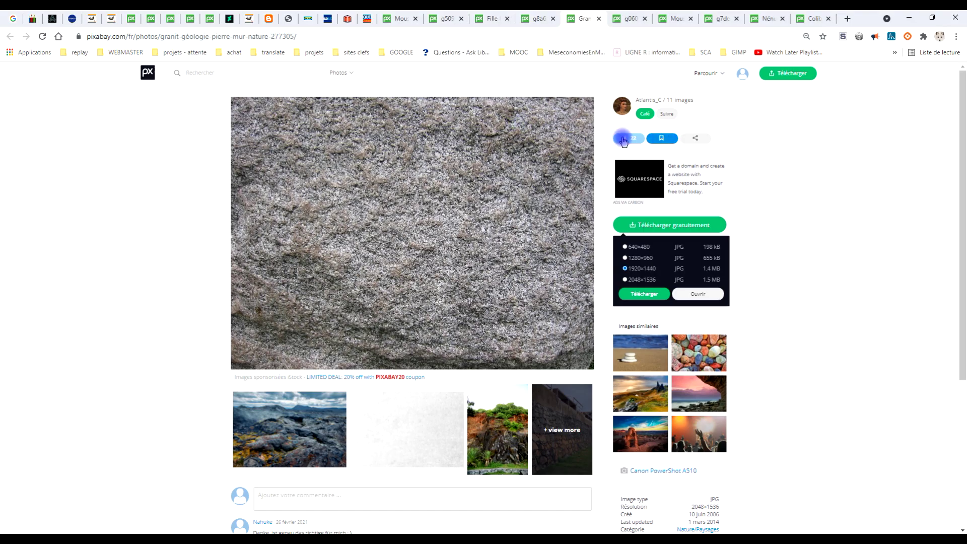
# Open the 1920×1440 Pixabay granite photo full size and copy the image.
pyautogui.click(672, 224)
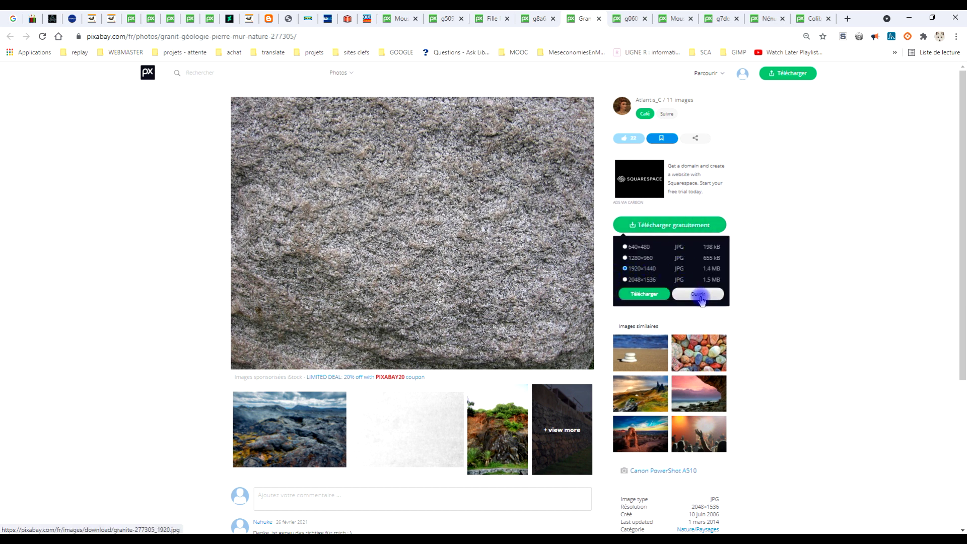
pyautogui.click(617, 19)
pyautogui.rightClick(412, 233)
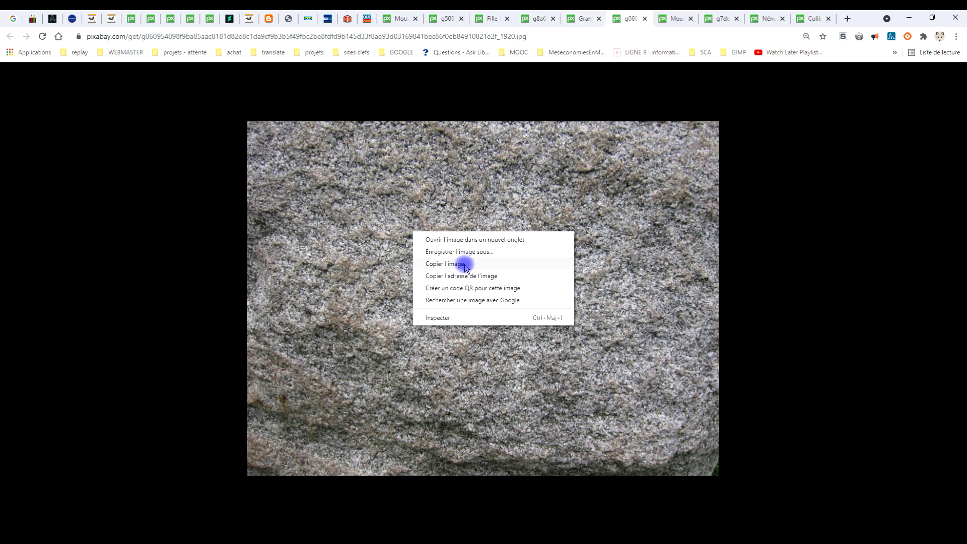
pyautogui.click(465, 264)
# Paste the copied granite image into GIMP as a new layer.
pyautogui.hotkey('alt', 'Tab')
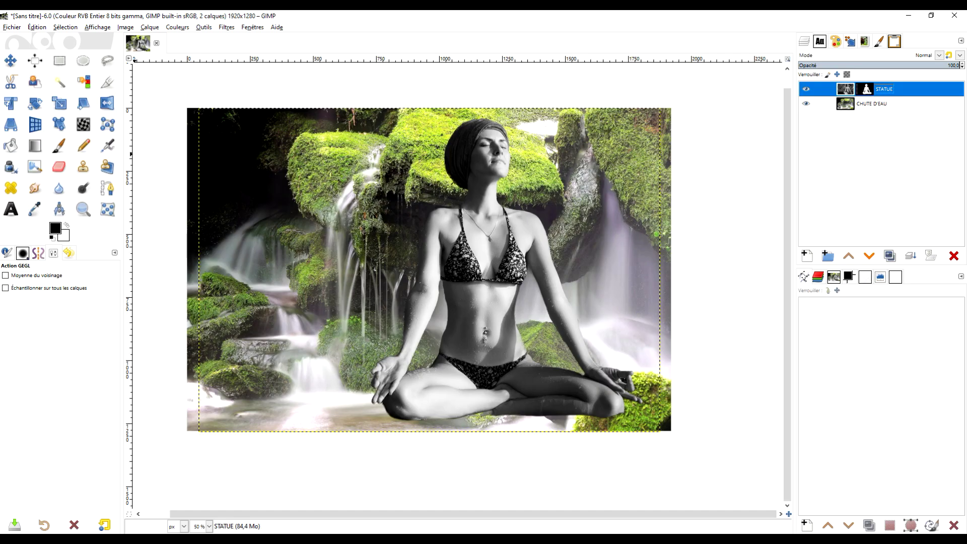
pyautogui.click(38, 27)
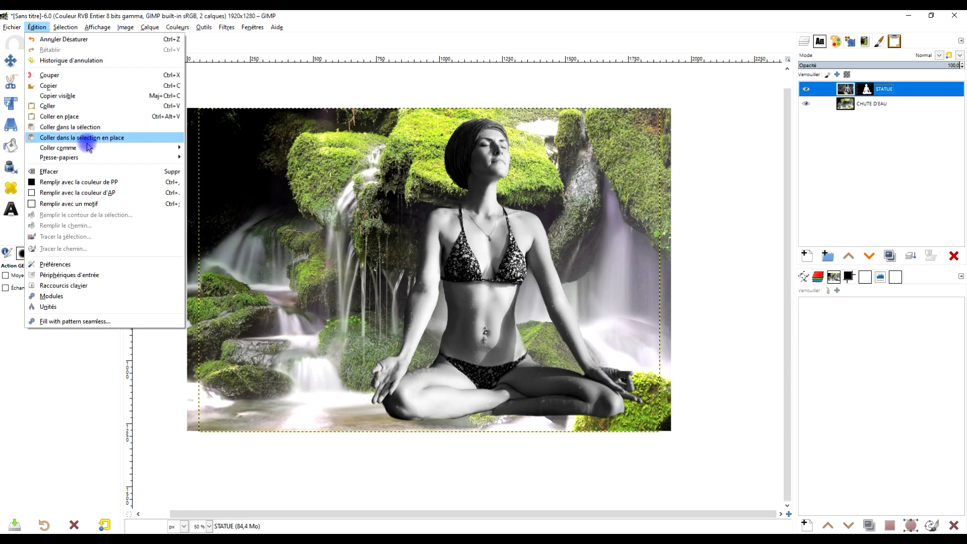
pyautogui.moveTo(58, 147)
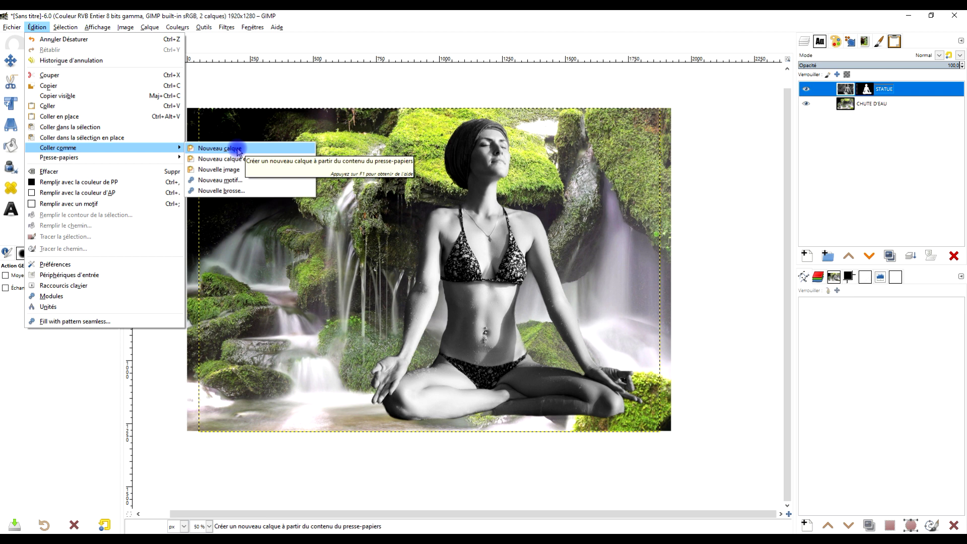
pyautogui.click(236, 149)
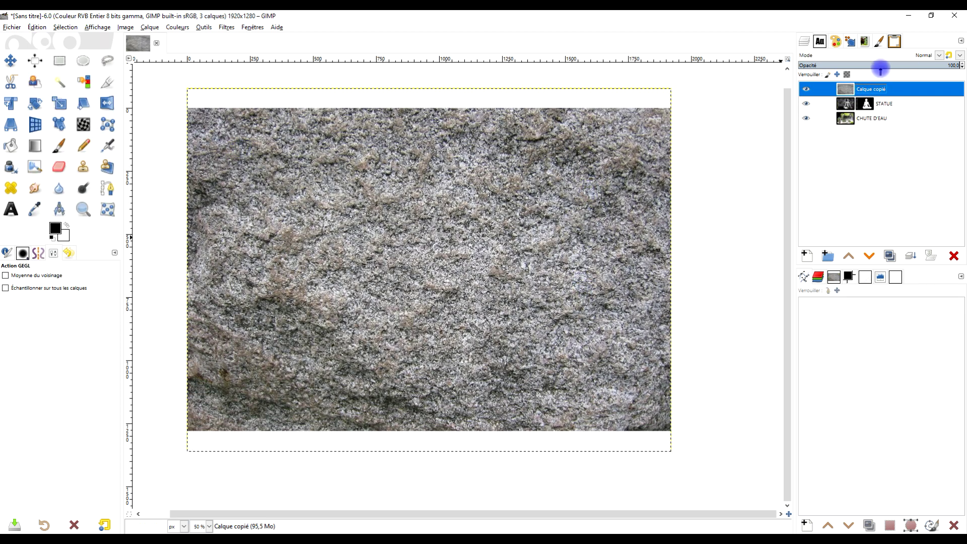
# Copy the STATUE layer mask with Ctrl+C and rename the granite layer PIERRE.
pyautogui.click(866, 105)
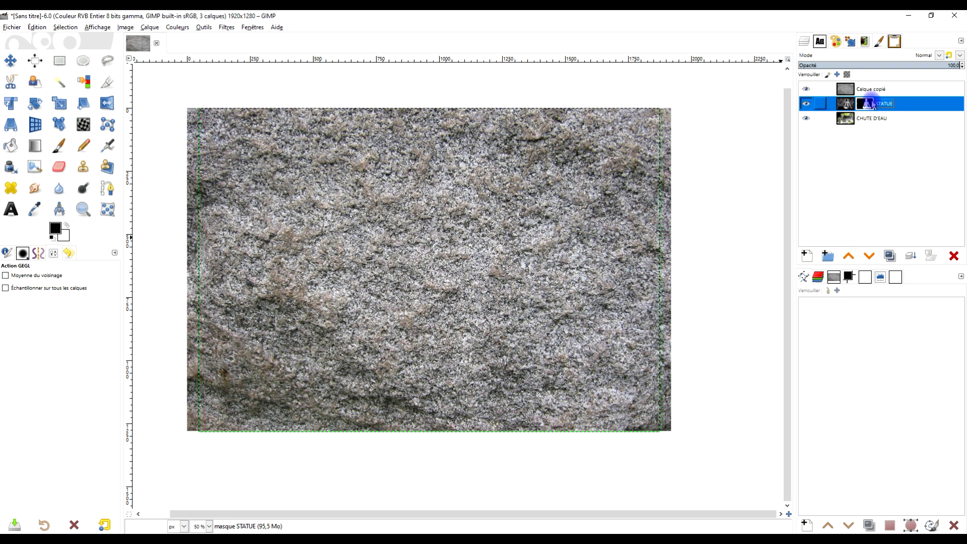
pyautogui.hotkey('ctrl', 'c')
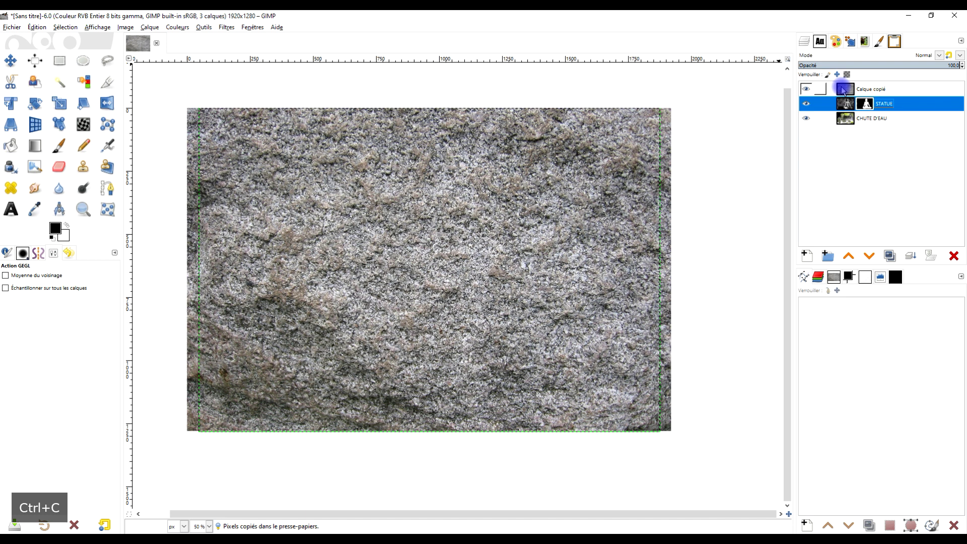
pyautogui.click(842, 90)
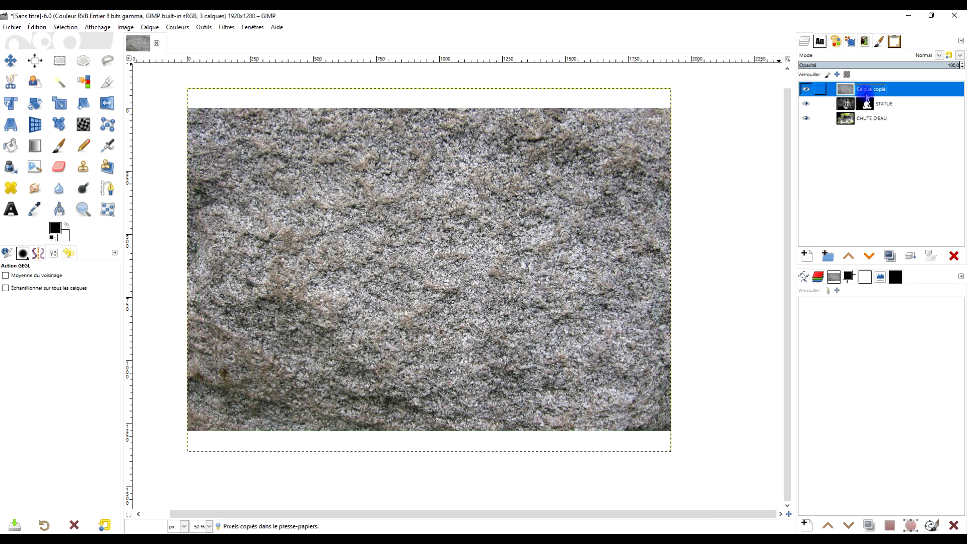
pyautogui.doubleClick(871, 89)
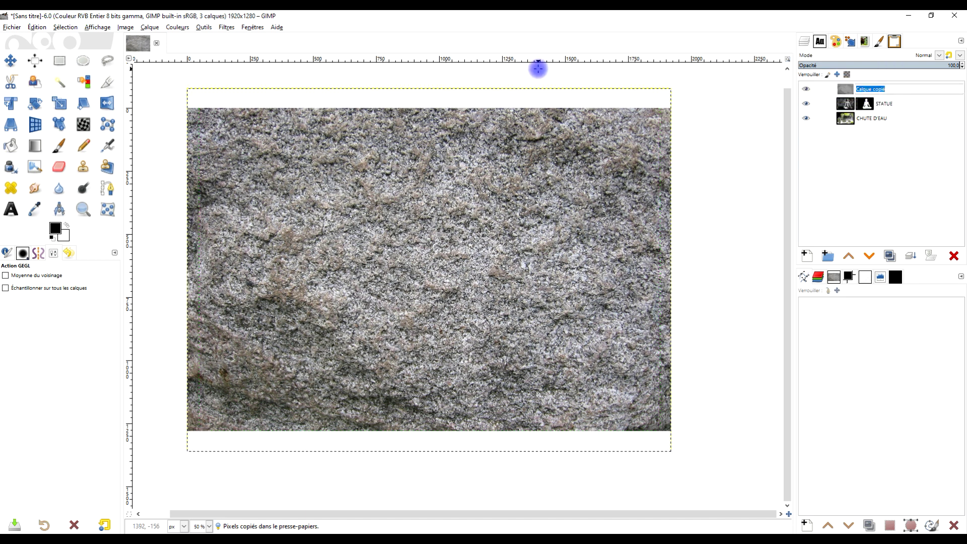
pyautogui.write('PIERRE')
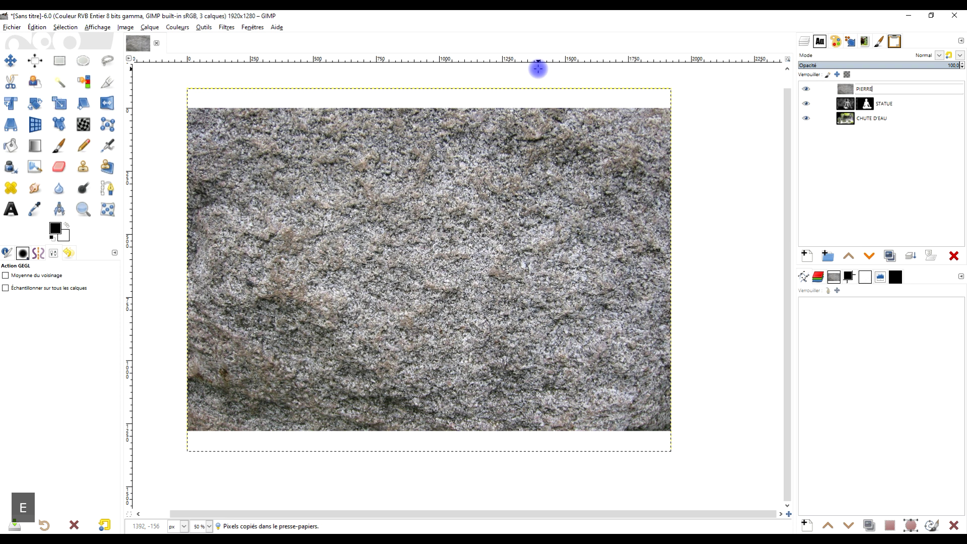
pyautogui.press('Return')
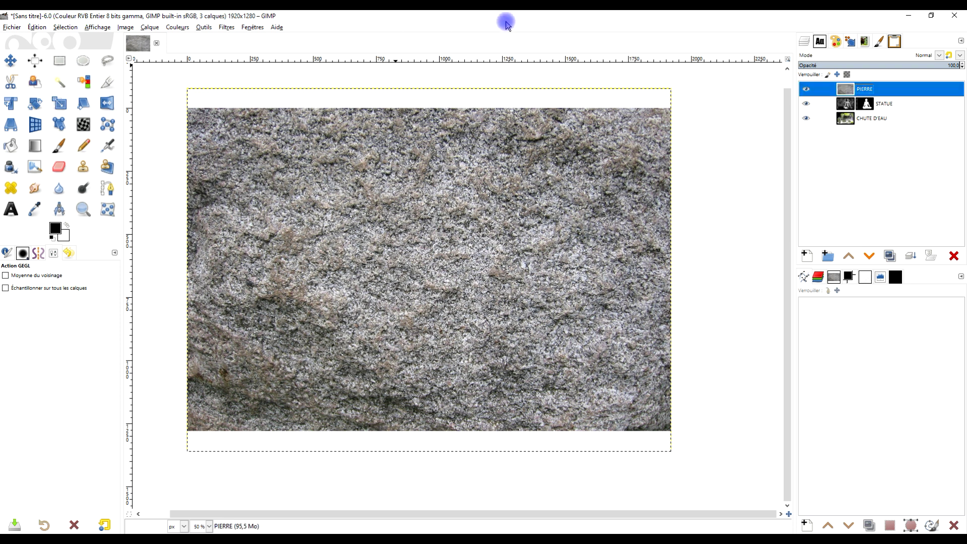
# Give PIERRE a white layer mask, paste the statue silhouette into it and anchor it.
pyautogui.rightClick(846, 88)
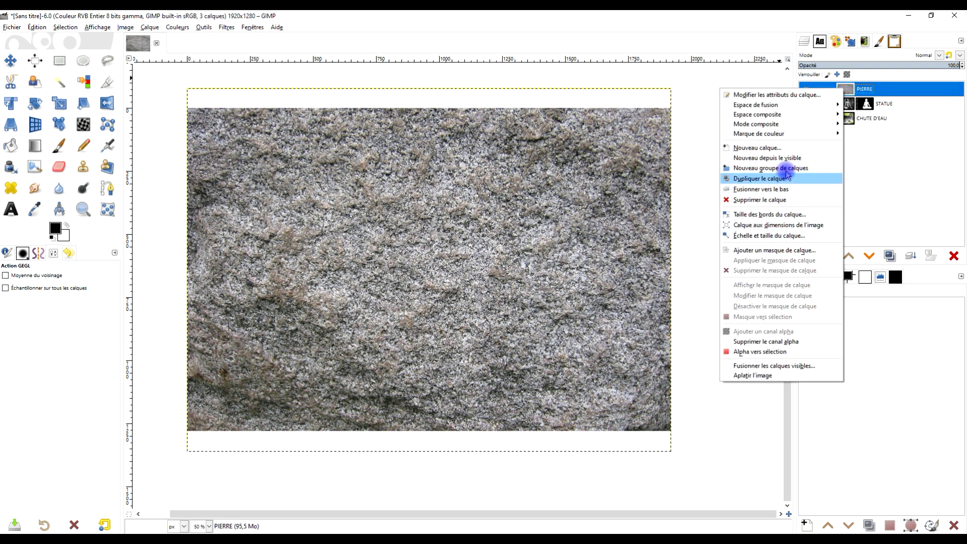
pyautogui.click(780, 250)
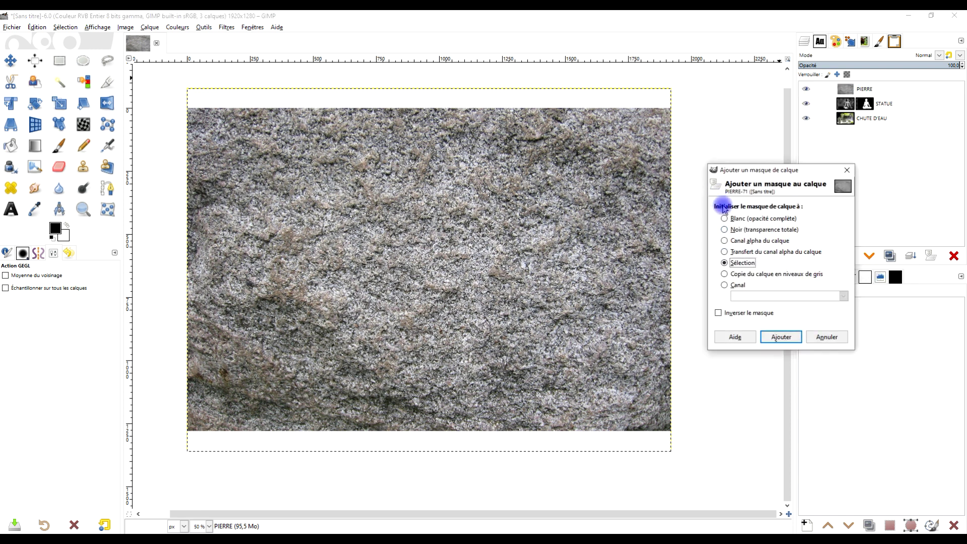
pyautogui.click(779, 337)
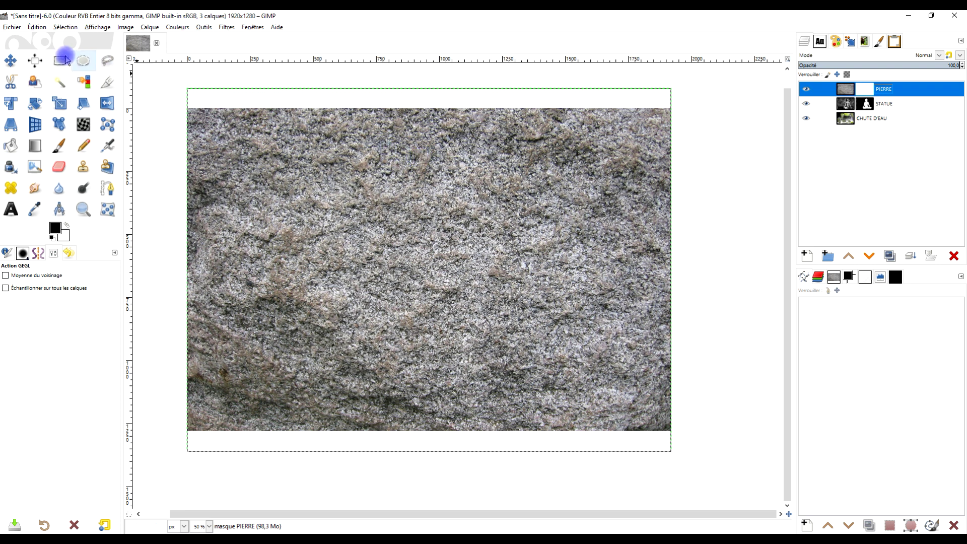
pyautogui.click(37, 28)
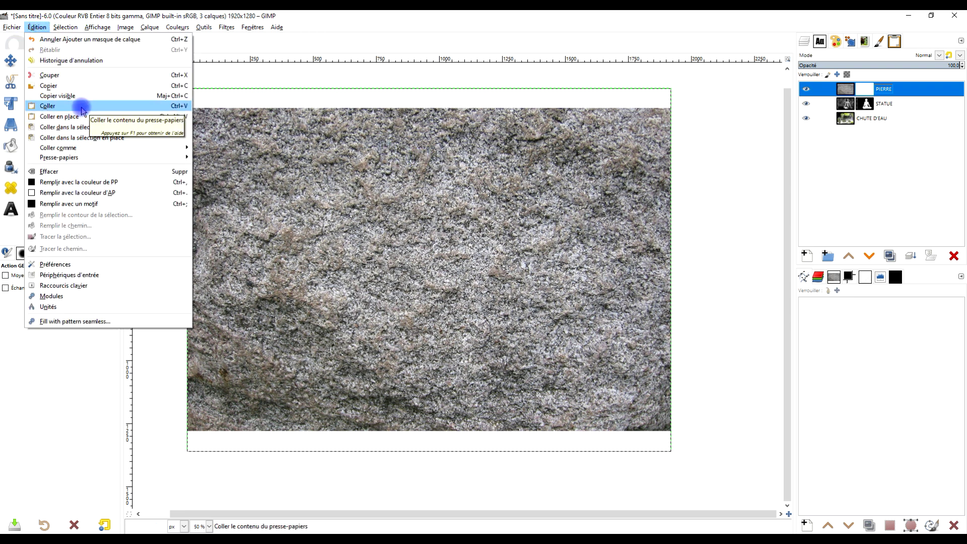
pyautogui.click(80, 107)
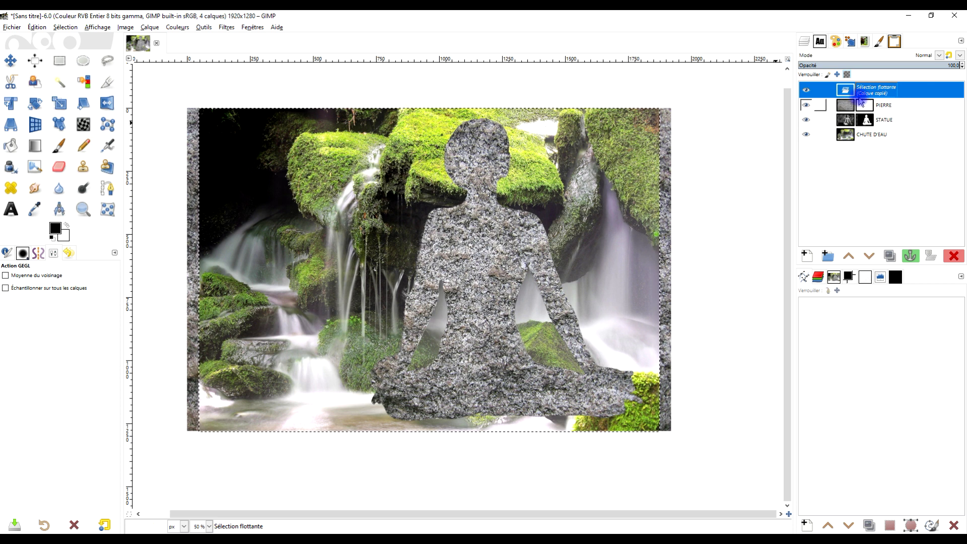
pyautogui.click(912, 257)
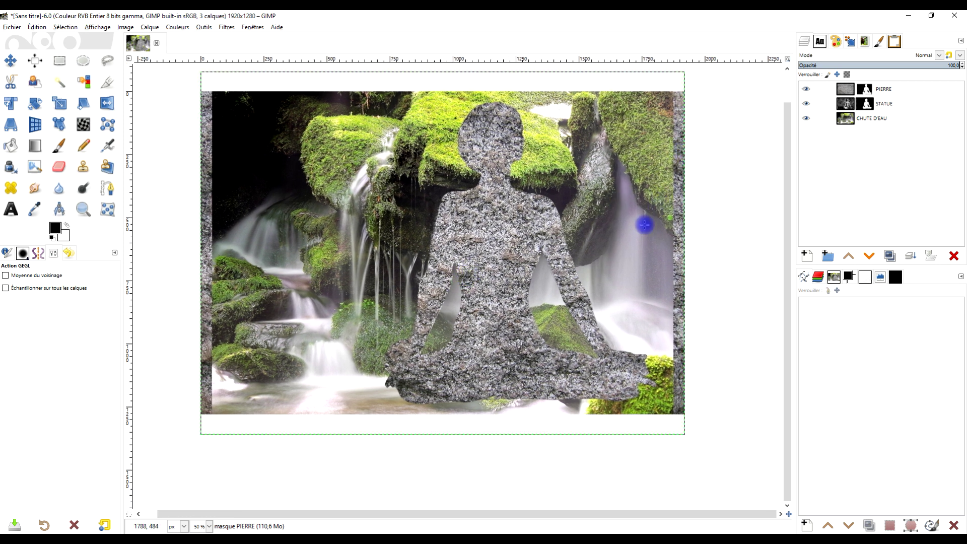
# Fit the PIERRE layer to the image size and select its left edge stone strip.
pyautogui.rightClick(845, 93)
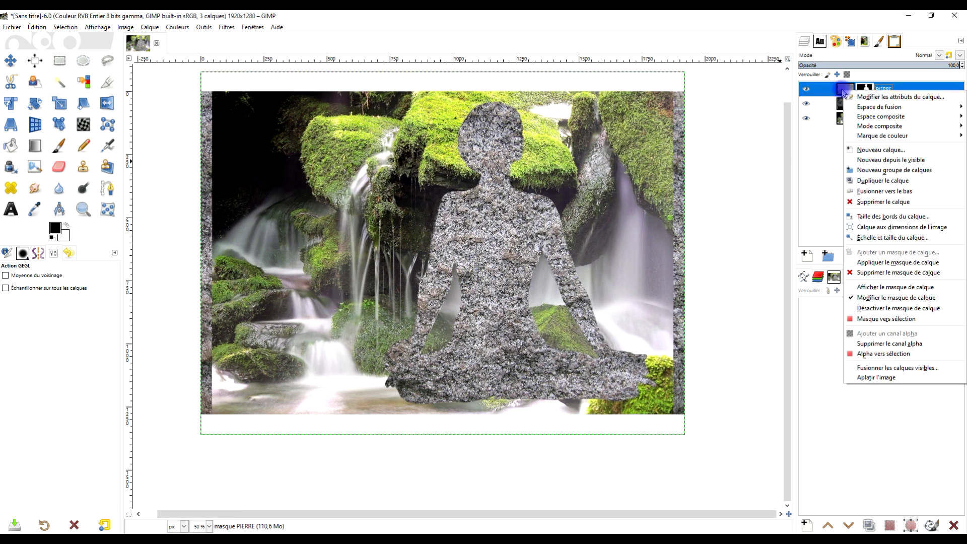
pyautogui.click(912, 227)
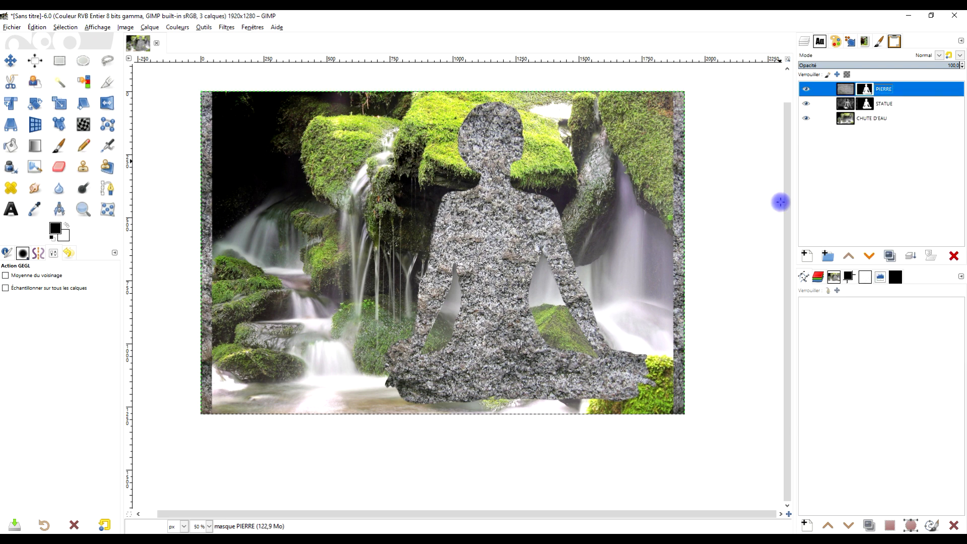
pyautogui.click(66, 65)
pyautogui.moveTo(172, 74); pyautogui.dragTo(260, 445)
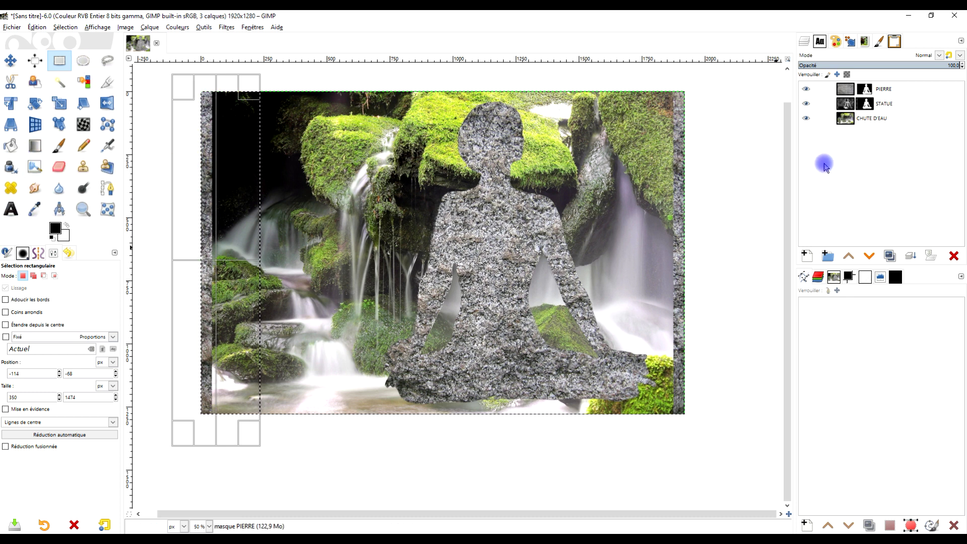
# Fill the left and right edge strips black in the PIERRE mask, then deselect.
pyautogui.moveTo(850, 106); pyautogui.dragTo(56, 228)
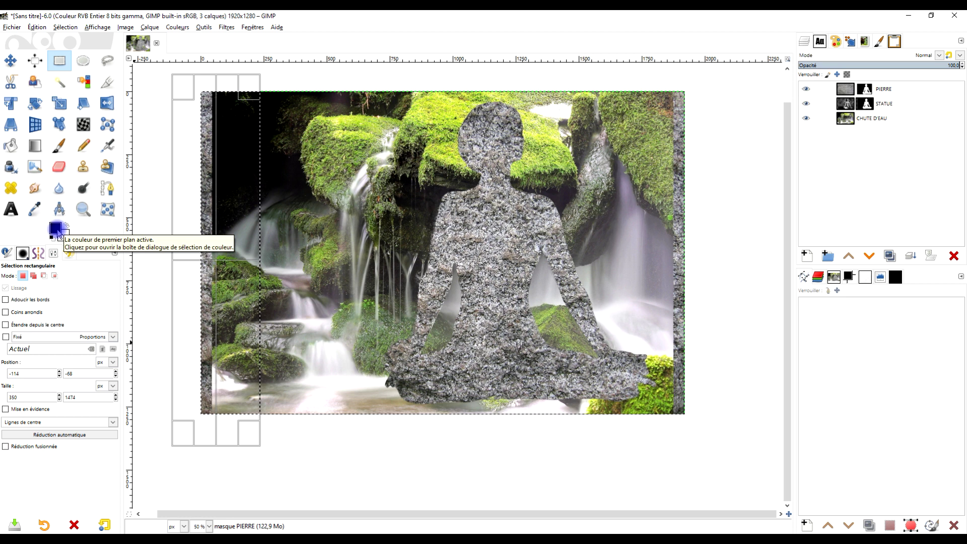
pyautogui.press('d')
pyautogui.moveTo(56, 229)
pyautogui.mouseDown()
pyautogui.moveTo(201, 217)
pyautogui.moveTo(207, 201)
pyautogui.moveTo(695, 221)
pyautogui.mouseUp()
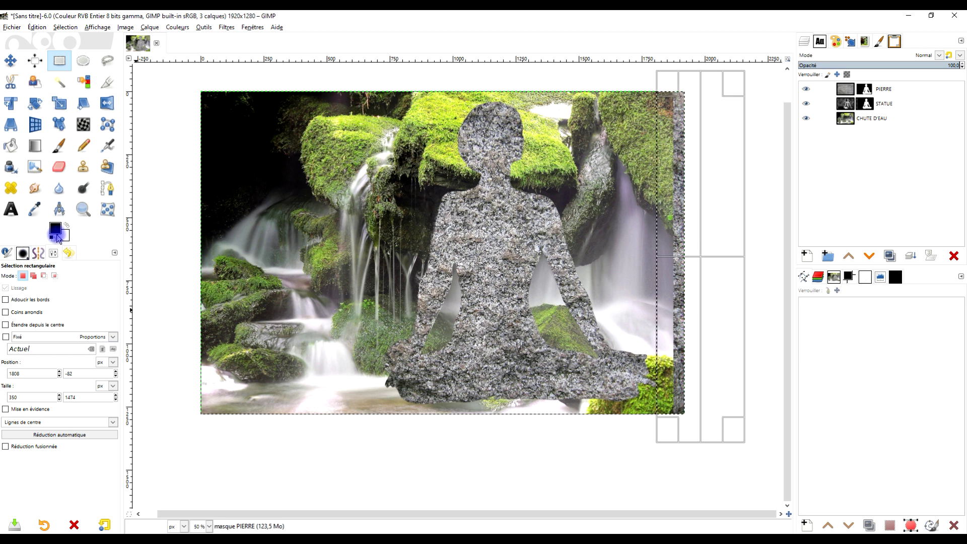
pyautogui.moveTo(55, 228); pyautogui.dragTo(657, 201)
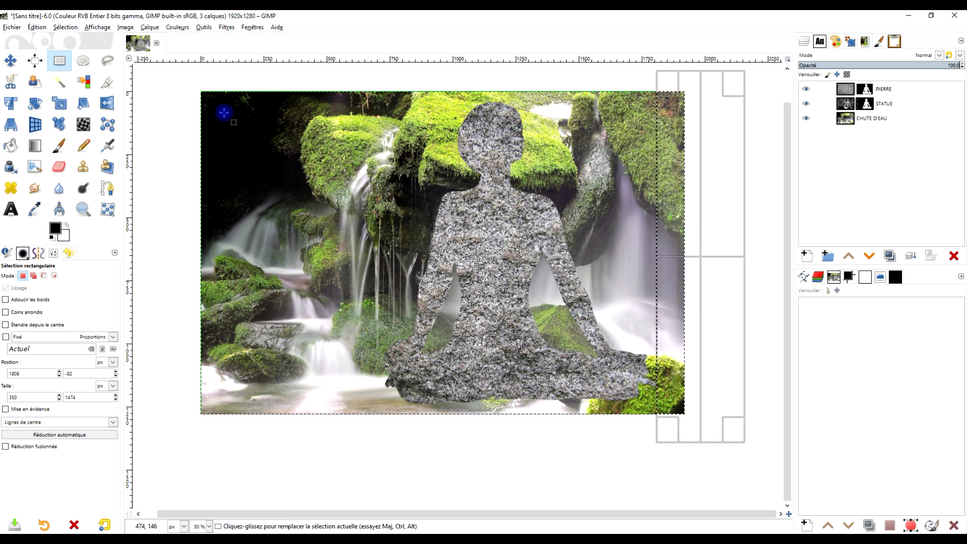
pyautogui.click(314, 77)
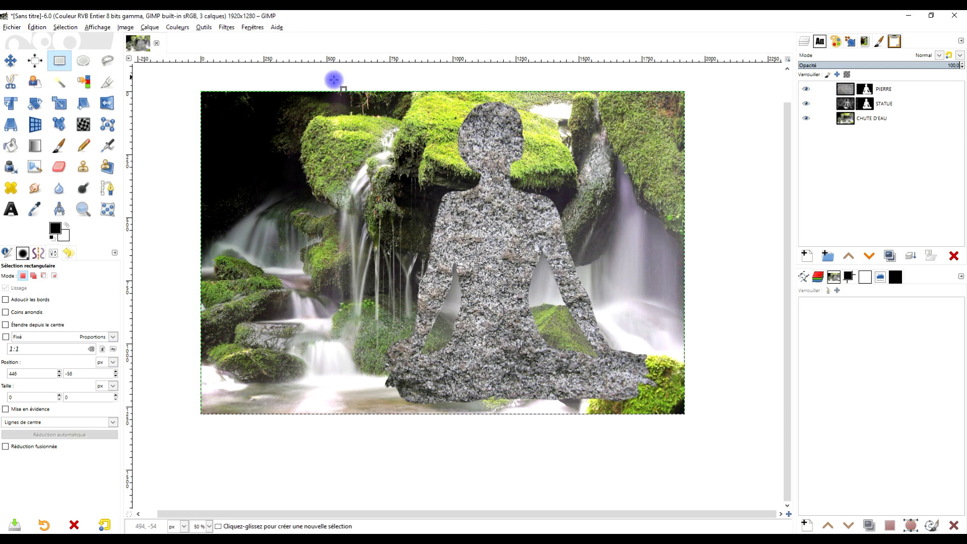
# Set the PIERRE layer's blend mode to Multiply, zoom in, and make STATUE active.
pyautogui.click(851, 93)
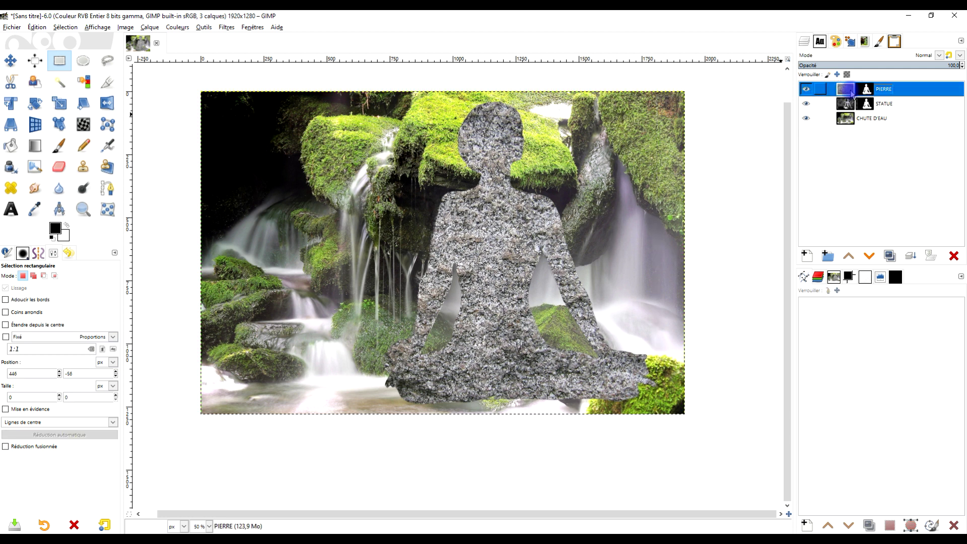
pyautogui.click(915, 55)
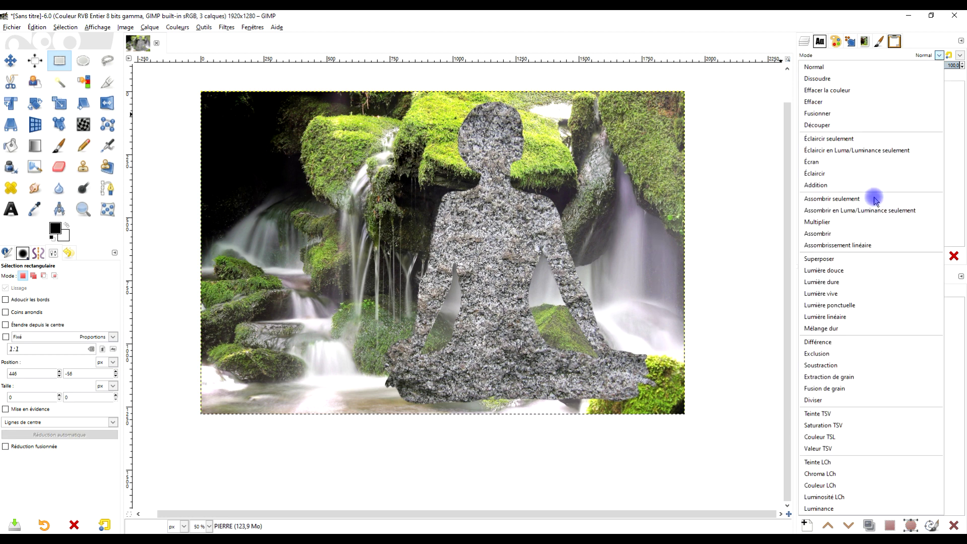
pyautogui.click(846, 223)
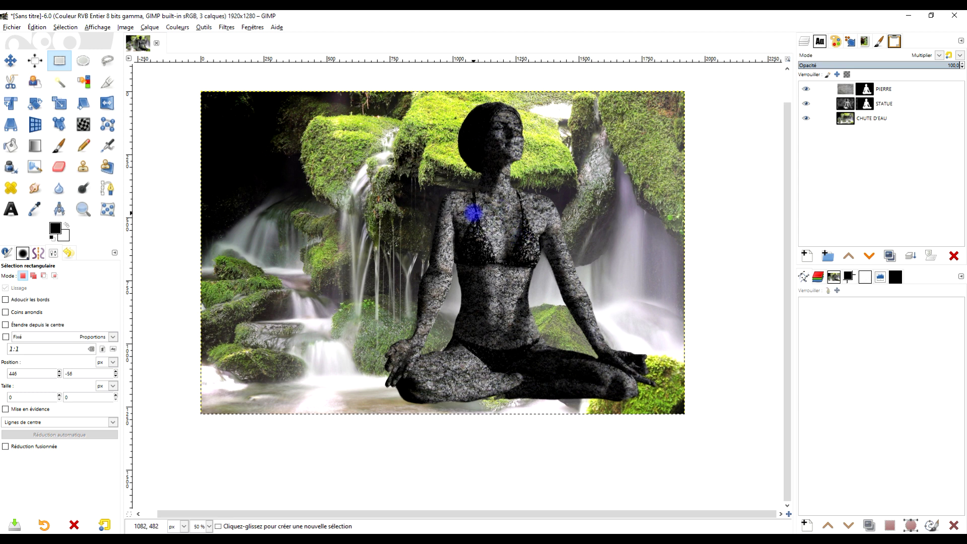
pyautogui.scroll(1, 475, 214)
pyautogui.scroll(1, 486, 205)
pyautogui.scroll(1, 503, 199)
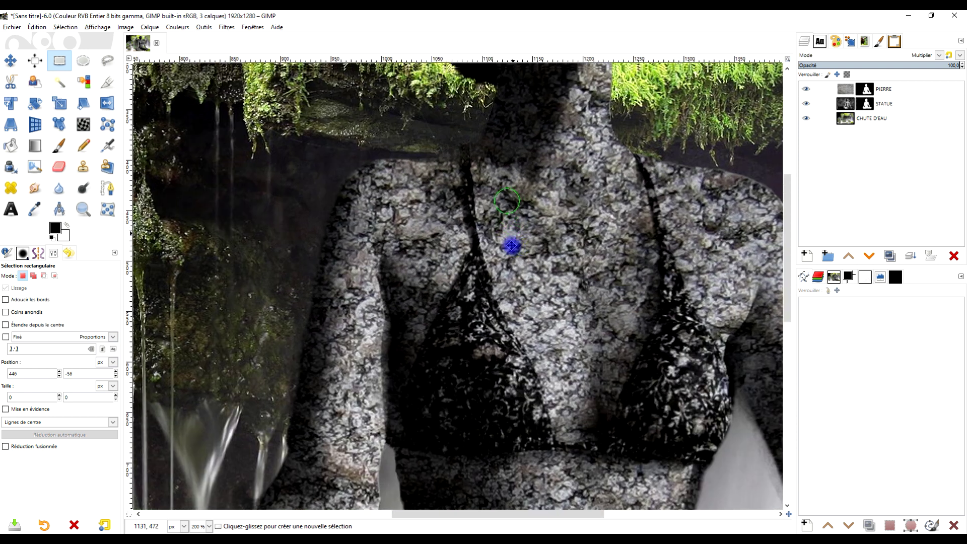
pyautogui.scroll(1, 509, 241)
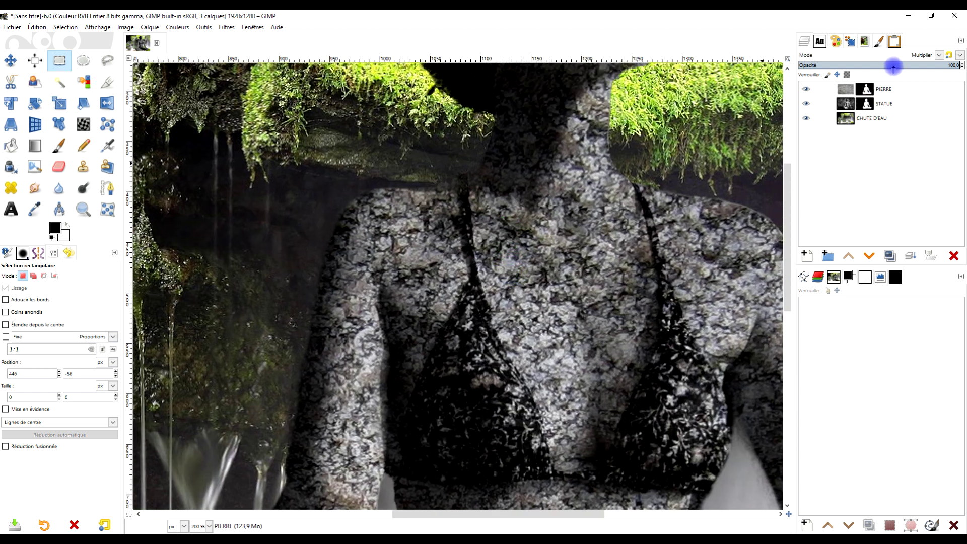
pyautogui.click(846, 107)
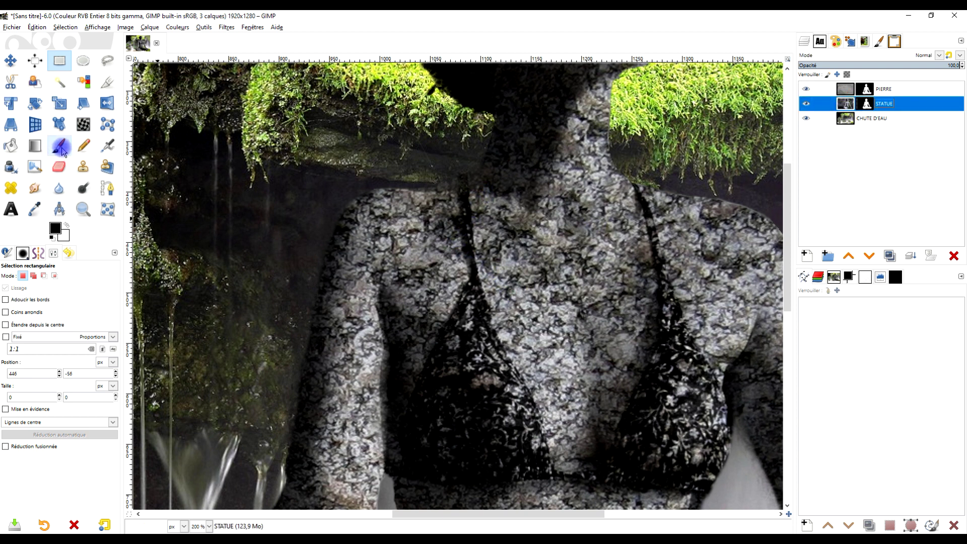
# Use the Clone tool at full opacity to paint stone over the dark neck strap.
pyautogui.click(82, 169)
pyautogui.moveTo(39, 292); pyautogui.dragTo(189, 282)
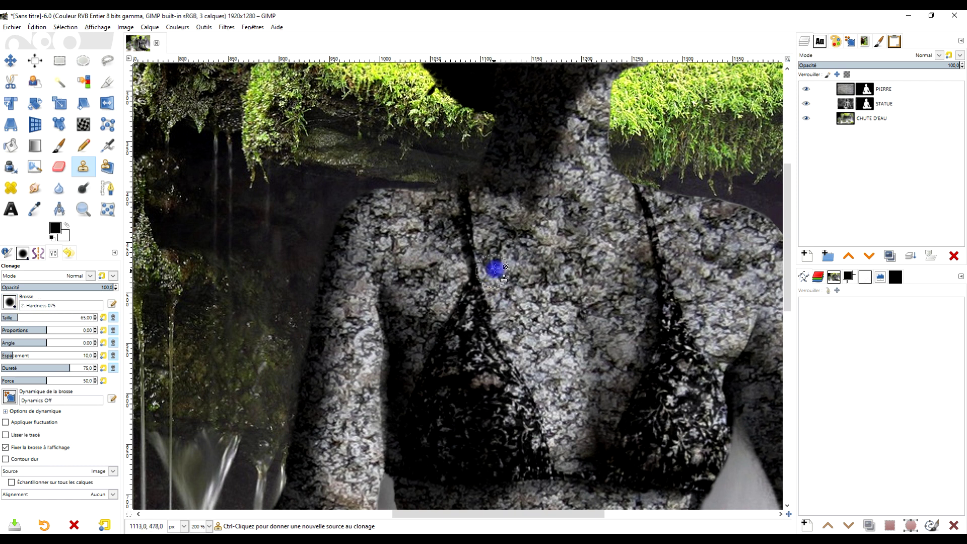
pyautogui.keyDown('ctrl'); pyautogui.click(499, 243); pyautogui.keyUp('ctrl')
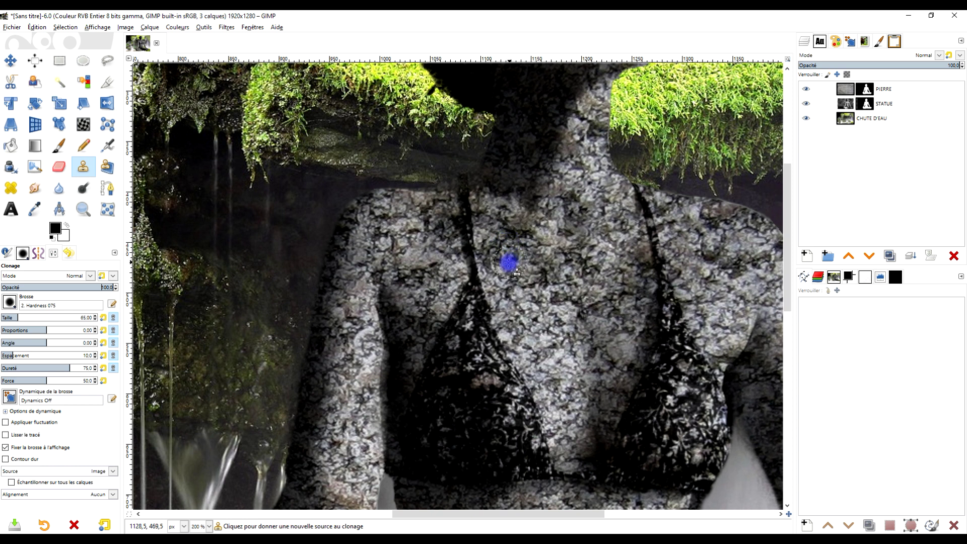
pyautogui.keyDown('ctrl'); pyautogui.click(444, 263); pyautogui.keyUp('ctrl')
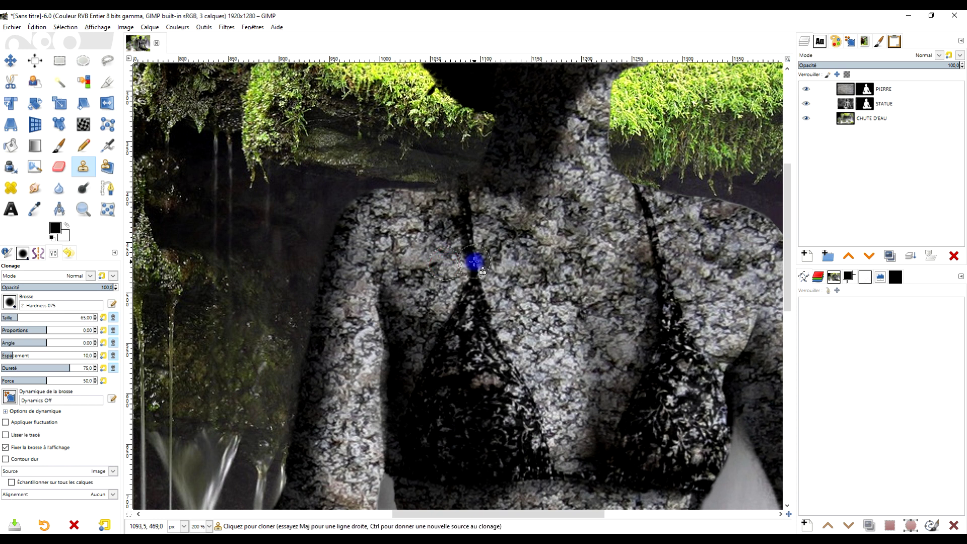
pyautogui.moveTo(473, 259); pyautogui.dragTo(466, 200)
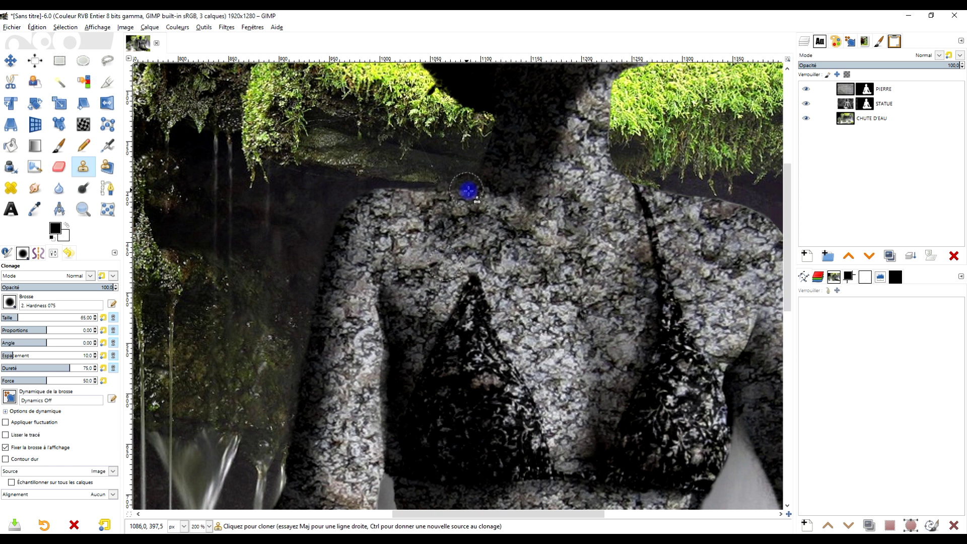
# Clone stone from a new source over the other shoulder strap and bikini top edge.
pyautogui.press('ctrl')
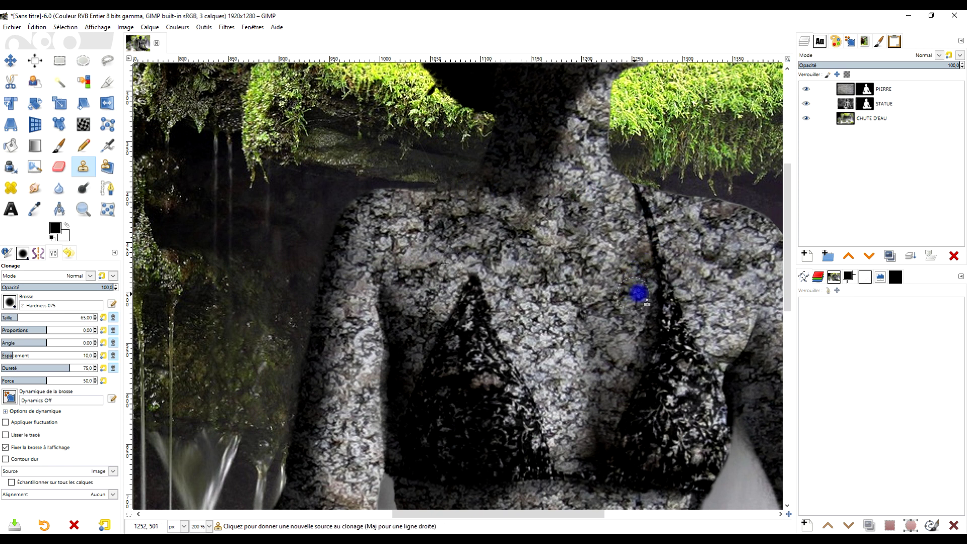
pyautogui.keyDown('ctrl'); pyautogui.click(697, 288); pyautogui.keyUp('ctrl')
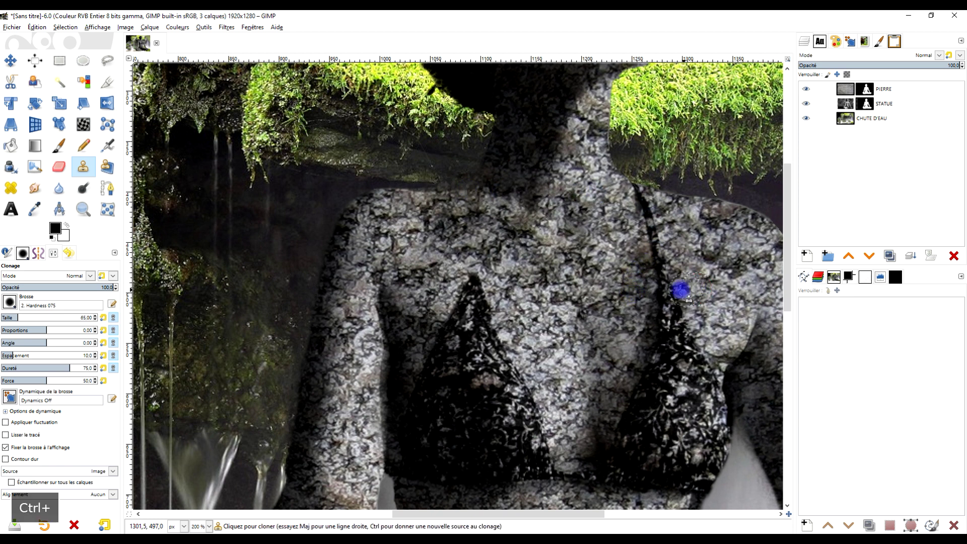
pyautogui.moveTo(669, 291); pyautogui.dragTo(654, 240)
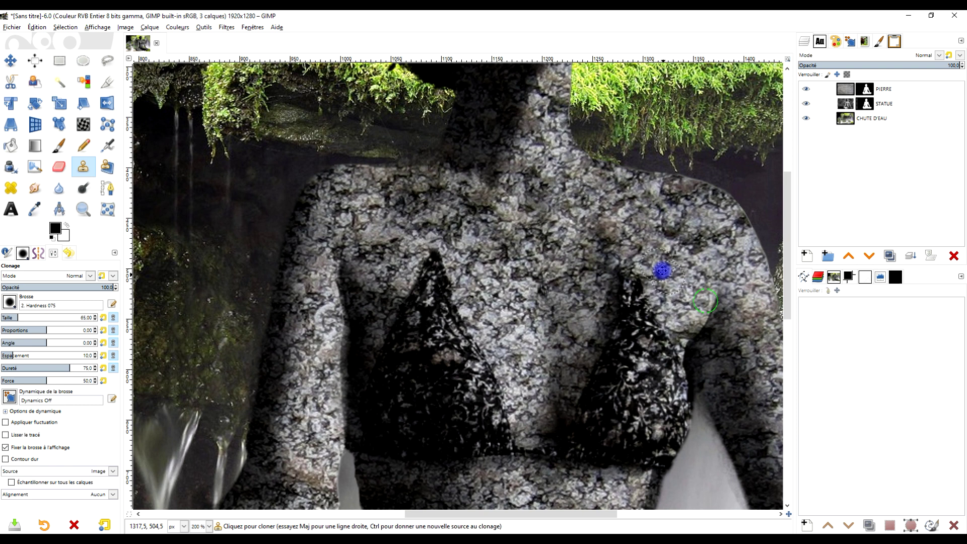
pyautogui.scroll(-2, 677, 239)
pyautogui.keyDown('ctrl'); pyautogui.click(658, 248); pyautogui.keyUp('ctrl')
pyautogui.moveTo(619, 267)
pyautogui.mouseDown()
pyautogui.moveTo(631, 288)
pyautogui.moveTo(611, 269)
pyautogui.moveTo(598, 300)
pyautogui.moveTo(626, 280)
pyautogui.mouseUp()
pyautogui.keyDown('ctrl'); pyautogui.click(620, 295); pyautogui.keyUp('ctrl')
pyautogui.keyDown('ctrl'); pyautogui.click(629, 297); pyautogui.keyUp('ctrl')
# Cover the bikini's lower band and the strap end with cloned stone.
pyautogui.scroll(-3, 602, 281)
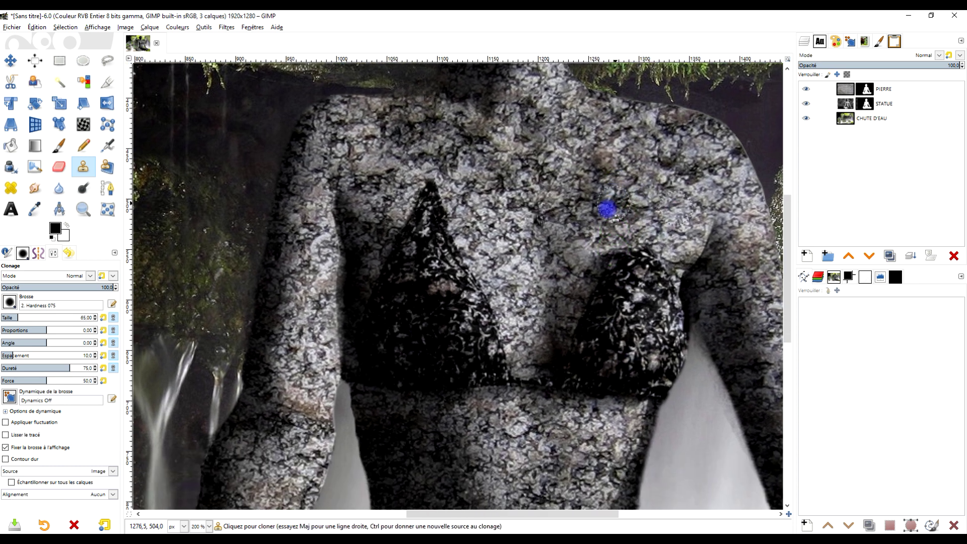
pyautogui.keyDown('ctrl'); pyautogui.scroll(1, 529, 427); pyautogui.keyUp('ctrl')
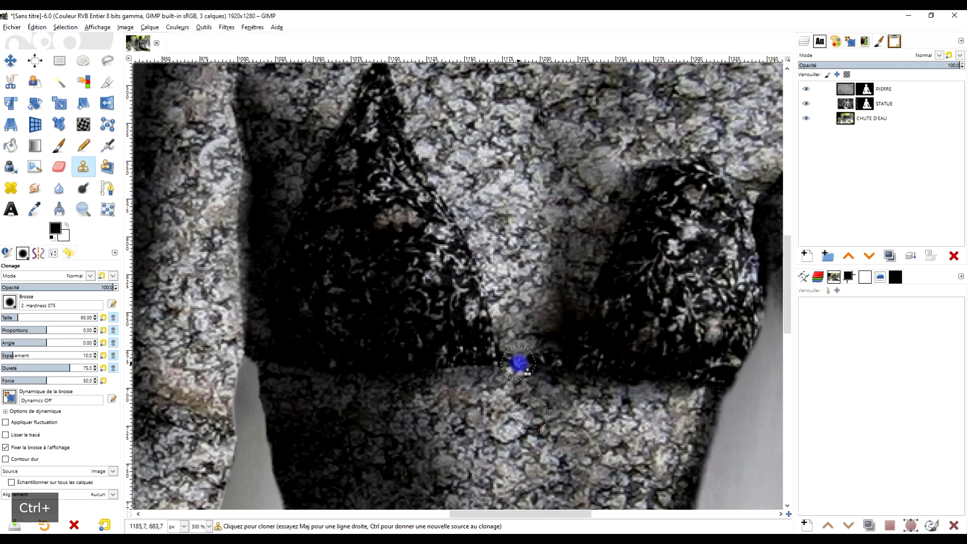
pyautogui.moveTo(555, 358)
pyautogui.mouseDown()
pyautogui.moveTo(548, 414)
pyautogui.moveTo(561, 356)
pyautogui.mouseUp()
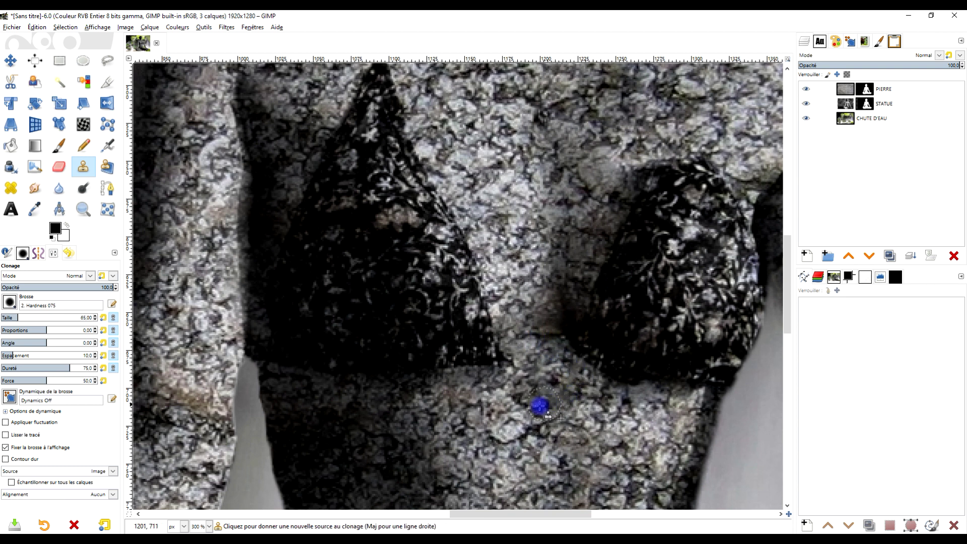
pyautogui.keyDown('ctrl'); pyautogui.click(494, 422); pyautogui.keyUp('ctrl')
pyautogui.moveTo(497, 373)
pyautogui.mouseDown()
pyautogui.moveTo(507, 345)
pyautogui.moveTo(472, 391)
pyautogui.mouseUp()
# Paint cloned stone over the dark bikini peak and its shadow edge.
pyautogui.scroll(3, 595, 332)
pyautogui.scroll(6, 595, 332)
pyautogui.hscroll(-3, 595, 332)
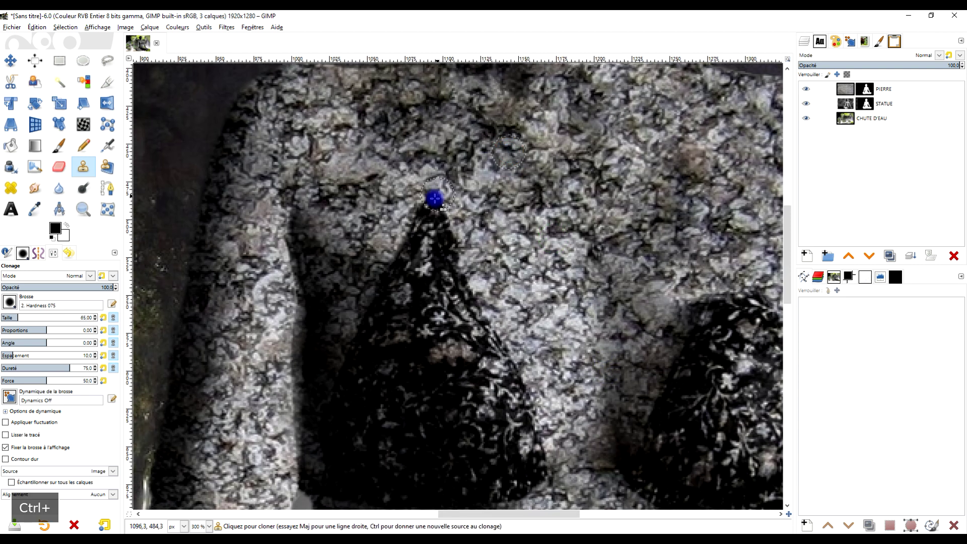
pyautogui.keyDown('ctrl'); pyautogui.click(438, 214); pyautogui.keyUp('ctrl')
pyautogui.moveTo(447, 236)
pyautogui.mouseDown()
pyautogui.moveTo(413, 226)
pyautogui.moveTo(459, 250)
pyautogui.moveTo(403, 246)
pyautogui.moveTo(468, 275)
pyautogui.moveTo(438, 276)
pyautogui.moveTo(406, 261)
pyautogui.moveTo(460, 300)
pyautogui.moveTo(482, 299)
pyautogui.moveTo(478, 326)
pyautogui.moveTo(394, 259)
pyautogui.moveTo(432, 300)
pyautogui.moveTo(502, 341)
pyautogui.moveTo(531, 337)
pyautogui.mouseUp()
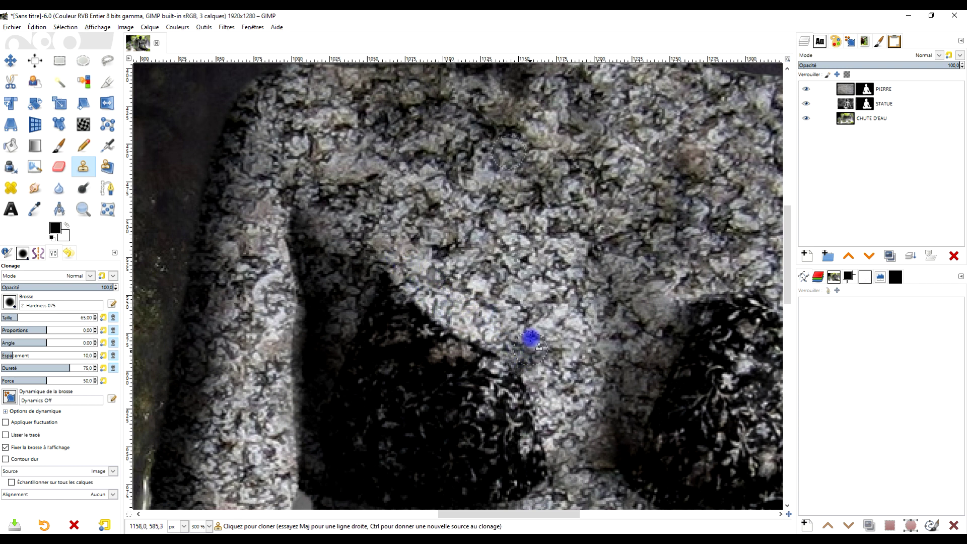
pyautogui.keyDown('ctrl'); pyautogui.click(582, 298); pyautogui.keyUp('ctrl')
pyautogui.keyDown('ctrl'); pyautogui.click(547, 285); pyautogui.keyUp('ctrl')
pyautogui.moveTo(543, 367)
pyautogui.mouseDown()
pyautogui.moveTo(522, 352)
pyautogui.moveTo(551, 352)
pyautogui.mouseUp()
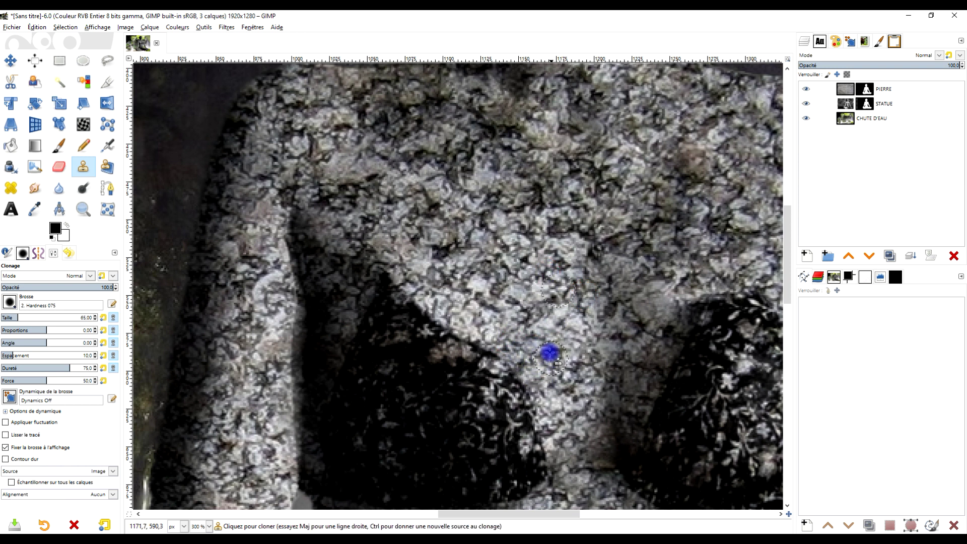
# Zoom in on the crossed legs and clone stone over the shadow beside the leg.
pyautogui.keyDown('ctrl'); pyautogui.click(541, 282); pyautogui.keyUp('ctrl')
pyautogui.hotkey('shift', 'ctrl', 'j')
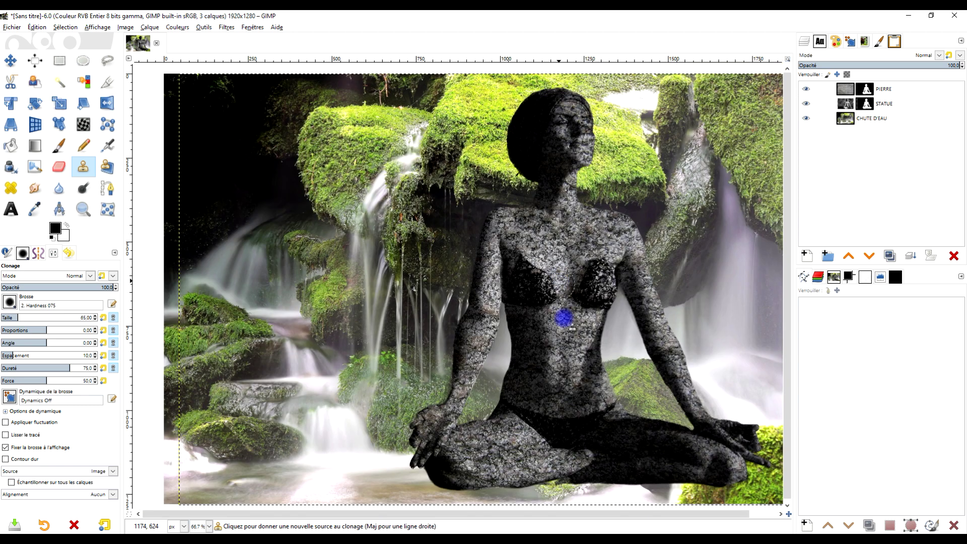
pyautogui.press('3')
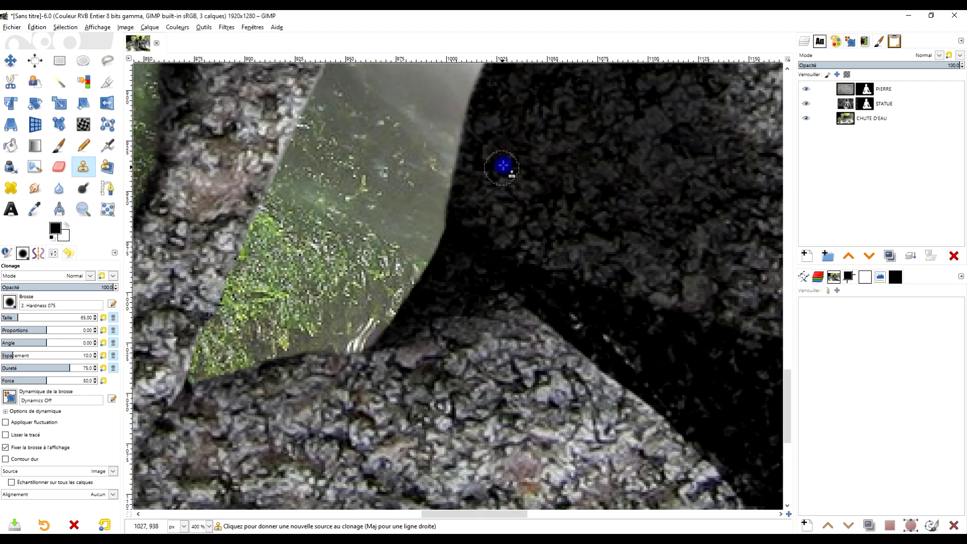
pyautogui.keyDown('ctrl'); pyautogui.click(503, 166); pyautogui.keyUp('ctrl')
pyautogui.moveTo(483, 264)
pyautogui.mouseDown()
pyautogui.moveTo(539, 287)
pyautogui.moveTo(587, 277)
pyautogui.mouseUp()
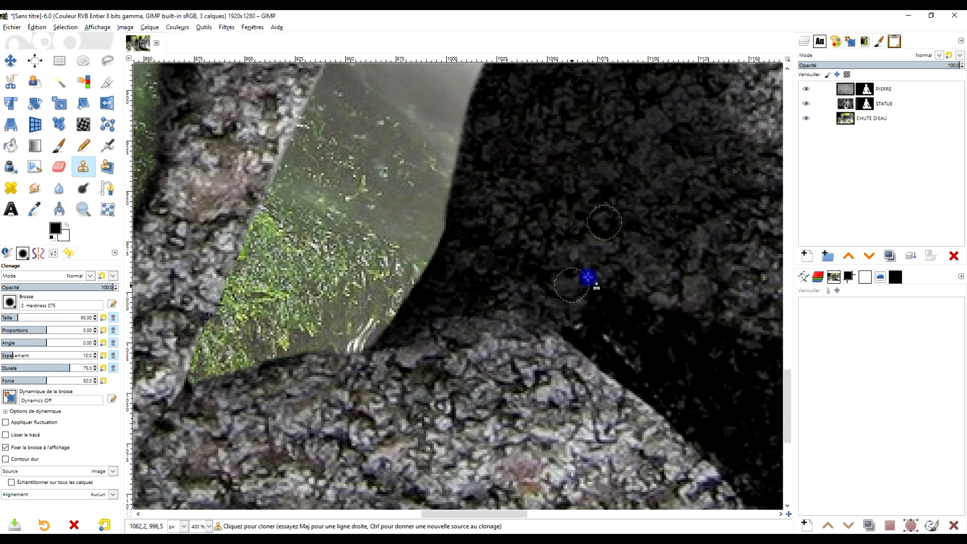
# Sample stone around the waist and hip and clone it over the hip's dark edge.
pyautogui.keyDown('ctrl'); pyautogui.click(639, 194); pyautogui.keyUp('ctrl')
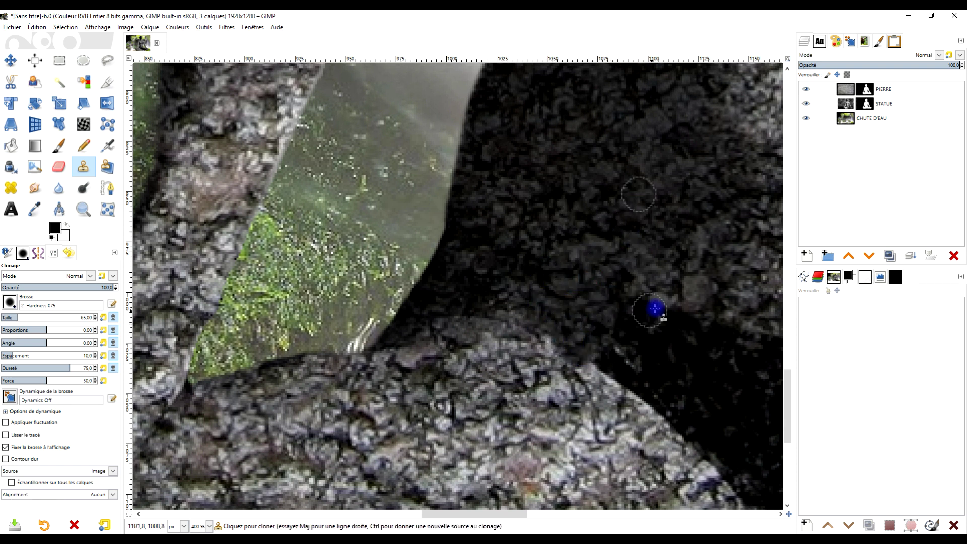
pyautogui.scroll(-3, 655, 308)
pyautogui.hscroll(3, 654, 308)
pyautogui.keyDown('ctrl'); pyautogui.click(499, 298); pyautogui.keyUp('ctrl')
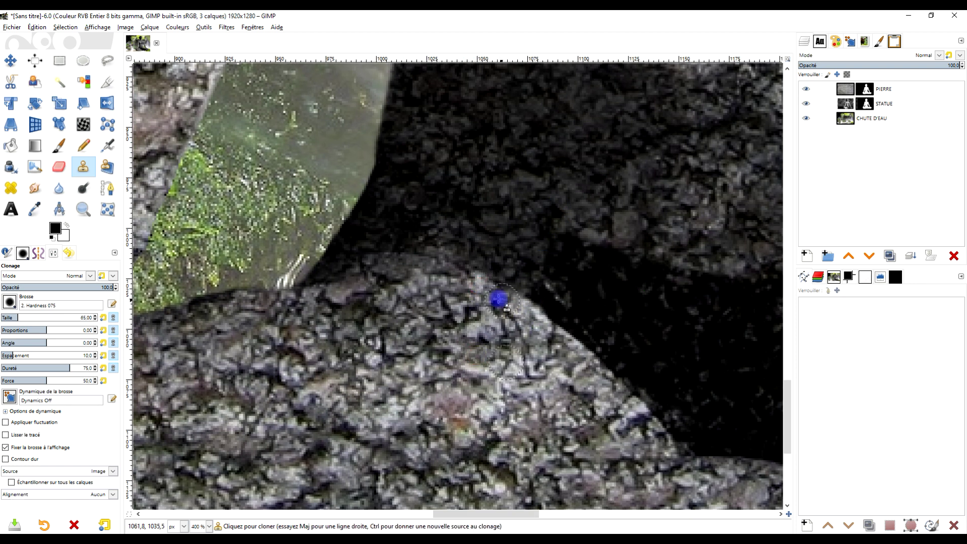
pyautogui.keyDown('ctrl'); pyautogui.scroll(-2, 559, 345); pyautogui.keyUp('ctrl')
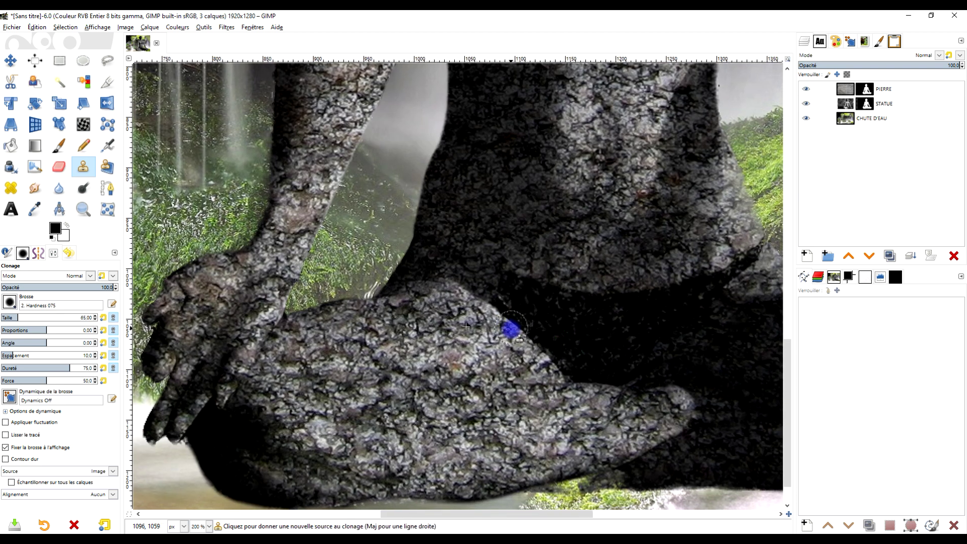
pyautogui.keyDown('ctrl'); pyautogui.click(533, 234); pyautogui.keyUp('ctrl')
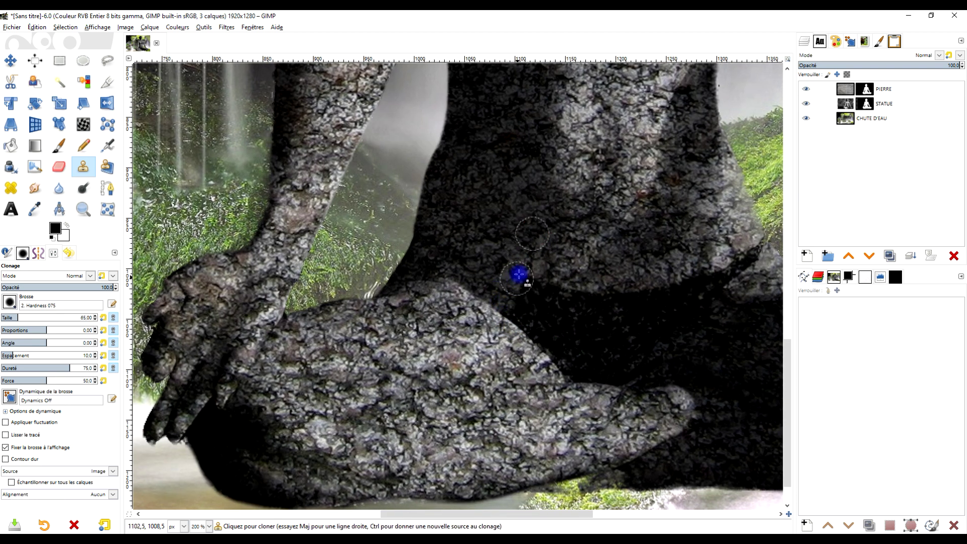
pyautogui.hscroll(2, 522, 240)
pyautogui.scroll(1, 523, 240)
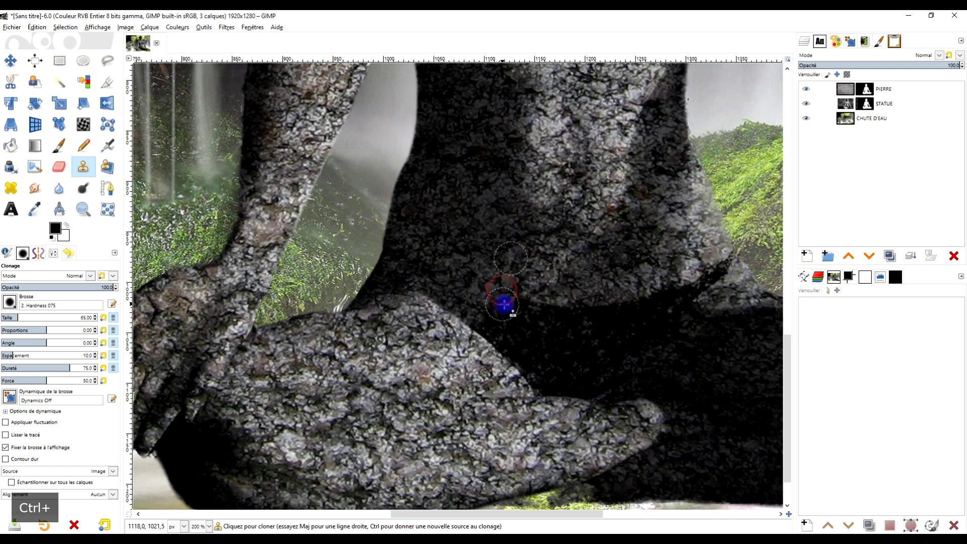
pyautogui.keyDown('ctrl'); pyautogui.click(549, 268); pyautogui.keyUp('ctrl')
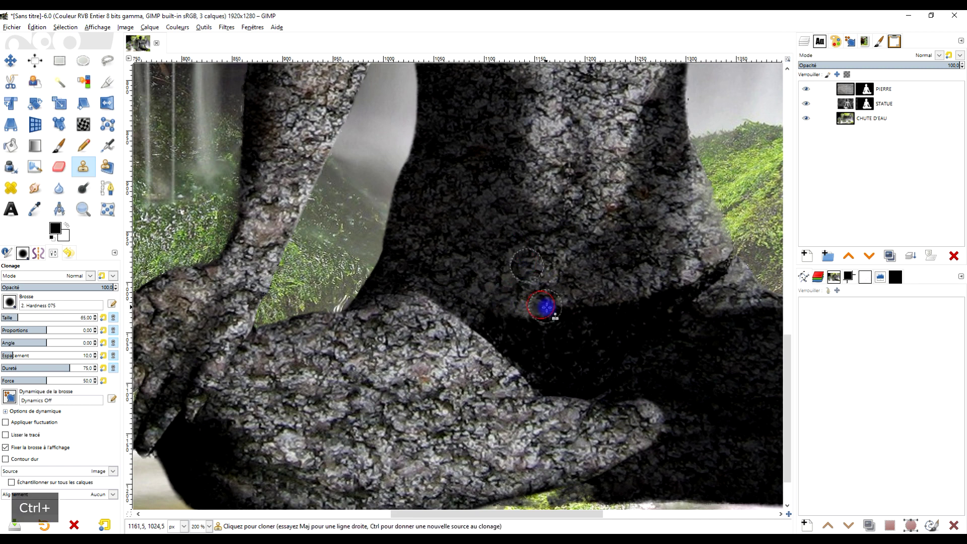
pyautogui.scroll(2, 630, 254)
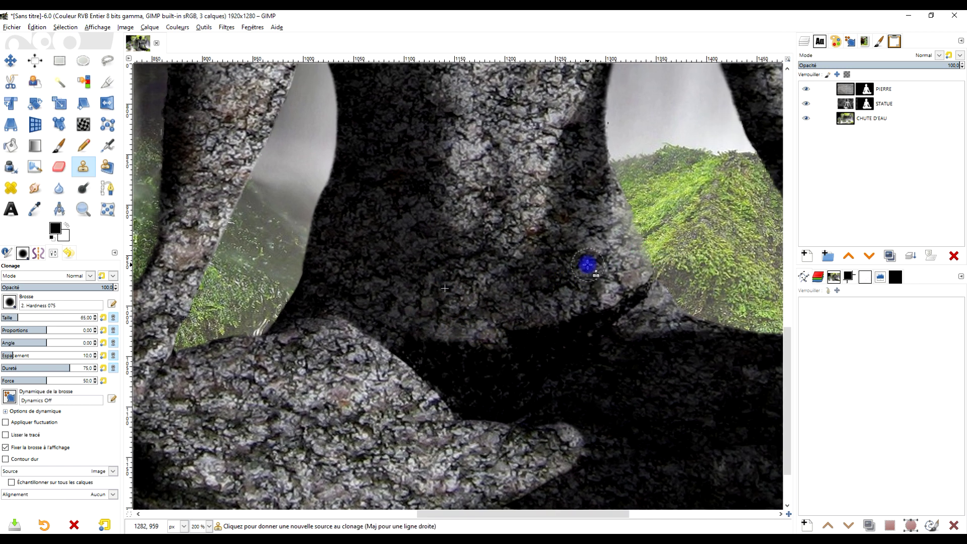
pyautogui.keyDown('ctrl'); pyautogui.click(593, 260); pyautogui.keyUp('ctrl')
pyautogui.moveTo(647, 299); pyautogui.dragTo(665, 294)
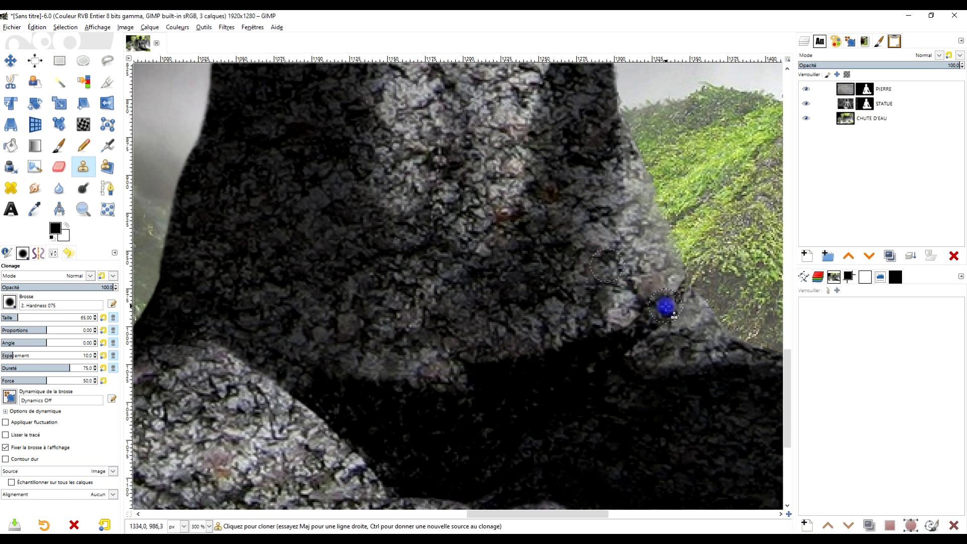
# Paint cloned stone strokes near the hip and over the waist shadow.
pyautogui.keyDown('ctrl'); pyautogui.click(648, 254); pyautogui.keyUp('ctrl')
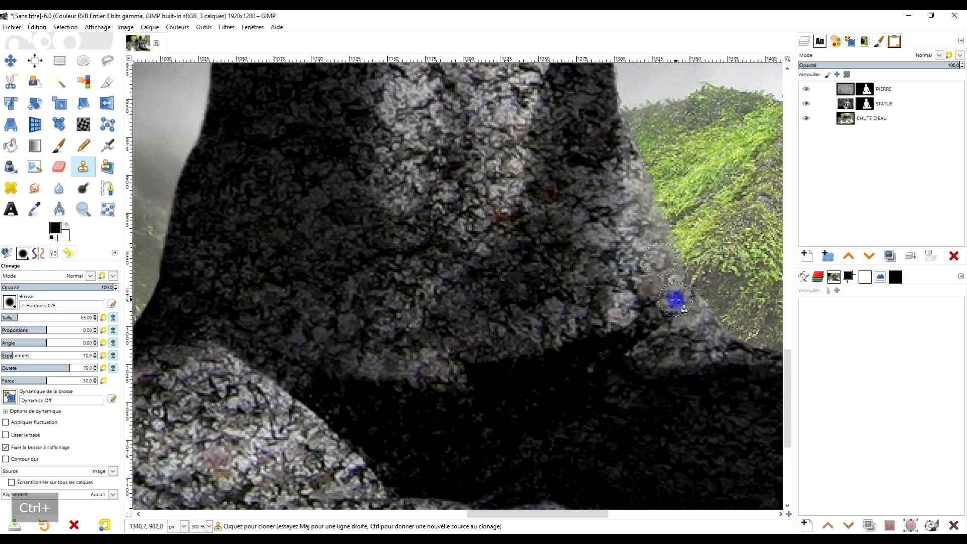
pyautogui.keyDown('ctrl'); pyautogui.click(652, 319); pyautogui.keyUp('ctrl')
pyautogui.moveTo(643, 330); pyautogui.dragTo(488, 360)
pyautogui.keyDown('ctrl'); pyautogui.click(601, 278); pyautogui.keyUp('ctrl')
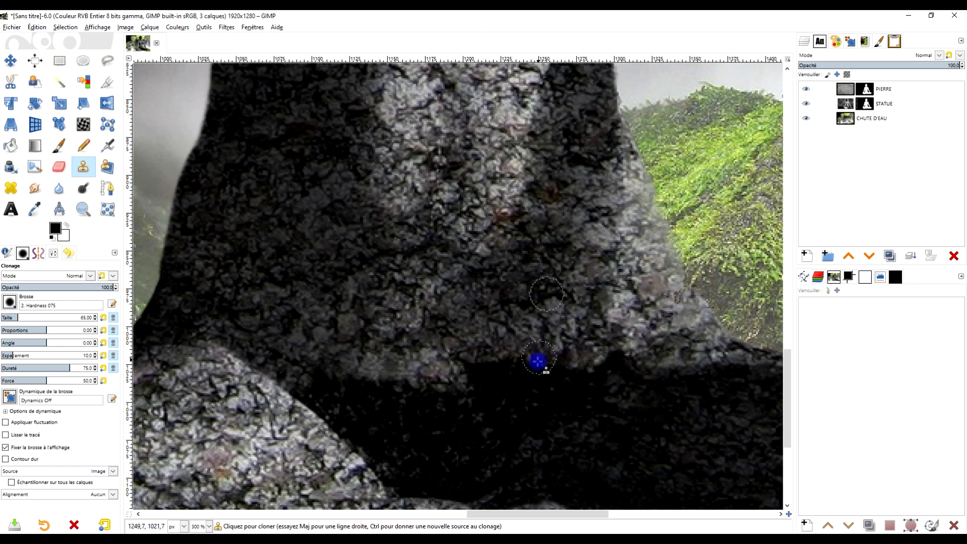
pyautogui.keyDown('ctrl'); pyautogui.click(477, 356); pyautogui.keyUp('ctrl')
pyautogui.moveTo(507, 371); pyautogui.dragTo(592, 349)
# Sample another stone patch and pan to bring the statue's lap into view.
pyautogui.keyDown('ctrl'); pyautogui.click(572, 300); pyautogui.keyUp('ctrl')
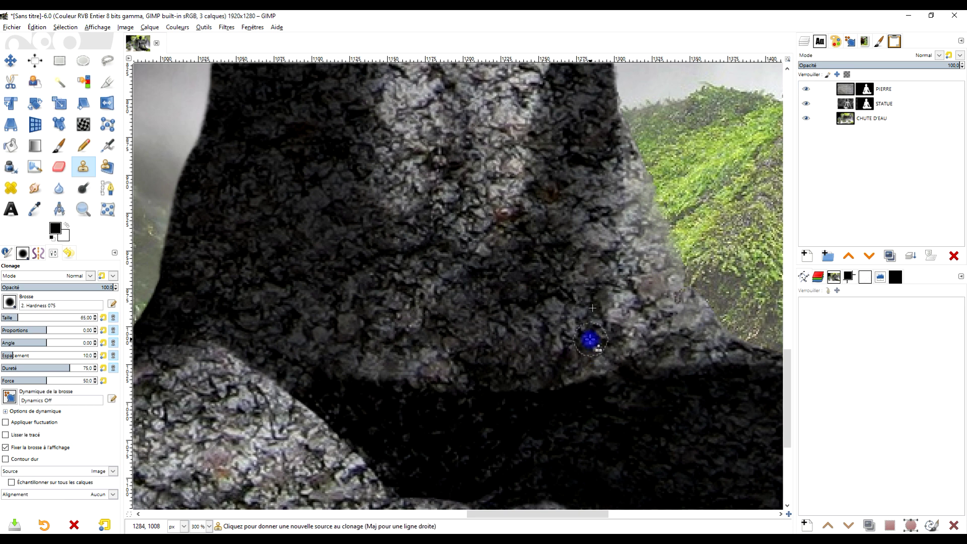
pyautogui.scroll(-2, 596, 338)
pyautogui.scroll(2, 599, 333)
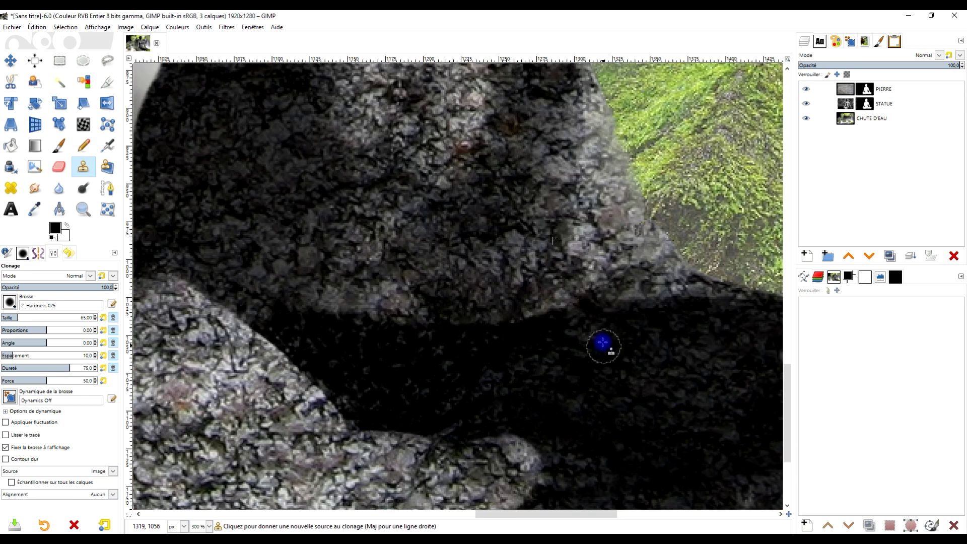
pyautogui.keyDown('ctrl'); pyautogui.click(602, 343); pyautogui.keyUp('ctrl')
pyautogui.scroll(-2, 556, 222)
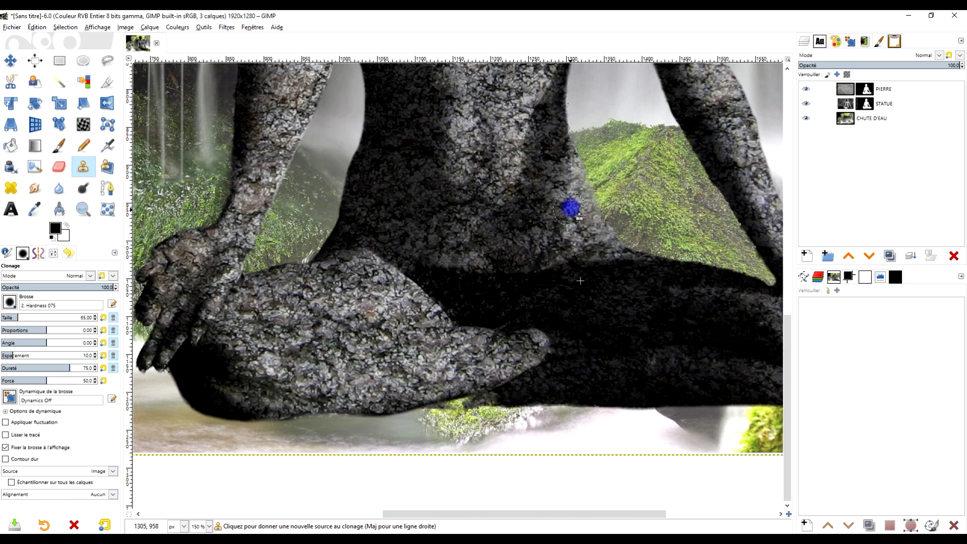
pyautogui.moveTo(580, 280); pyautogui.dragTo(611, 372)
pyautogui.scroll(2, 432, 384)
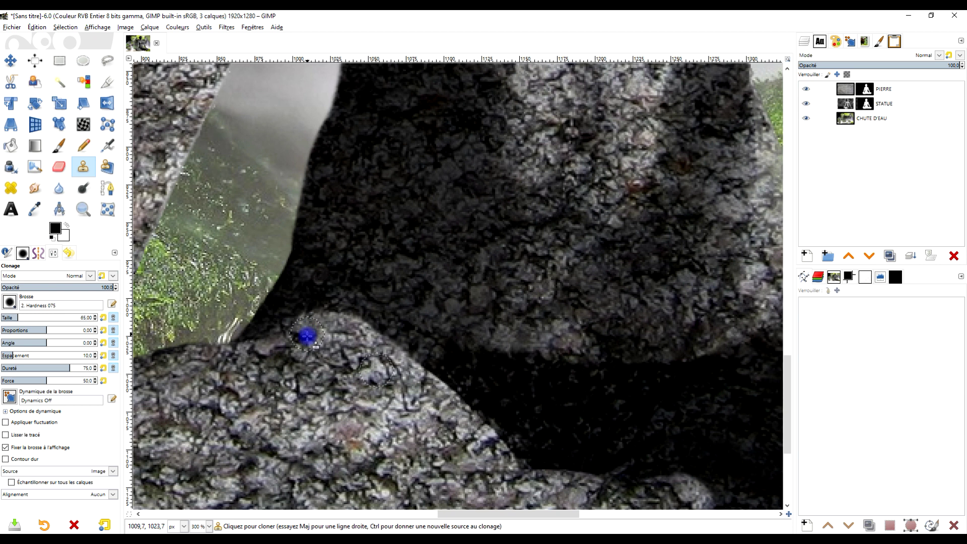
# Lower clone opacity to about 38 and dab faint stone along the leg's dark edge.
pyautogui.click(44, 287)
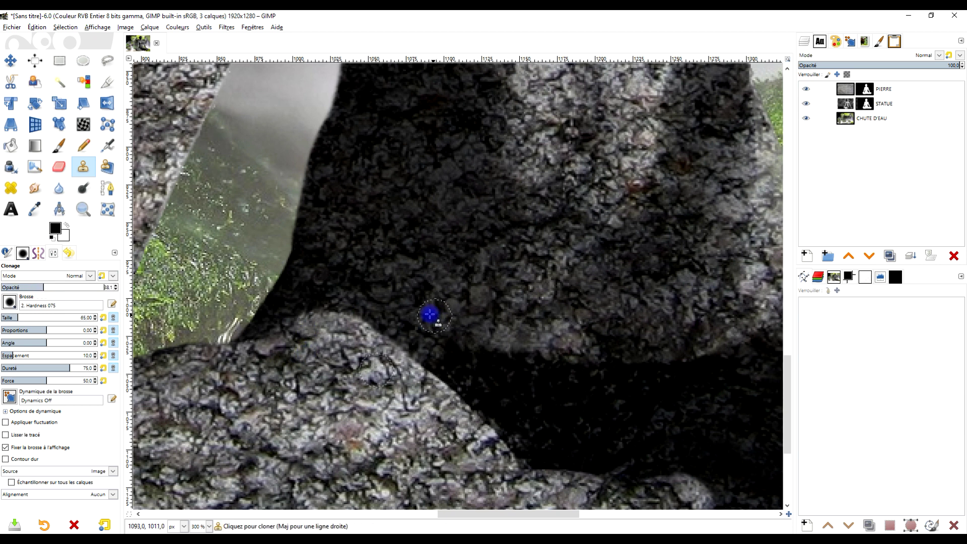
pyautogui.keyDown('ctrl'); pyautogui.click(369, 288); pyautogui.keyUp('ctrl')
pyautogui.moveTo(374, 319)
pyautogui.mouseDown()
pyautogui.moveTo(365, 315)
pyautogui.moveTo(398, 338)
pyautogui.mouseUp()
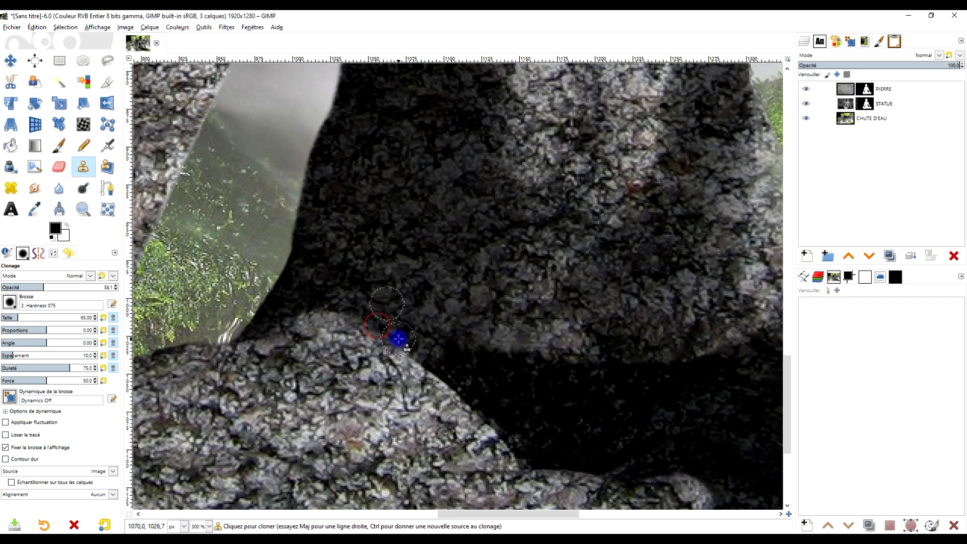
pyautogui.click(308, 310)
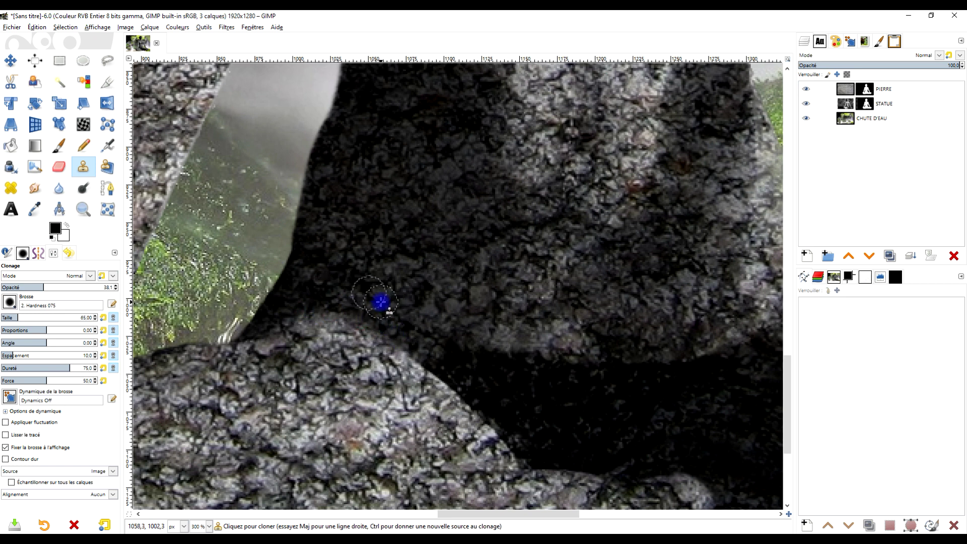
pyautogui.keyDown('ctrl'); pyautogui.click(423, 394); pyautogui.keyUp('ctrl')
pyautogui.click(431, 377)
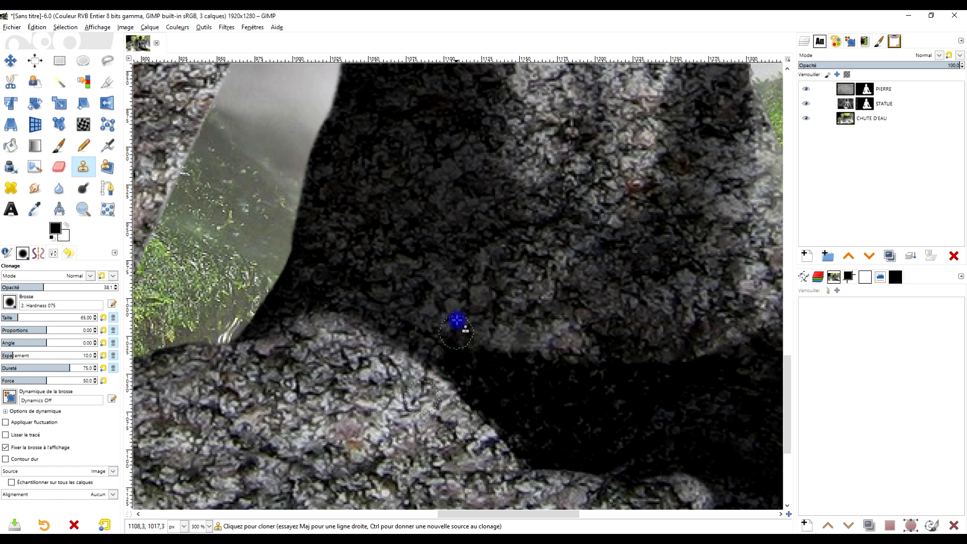
# Sample fresh stone patches and clone them over the shadowed belly area.
pyautogui.keyDown('ctrl'); pyautogui.click(465, 301); pyautogui.keyUp('ctrl')
pyautogui.click(504, 347)
pyautogui.press('ctrl')
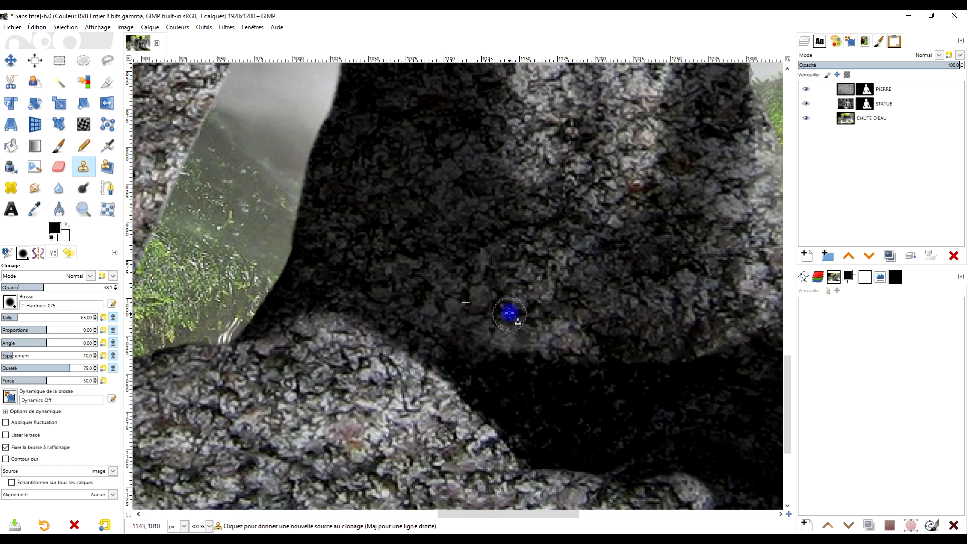
pyautogui.keyDown('ctrl'); pyautogui.click(498, 319); pyautogui.keyUp('ctrl')
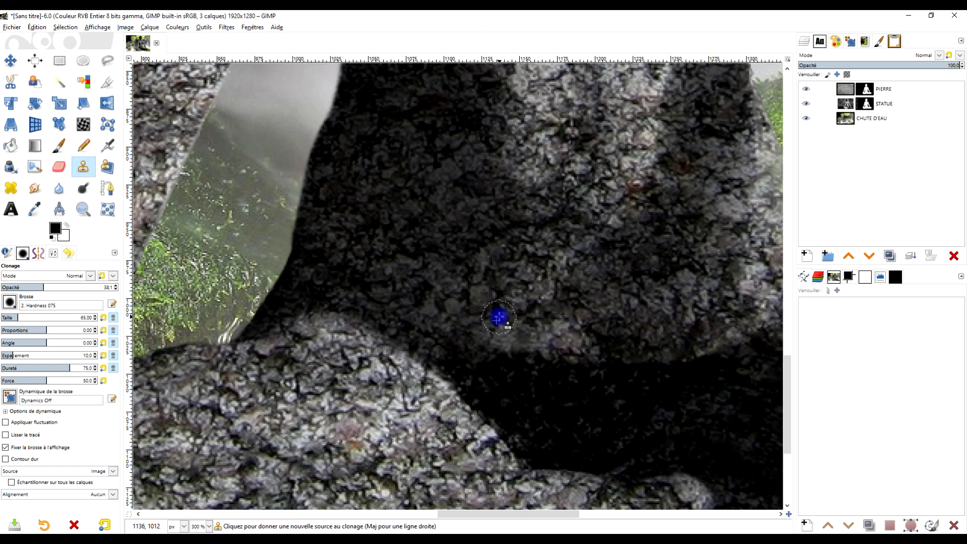
pyautogui.keyDown('ctrl'); pyautogui.click(551, 322); pyautogui.keyUp('ctrl')
pyautogui.keyDown('ctrl'); pyautogui.click(661, 312); pyautogui.keyUp('ctrl')
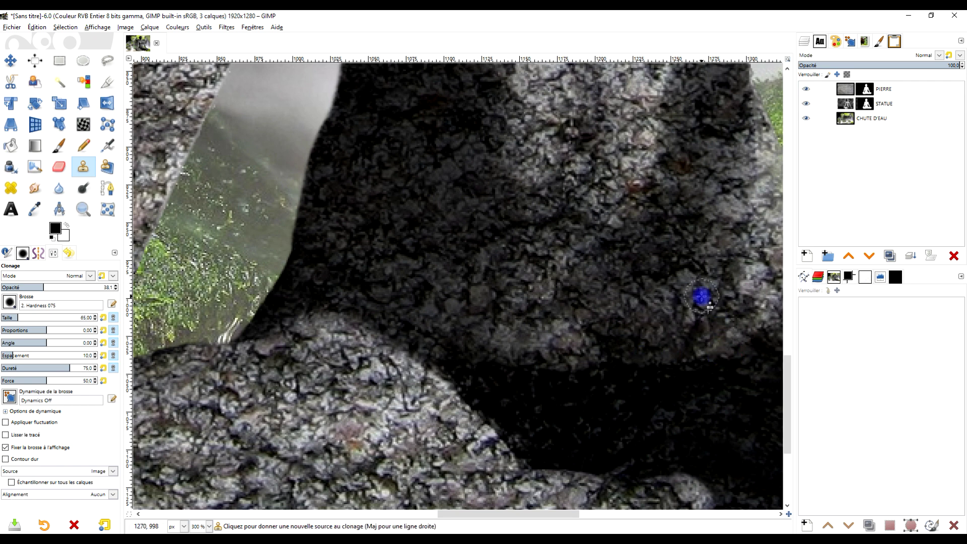
pyautogui.scroll(-2, 699, 255)
pyautogui.scroll(5, 700, 256)
pyautogui.scroll(-1, 643, 408)
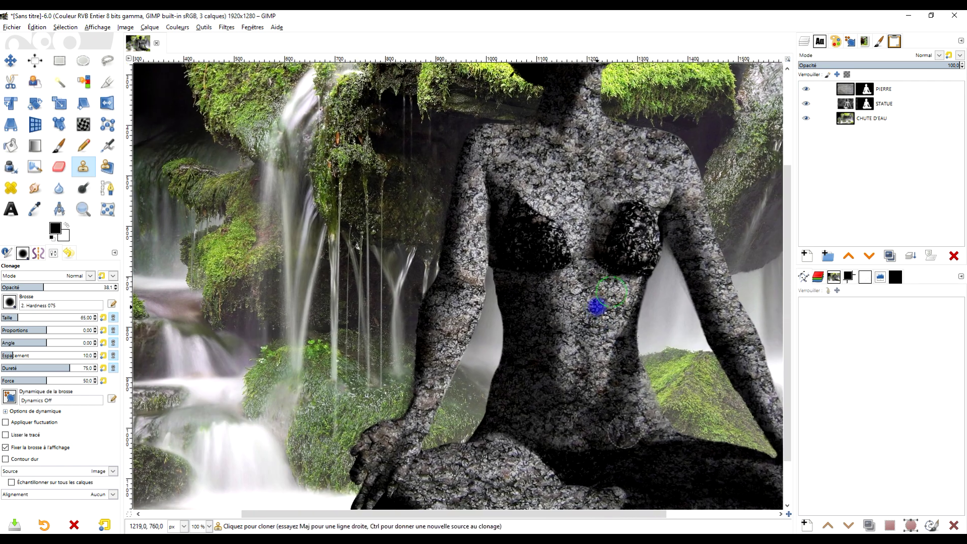
# Clone stone from the upper chest over the dark area between the breasts.
pyautogui.scroll(3, 562, 218)
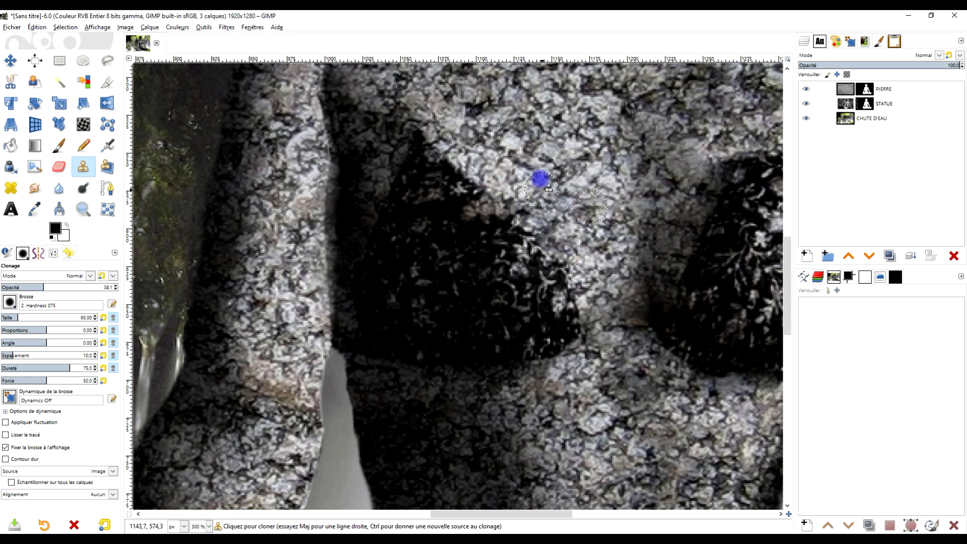
pyautogui.keyDown('ctrl'); pyautogui.click(473, 181); pyautogui.keyUp('ctrl')
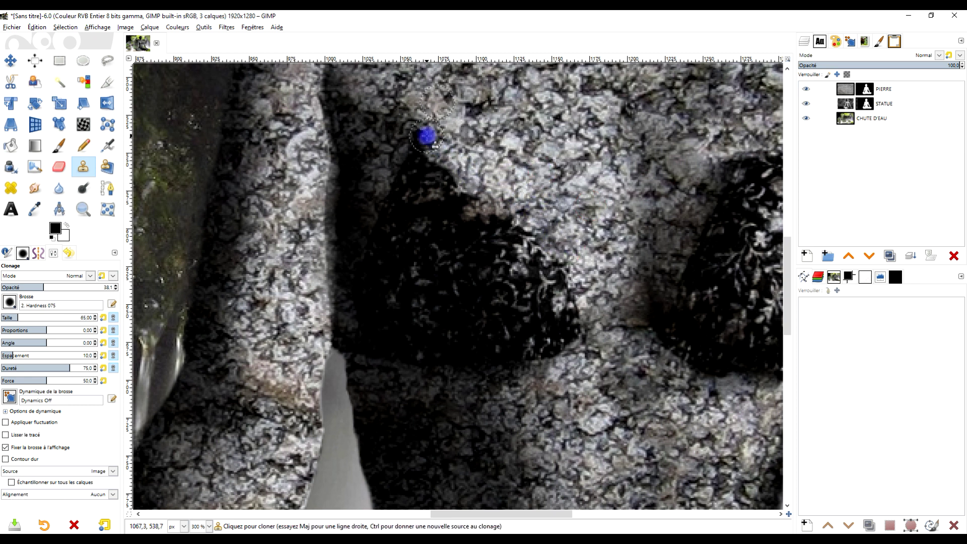
pyautogui.keyDown('ctrl'); pyautogui.click(472, 113); pyautogui.keyUp('ctrl')
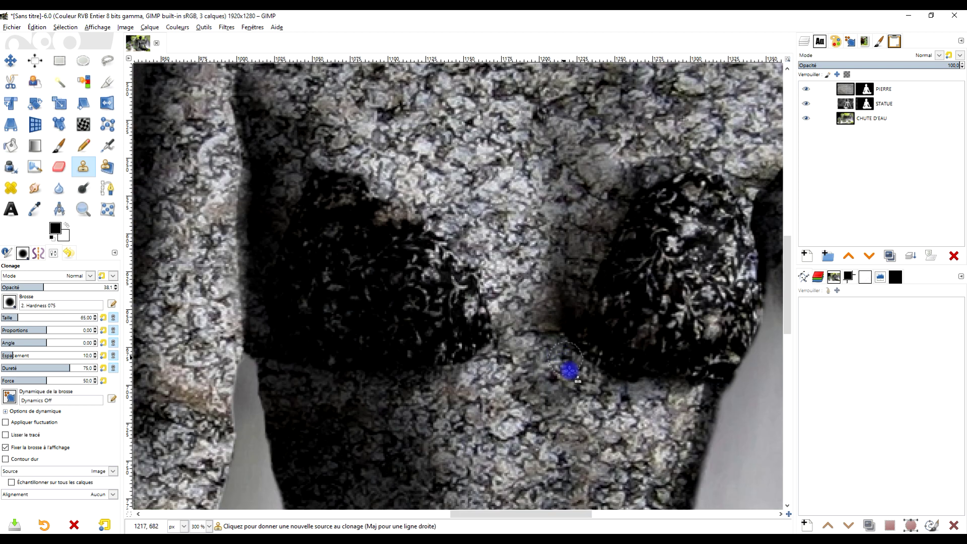
pyautogui.moveTo(568, 355); pyautogui.dragTo(638, 386)
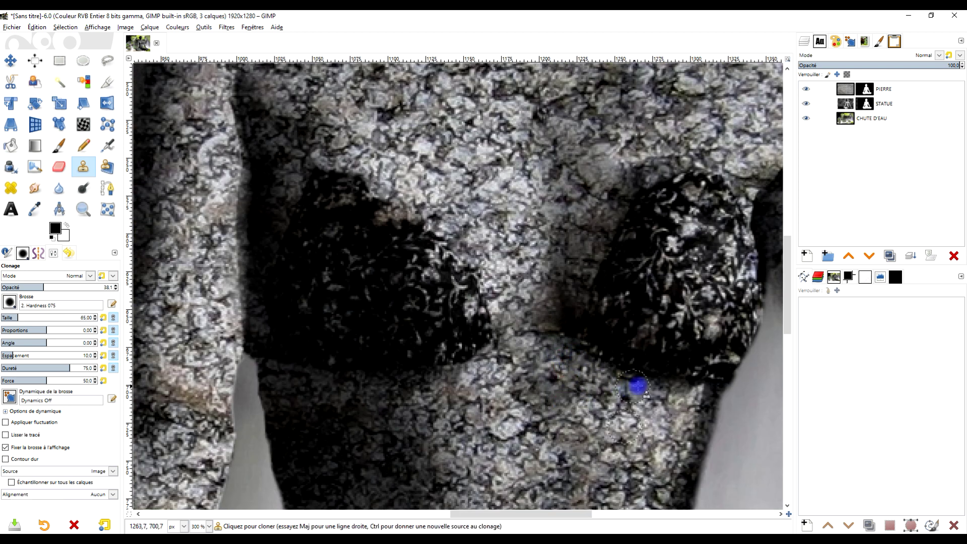
# Sample lower-torso stone and clone it onto the dark side of the torso.
pyautogui.keyDown('ctrl'); pyautogui.click(467, 381); pyautogui.keyUp('ctrl')
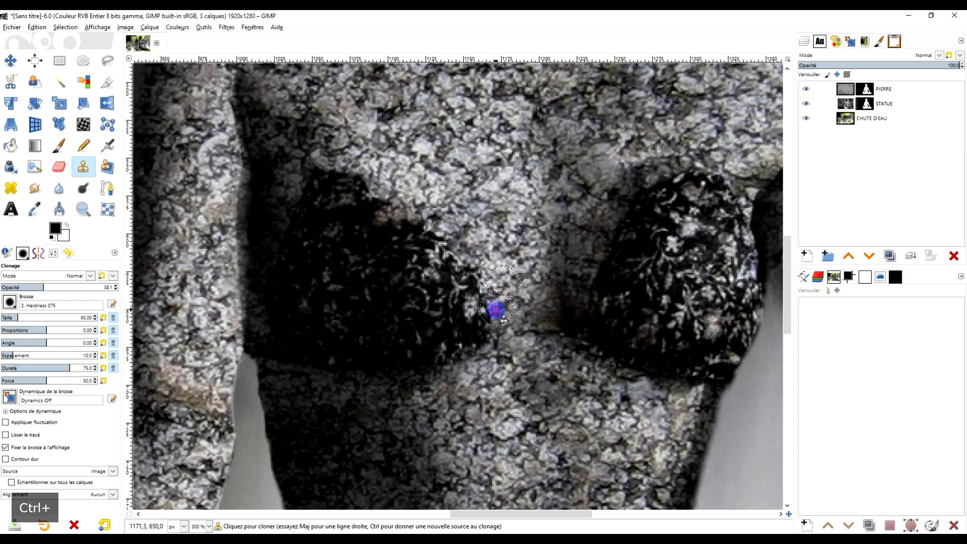
pyautogui.keyDown('ctrl'); pyautogui.click(462, 245); pyautogui.keyUp('ctrl')
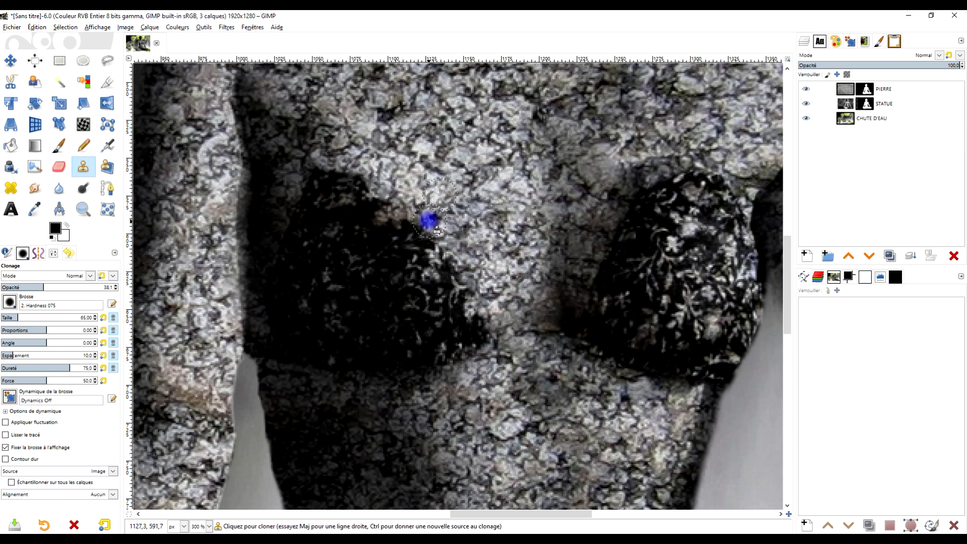
pyautogui.keyDown('ctrl'); pyautogui.click(345, 411); pyautogui.keyUp('ctrl')
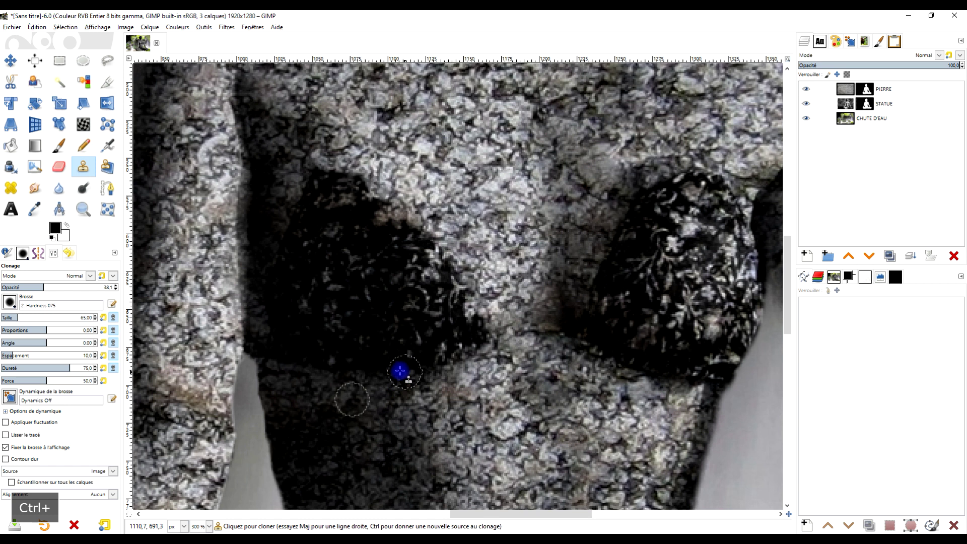
pyautogui.keyDown('ctrl'); pyautogui.click(398, 394); pyautogui.keyUp('ctrl')
pyautogui.keyDown('ctrl'); pyautogui.click(293, 401); pyautogui.keyUp('ctrl')
pyautogui.keyDown('ctrl'); pyautogui.click(321, 387); pyautogui.keyUp('ctrl')
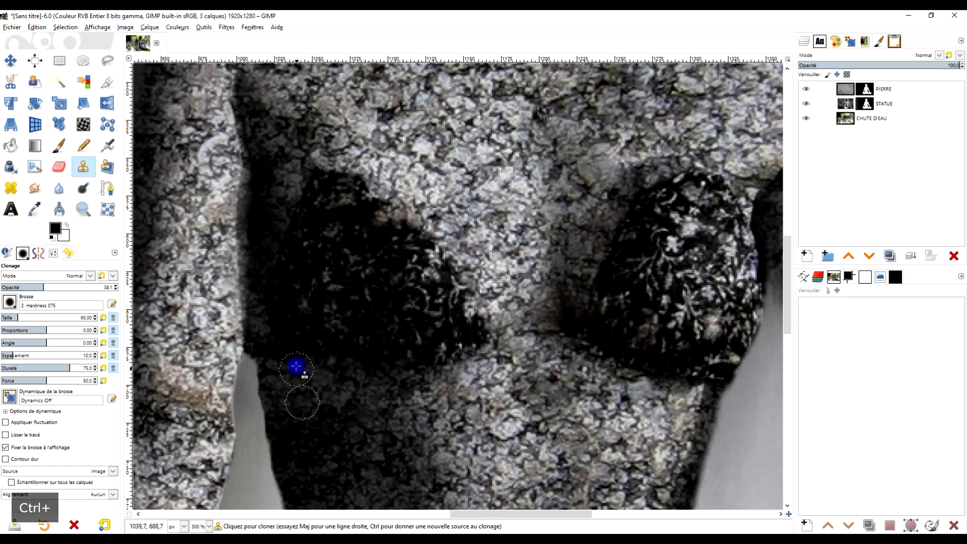
# Clone stone from near the left shoulder over the dark left breast area.
pyautogui.scroll(-3, 323, 392)
pyautogui.scroll(3, 306, 356)
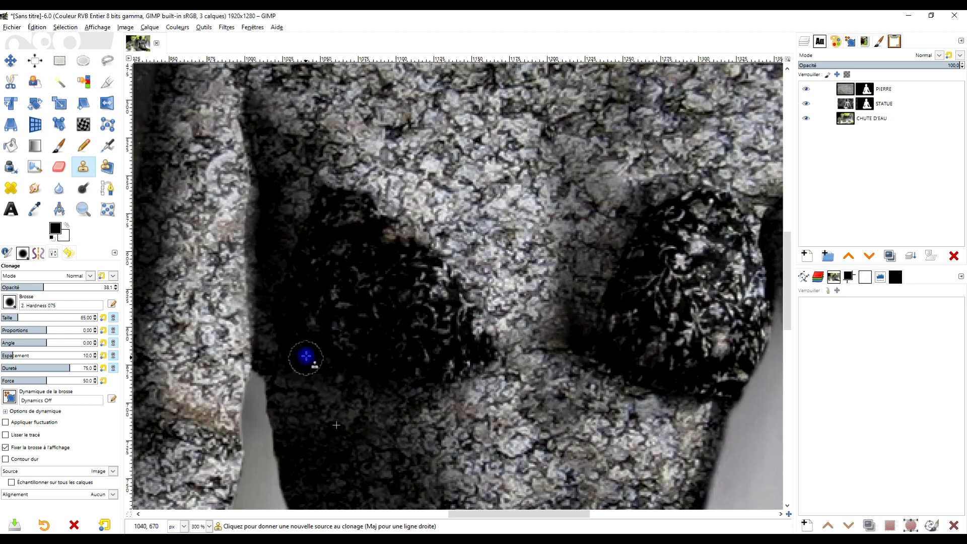
pyautogui.keyDown('ctrl'); pyautogui.click(284, 194); pyautogui.keyUp('ctrl')
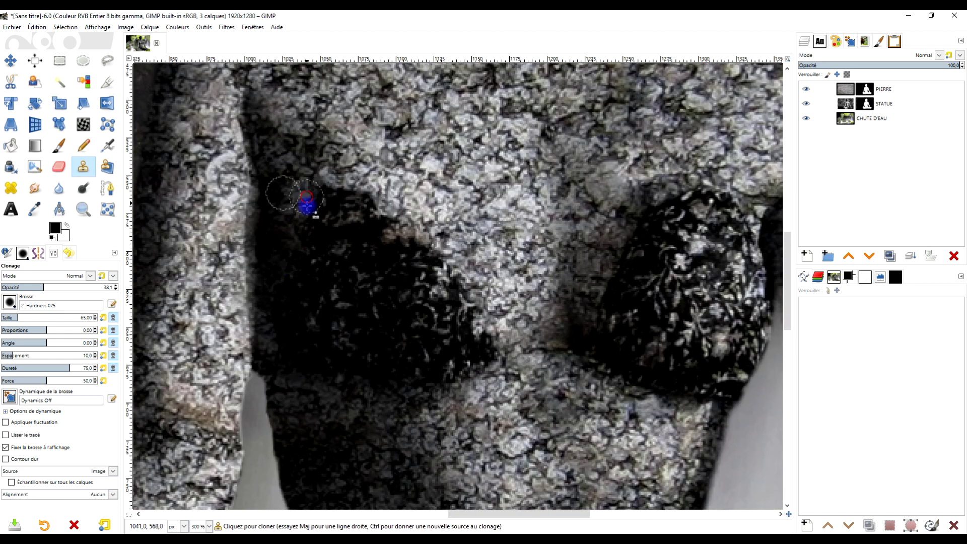
pyautogui.keyDown('ctrl'); pyautogui.click(348, 157); pyautogui.keyUp('ctrl')
pyautogui.click(345, 189)
pyautogui.scroll(-2, 526, 227)
pyautogui.scroll(-1, 532, 226)
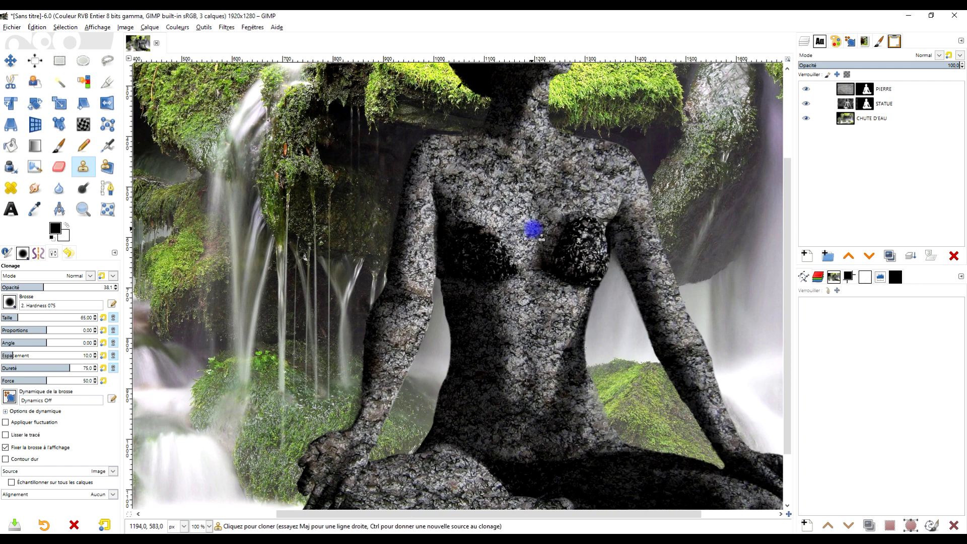
pyautogui.scroll(3, 513, 284)
# Dab cloned stone into the shadow under the chest.
pyautogui.keyDown('ctrl'); pyautogui.click(524, 318); pyautogui.keyUp('ctrl')
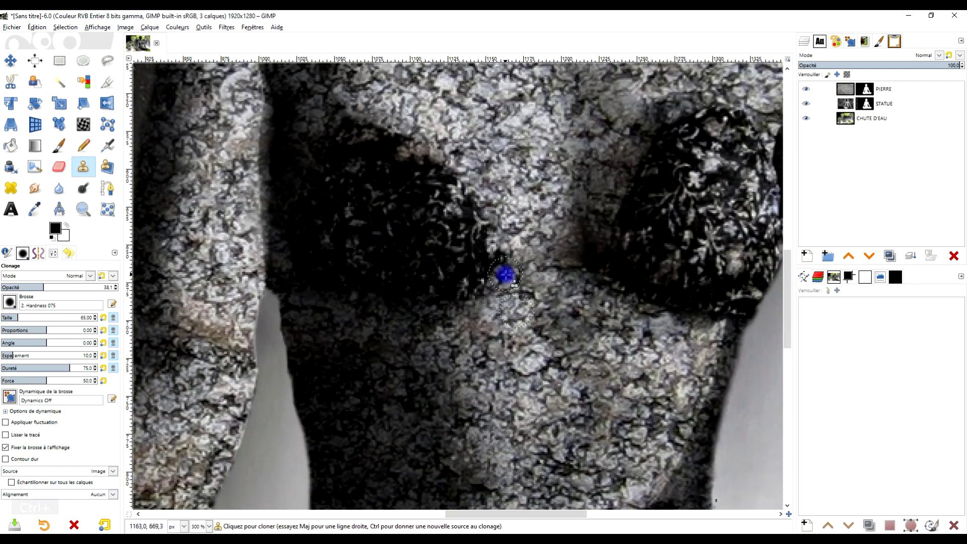
pyautogui.scroll(-3, 521, 257)
pyautogui.scroll(2, 539, 263)
pyautogui.scroll(1, 576, 276)
pyautogui.keyDown('ctrl'); pyautogui.click(554, 301); pyautogui.keyUp('ctrl')
pyautogui.click(559, 260)
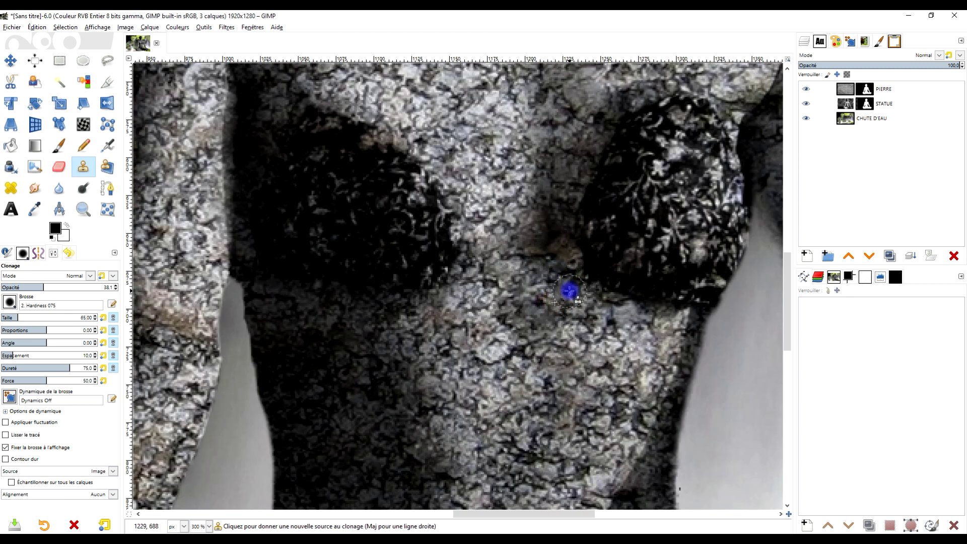
# Clone stone texture onto the top of the right breast.
pyautogui.keyDown('ctrl'); pyautogui.click(559, 189); pyautogui.keyUp('ctrl')
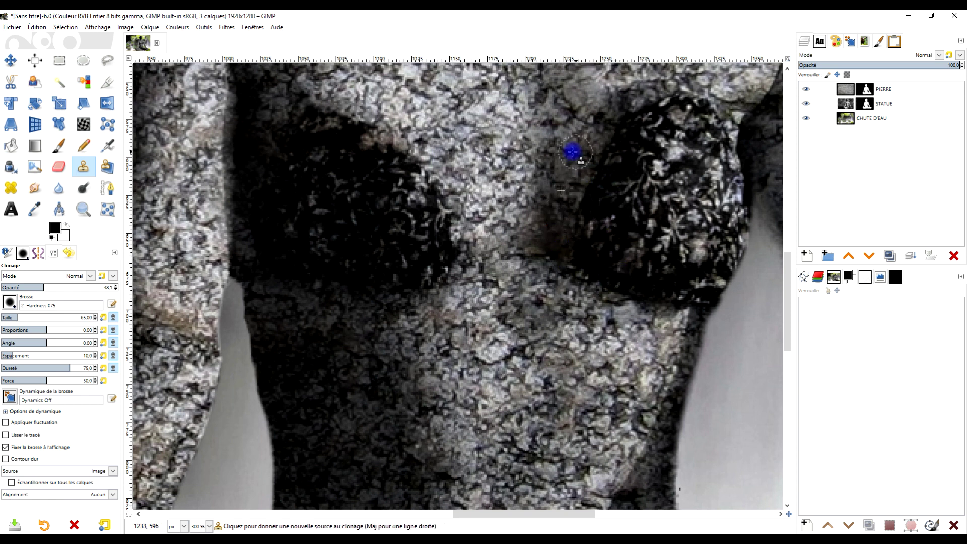
pyautogui.keyDown('ctrl'); pyautogui.click(580, 184); pyautogui.keyUp('ctrl')
pyautogui.click(600, 151)
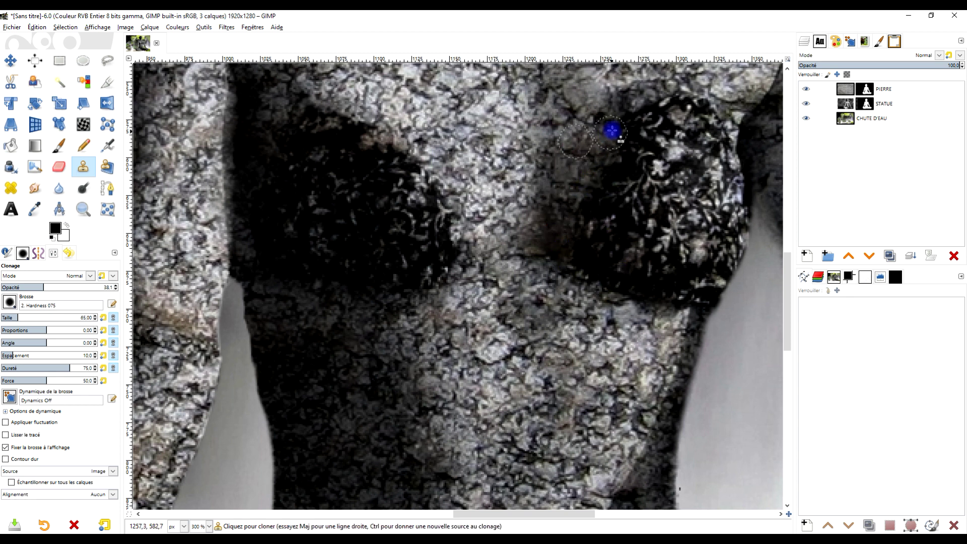
pyautogui.keyDown('ctrl'); pyautogui.scroll(-2, 611, 130); pyautogui.keyUp('ctrl')
pyautogui.scroll(2, 614, 276)
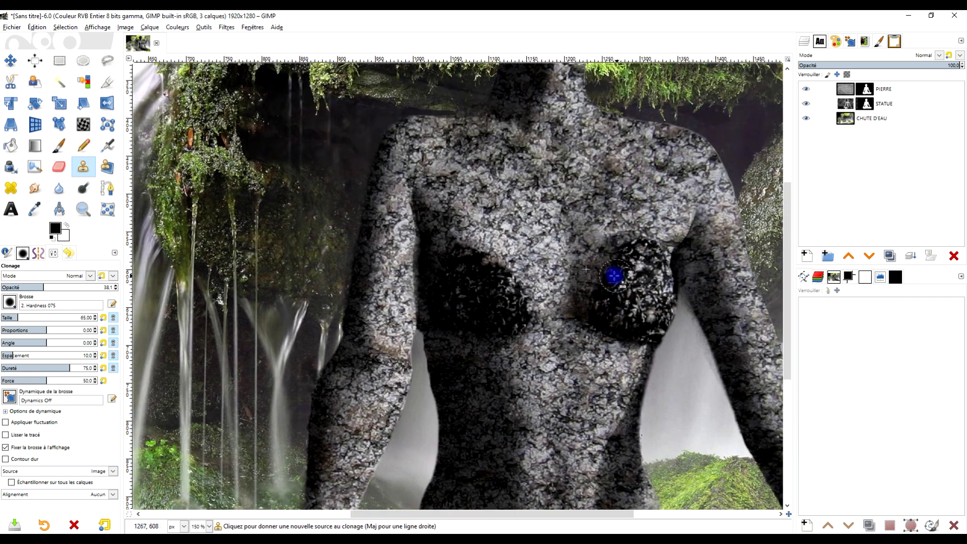
pyautogui.keyDown('ctrl'); pyautogui.scroll(-1, 614, 276); pyautogui.keyUp('ctrl')
pyautogui.keyDown('ctrl'); pyautogui.scroll(-1, 503, 231); pyautogui.keyUp('ctrl')
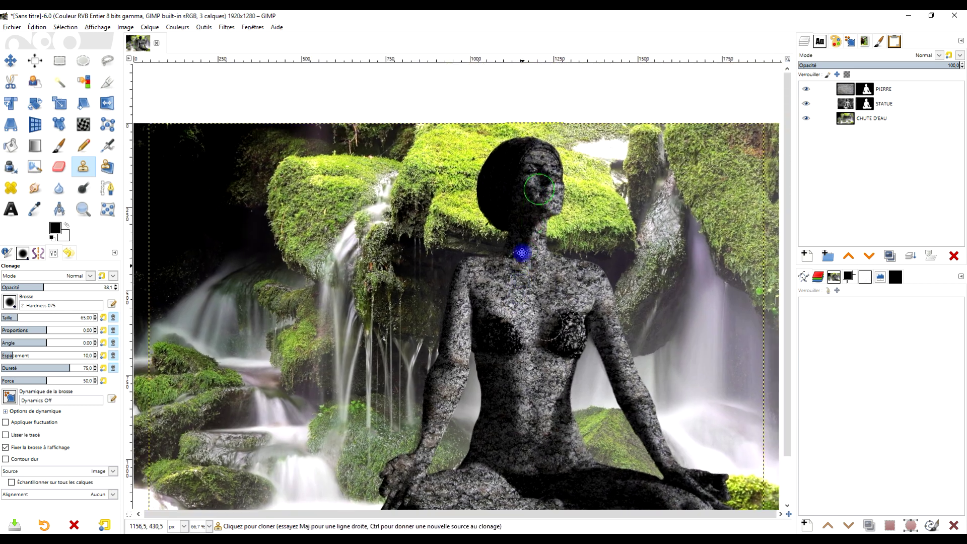
# Fit the STATUE layer to the image size.
pyautogui.scroll(-1, 522, 254)
pyautogui.scroll(-2, 518, 233)
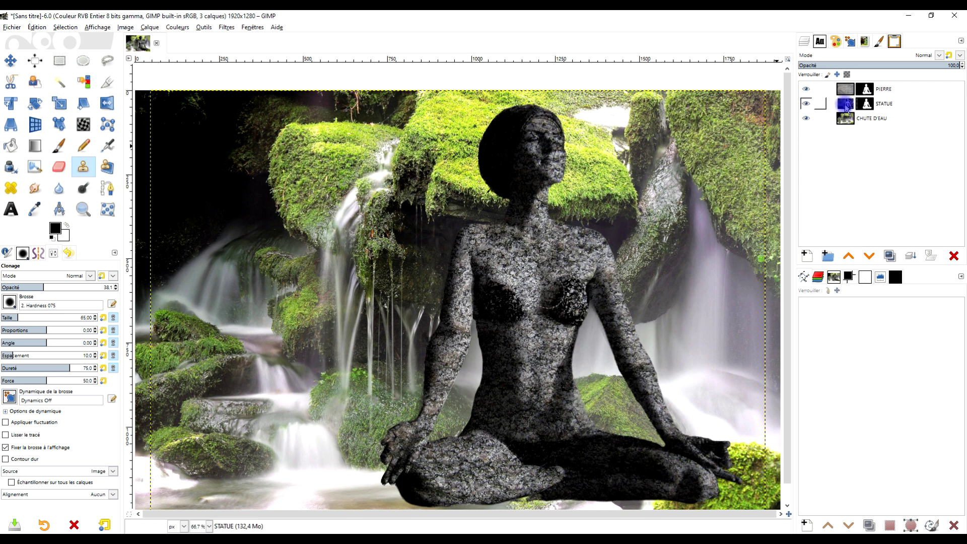
pyautogui.rightClick(843, 104)
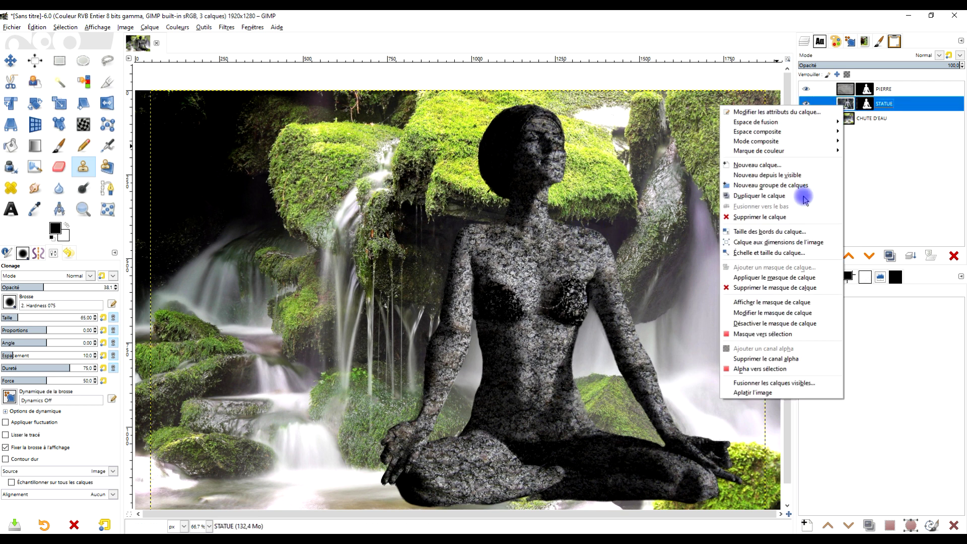
pyautogui.click(797, 242)
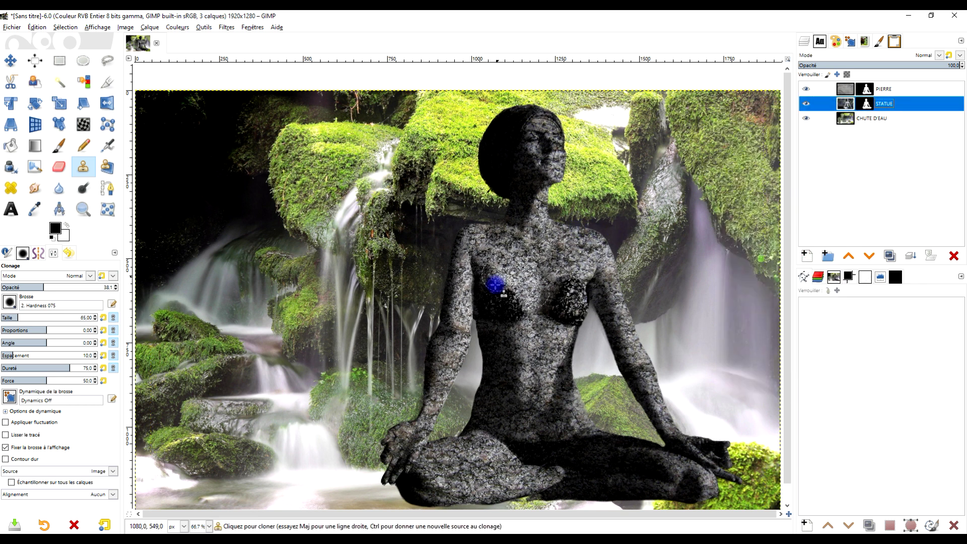
# Duplicate the CHUTE D'EAU layer and move the copy to the top of the stack.
pyautogui.scroll(-1, 496, 280)
pyautogui.scroll(1, 533, 282)
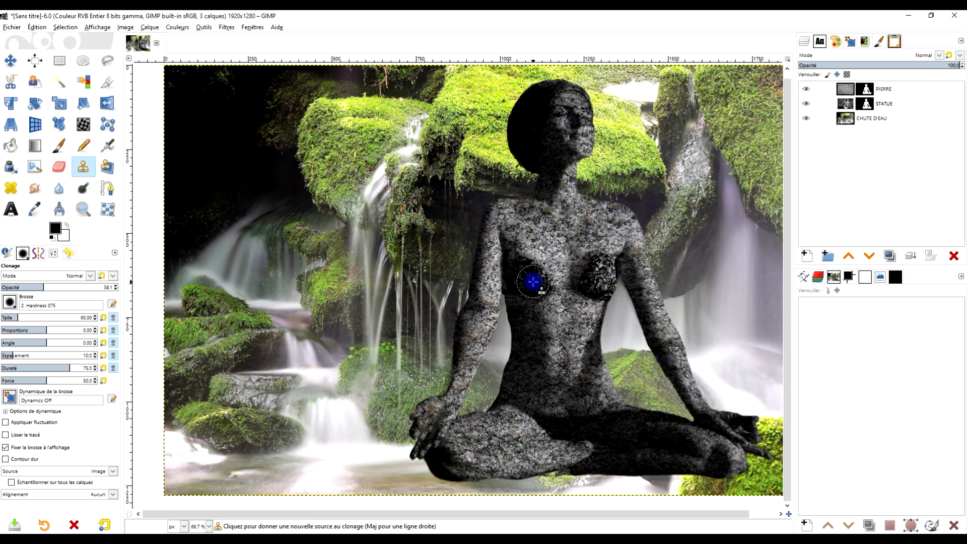
pyautogui.click(840, 120)
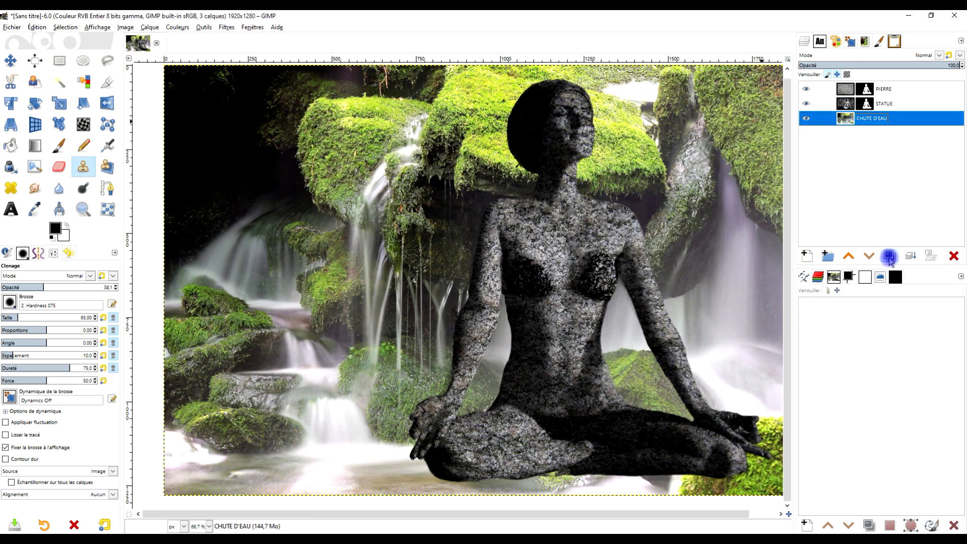
pyautogui.click(889, 257)
pyautogui.moveTo(846, 120); pyautogui.dragTo(844, 89)
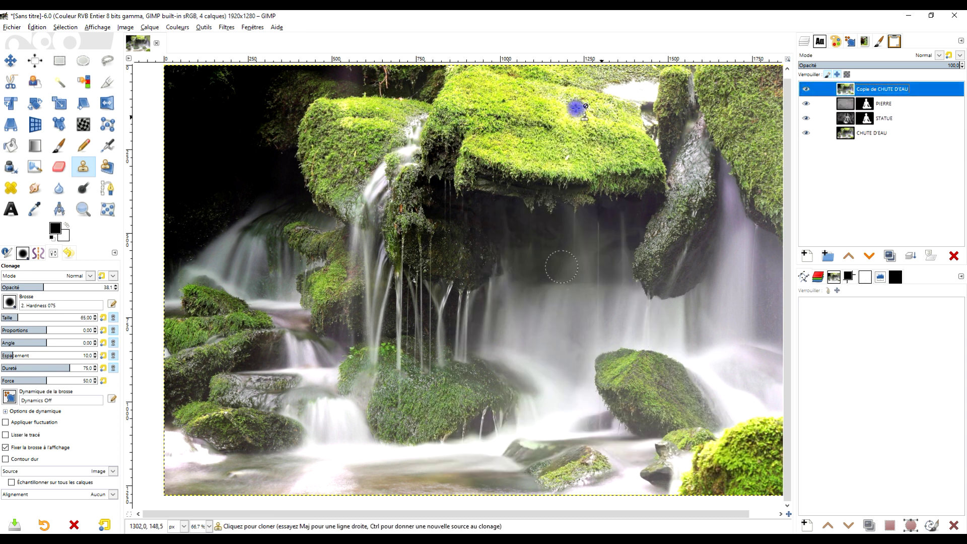
# Outline the mossy top rock with Free Select, then copy and paste it.
pyautogui.click(106, 64)
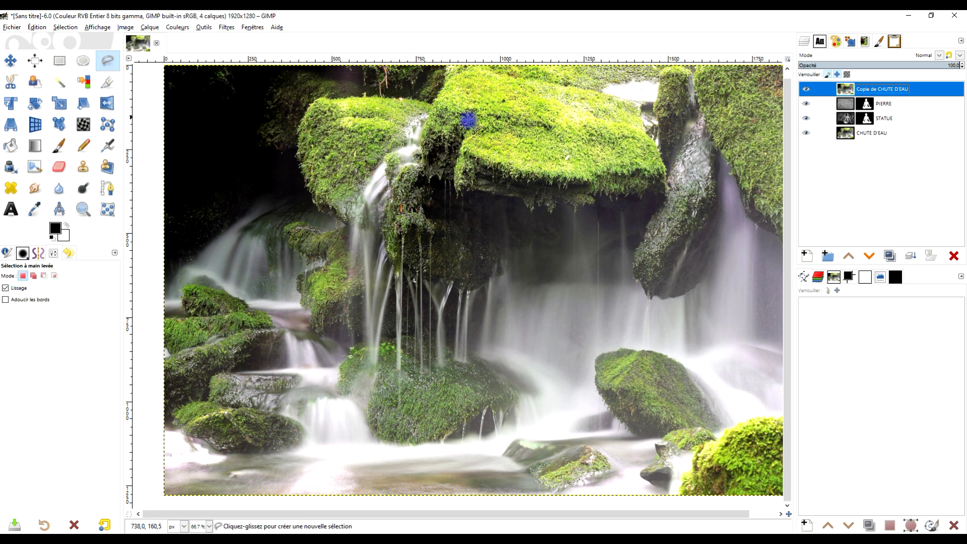
pyautogui.click(552, 87)
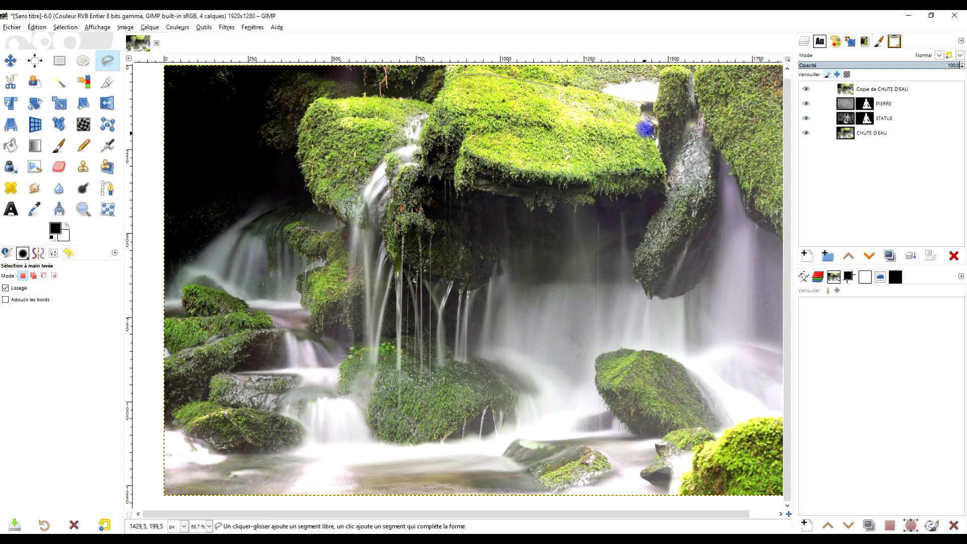
pyautogui.doubleClick(554, 86)
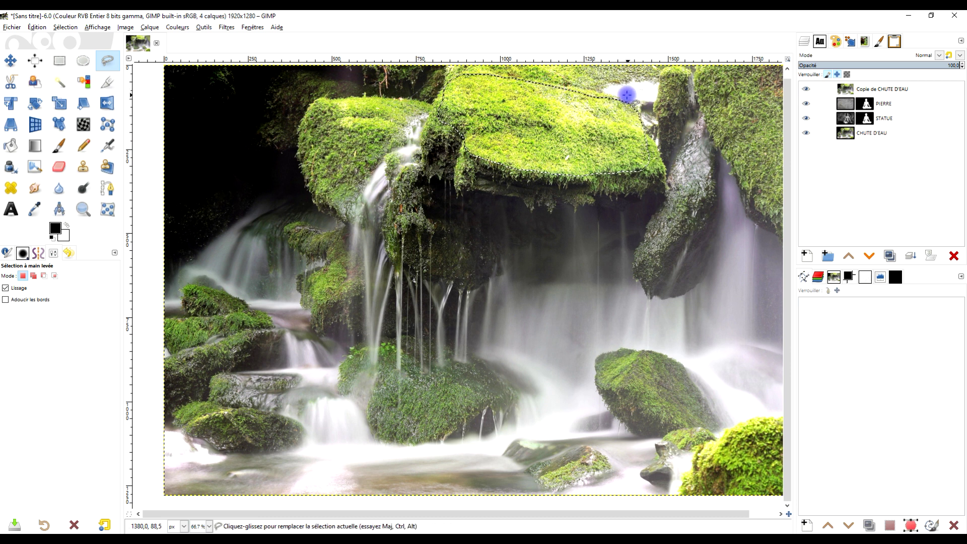
pyautogui.hotkey('ctrl', 'c')
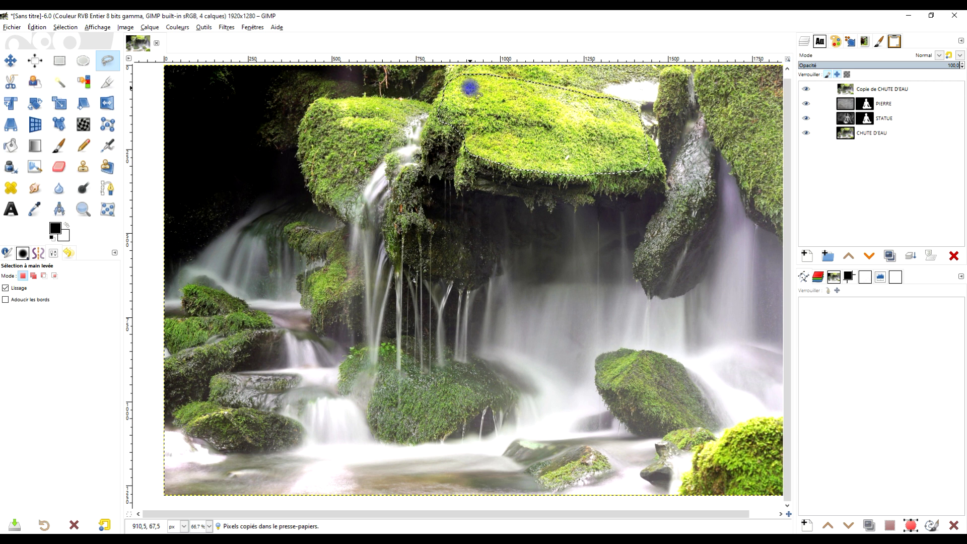
pyautogui.hotkey('ctrl', 'v')
# Keep the rock as layer 'Calque copié', clear the selection, and select Copie de CHUTE D'EAU.
pyautogui.click(38, 28)
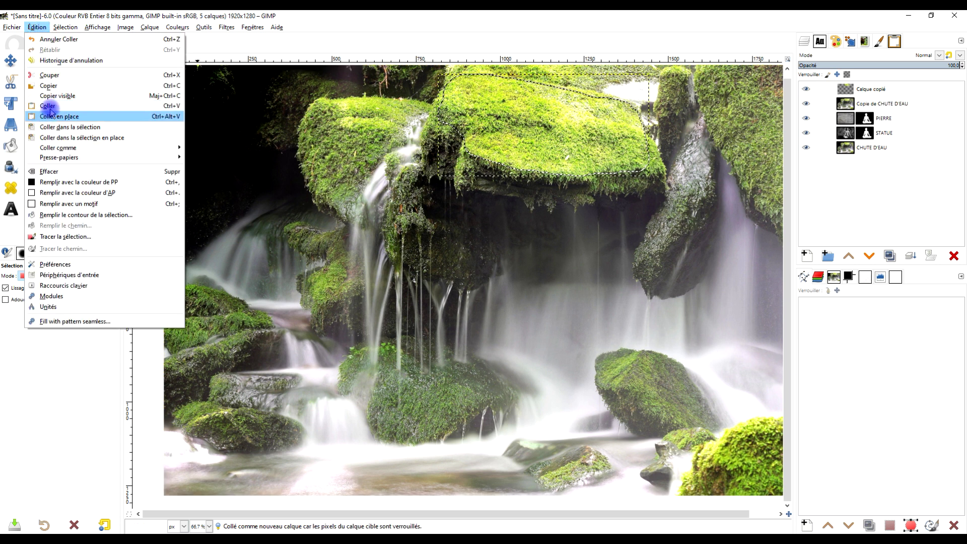
pyautogui.click(794, 109)
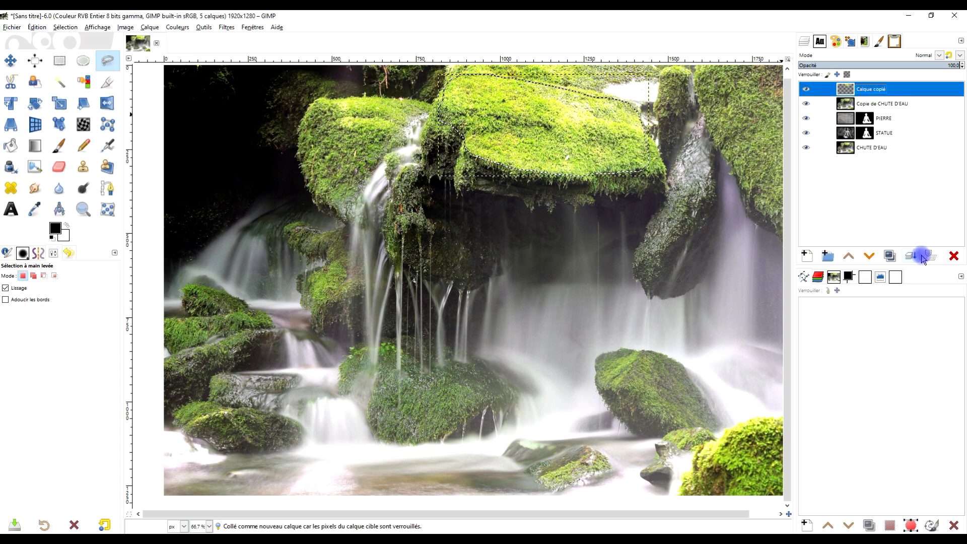
pyautogui.click(564, 193)
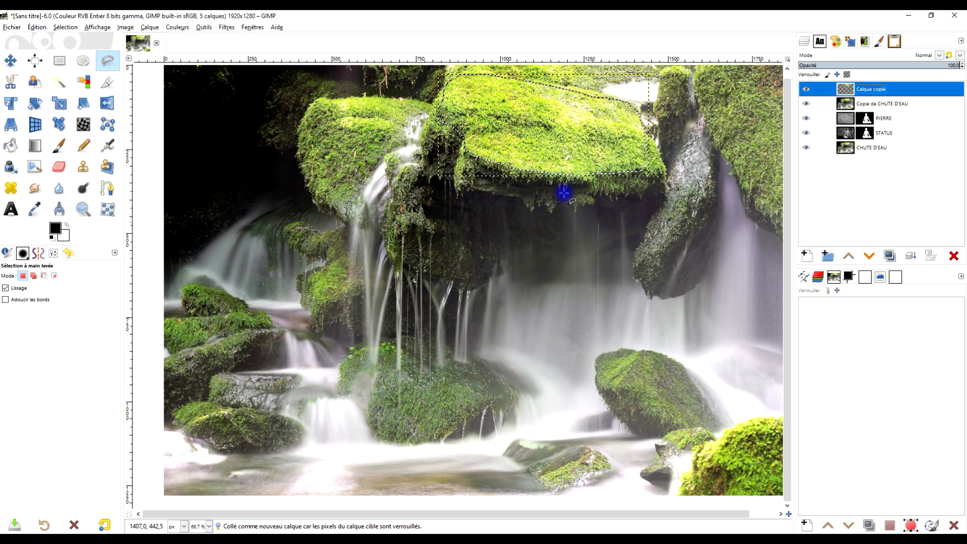
pyautogui.click(78, 32)
pyautogui.click(76, 52)
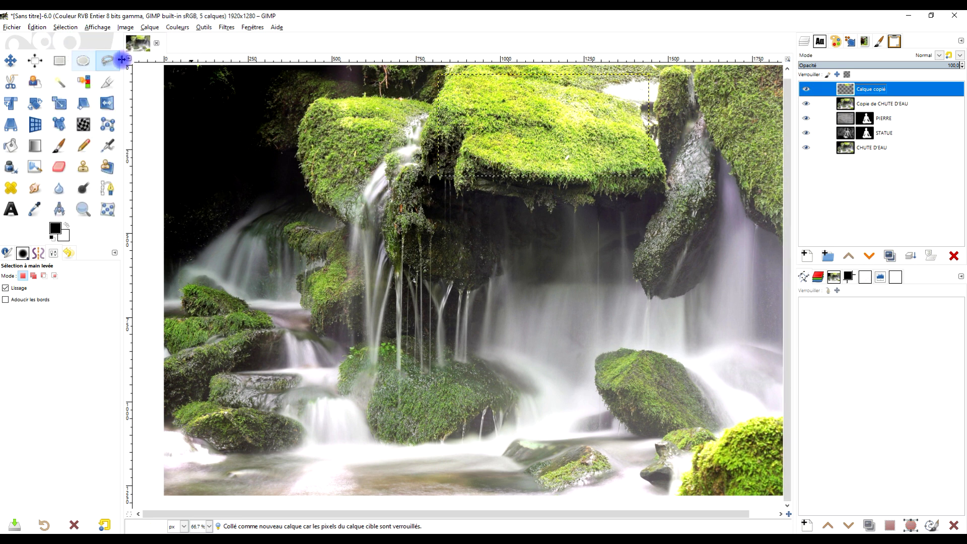
pyautogui.click(842, 105)
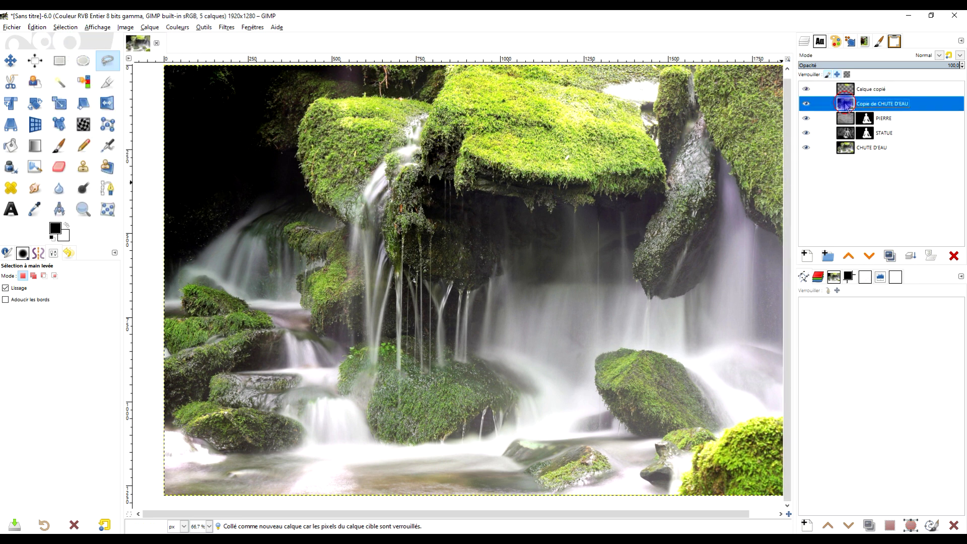
# Delete the Copie de CHUTE D'EAU layer and move the moss rock onto the statue's chest.
pyautogui.click(953, 256)
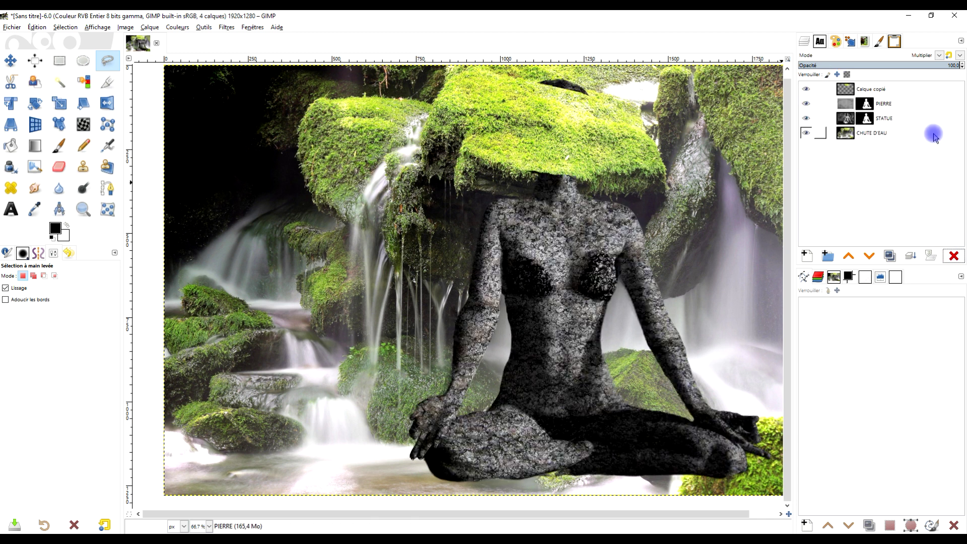
pyautogui.moveTo(845, 94); pyautogui.dragTo(32, 49)
pyautogui.click(18, 61)
pyautogui.moveTo(593, 142)
pyautogui.mouseDown()
pyautogui.moveTo(630, 296)
pyautogui.moveTo(582, 286)
pyautogui.mouseUp()
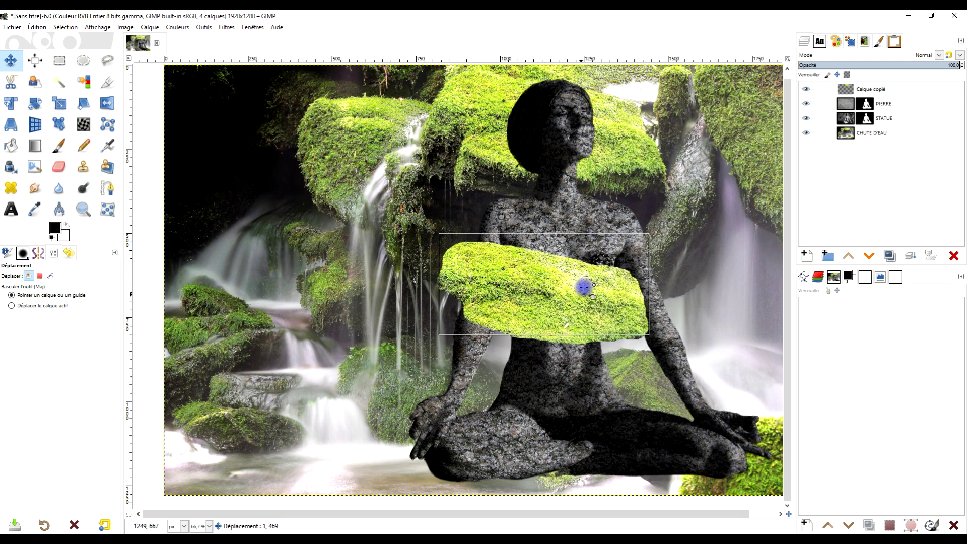
# Make the PIERRE layer's mask active.
pyautogui.keyDown('ctrl'); pyautogui.scroll(2, 543, 262); pyautogui.keyUp('ctrl')
pyautogui.keyDown('ctrl'); pyautogui.scroll(-1, 599, 266); pyautogui.keyUp('ctrl')
pyautogui.keyDown('ctrl'); pyautogui.scroll(-1, 557, 231); pyautogui.keyUp('ctrl')
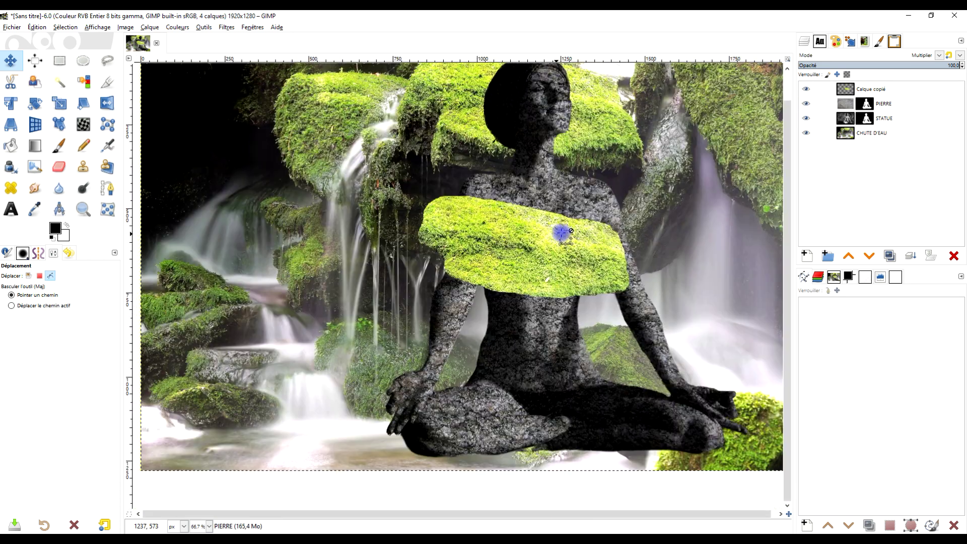
pyautogui.click(866, 106)
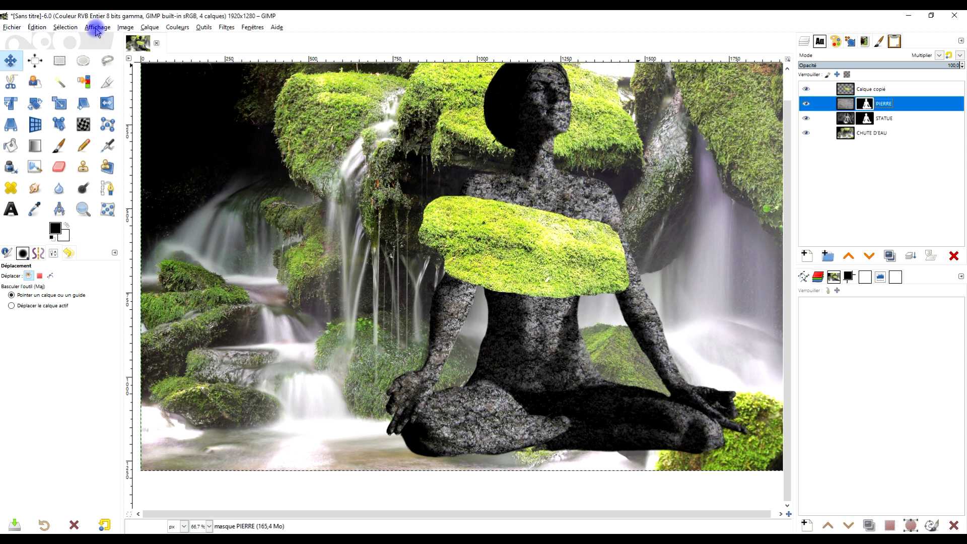
# Load the PIERRE mask as a selection and invert it to everything outside the statue.
pyautogui.rightClick(858, 106)
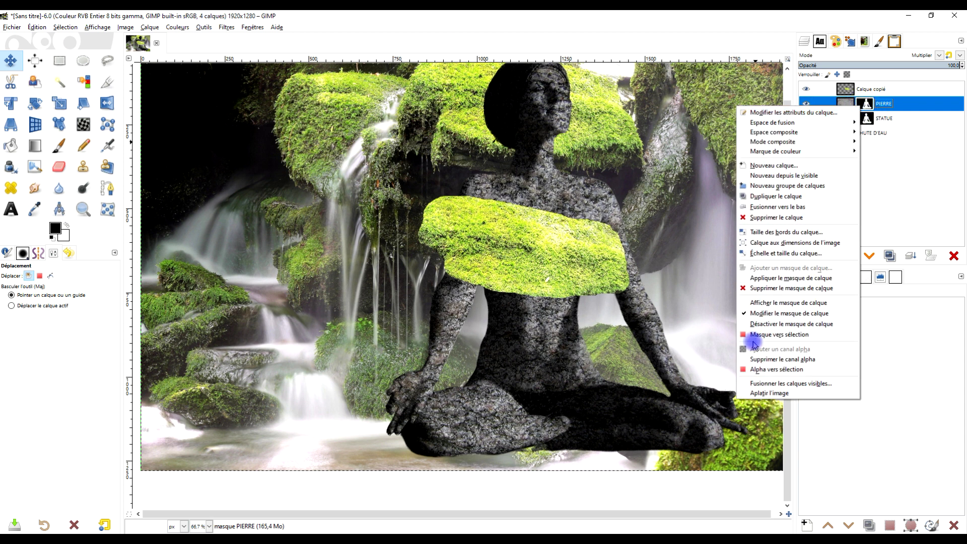
pyautogui.click(781, 337)
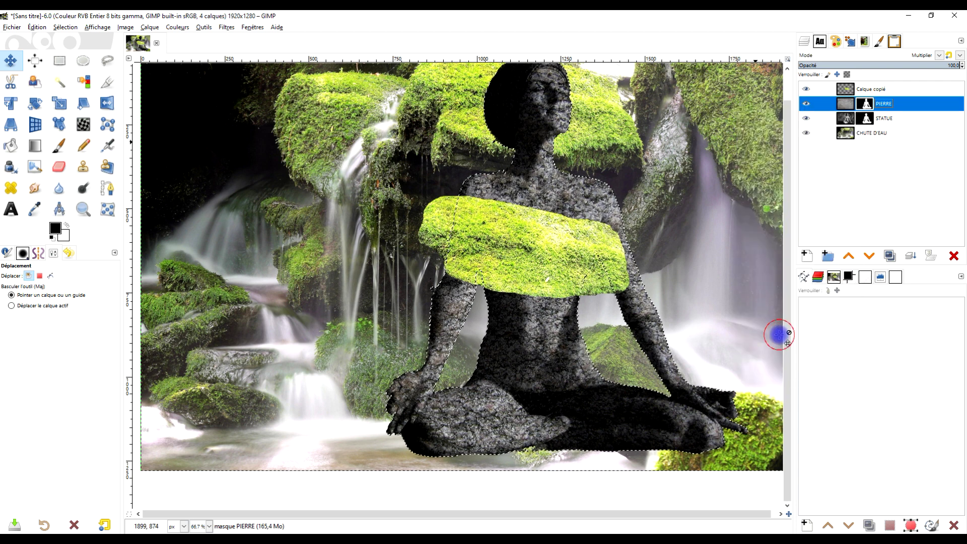
pyautogui.keyDown('ctrl'); pyautogui.scroll(1, 524, 269); pyautogui.keyUp('ctrl')
pyautogui.keyDown('ctrl'); pyautogui.scroll(1, 525, 222); pyautogui.keyUp('ctrl')
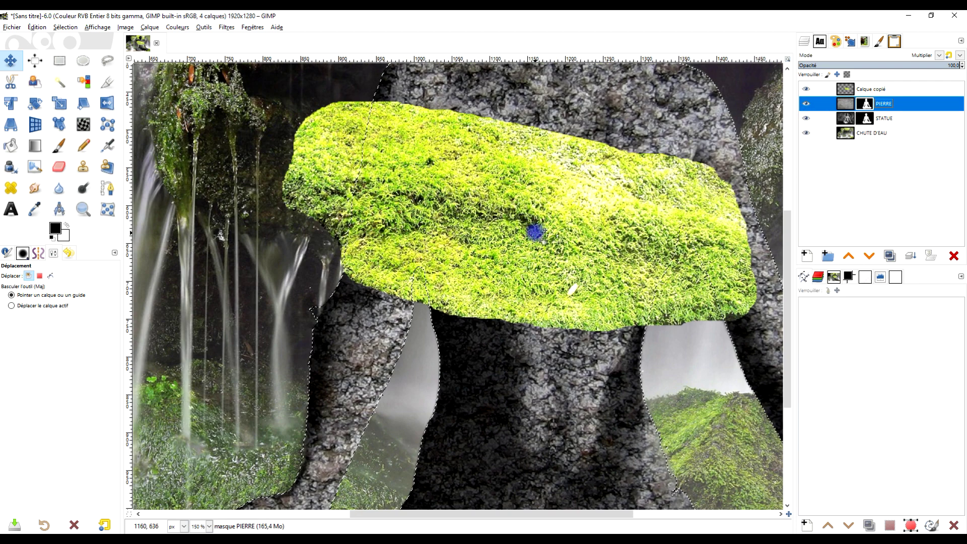
pyautogui.keyDown('ctrl'); pyautogui.scroll(-1, 537, 233); pyautogui.keyUp('ctrl')
pyautogui.moveTo(613, 245); pyautogui.dragTo(583, 283)
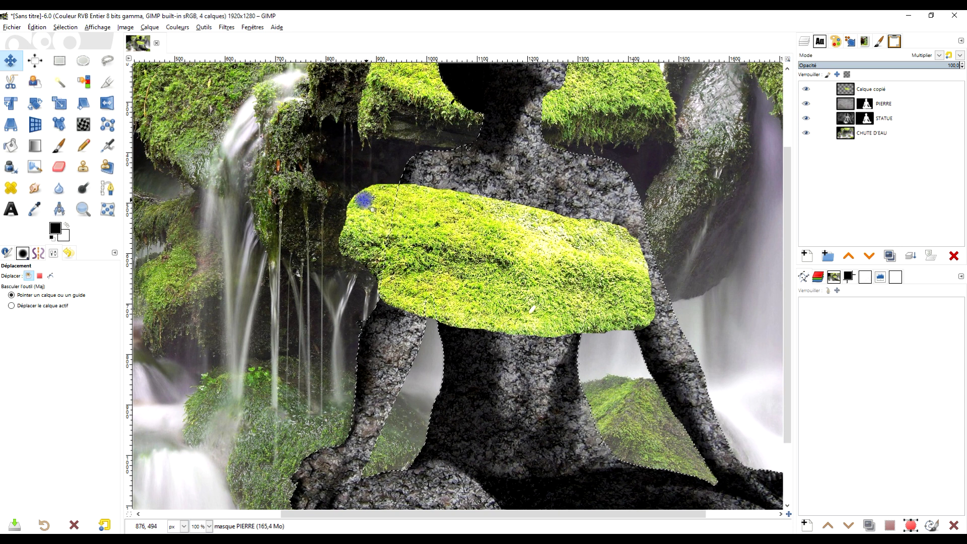
pyautogui.click(65, 27)
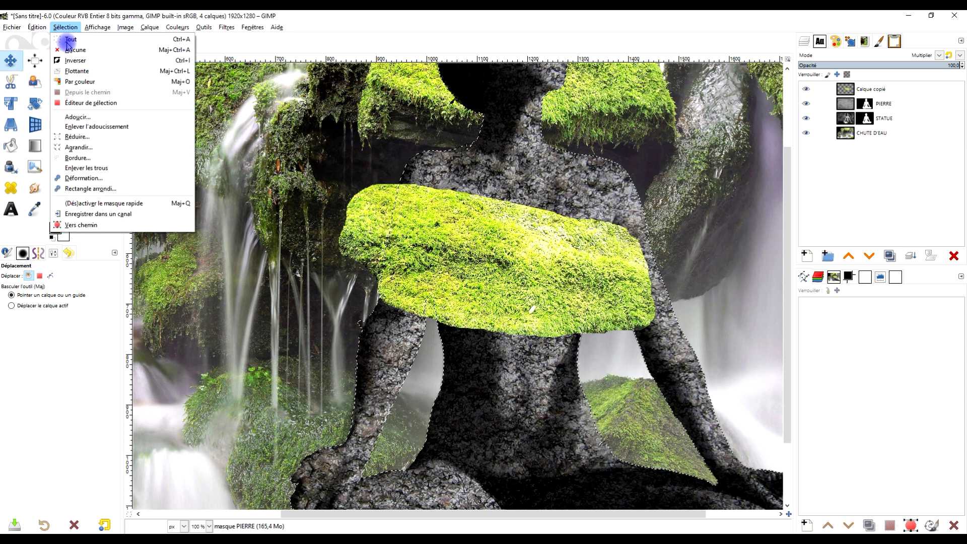
pyautogui.click(84, 62)
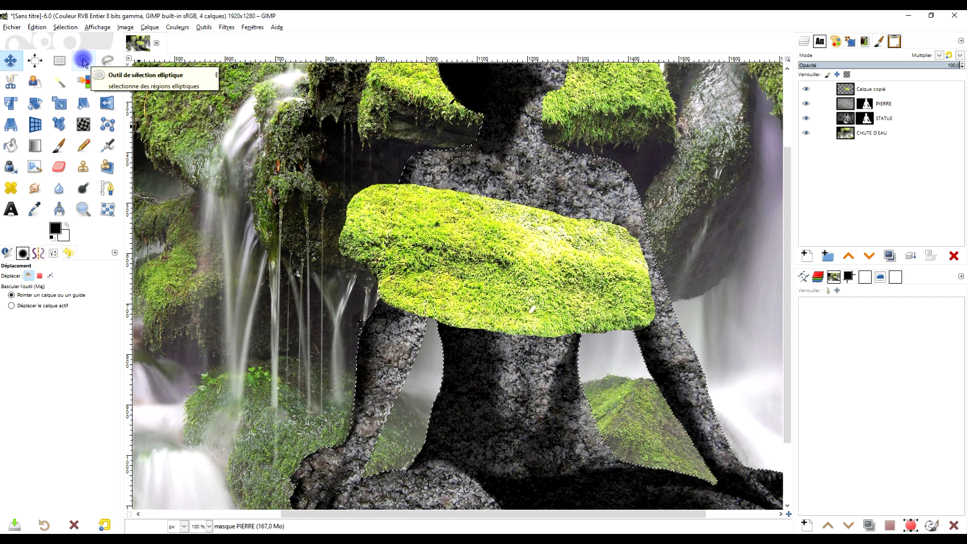
# Give Calque copié a white layer mask and paint away moss outside the statue's left side.
pyautogui.click(63, 146)
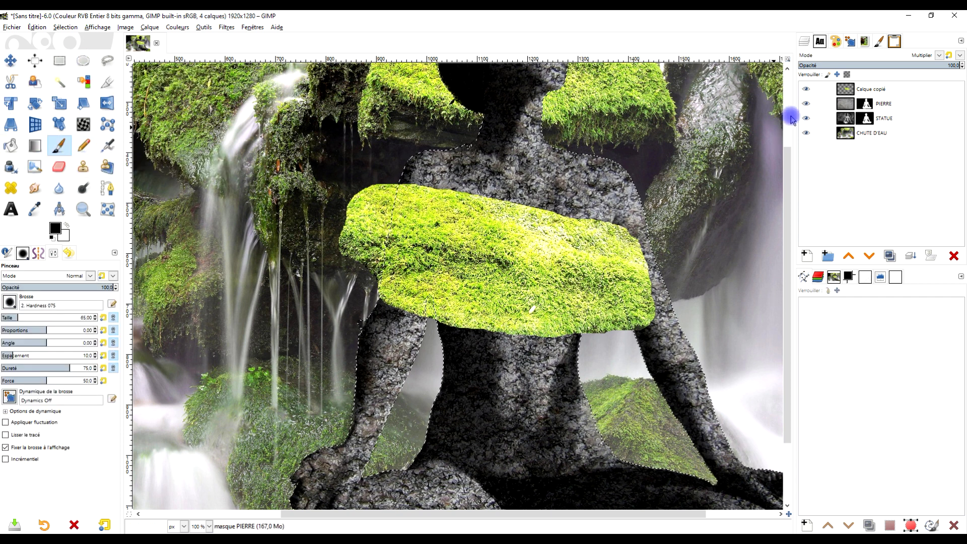
pyautogui.rightClick(826, 91)
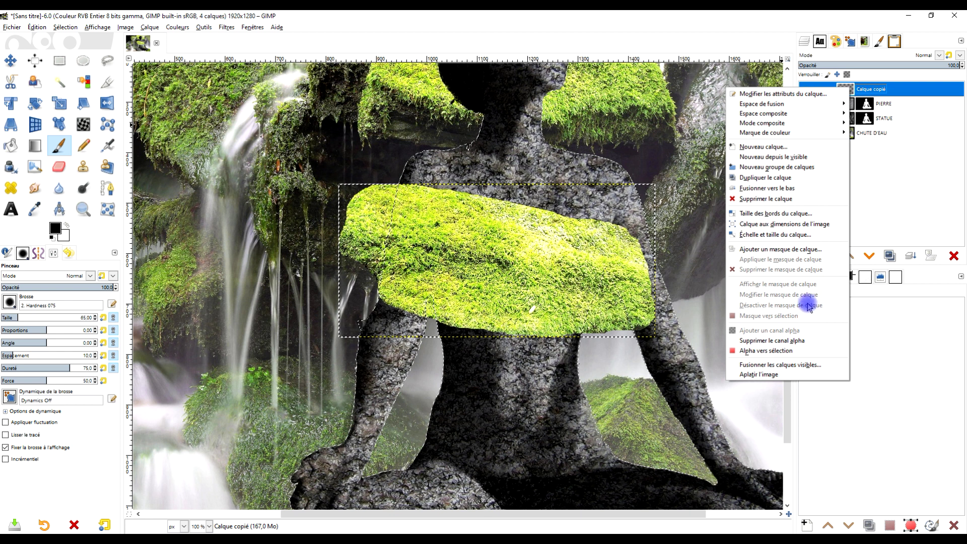
pyautogui.click(807, 250)
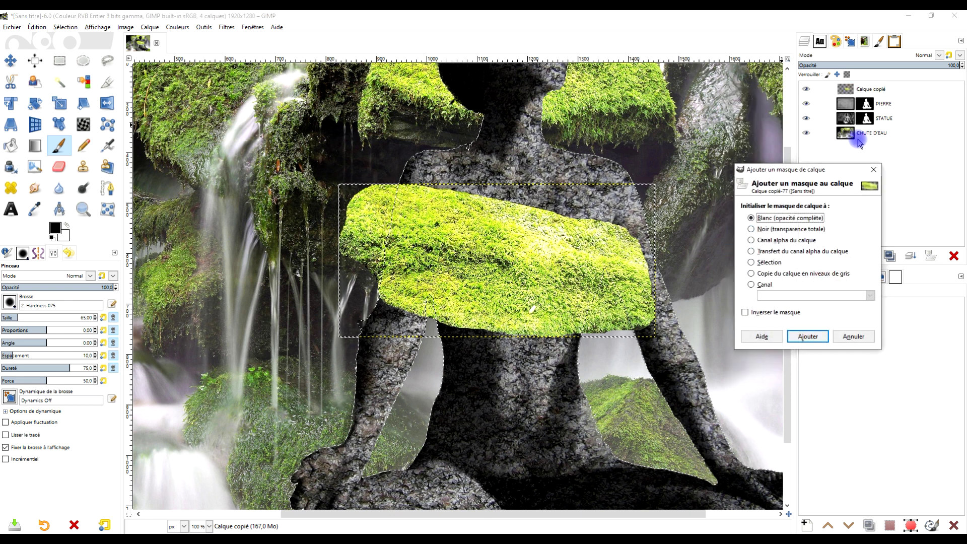
pyautogui.click(795, 336)
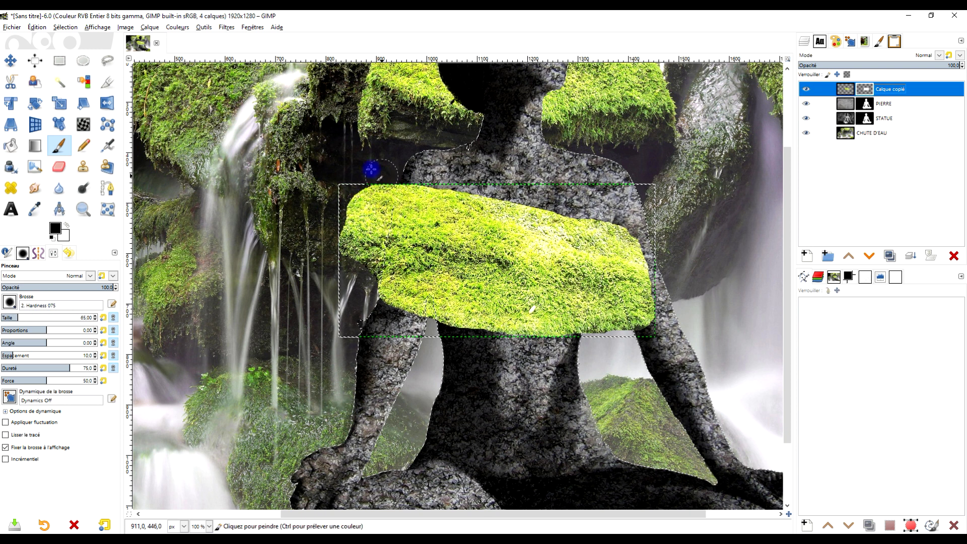
pyautogui.moveTo(371, 164); pyautogui.dragTo(379, 179)
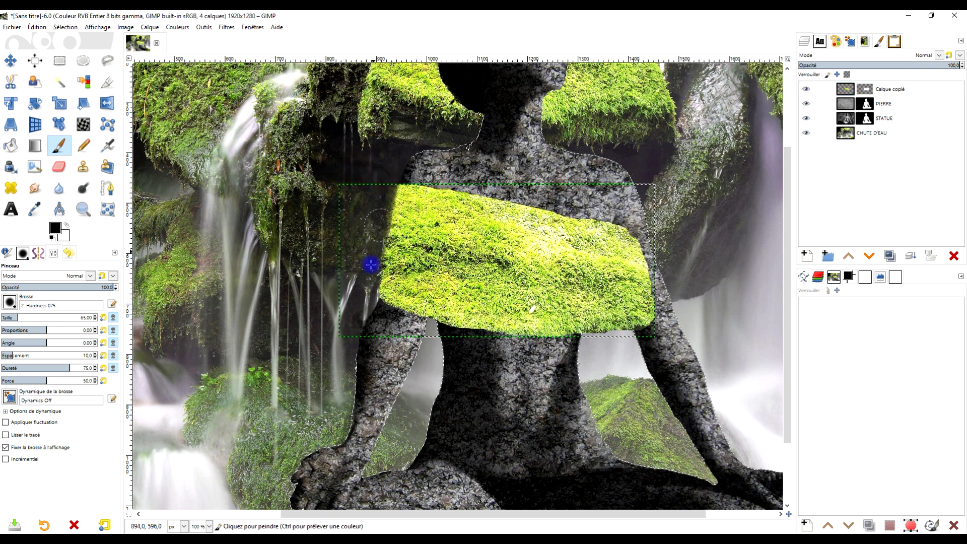
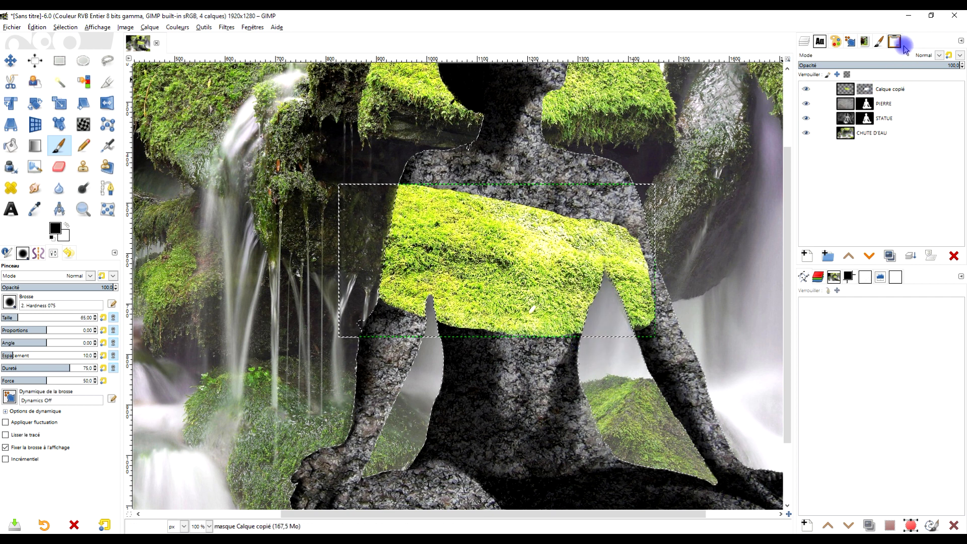
# Set the Calque copié moss layer to Multiply mode, select its mask, and clear the selection.
pyautogui.click(924, 56)
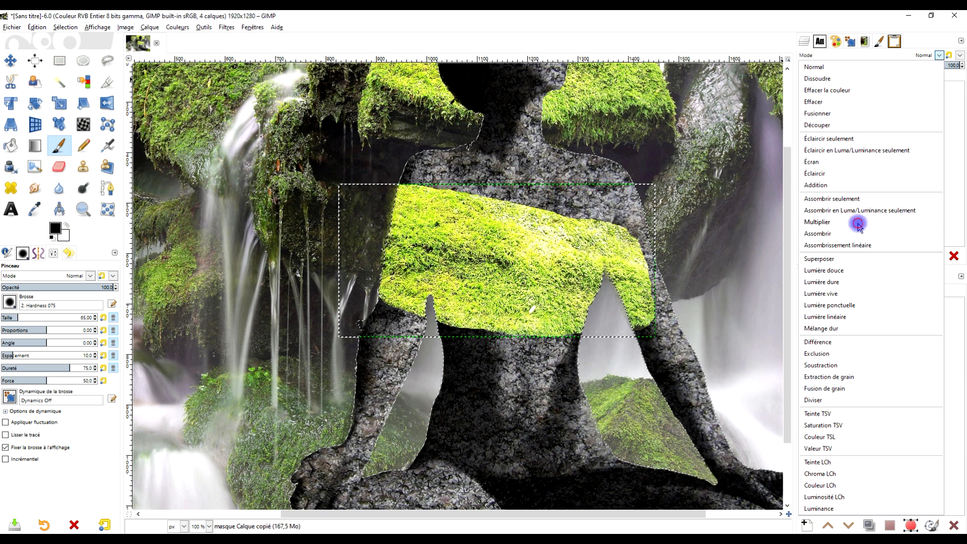
pyautogui.click(857, 225)
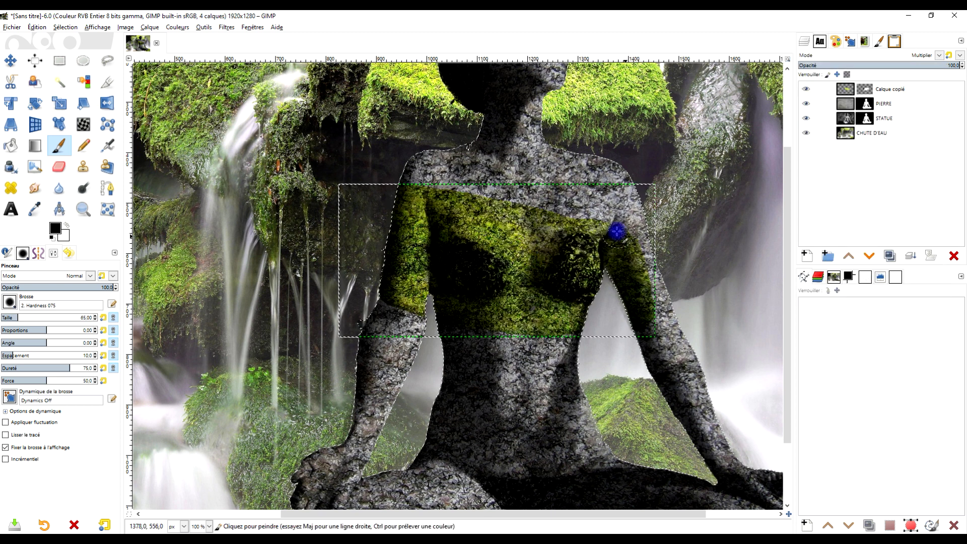
pyautogui.click(870, 92)
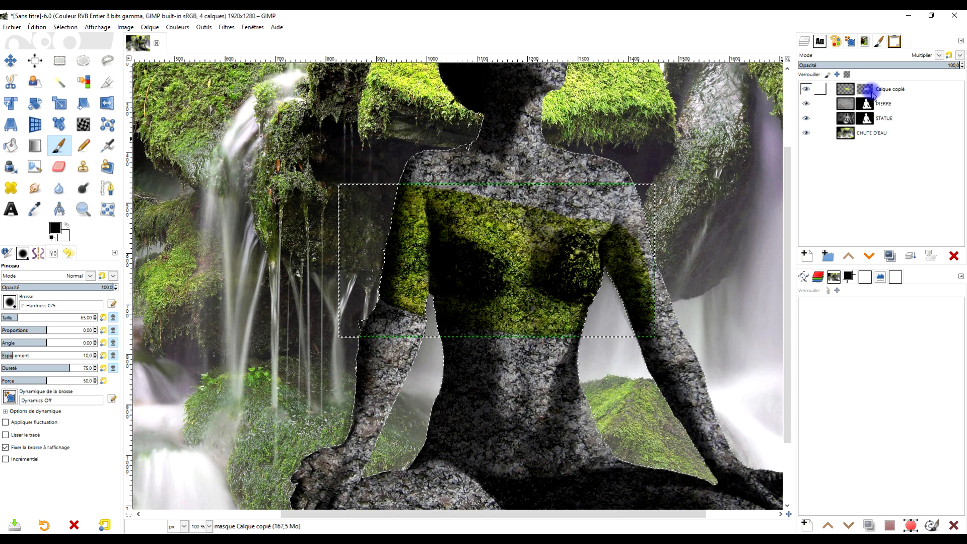
pyautogui.click(872, 93)
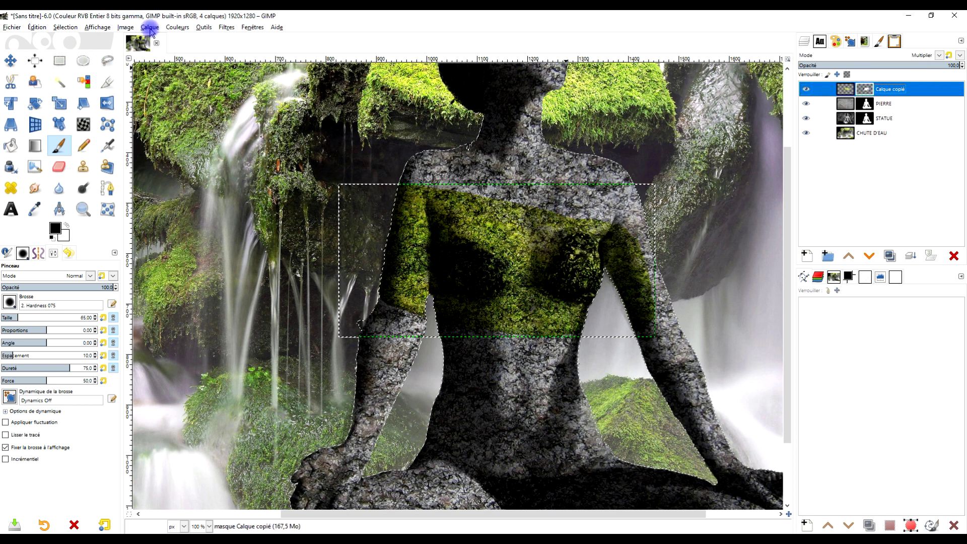
pyautogui.click(66, 27)
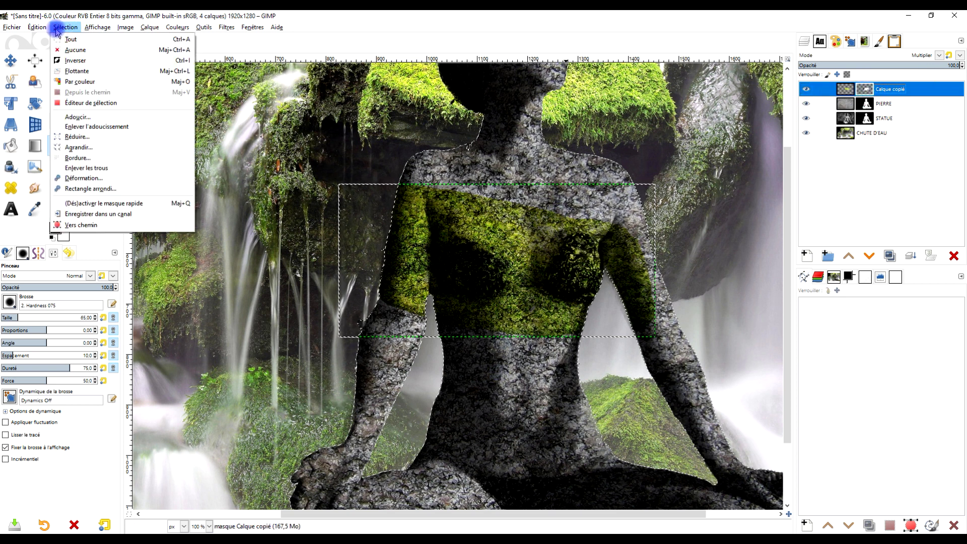
pyautogui.click(75, 49)
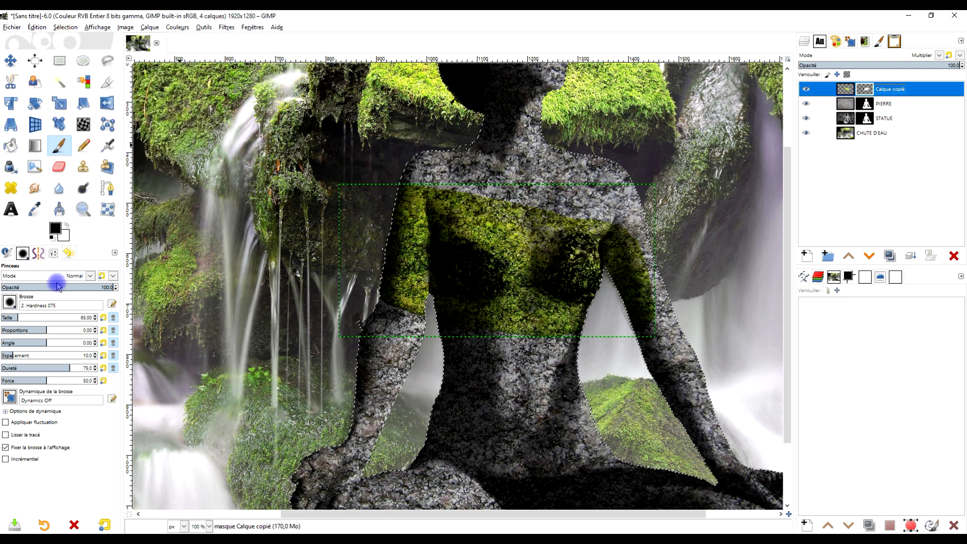
# With brush size 183, mask the moss off the upper chest, left shoulder and left arm.
pyautogui.moveTo(53, 313); pyautogui.dragTo(34, 317)
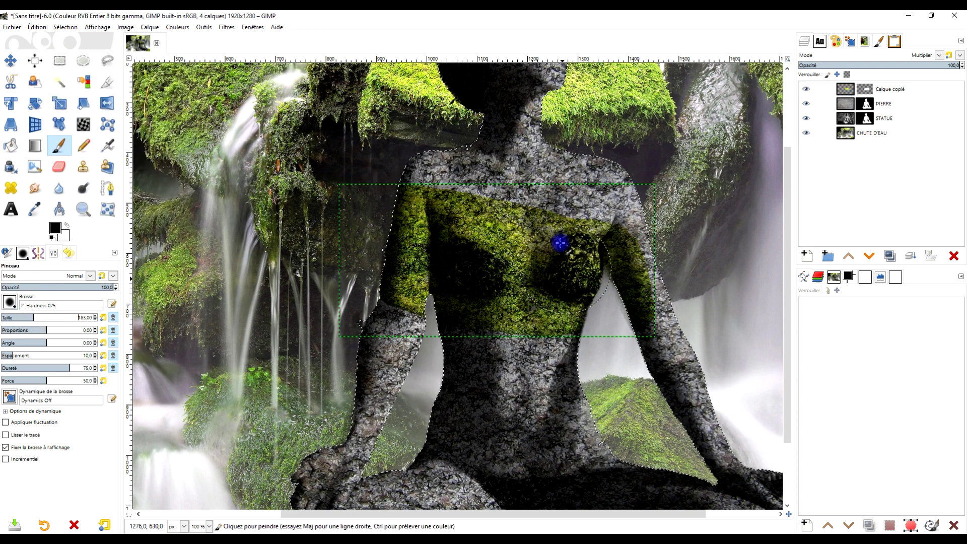
pyautogui.moveTo(517, 202); pyautogui.dragTo(461, 178)
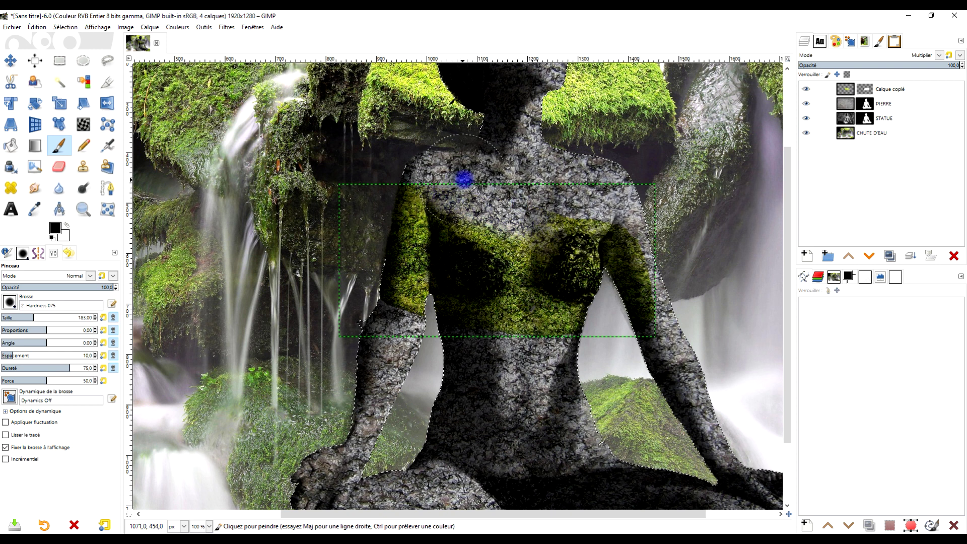
pyautogui.scroll(1, 524, 315)
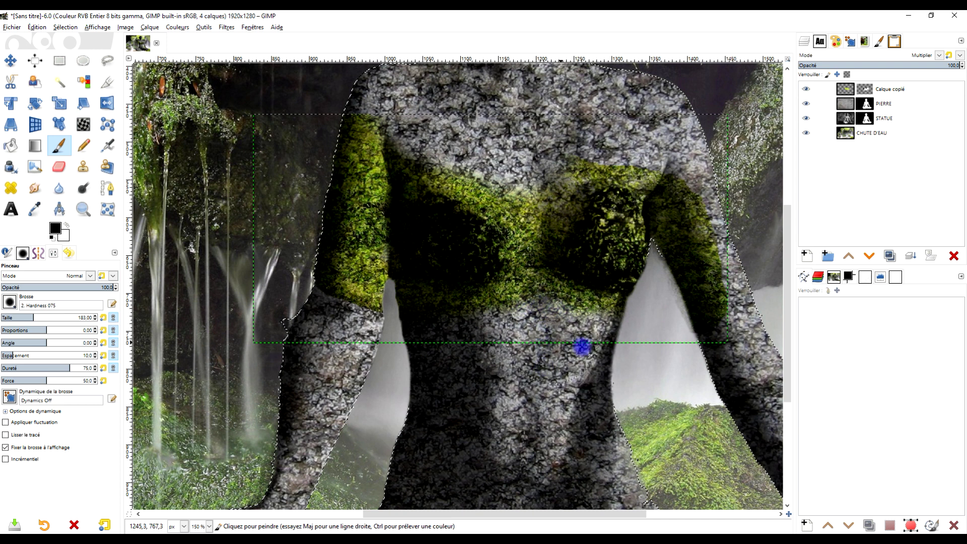
pyautogui.moveTo(708, 130); pyautogui.dragTo(578, 137)
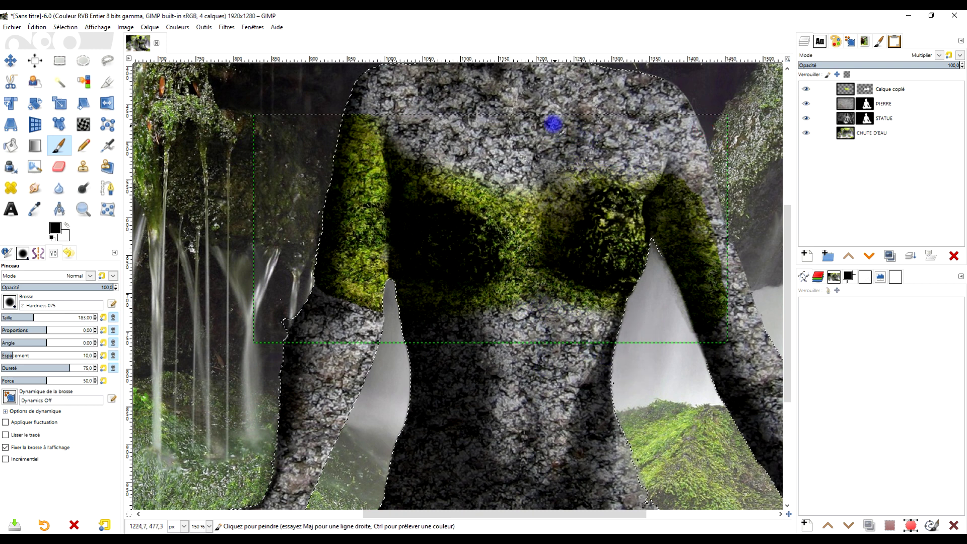
pyautogui.moveTo(509, 140); pyautogui.dragTo(390, 116)
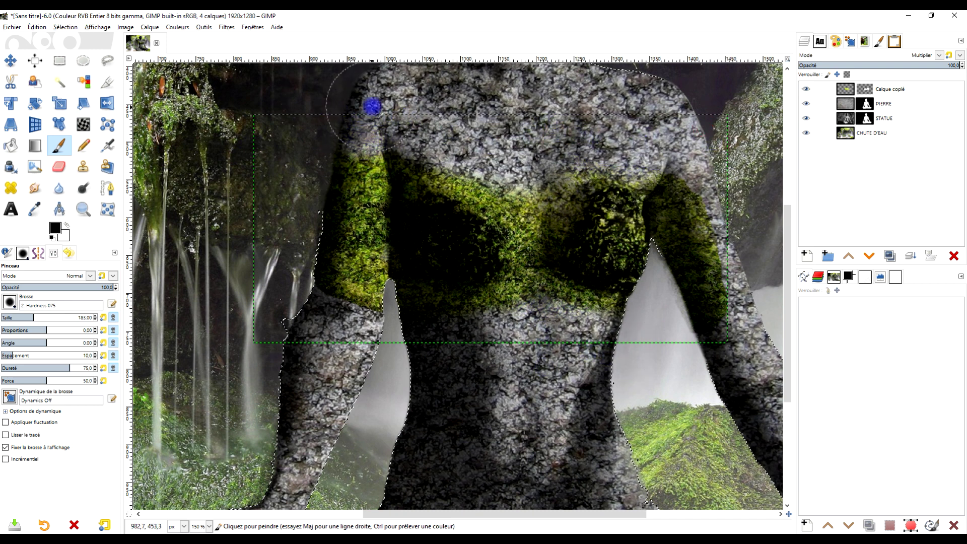
pyautogui.scroll(1, 390, 116)
pyautogui.moveTo(367, 307); pyautogui.dragTo(388, 69)
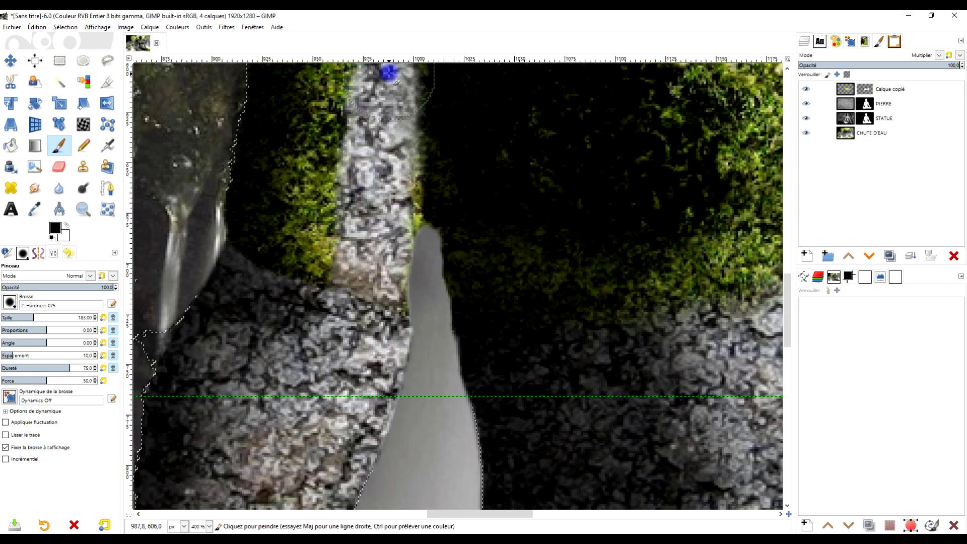
pyautogui.scroll(4, 433, 144)
pyautogui.moveTo(432, 328); pyautogui.dragTo(496, 224)
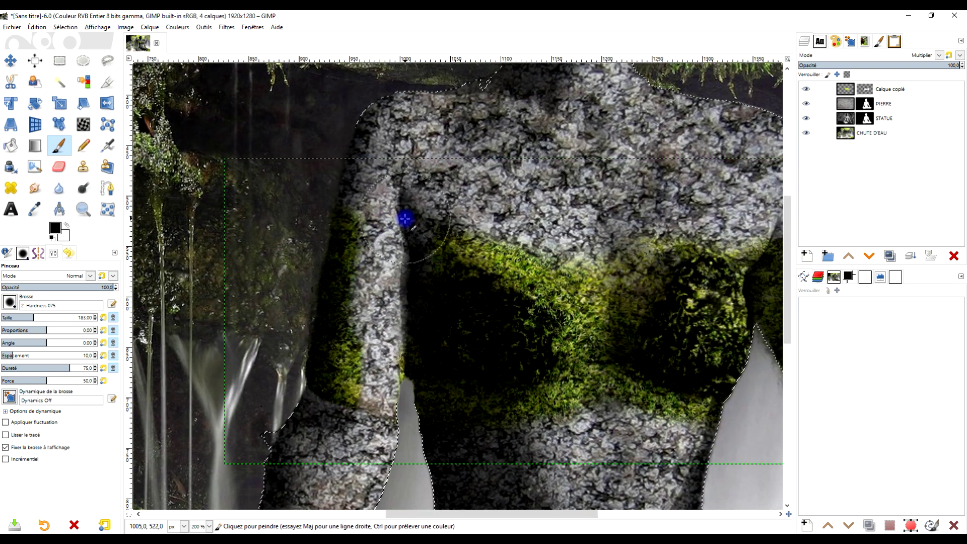
pyautogui.moveTo(401, 233); pyautogui.dragTo(371, 443)
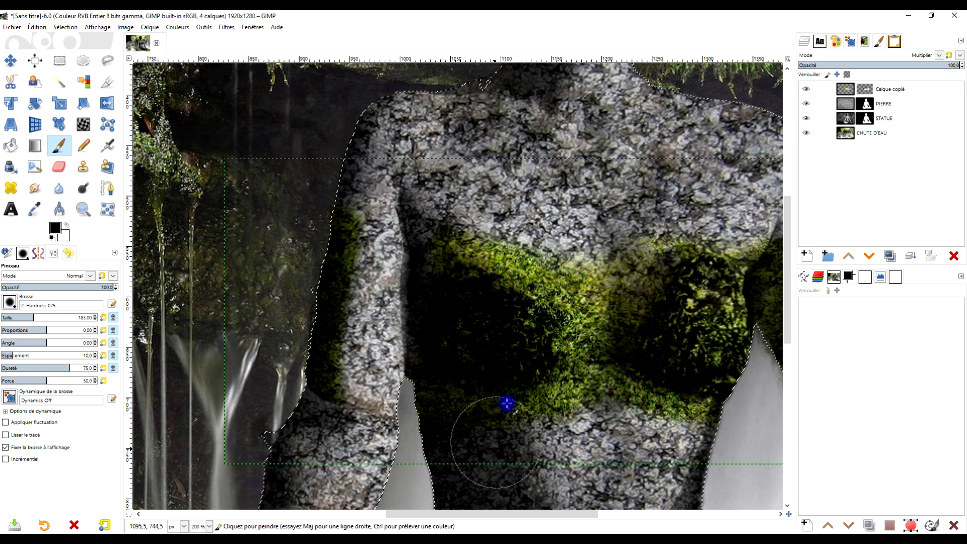
pyautogui.moveTo(526, 225); pyautogui.dragTo(581, 272)
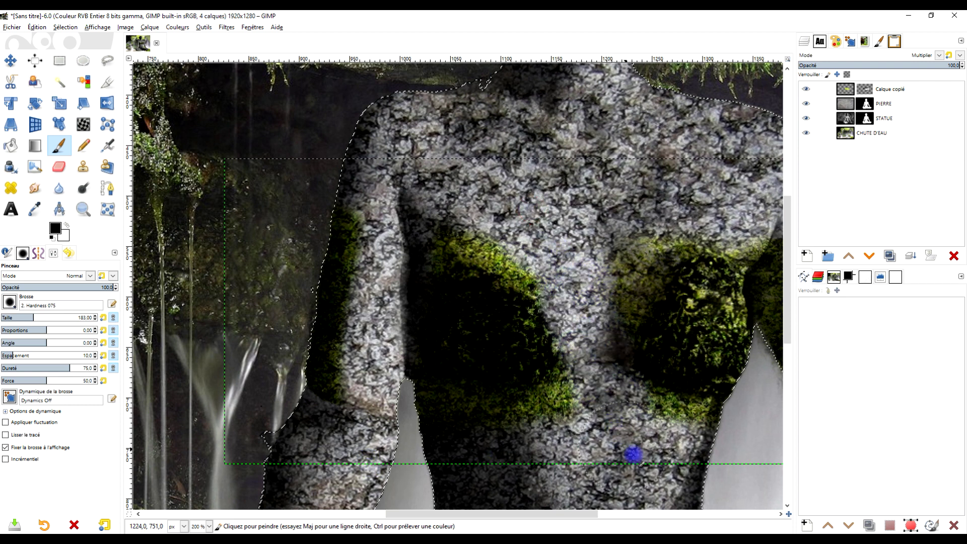
# Mask the remaining moss along the statue's right arm.
pyautogui.scroll(-1, 650, 418)
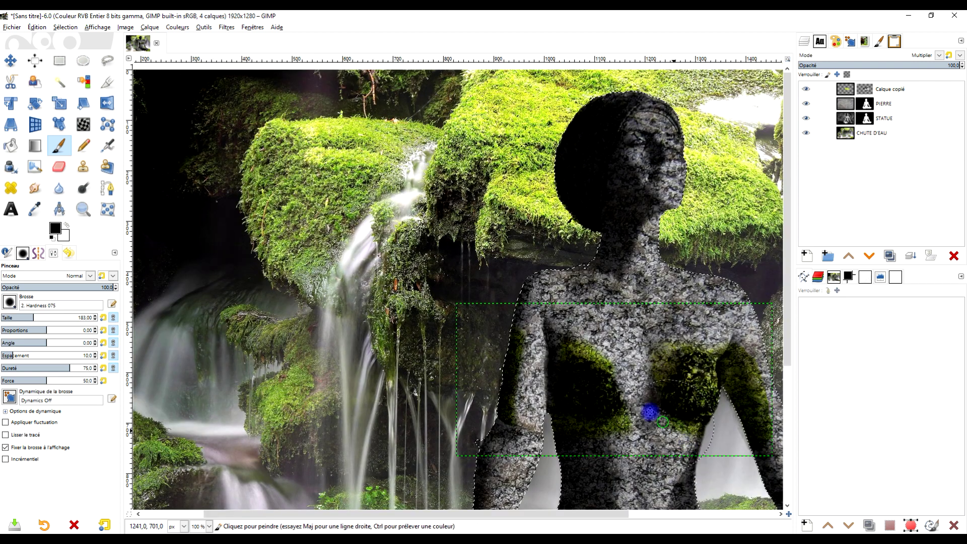
pyautogui.scroll(-1, 594, 403)
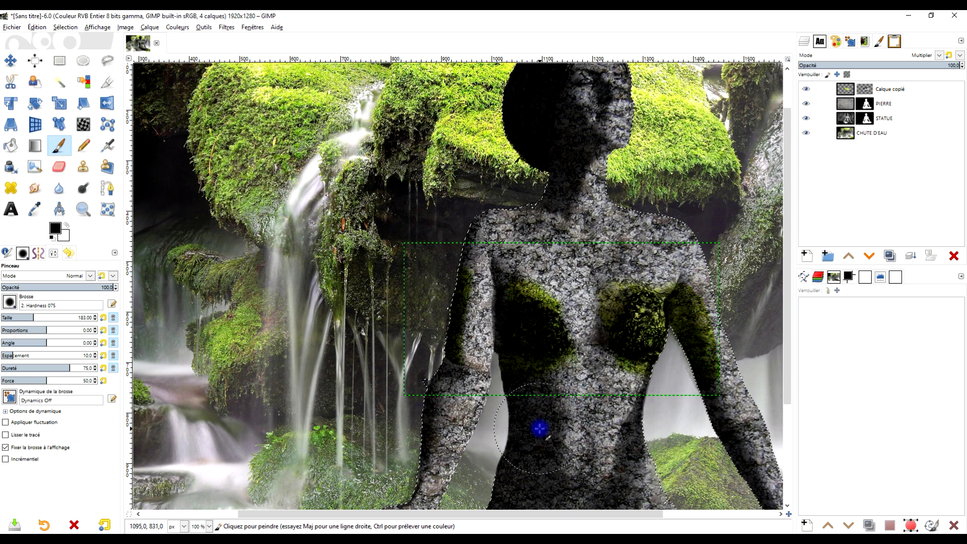
pyautogui.scroll(1, 561, 388)
pyautogui.scroll(1, 470, 393)
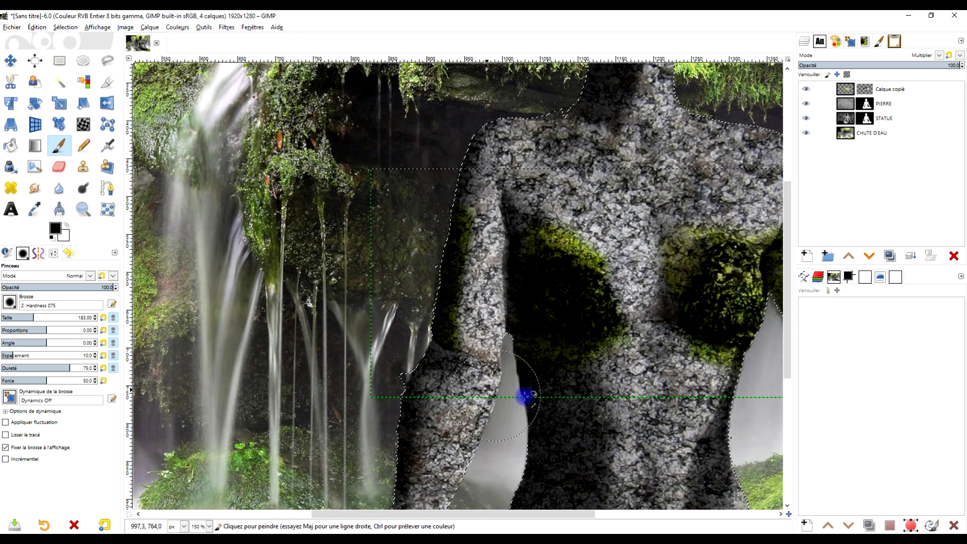
pyautogui.scroll(-2, 524, 397)
pyautogui.scroll(1, 572, 311)
pyautogui.scroll(1, 621, 263)
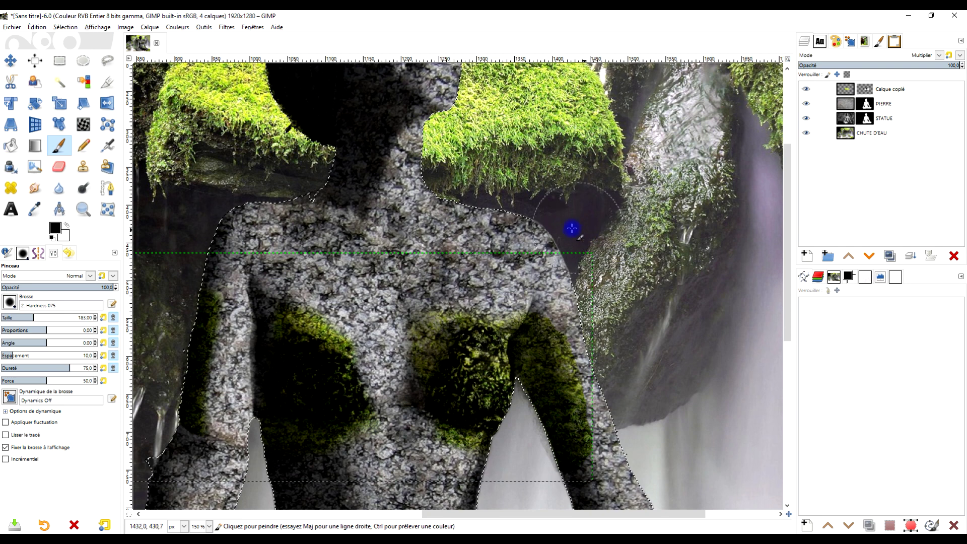
pyautogui.moveTo(586, 312)
pyautogui.mouseDown()
pyautogui.moveTo(630, 474)
pyautogui.moveTo(576, 292)
pyautogui.moveTo(561, 287)
pyautogui.mouseUp()
pyautogui.scroll(-2, 562, 288)
pyautogui.scroll(1, 593, 308)
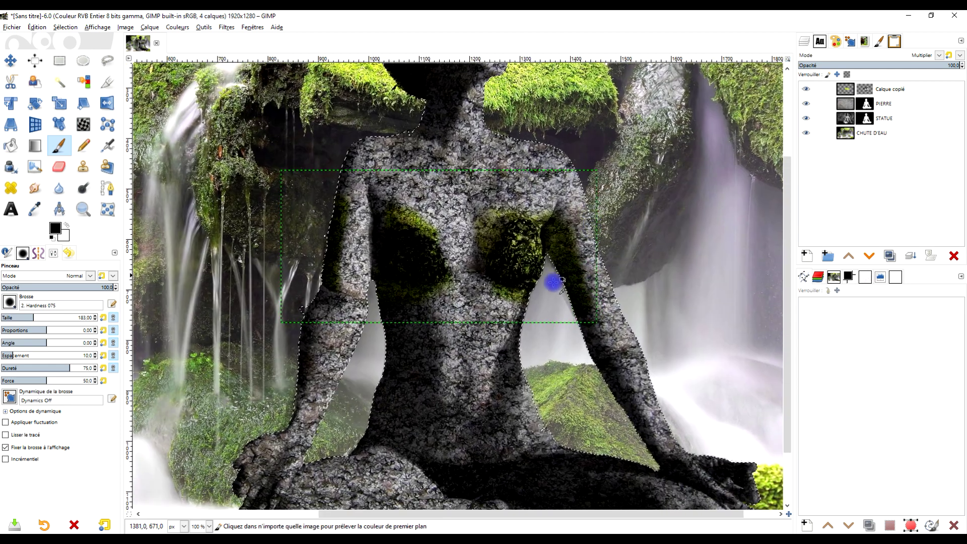
pyautogui.scroll(-1, 518, 302)
pyautogui.scroll(-1, 509, 274)
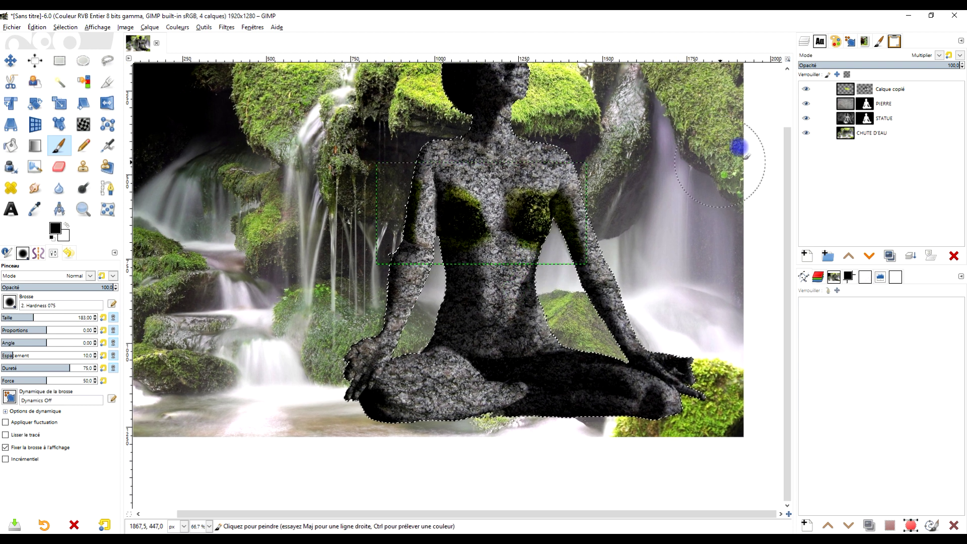
# Duplicate the moss layer, naming the copy MOUSSE and the original MOUSSE 2.
pyautogui.click(845, 89)
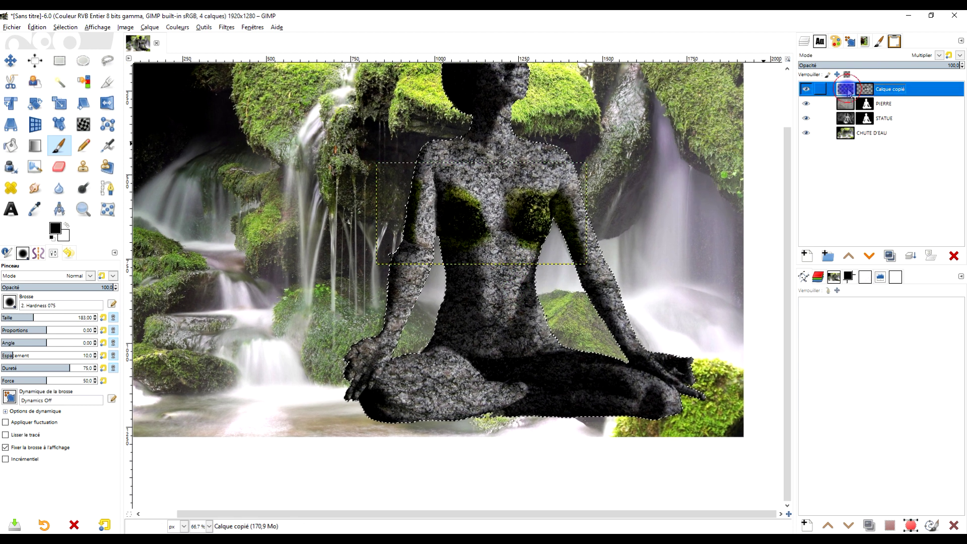
pyautogui.click(890, 257)
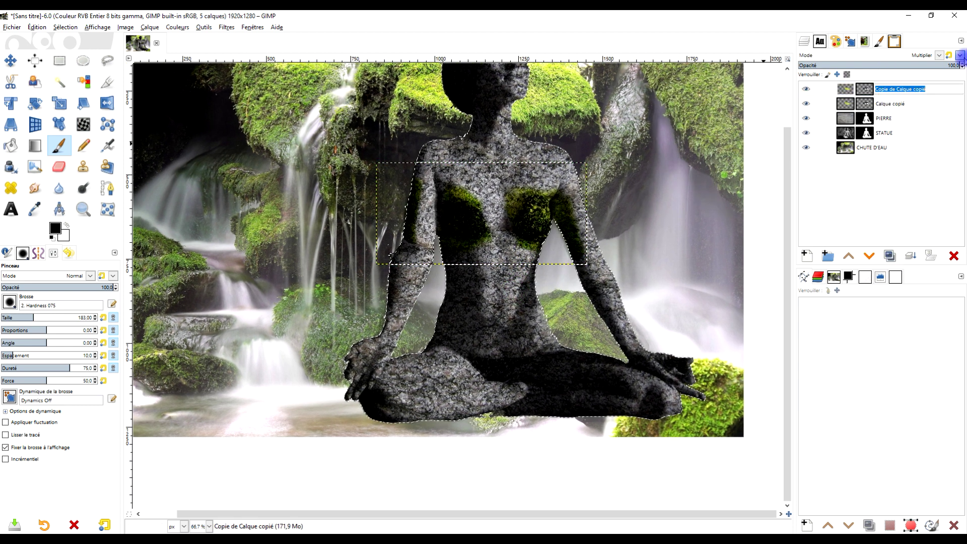
pyautogui.write('MO')
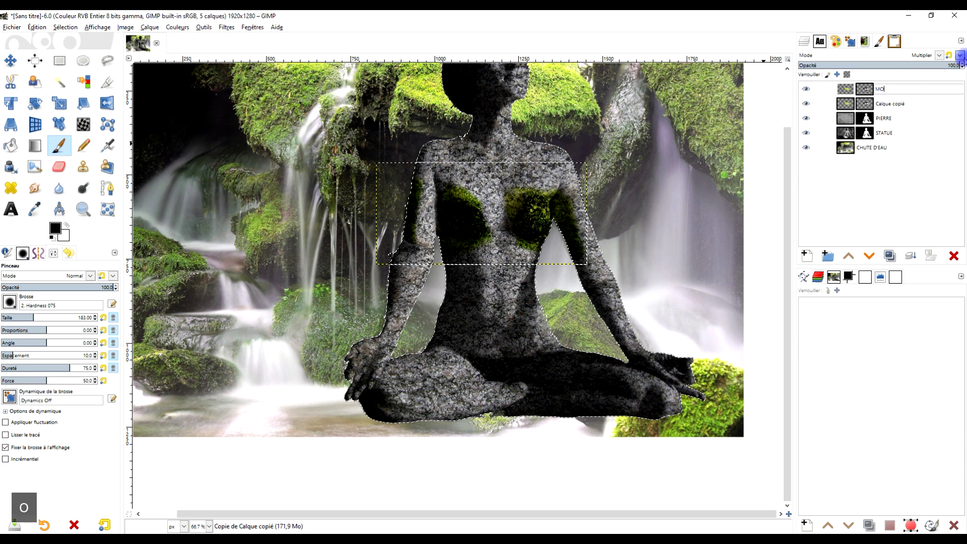
pyautogui.write('USSE')
pyautogui.press('Return')
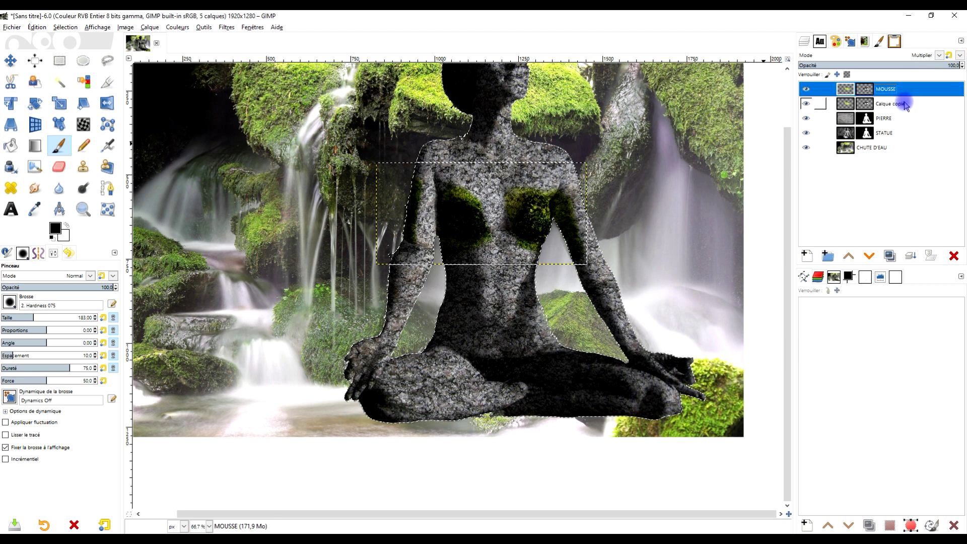
pyautogui.doubleClick(900, 102)
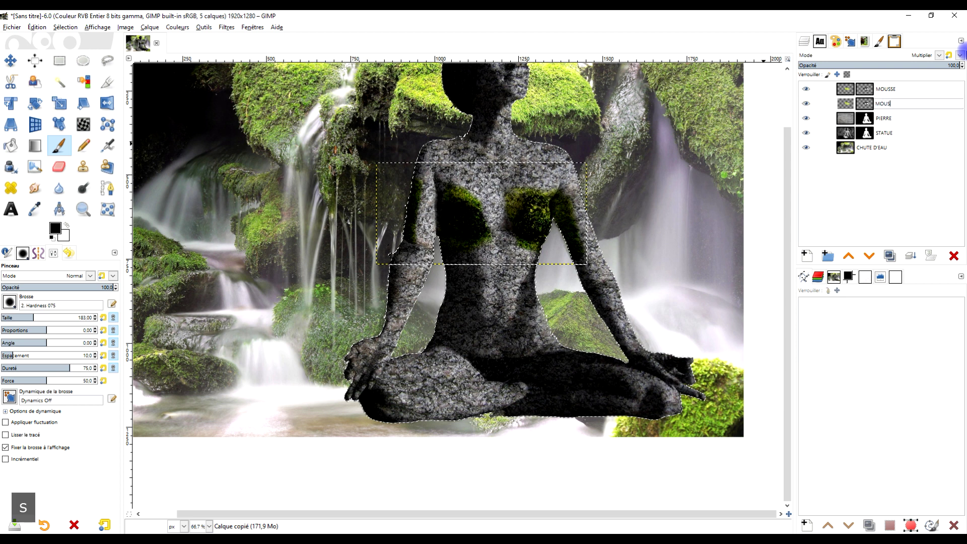
pyautogui.write('SE 2')
pyautogui.press('Return')
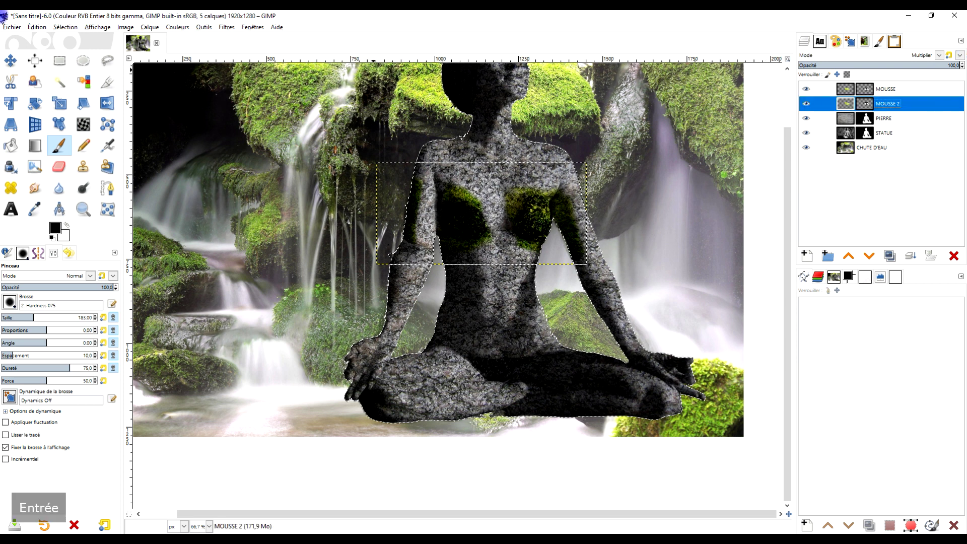
pyautogui.click(11, 61)
# Move the moss copy onto the legs and fill its mask with white to reveal it across the lap.
pyautogui.moveTo(461, 218)
pyautogui.mouseDown()
pyautogui.moveTo(495, 381)
pyautogui.moveTo(473, 376)
pyautogui.mouseUp()
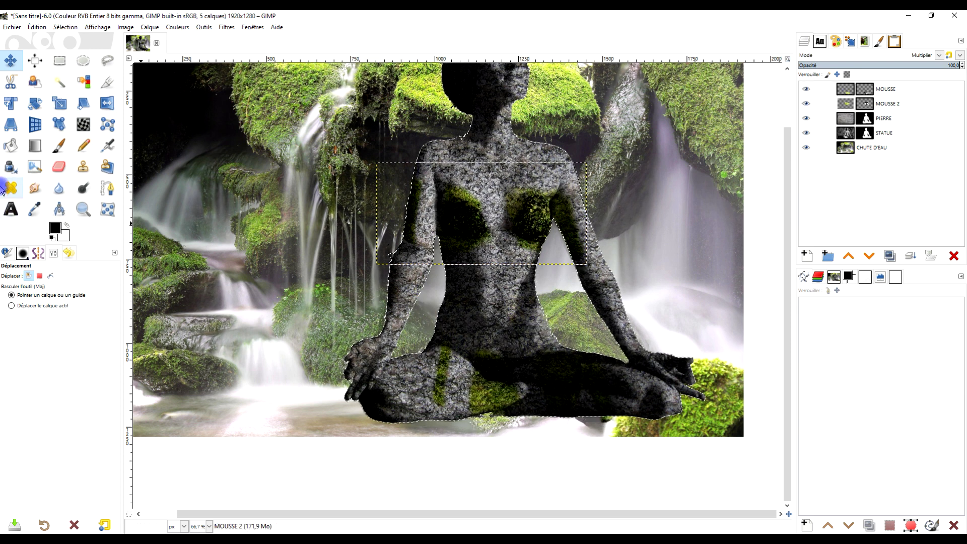
pyautogui.click(865, 105)
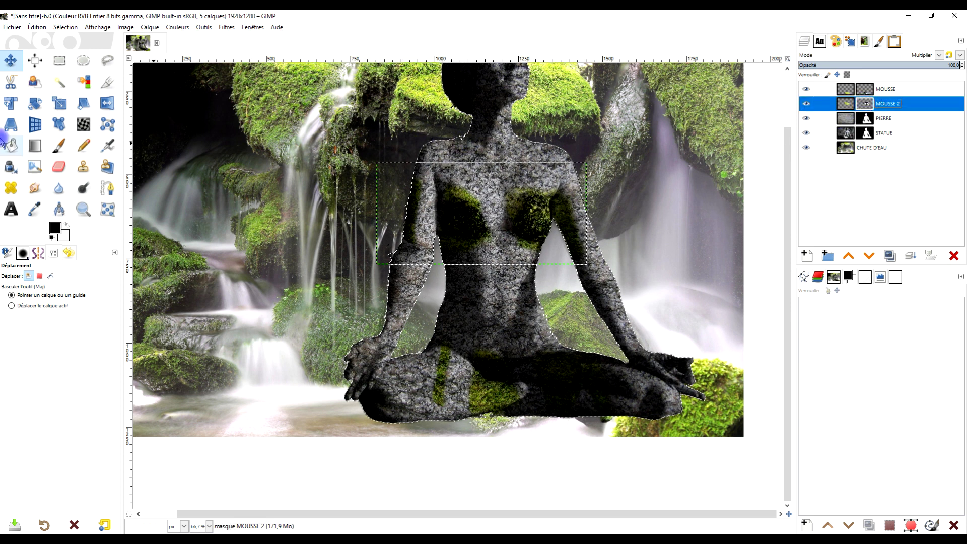
pyautogui.moveTo(63, 232); pyautogui.dragTo(535, 388)
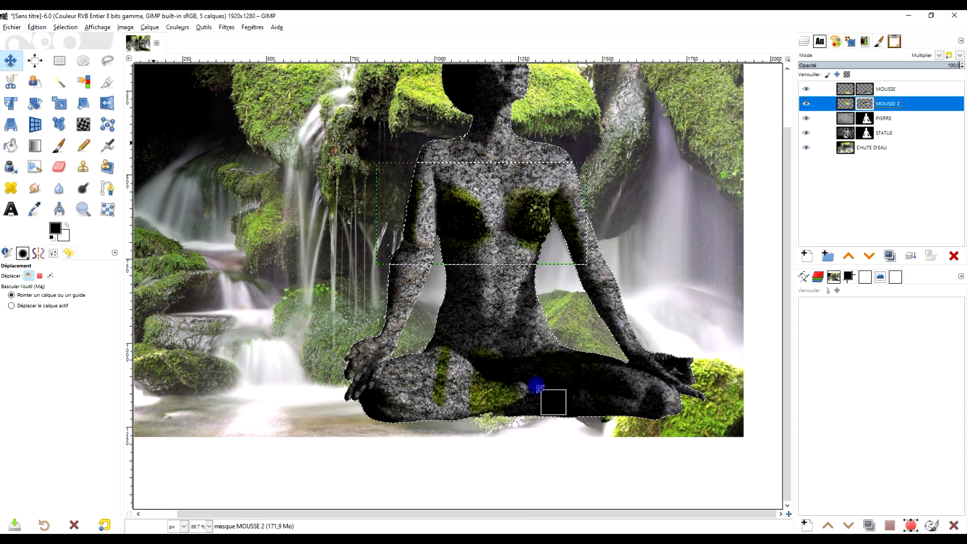
pyautogui.moveTo(56, 233); pyautogui.dragTo(524, 371)
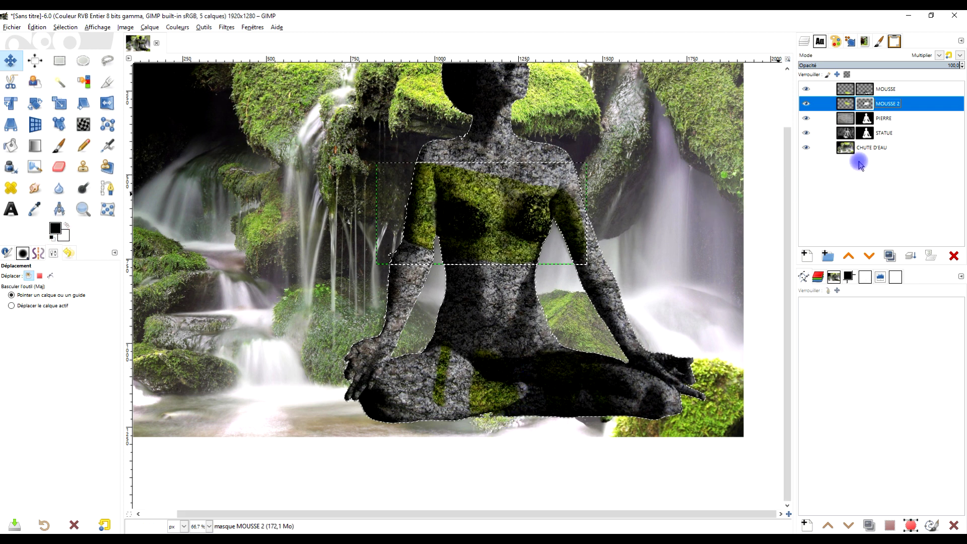
pyautogui.hotkey('ctrl', 'z')
pyautogui.hotkey('ctrl', 'z')
pyautogui.hotkey('ctrl', 'z')
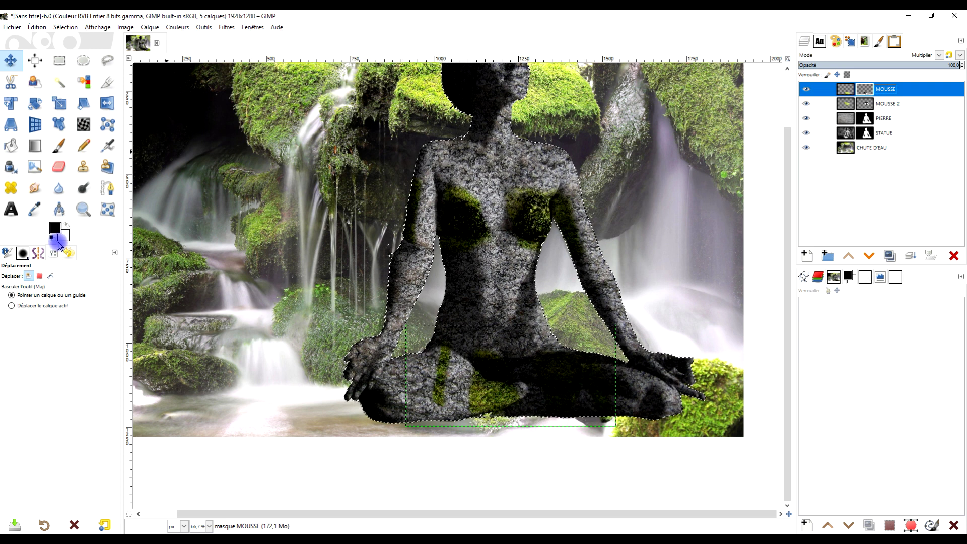
pyautogui.moveTo(61, 240); pyautogui.dragTo(514, 398)
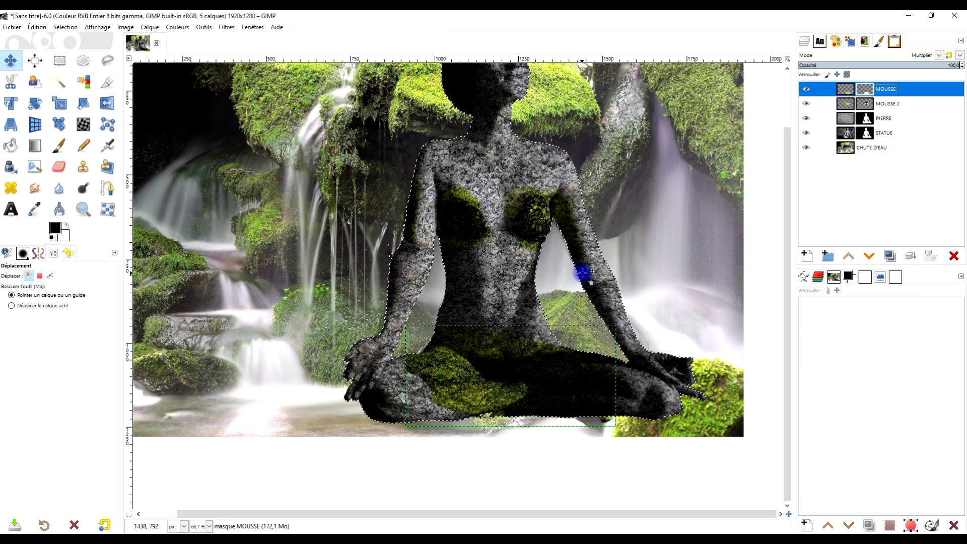
pyautogui.scroll(1, 556, 398)
pyautogui.scroll(-1, 639, 355)
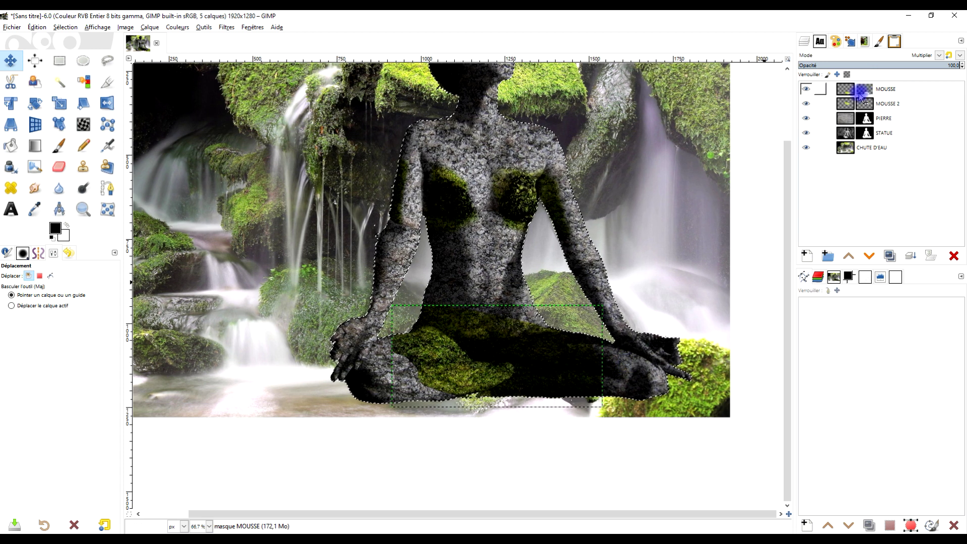
# Resize the MOUSSE layer to the full image size.
pyautogui.keyDown('alt'); pyautogui.click(845, 89); pyautogui.keyUp('alt')
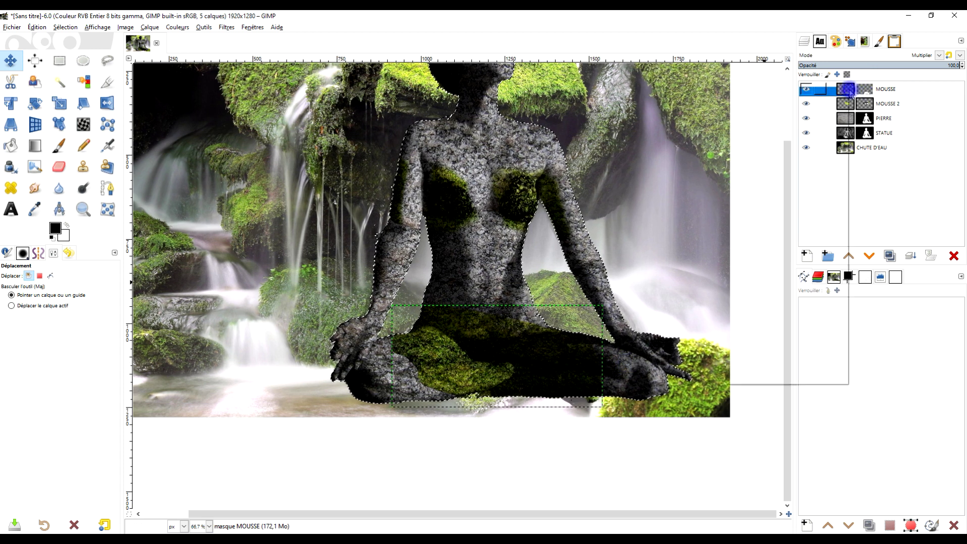
pyautogui.rightClick(849, 91)
pyautogui.click(823, 233)
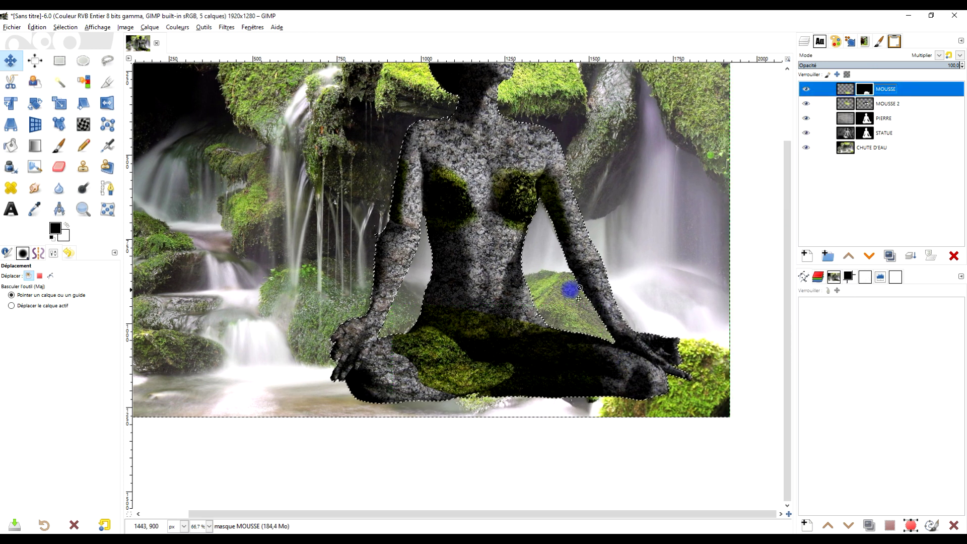
pyautogui.scroll(1, 486, 312)
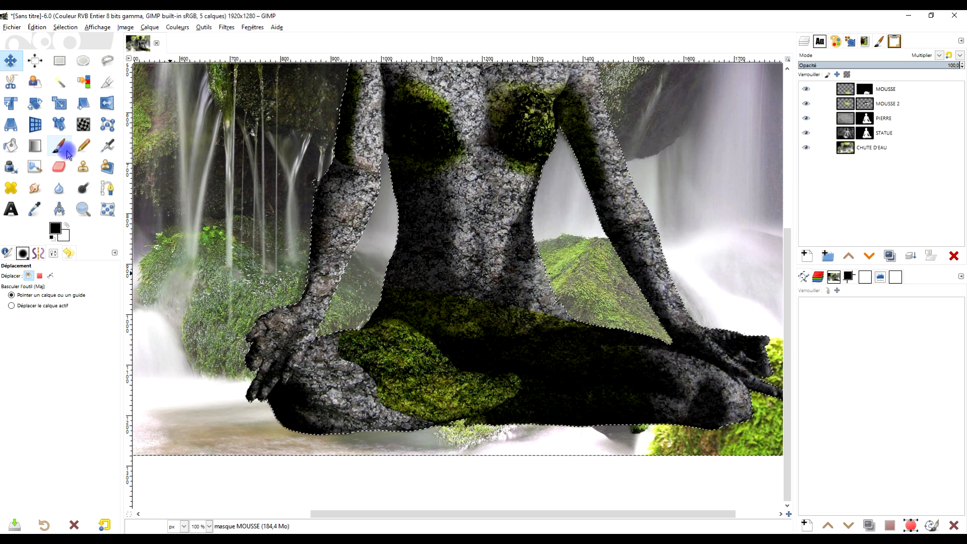
# Paint the MOUSSE mask to remove moss from the waist and thigh, then deselect all.
pyautogui.click(65, 150)
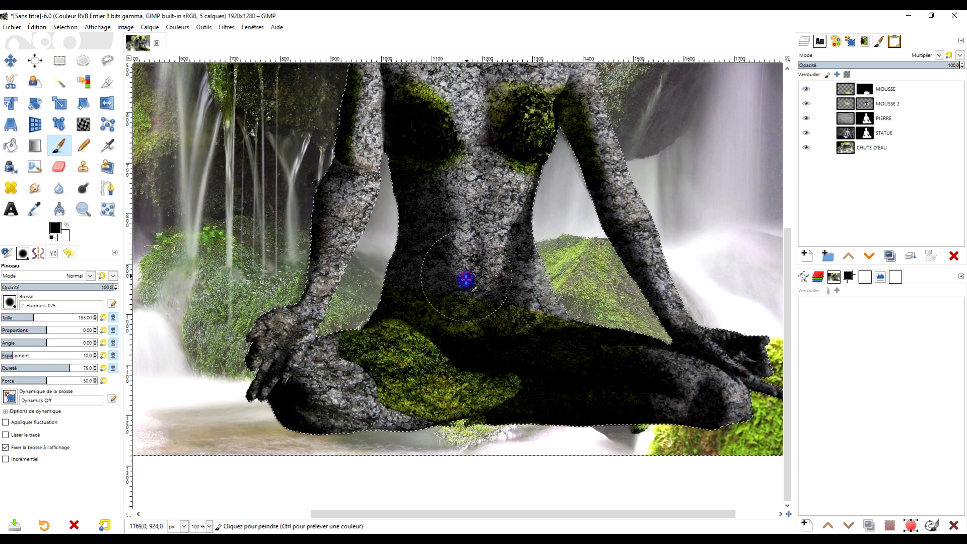
pyautogui.moveTo(409, 268)
pyautogui.mouseDown()
pyautogui.moveTo(336, 446)
pyautogui.moveTo(341, 393)
pyautogui.moveTo(384, 446)
pyautogui.moveTo(666, 457)
pyautogui.mouseUp()
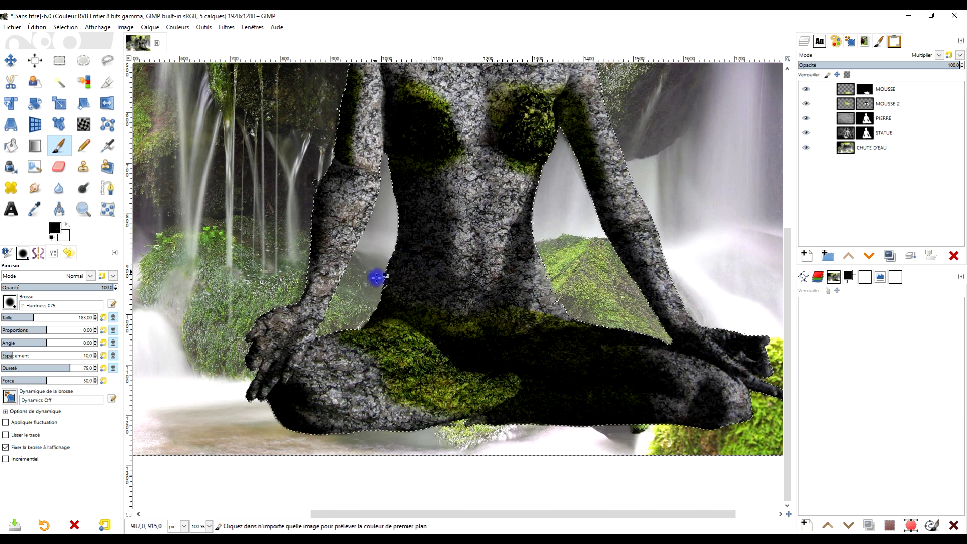
pyautogui.keyDown('ctrl'); pyautogui.scroll(1, 383, 281); pyautogui.keyUp('ctrl')
pyautogui.keyDown('ctrl'); pyautogui.scroll(-1, 382, 280); pyautogui.keyUp('ctrl')
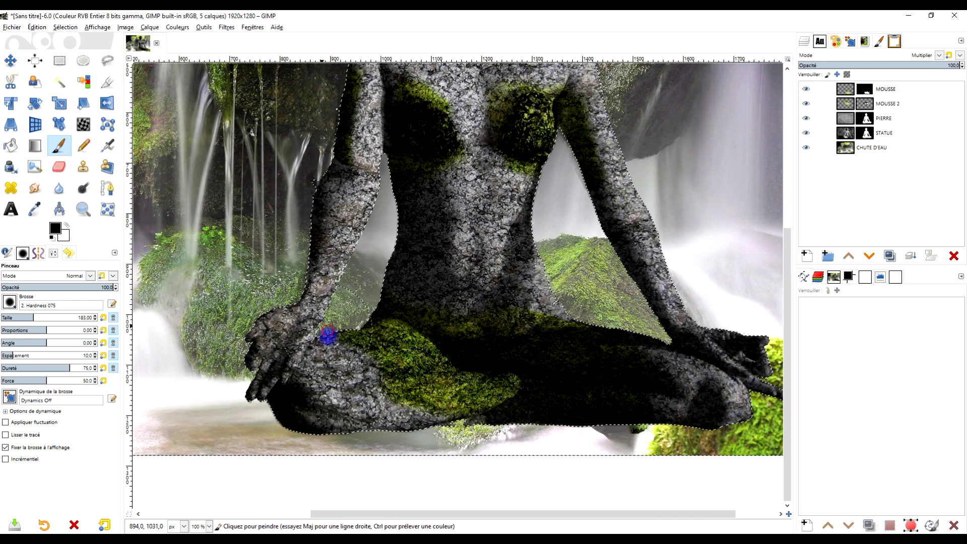
pyautogui.scroll(2, 428, 267)
pyautogui.hscroll(-1, 428, 267)
pyautogui.keyDown('ctrl'); pyautogui.scroll(-1, 470, 269); pyautogui.keyUp('ctrl')
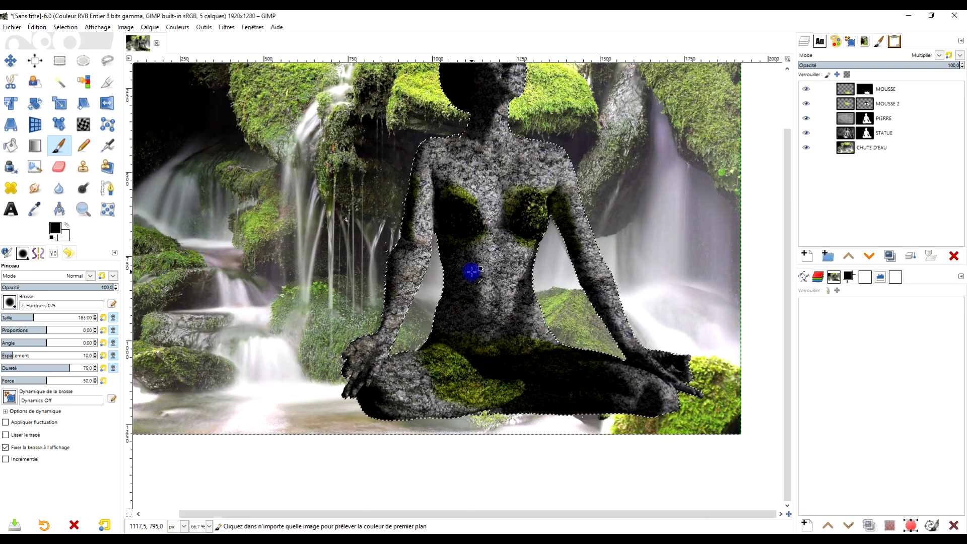
pyautogui.keyDown('ctrl'); pyautogui.scroll(1, 459, 269); pyautogui.keyUp('ctrl')
pyautogui.keyDown('ctrl'); pyautogui.scroll(-1, 593, 304); pyautogui.keyUp('ctrl')
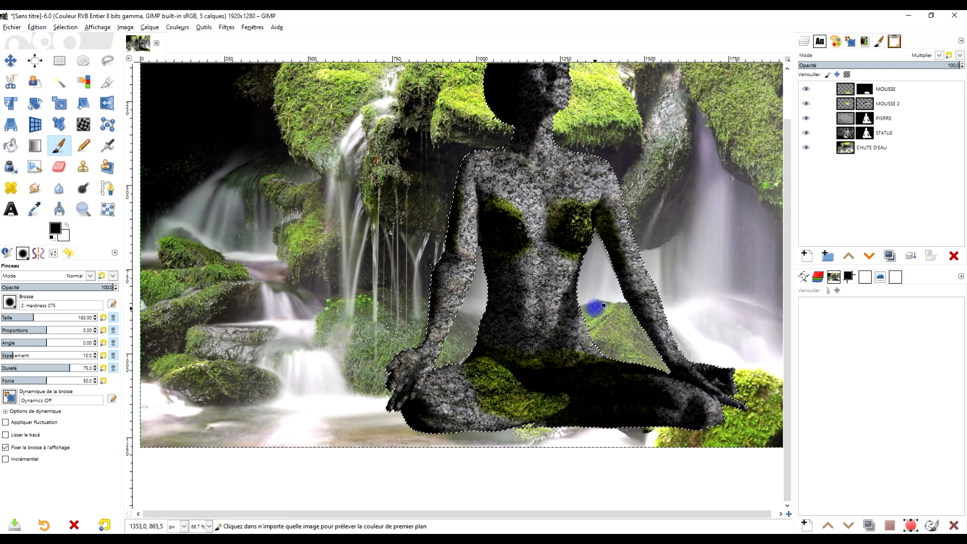
pyautogui.click(65, 27)
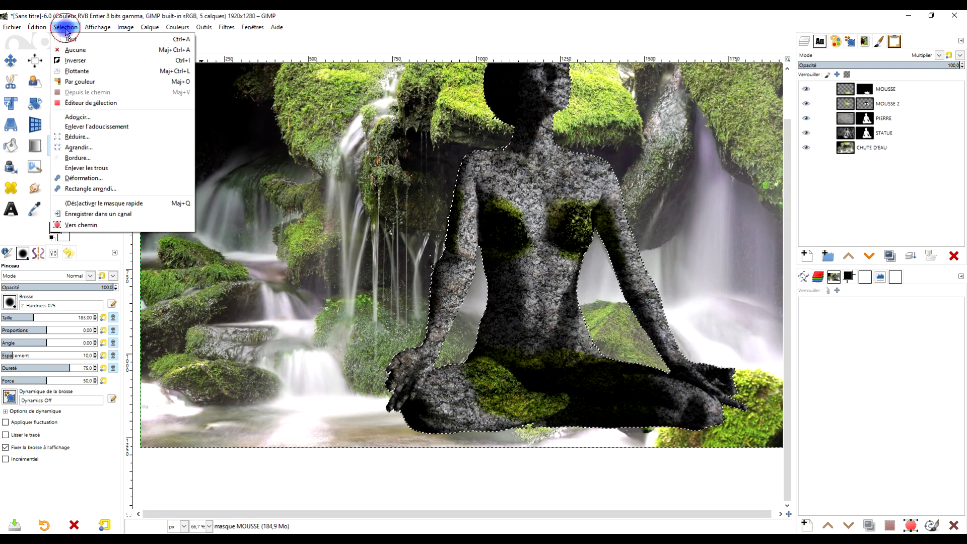
pyautogui.click(69, 50)
pyautogui.keyDown('ctrl'); pyautogui.scroll(-2, 491, 276); pyautogui.keyUp('ctrl')
pyautogui.keyDown('ctrl'); pyautogui.scroll(1, 492, 276); pyautogui.keyUp('ctrl')
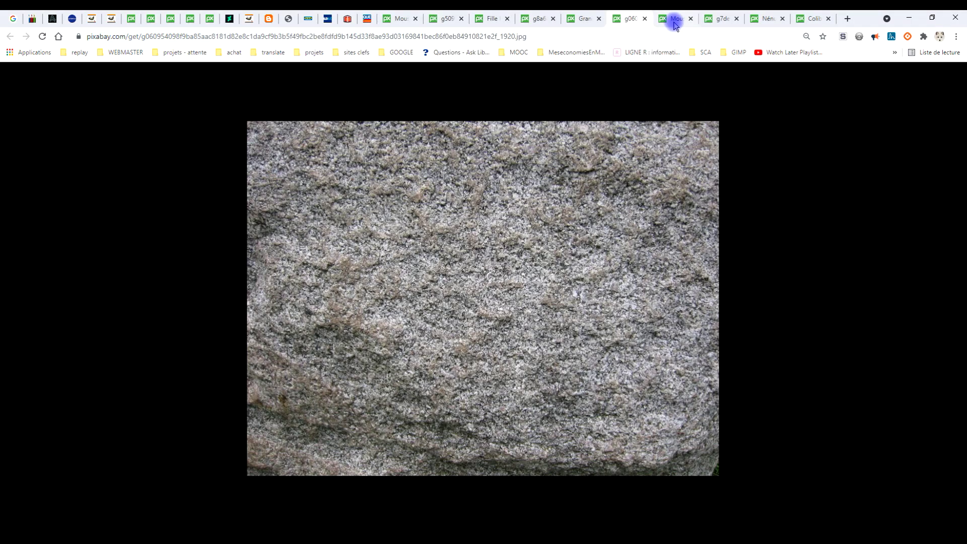
# Open the full-size Pixabay moss photo and copy the image.
pyautogui.click(675, 25)
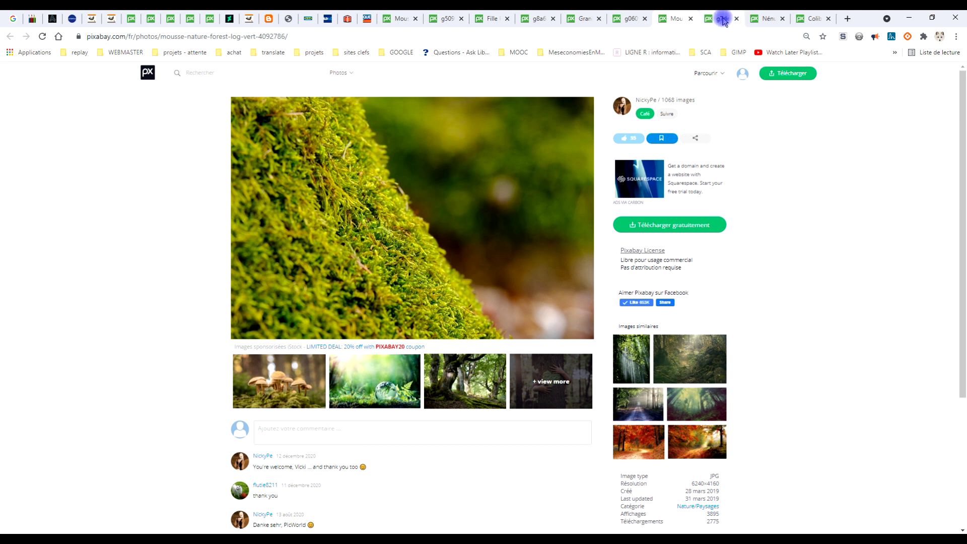
pyautogui.click(664, 223)
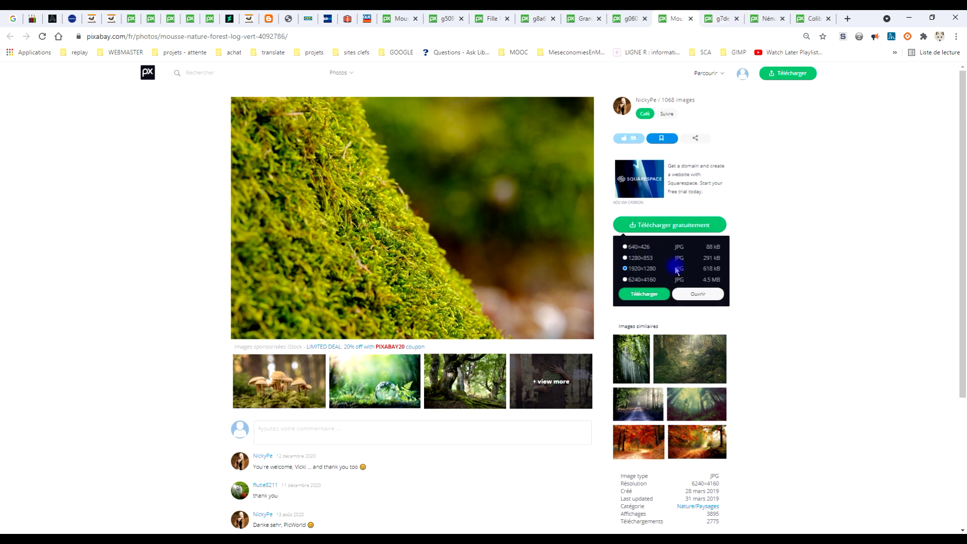
pyautogui.click(722, 20)
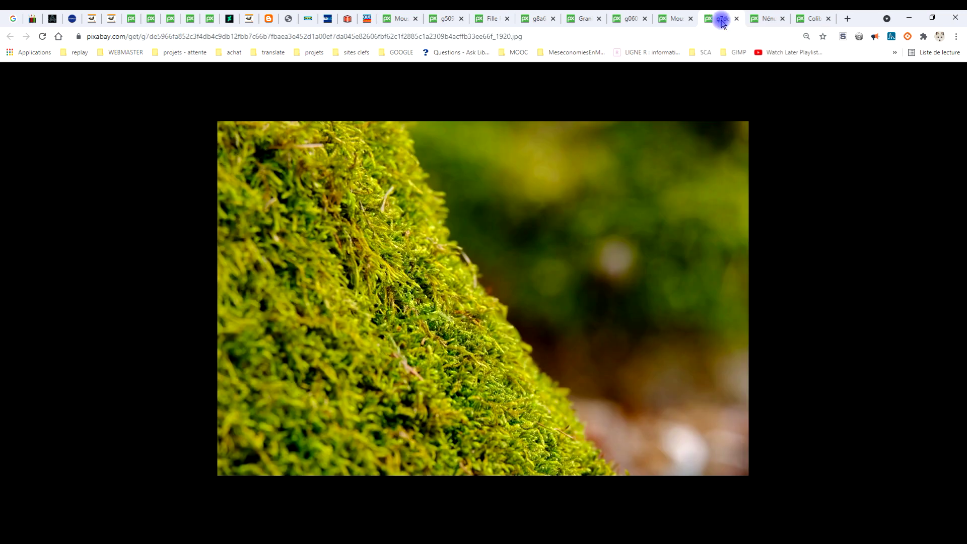
pyautogui.rightClick(377, 214)
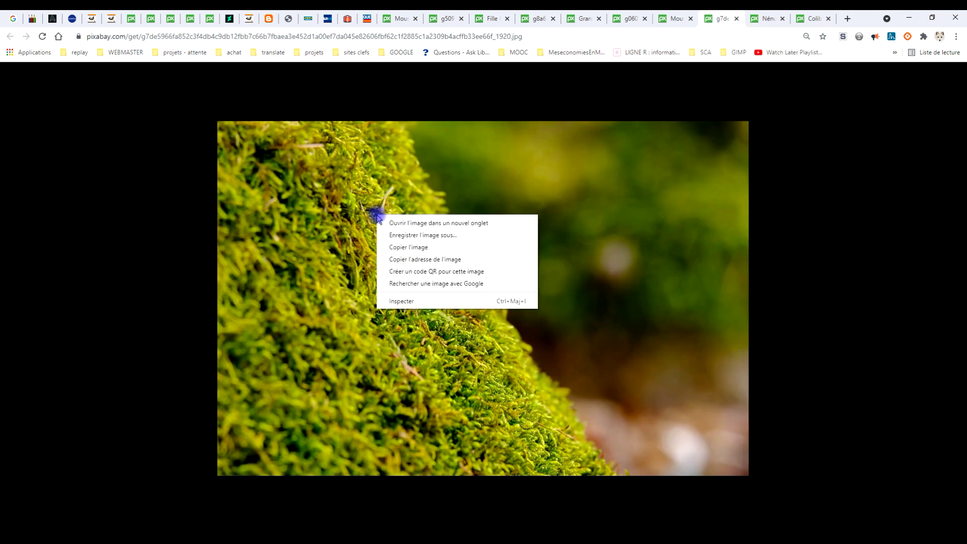
pyautogui.click(414, 249)
# Paste the moss photo into GIMP as a new layer named MOUSSE PREMIER.
pyautogui.click(126, 14)
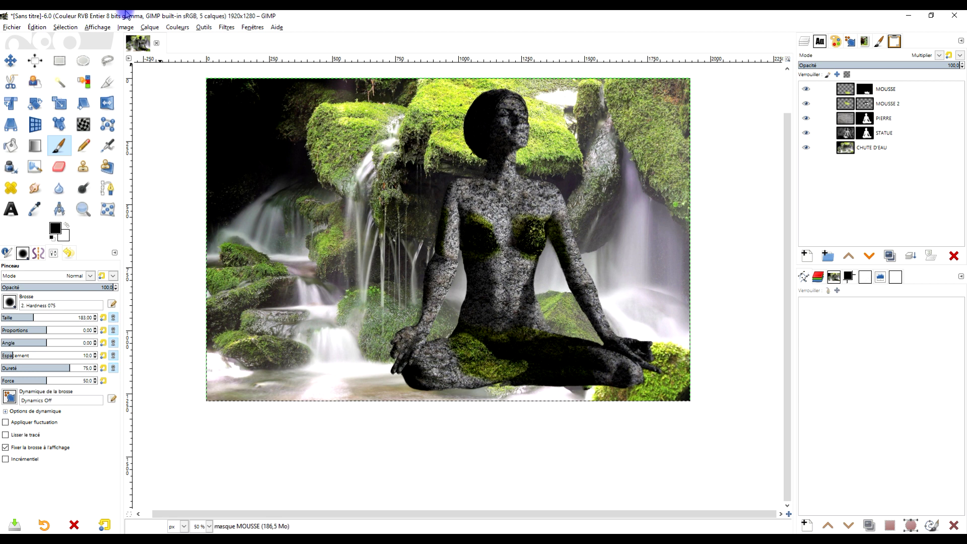
pyautogui.click(35, 26)
pyautogui.moveTo(58, 147)
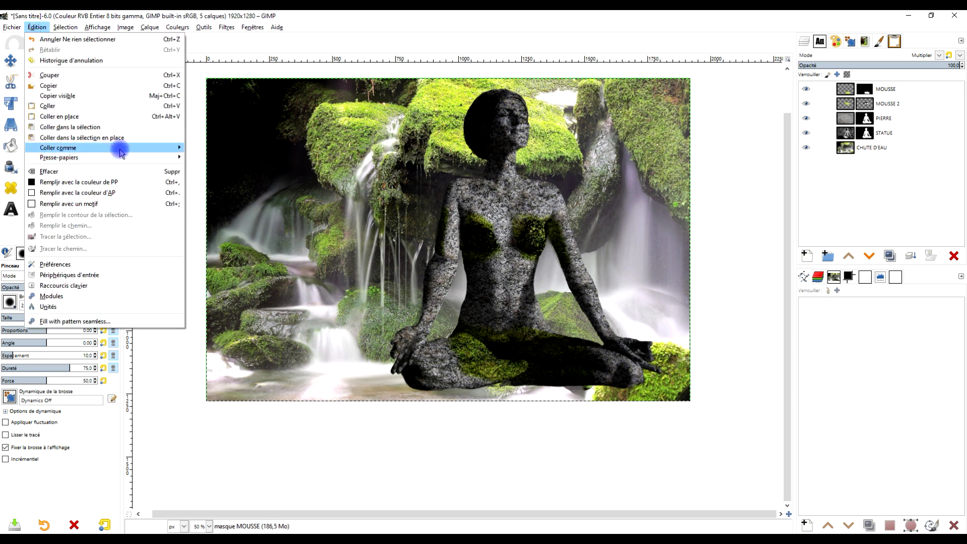
pyautogui.click(235, 152)
pyautogui.click(867, 91)
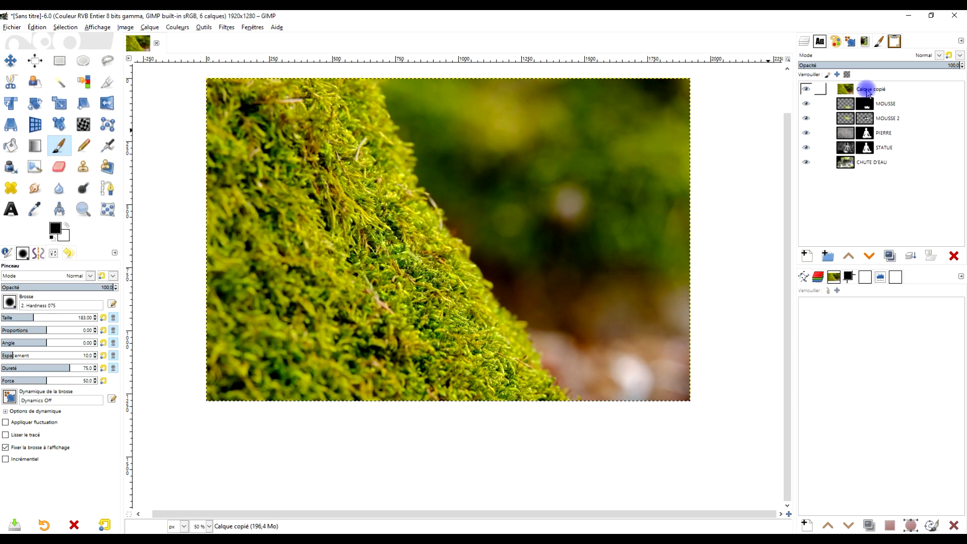
pyautogui.doubleClick(871, 88)
pyautogui.write('M')
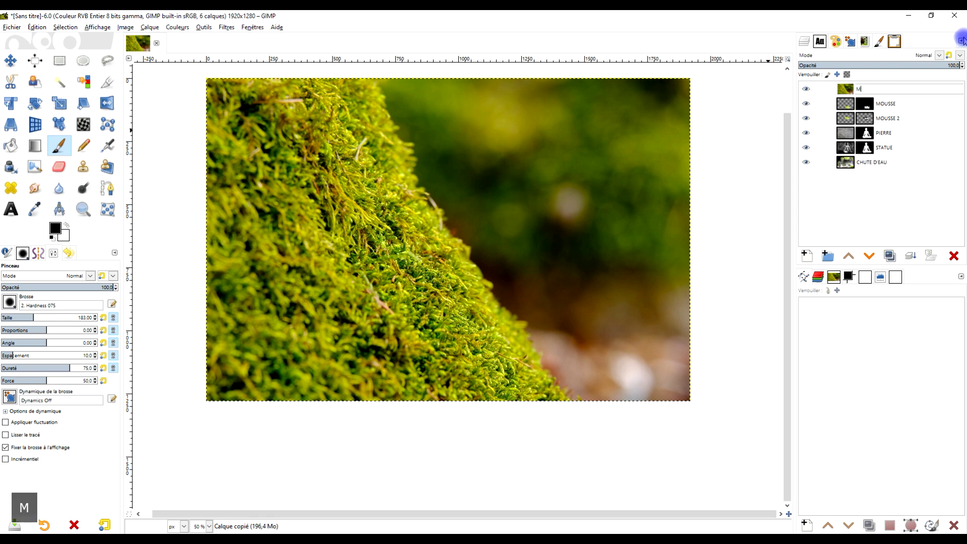
pyautogui.write('OUSSE PREMIER')
pyautogui.press('Return')
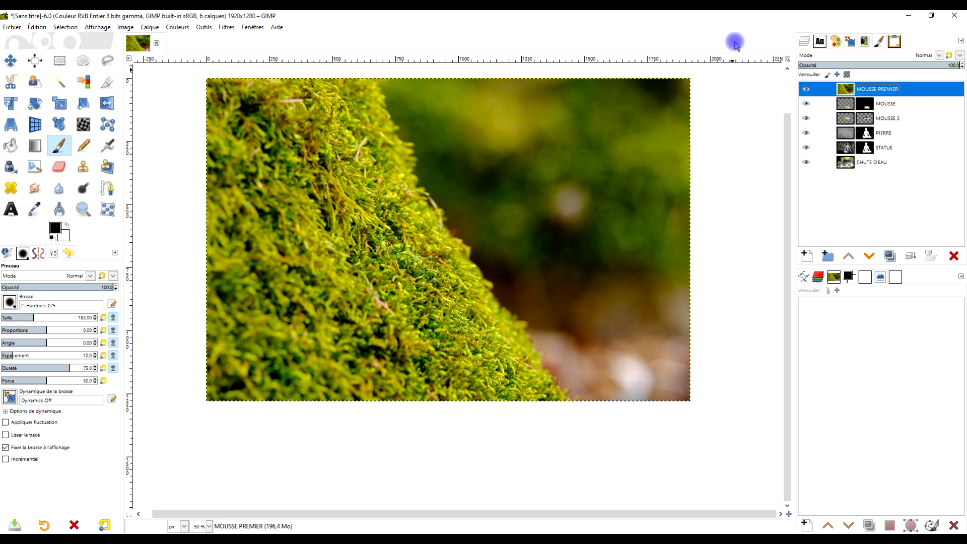
# Add a white, fully opaque layer mask to MOUSSE PREMIER.
pyautogui.rightClick(843, 94)
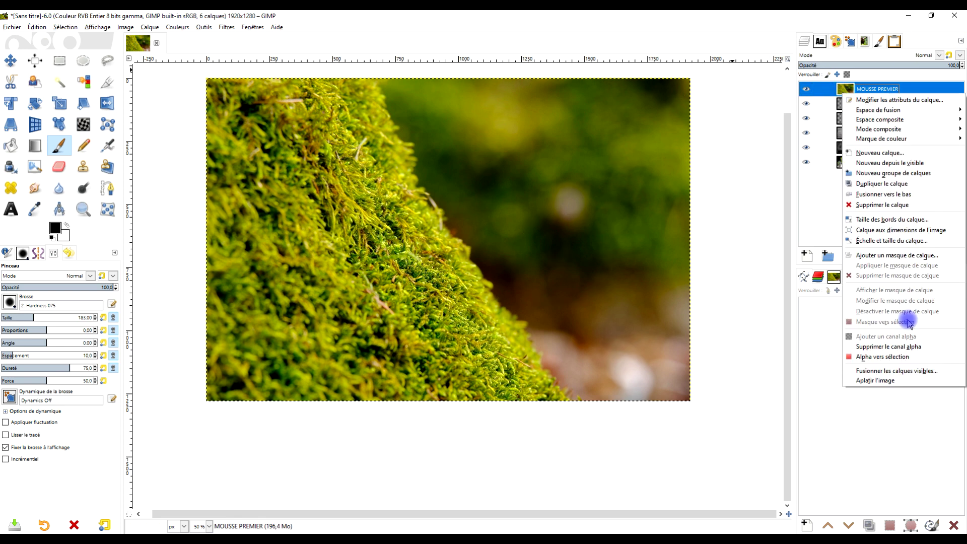
pyautogui.click(901, 255)
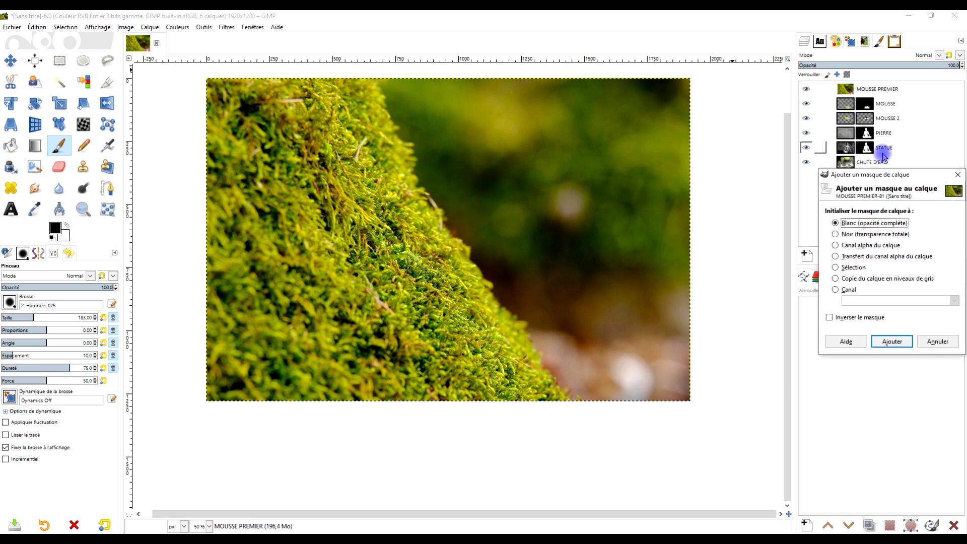
pyautogui.click(901, 345)
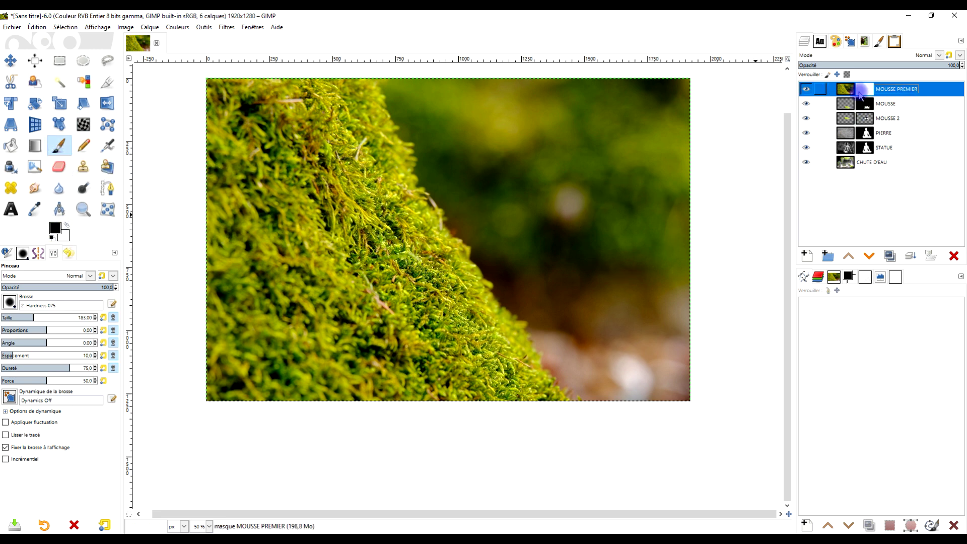
# Mask the moss off the top of the image and shift the MOUSSE PREMIER layer right.
pyautogui.moveTo(442, 140)
pyautogui.mouseDown()
pyautogui.moveTo(462, 114)
pyautogui.moveTo(487, 147)
pyautogui.moveTo(716, 142)
pyautogui.moveTo(259, 211)
pyautogui.moveTo(281, 168)
pyautogui.moveTo(302, 225)
pyautogui.moveTo(663, 273)
pyautogui.moveTo(300, 264)
pyautogui.moveTo(168, 324)
pyautogui.moveTo(196, 388)
pyautogui.moveTo(346, 280)
pyautogui.moveTo(356, 296)
pyautogui.moveTo(528, 302)
pyautogui.moveTo(310, 320)
pyautogui.moveTo(535, 328)
pyautogui.moveTo(265, 326)
pyautogui.moveTo(647, 327)
pyautogui.moveTo(711, 356)
pyautogui.moveTo(579, 345)
pyautogui.moveTo(686, 379)
pyautogui.moveTo(572, 363)
pyautogui.moveTo(582, 377)
pyautogui.moveTo(579, 352)
pyautogui.mouseUp()
pyautogui.click(6, 55)
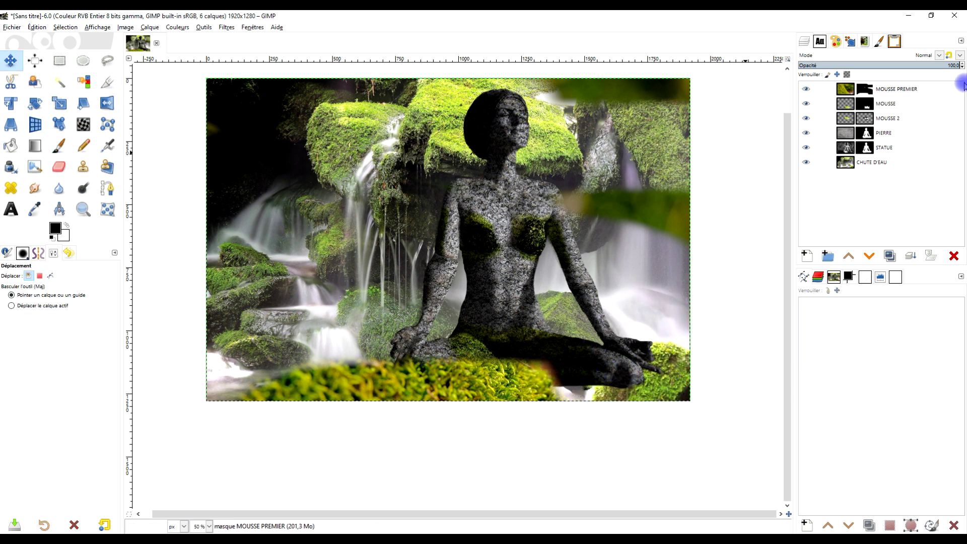
pyautogui.click(845, 89)
pyautogui.moveTo(378, 389); pyautogui.dragTo(454, 392)
# Refine the MOUSSE PREMIER mask, hiding moss by the hand and restoring it along the bottom edge.
pyautogui.click(59, 145)
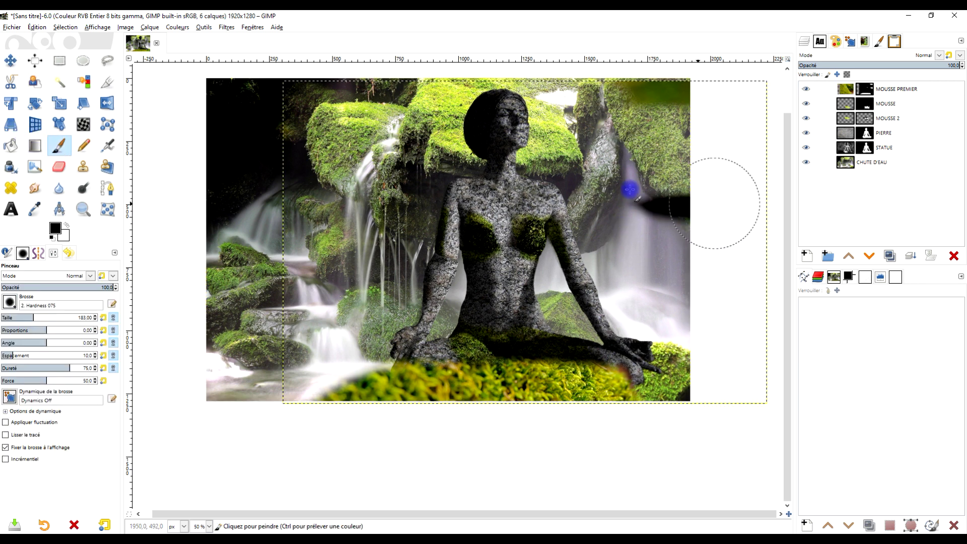
pyautogui.moveTo(675, 98); pyautogui.dragTo(640, 90)
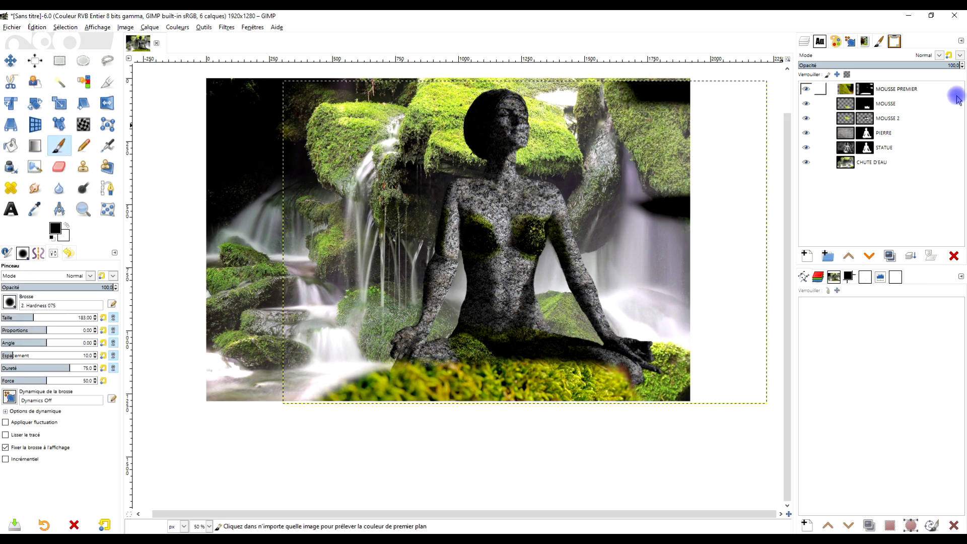
pyautogui.hotkey('ctrl', 'z')
pyautogui.click(870, 92)
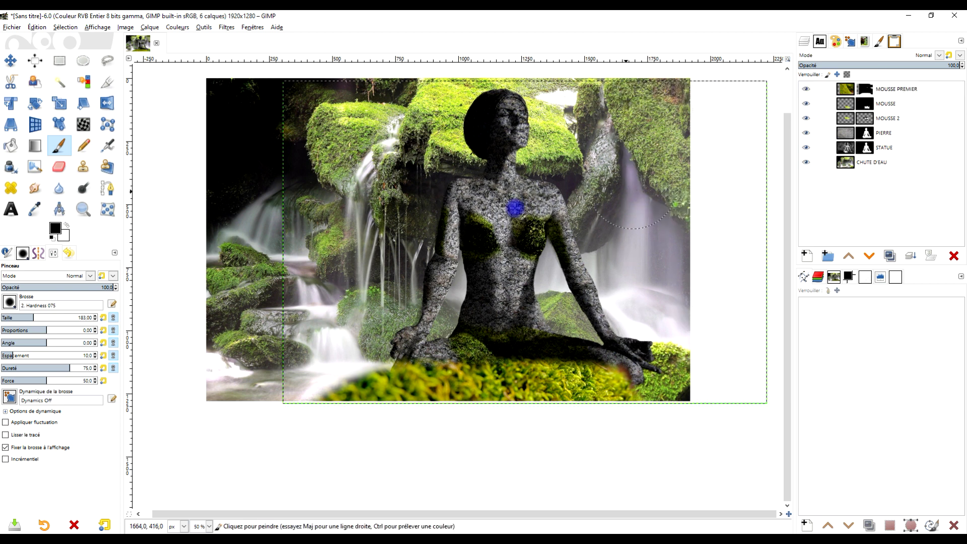
pyautogui.moveTo(658, 303); pyautogui.dragTo(647, 324)
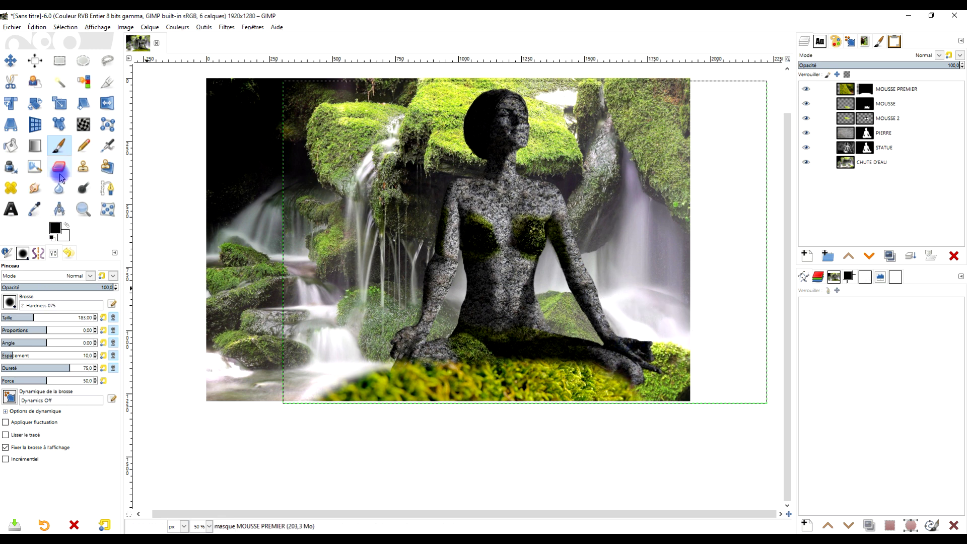
pyautogui.click(66, 225)
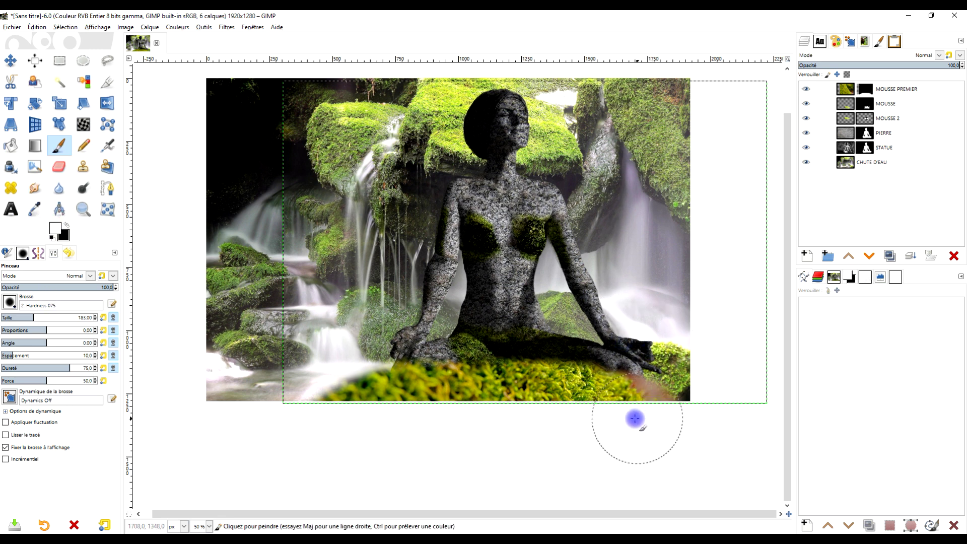
pyautogui.moveTo(360, 410)
pyautogui.mouseDown()
pyautogui.moveTo(332, 425)
pyautogui.moveTo(367, 412)
pyautogui.moveTo(388, 427)
pyautogui.mouseUp()
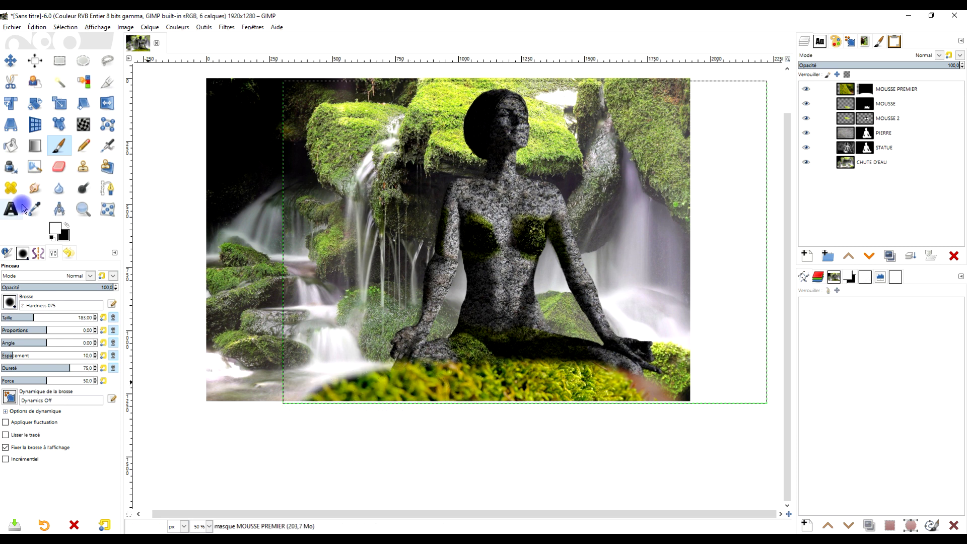
pyautogui.moveTo(313, 352)
pyautogui.mouseDown()
pyautogui.moveTo(324, 354)
pyautogui.moveTo(317, 362)
pyautogui.mouseUp()
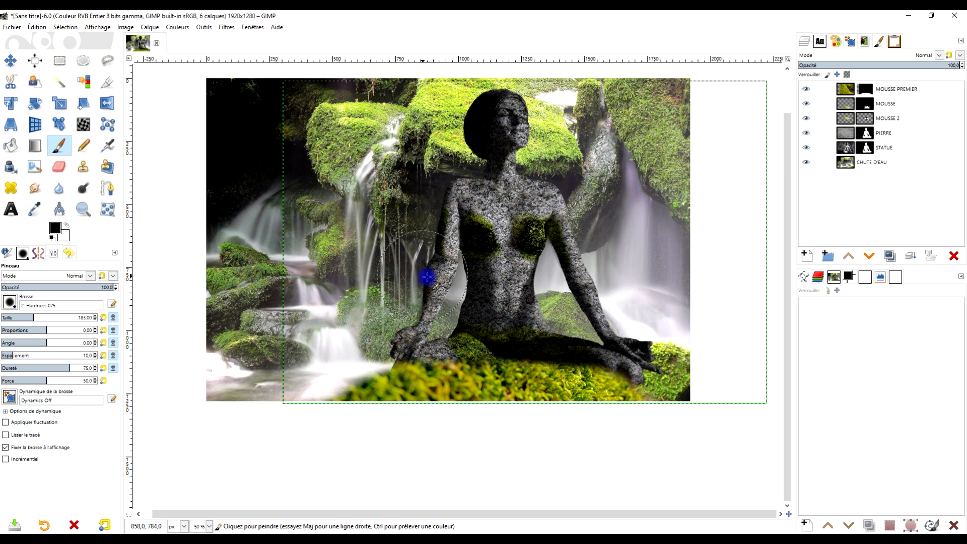
# Fit MOUSSE PREMIER to the image size, zoom to fit, and bring up Filters for the PIERRE layer.
pyautogui.rightClick(850, 93)
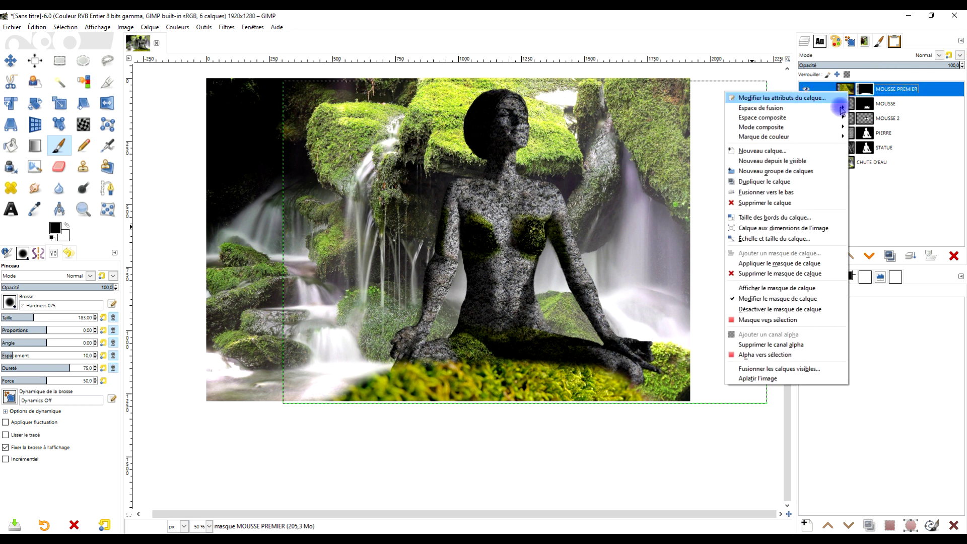
pyautogui.click(815, 229)
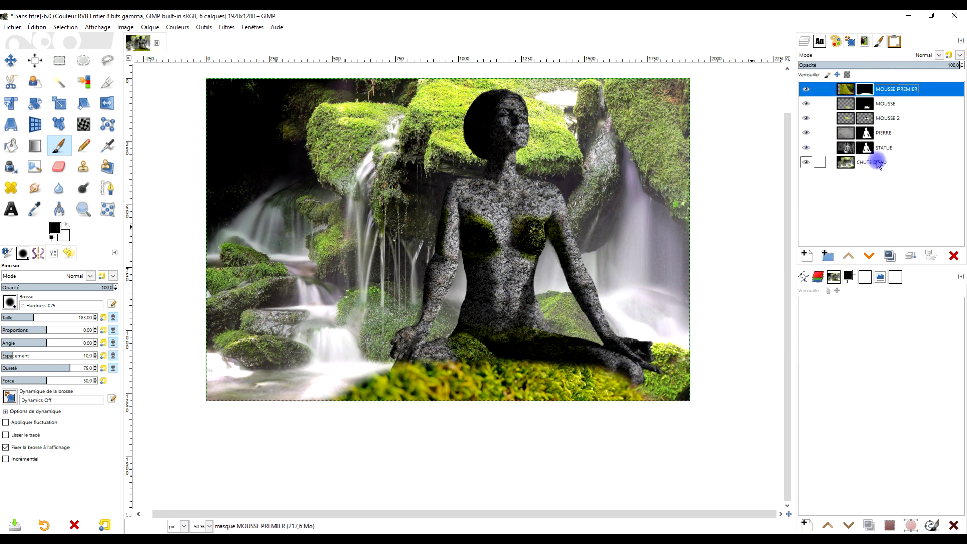
pyautogui.scroll(1, 659, 176)
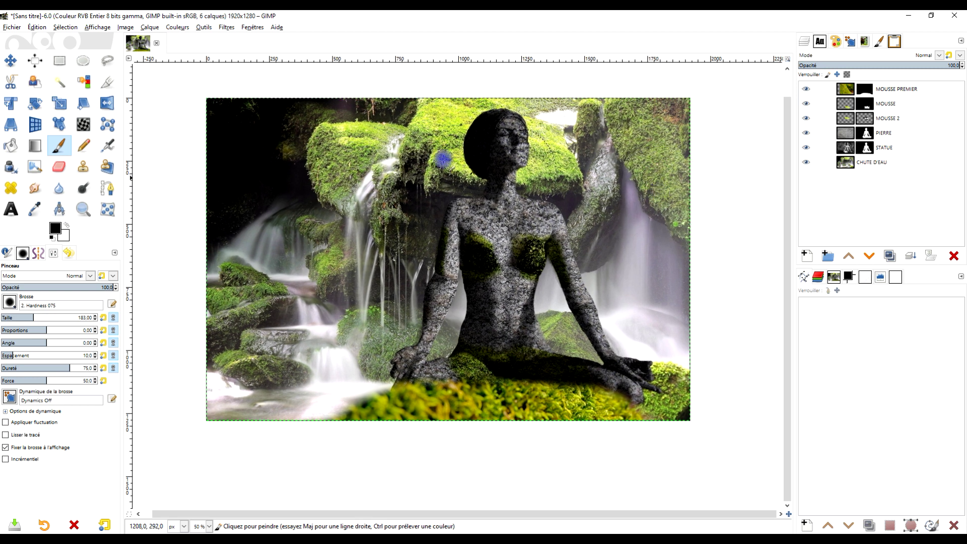
pyautogui.click(83, 209)
pyautogui.moveTo(197, 93); pyautogui.dragTo(708, 427)
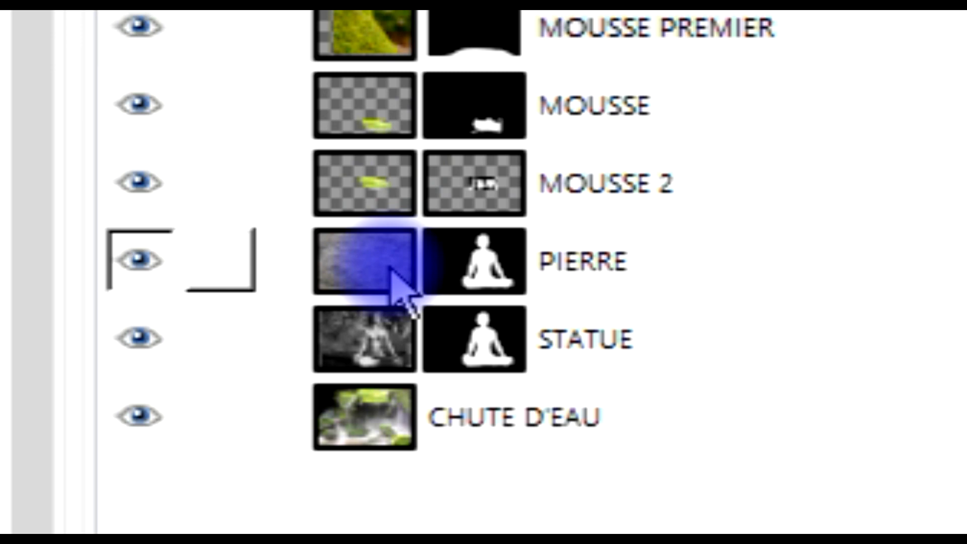
pyautogui.click(848, 134)
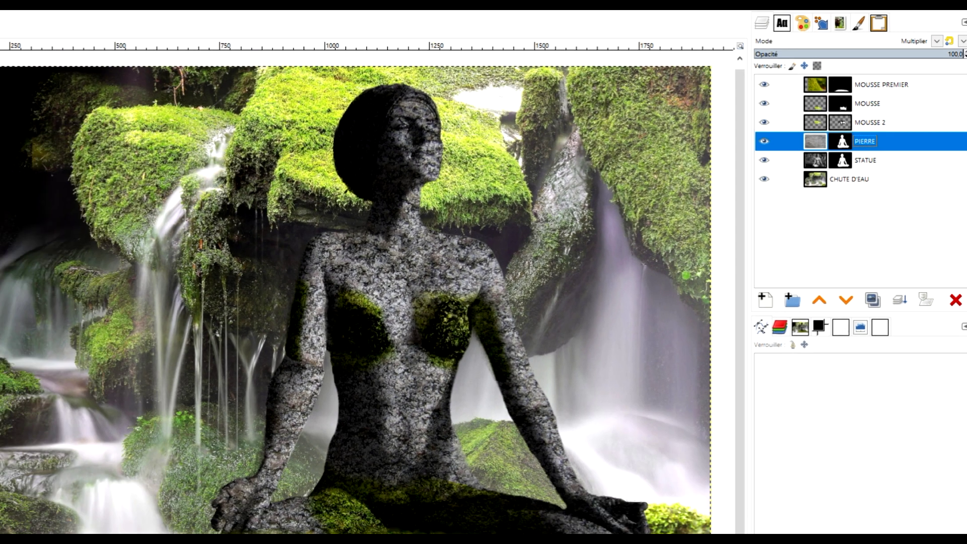
pyautogui.click(226, 27)
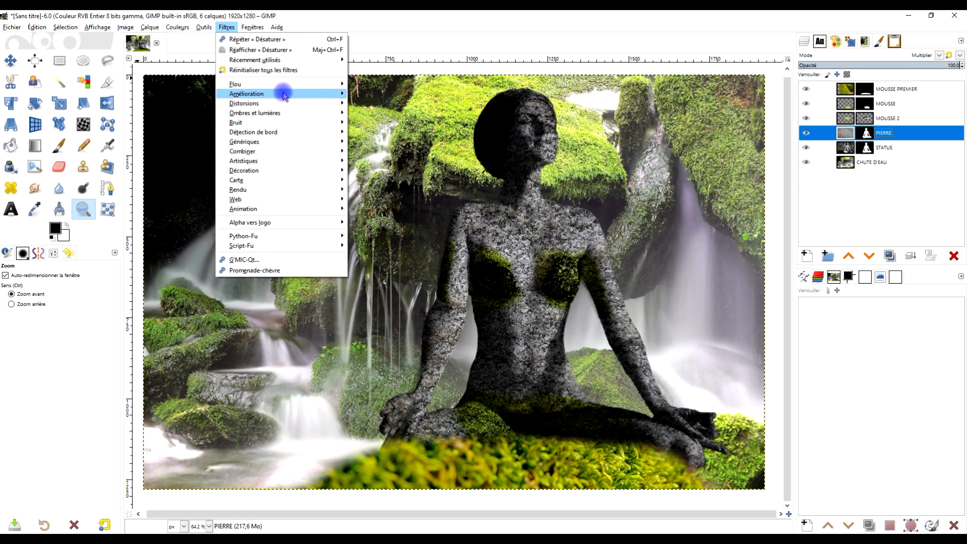
pyautogui.moveTo(247, 93)
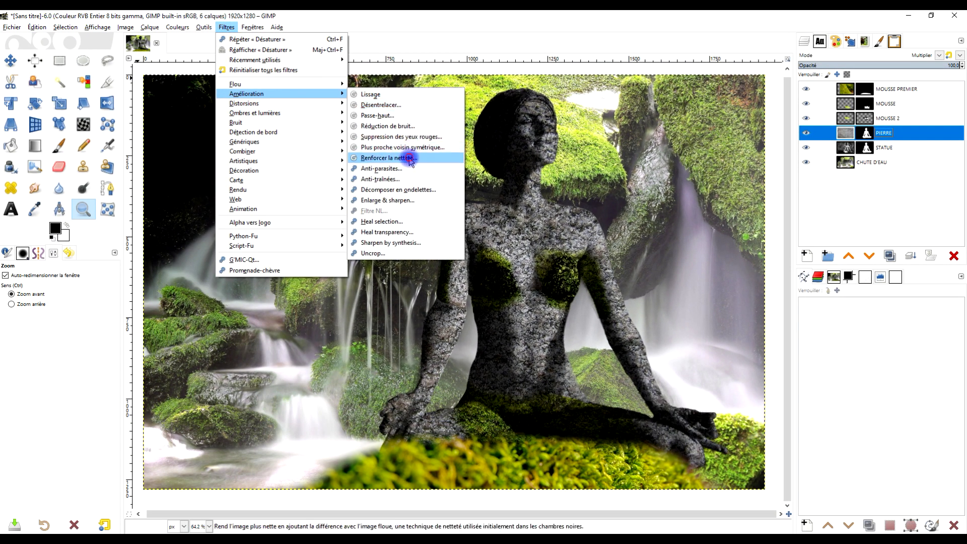
# Apply Renforcer la netteté sharpening to the PIERRE stone layer after comparing the preview.
pyautogui.click(410, 158)
pyautogui.moveTo(127, 81)
pyautogui.mouseDown()
pyautogui.moveTo(339, 130)
pyautogui.moveTo(315, 124)
pyautogui.mouseUp()
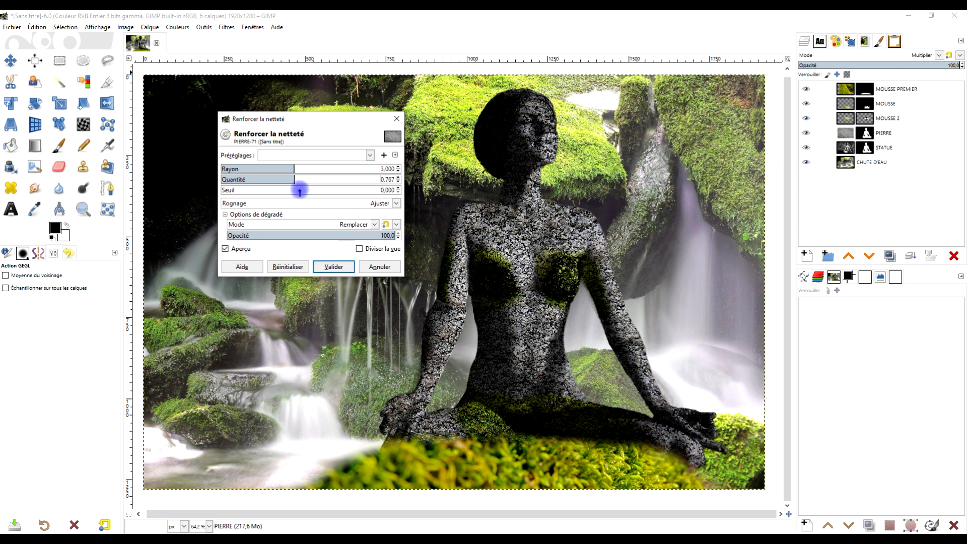
pyautogui.click(240, 250)
pyautogui.click(240, 250)
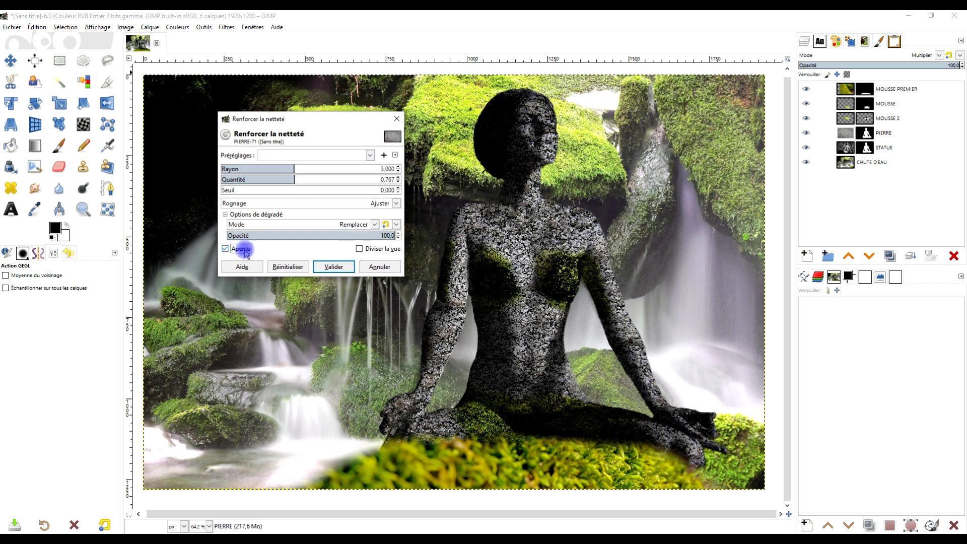
pyautogui.click(329, 266)
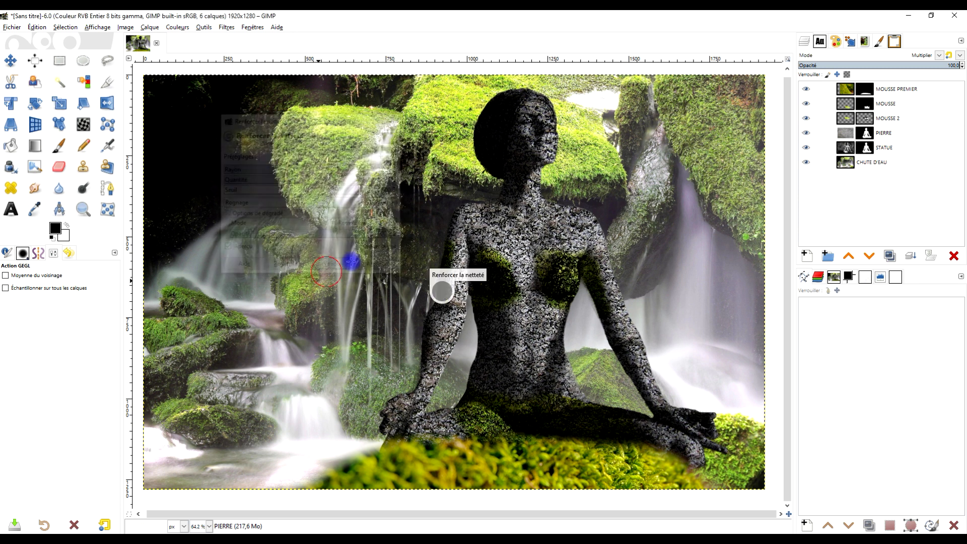
pyautogui.keyDown('ctrl'); pyautogui.scroll(2, 557, 143); pyautogui.keyUp('ctrl')
# Select the STATUE layer and set the Dodge/Burn tool to burn.
pyautogui.keyDown('ctrl'); pyautogui.scroll(1, 549, 134); pyautogui.keyUp('ctrl')
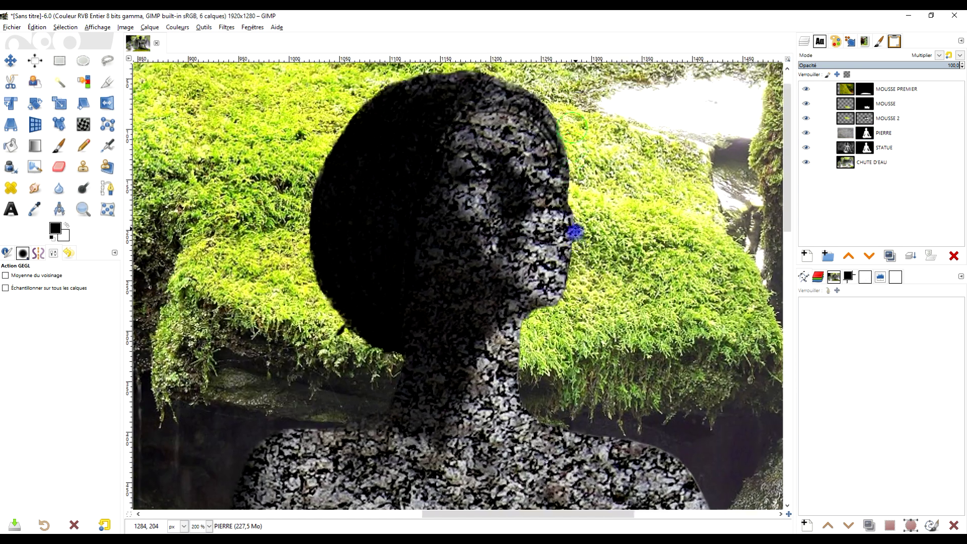
pyautogui.scroll(1, 579, 233)
pyautogui.click(847, 151)
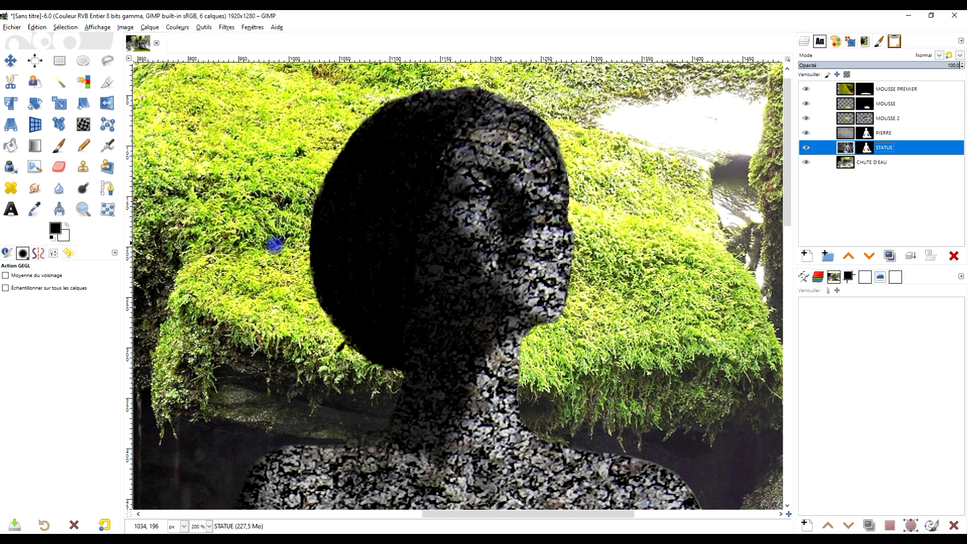
pyautogui.click(78, 191)
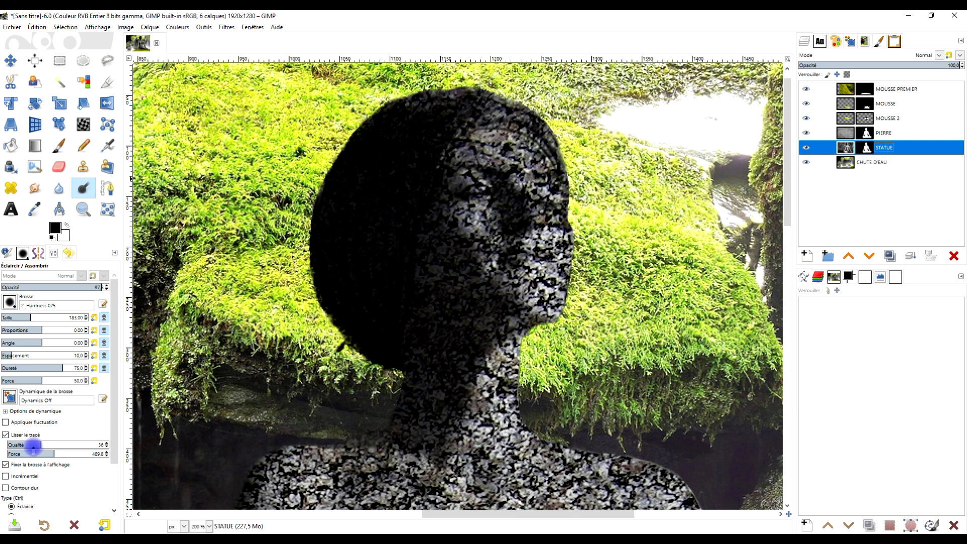
pyautogui.scroll(-1, 50, 485)
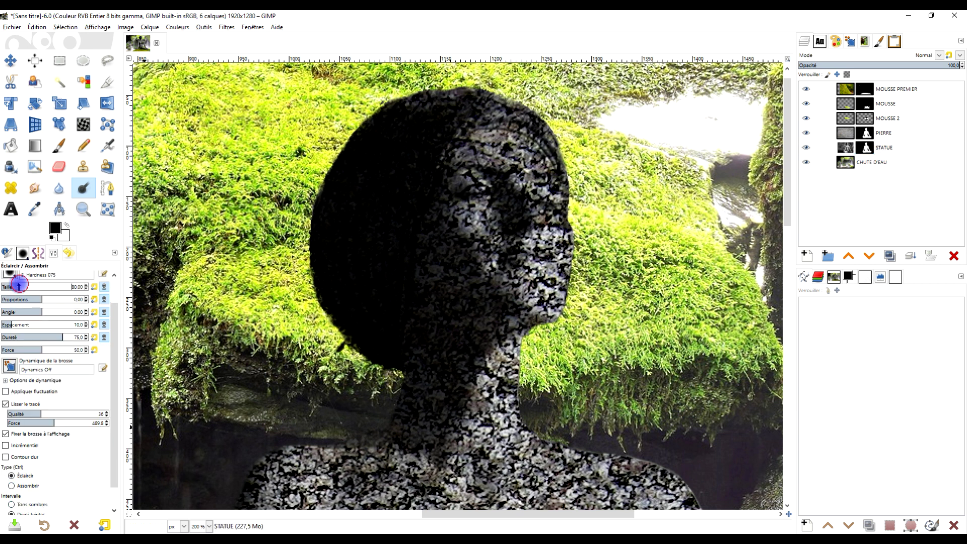
pyautogui.scroll(-1, 28, 455)
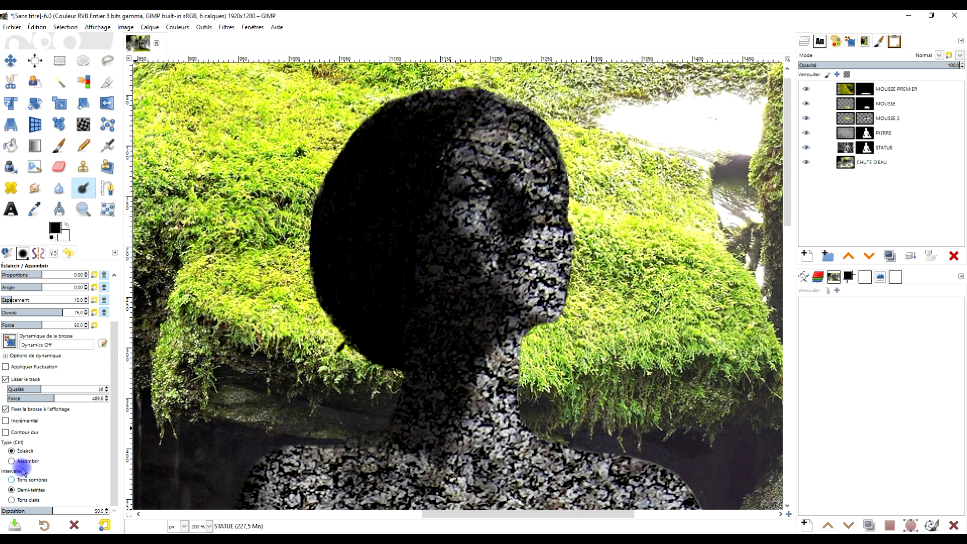
pyautogui.hotkey('ctrl', 'z')
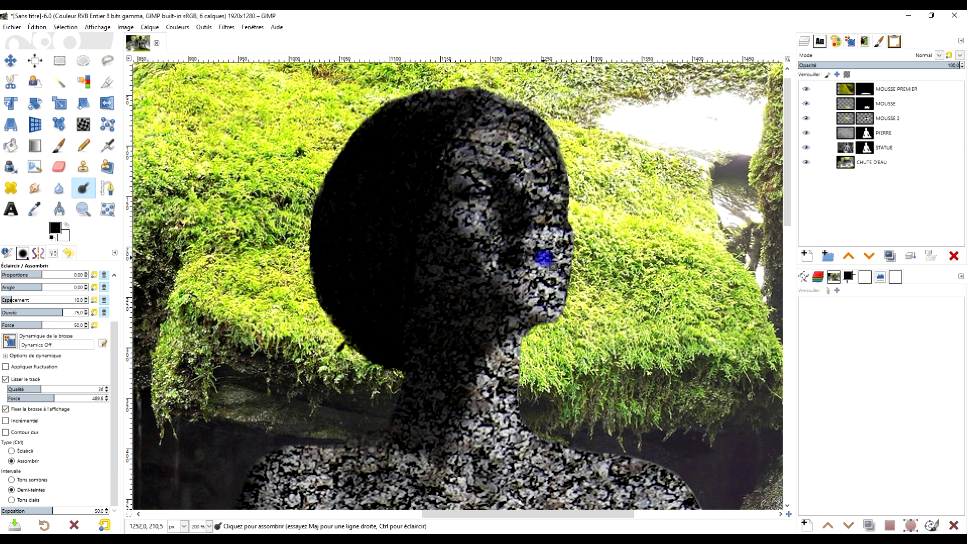
# Lower the PIERRE layer's opacity slightly, then raise it back.
pyautogui.scroll(1, 524, 252)
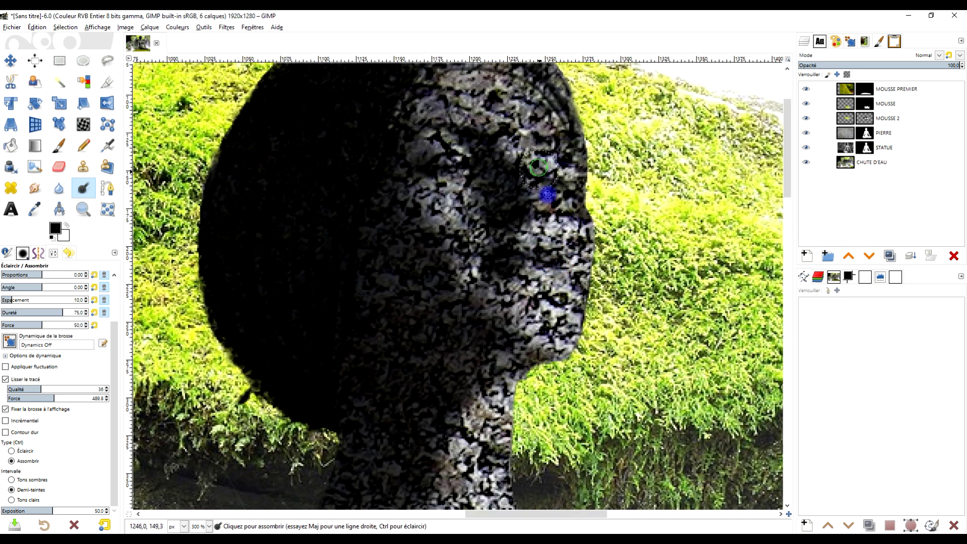
pyautogui.scroll(2, 545, 194)
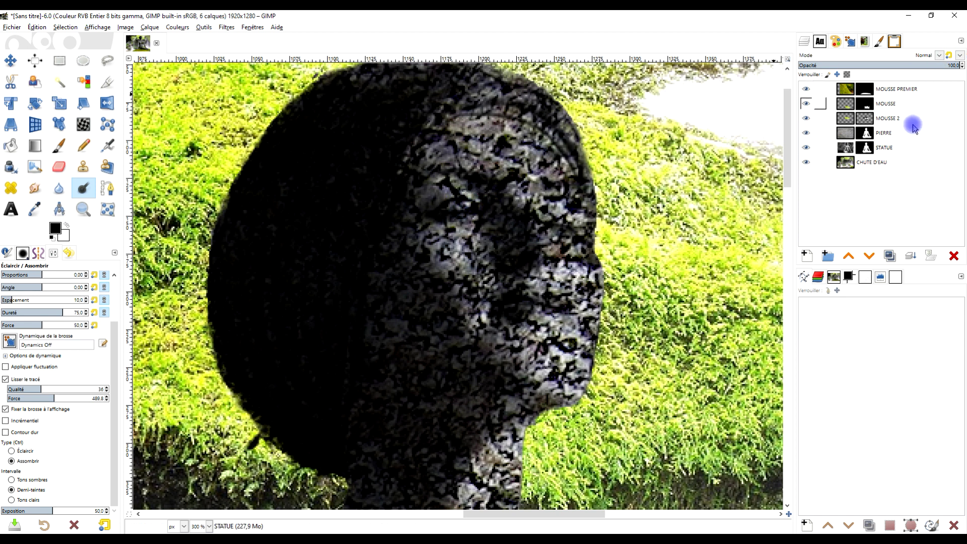
pyautogui.click(846, 135)
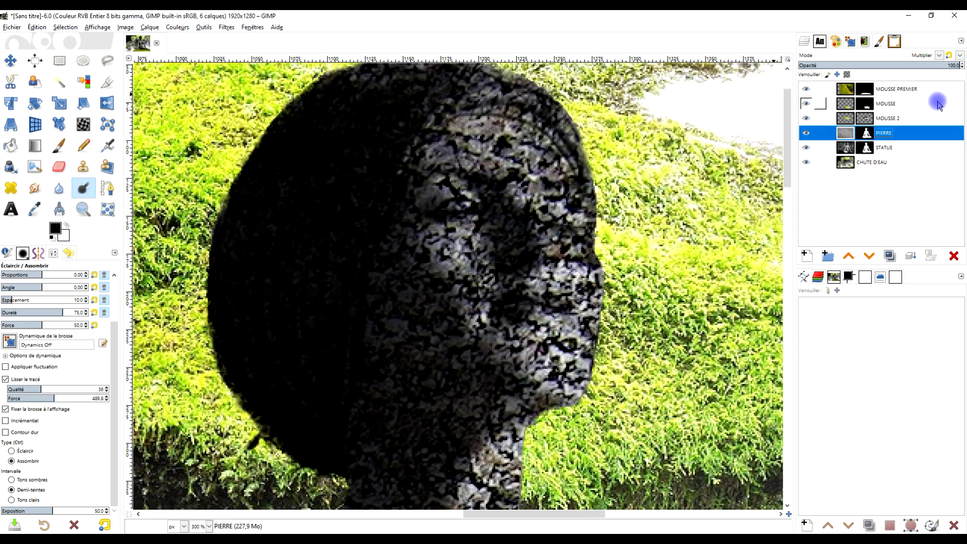
pyautogui.click(942, 64)
pyautogui.moveTo(950, 66); pyautogui.dragTo(953, 67)
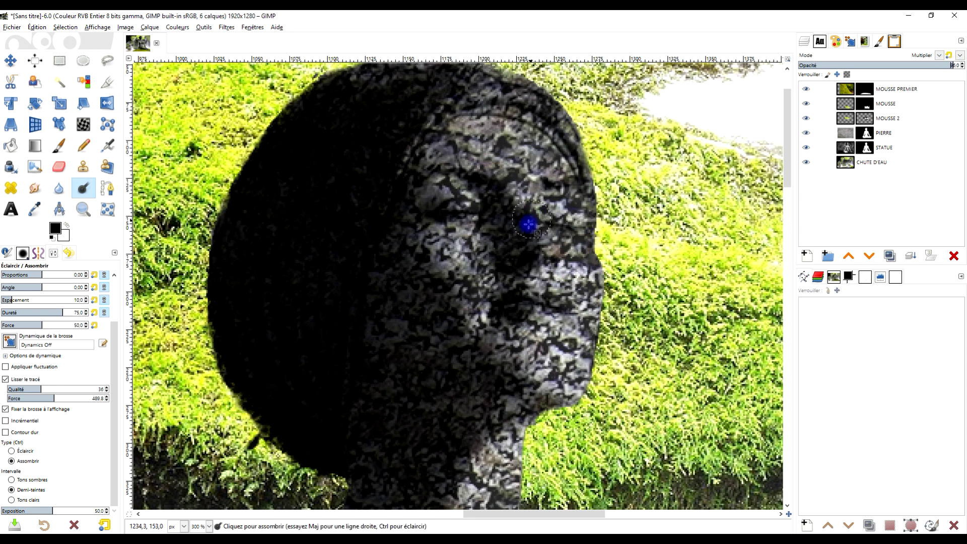
# Burn darker shading on the STATUE layer beside the eye and up to the brow.
pyautogui.click(845, 148)
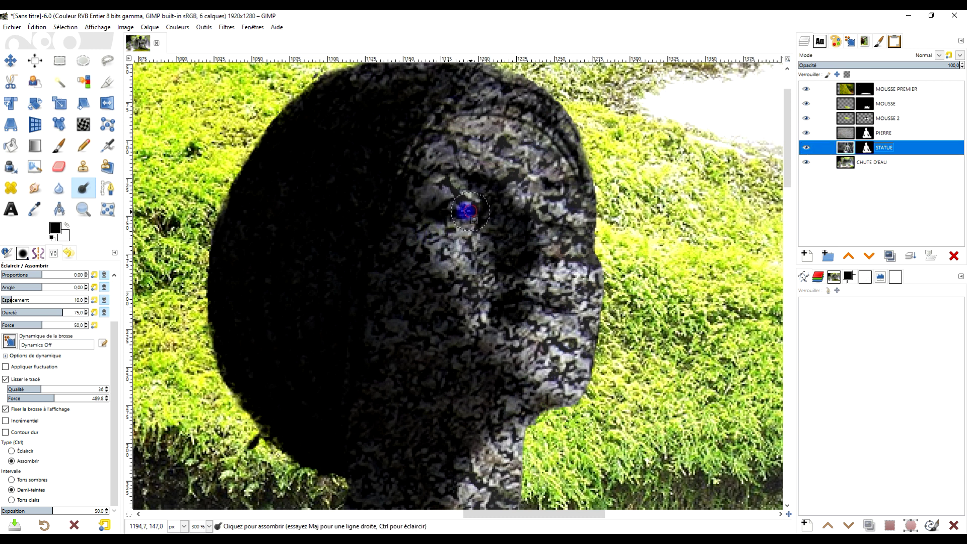
pyautogui.moveTo(465, 210); pyautogui.dragTo(473, 206)
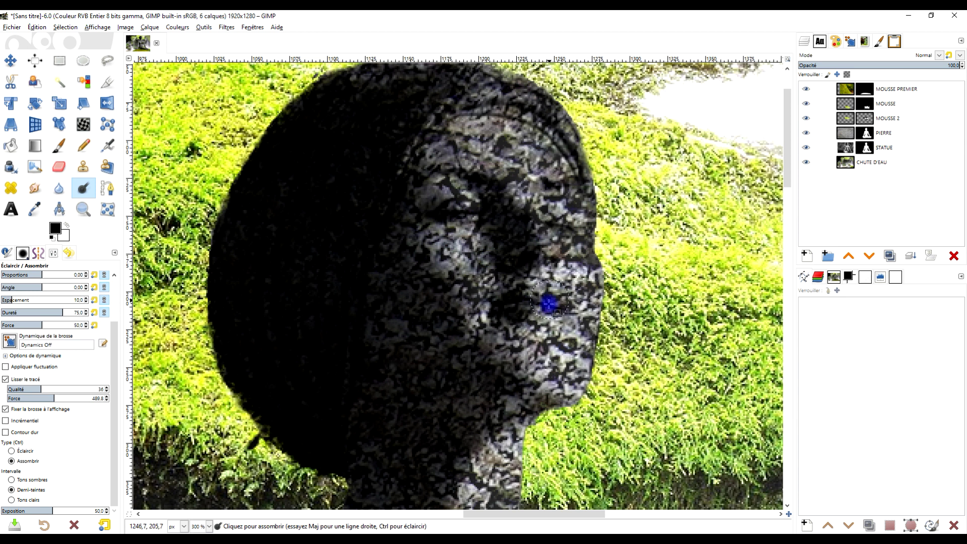
pyautogui.click(15, 481)
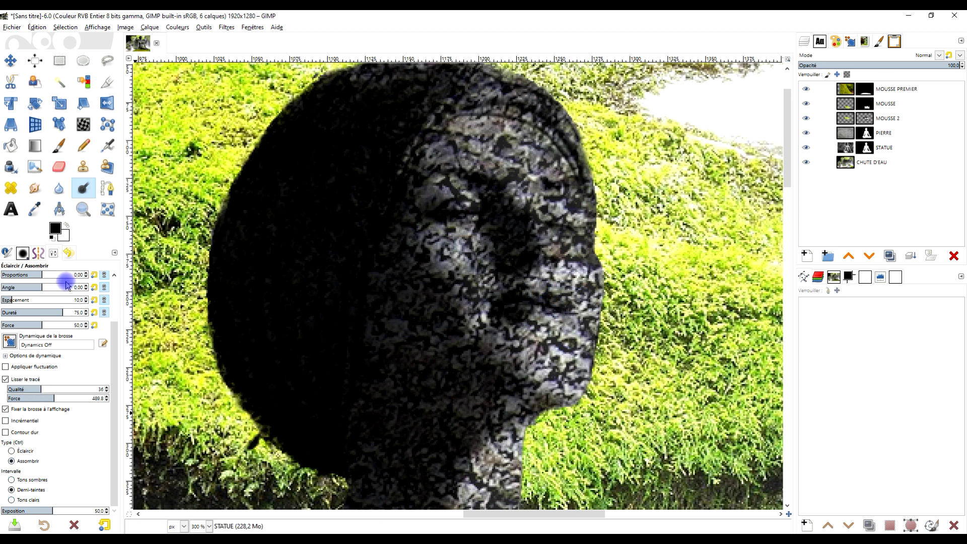
pyautogui.moveTo(120, 347); pyautogui.dragTo(112, 290)
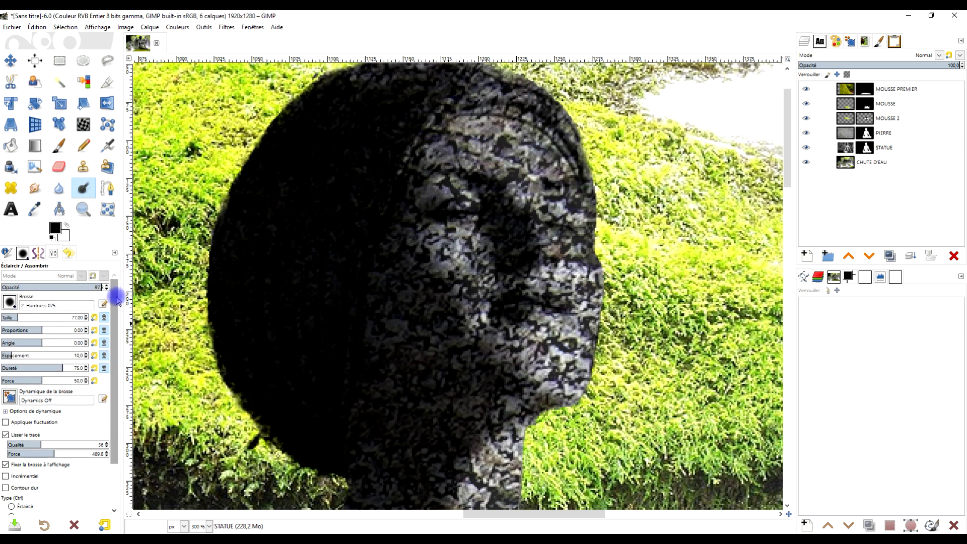
pyautogui.moveTo(538, 287)
pyautogui.mouseDown()
pyautogui.moveTo(565, 285)
pyautogui.moveTo(547, 315)
pyautogui.moveTo(565, 317)
pyautogui.moveTo(567, 296)
pyautogui.moveTo(576, 301)
pyautogui.moveTo(555, 217)
pyautogui.moveTo(579, 218)
pyautogui.moveTo(566, 237)
pyautogui.moveTo(571, 263)
pyautogui.moveTo(535, 261)
pyautogui.moveTo(544, 211)
pyautogui.moveTo(575, 220)
pyautogui.mouseUp()
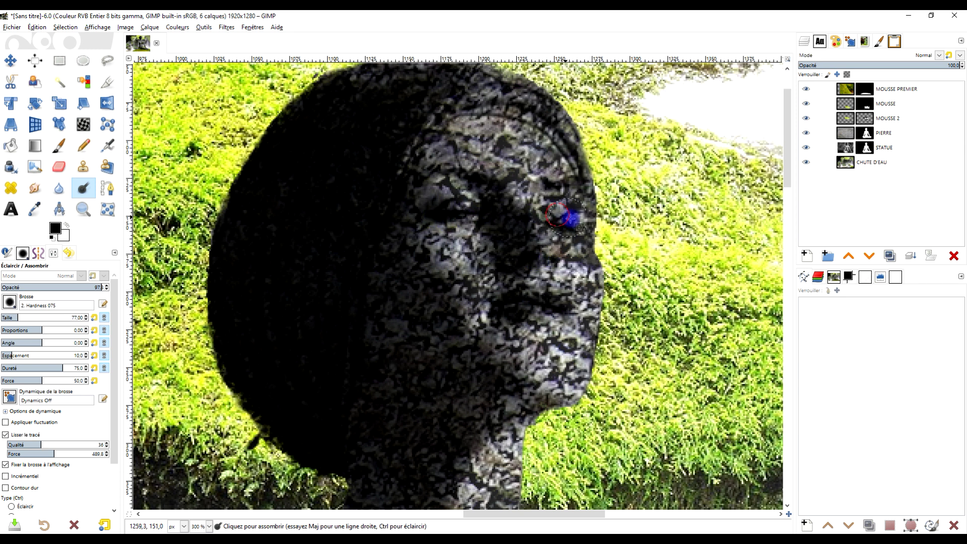
pyautogui.moveTo(550, 203)
pyautogui.mouseDown()
pyautogui.moveTo(564, 189)
pyautogui.moveTo(579, 226)
pyautogui.moveTo(565, 263)
pyautogui.moveTo(536, 274)
pyautogui.moveTo(562, 275)
pyautogui.moveTo(539, 270)
pyautogui.moveTo(580, 260)
pyautogui.mouseUp()
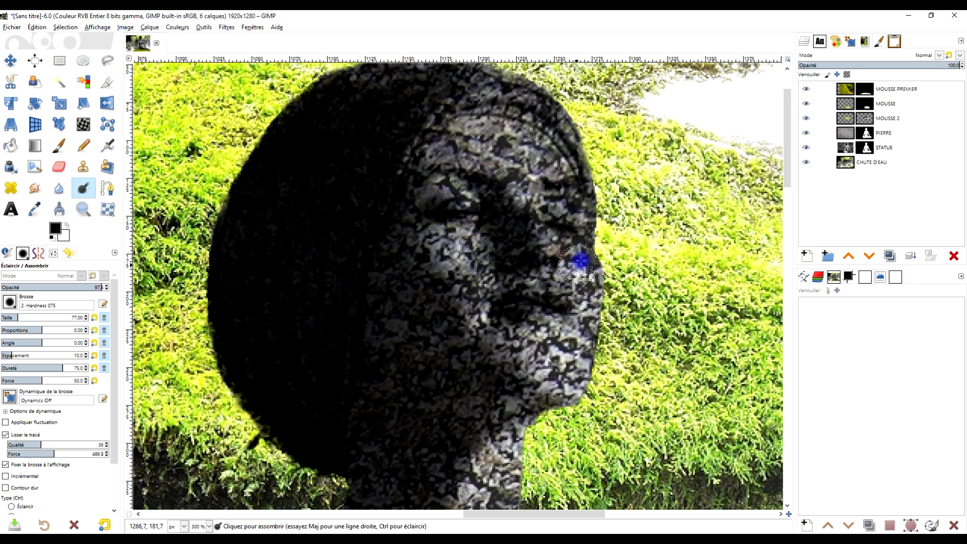
# Switch the Dodge/Burn tool to dodge and lighten the edge of the statue's cheek.
pyautogui.keyDown('ctrl'); pyautogui.scroll(-2, 578, 201); pyautogui.keyUp('ctrl')
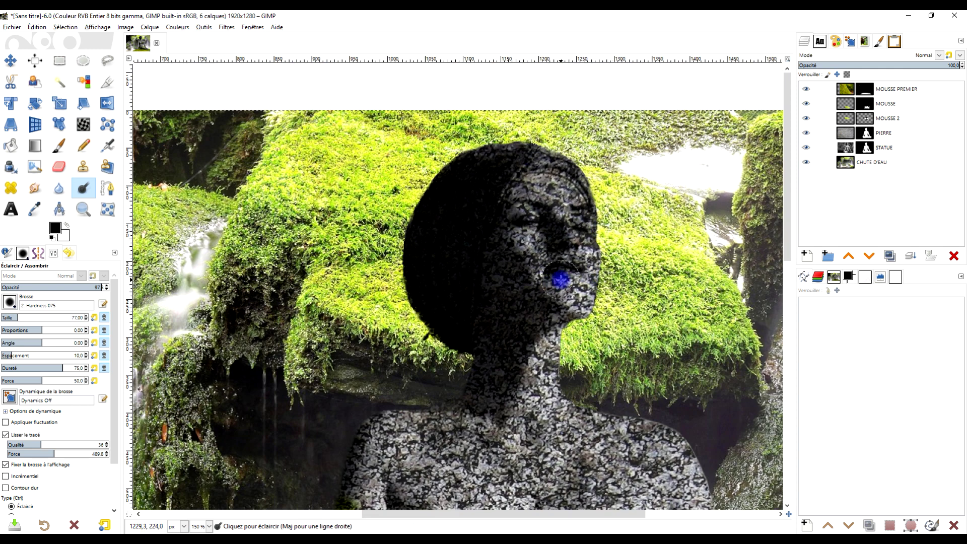
pyautogui.keyDown('ctrl'); pyautogui.scroll(1, 557, 274); pyautogui.keyUp('ctrl')
pyautogui.keyDown('ctrl'); pyautogui.scroll(2, 593, 263); pyautogui.keyUp('ctrl')
pyautogui.scroll(-4, 64, 445)
pyautogui.moveTo(114, 352); pyautogui.dragTo(115, 451)
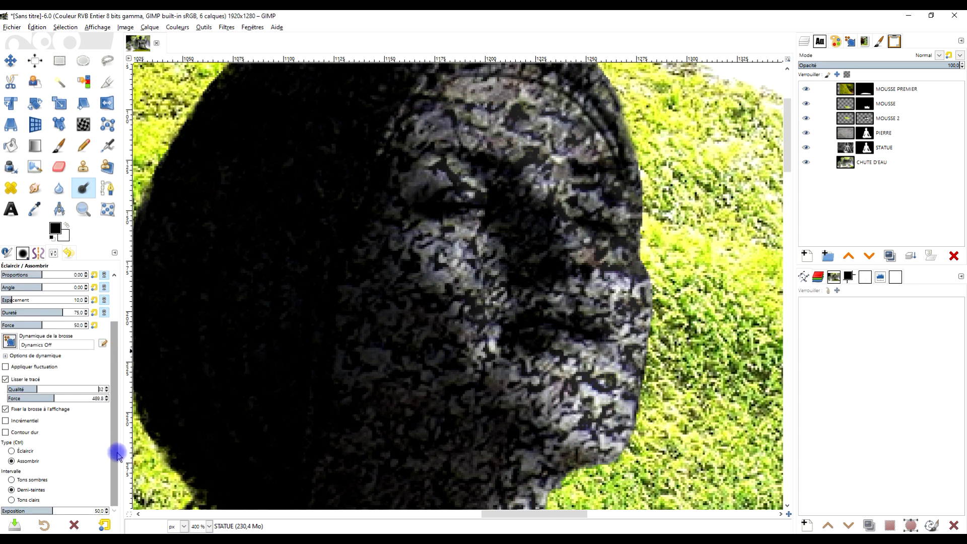
pyautogui.click(22, 452)
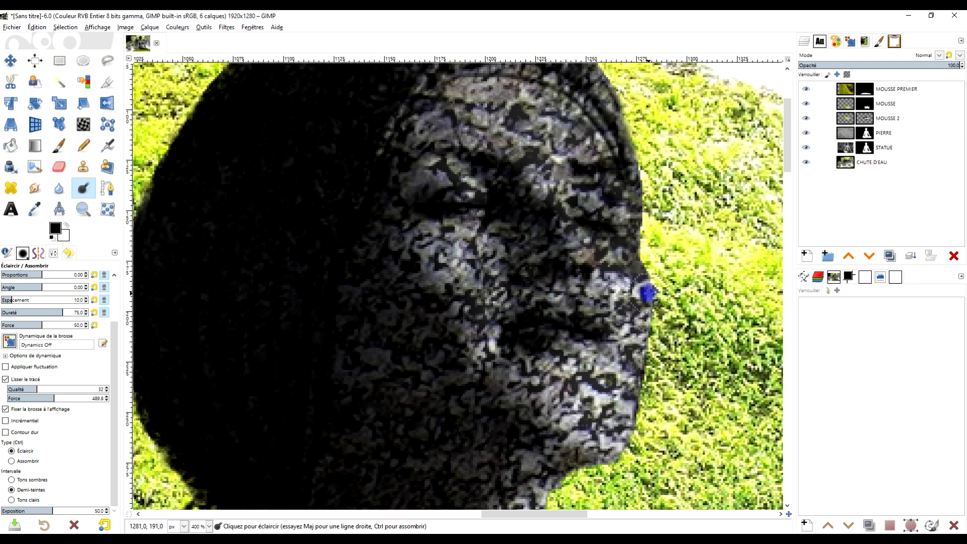
pyautogui.click(617, 272)
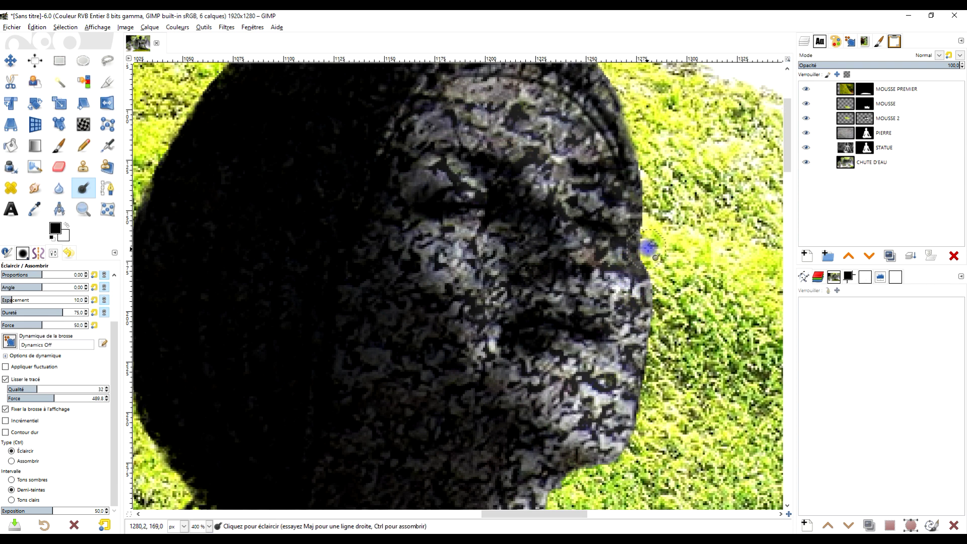
pyautogui.scroll(-2, 636, 264)
pyautogui.scroll(-2, 653, 282)
pyautogui.scroll(-1, 644, 272)
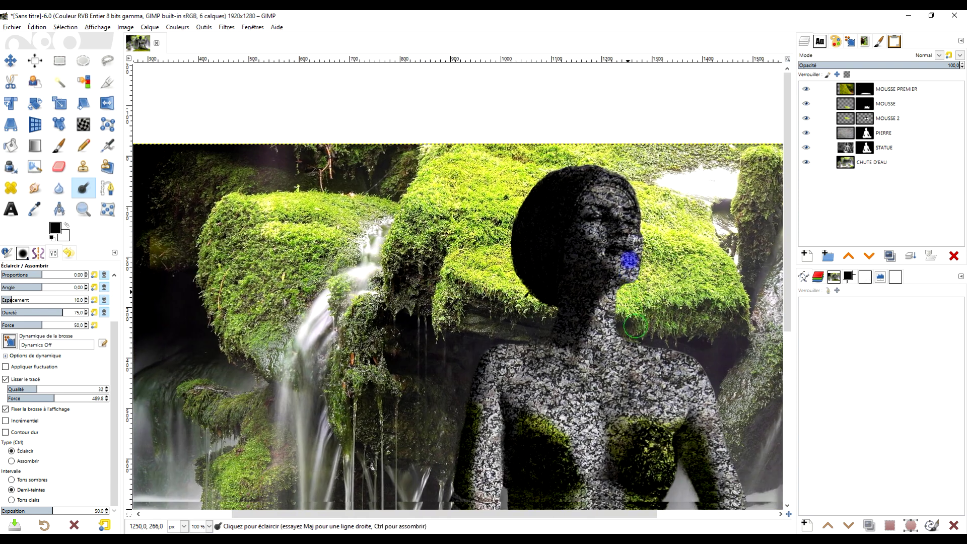
pyautogui.scroll(-1, 609, 282)
pyautogui.scroll(1, 604, 337)
pyautogui.scroll(-2, 621, 328)
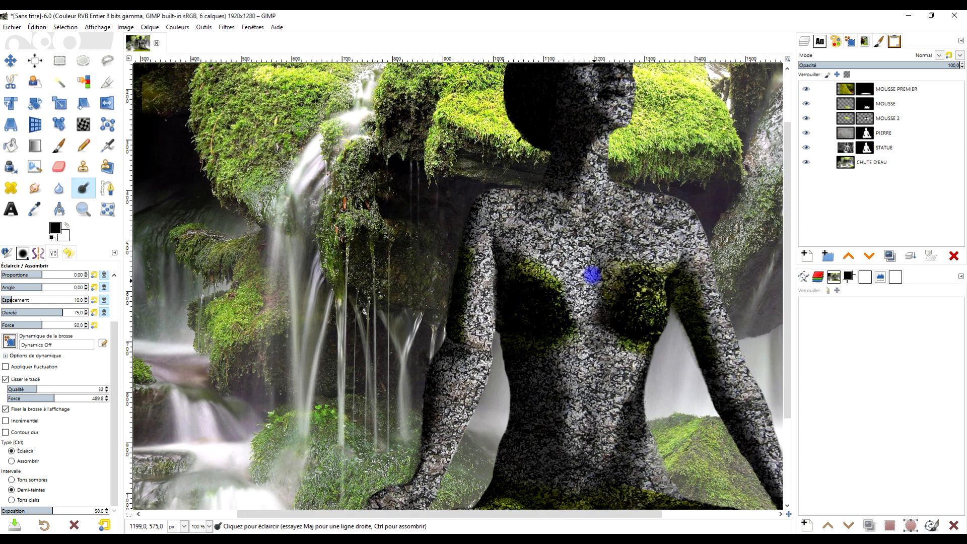
pyautogui.click(145, 30)
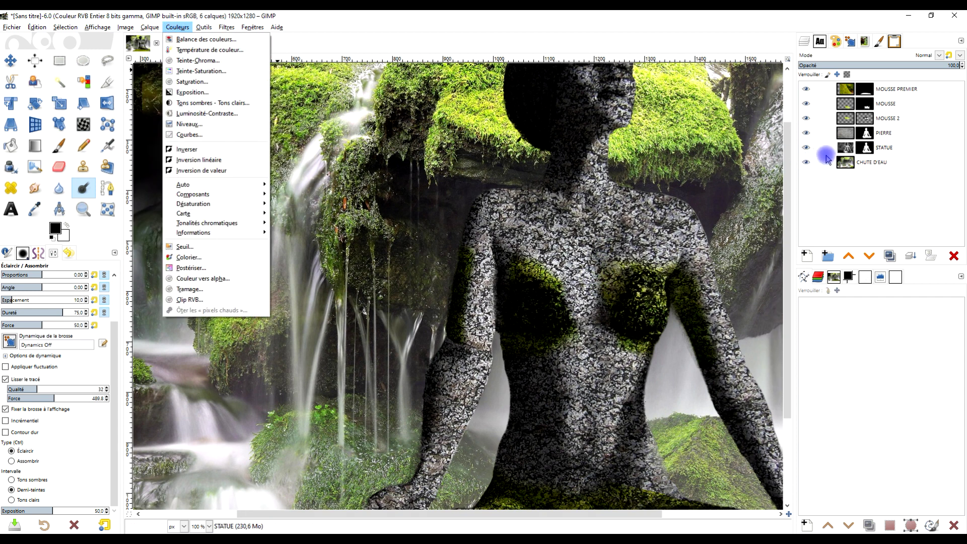
# Open Curves on the STATUE layer, lowering the shadow point and raising the highlight point.
pyautogui.click(844, 148)
pyautogui.click(628, 119)
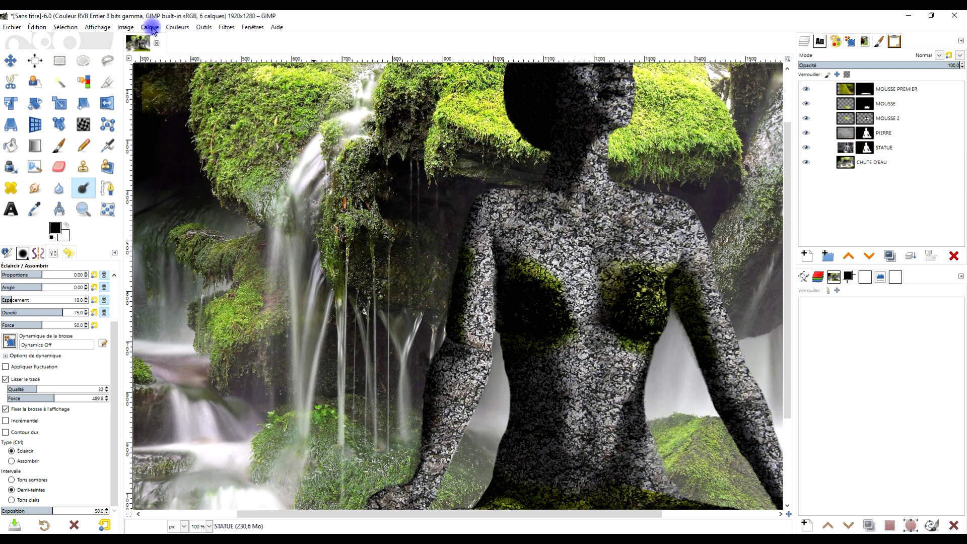
pyautogui.click(172, 29)
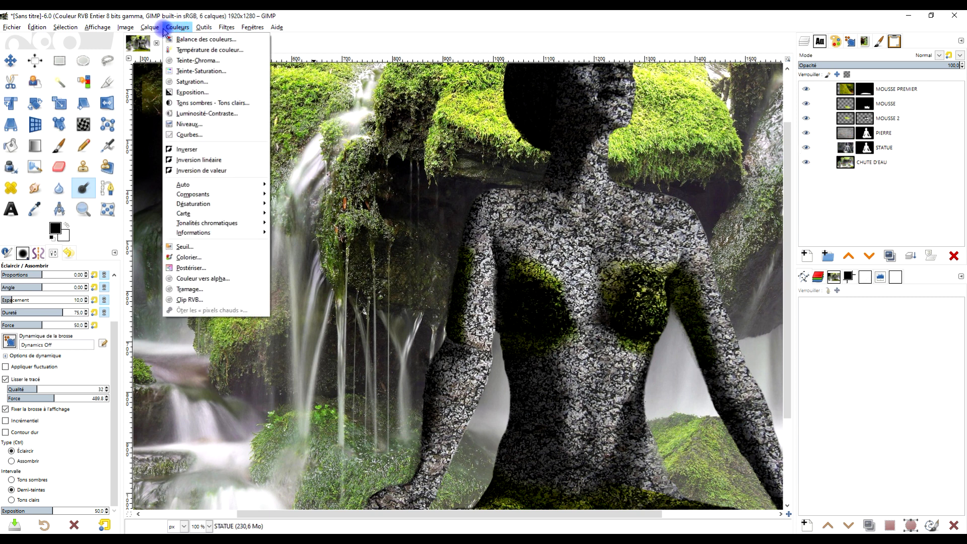
pyautogui.click(207, 136)
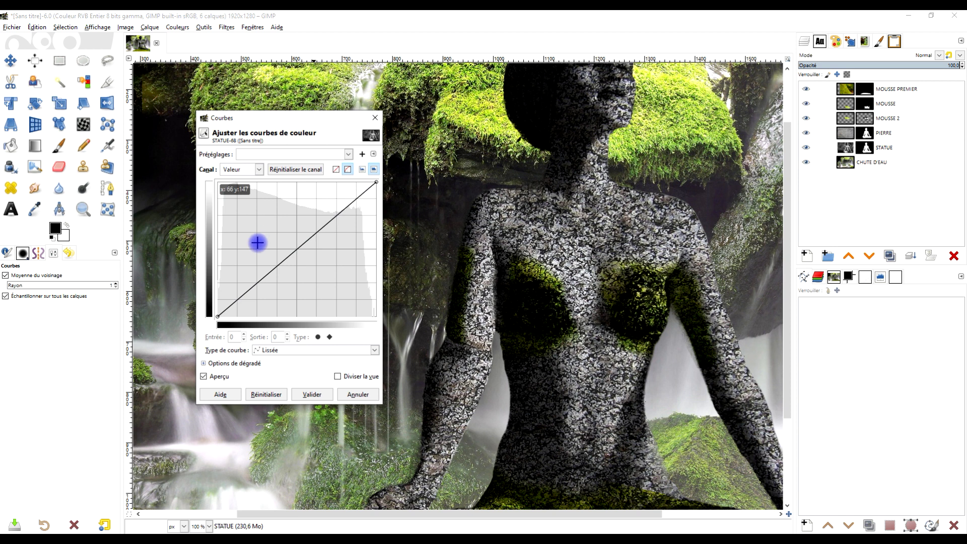
pyautogui.moveTo(262, 278); pyautogui.dragTo(265, 285)
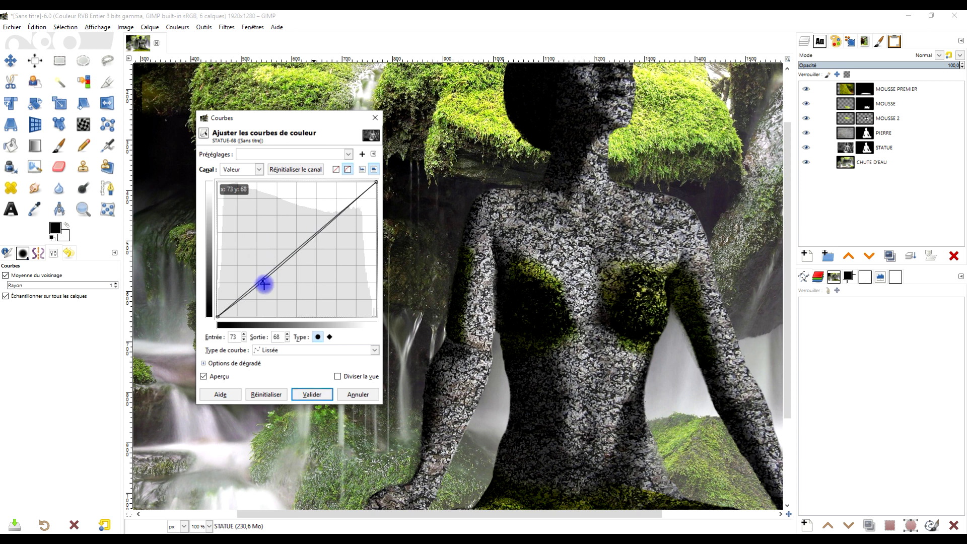
pyautogui.moveTo(338, 217); pyautogui.dragTo(331, 210)
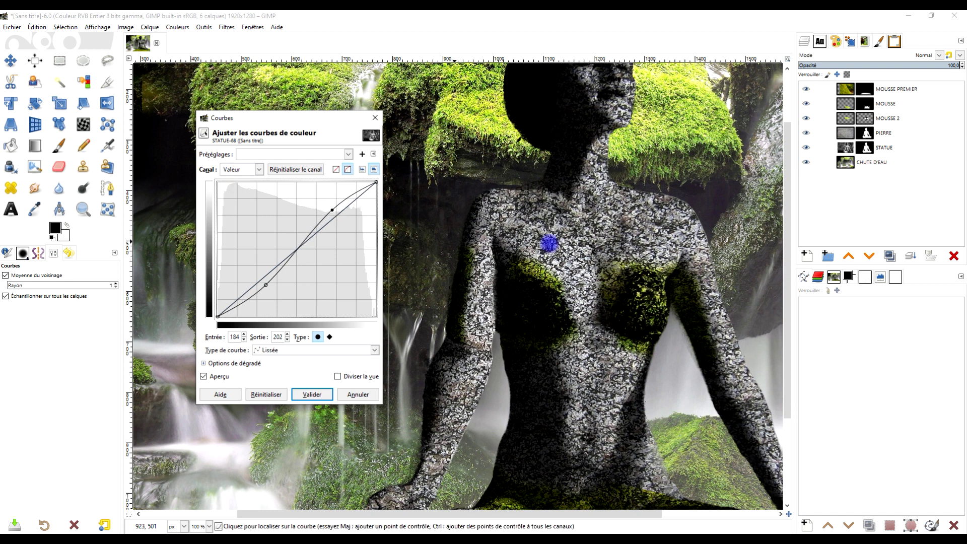
pyautogui.scroll(-1, 553, 242)
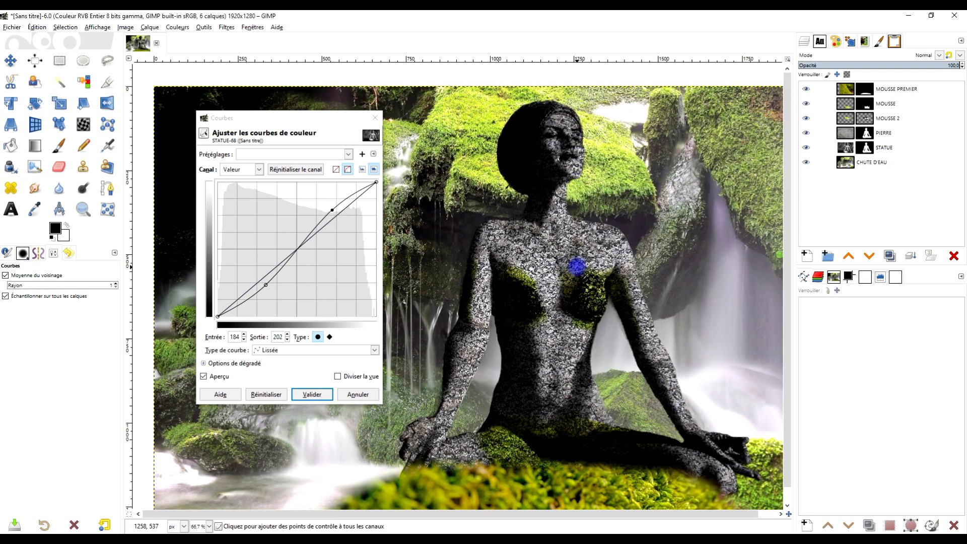
pyautogui.moveTo(332, 210); pyautogui.dragTo(329, 213)
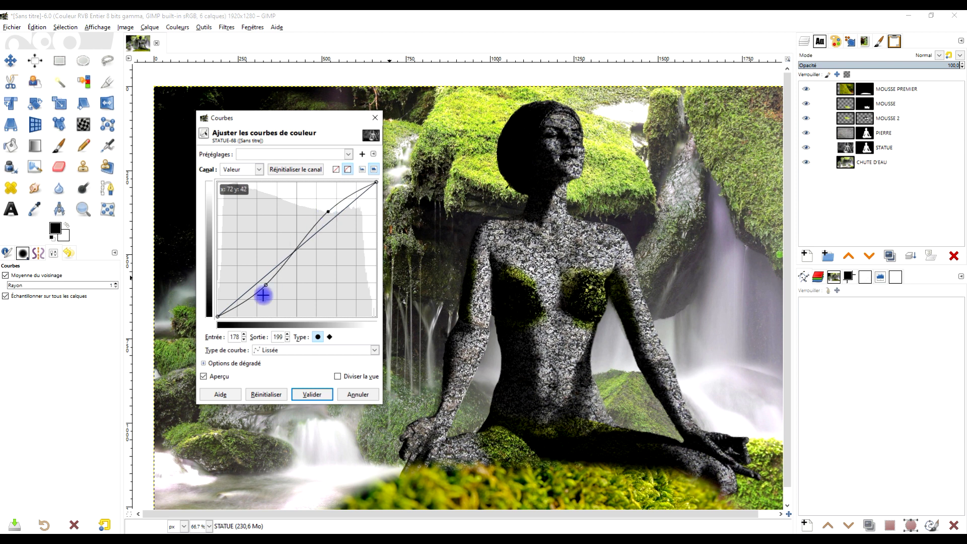
pyautogui.moveTo(266, 285); pyautogui.dragTo(262, 286)
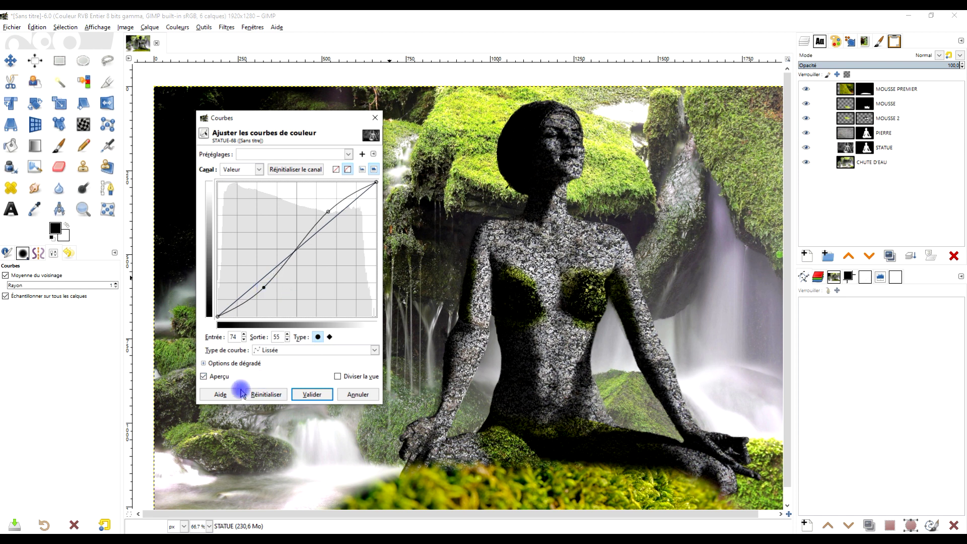
# Compare the statue with and without the S-curve, then apply it.
pyautogui.click(217, 379)
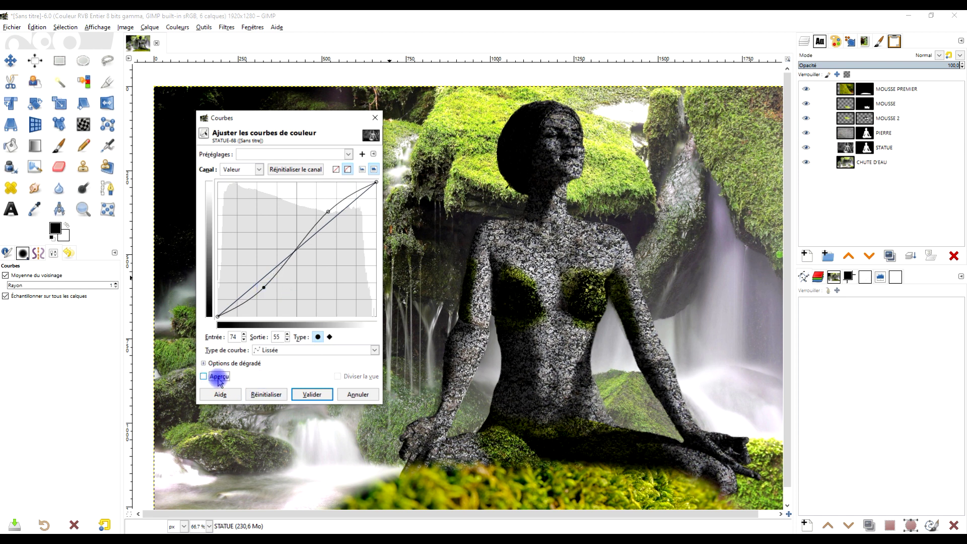
pyautogui.click(219, 381)
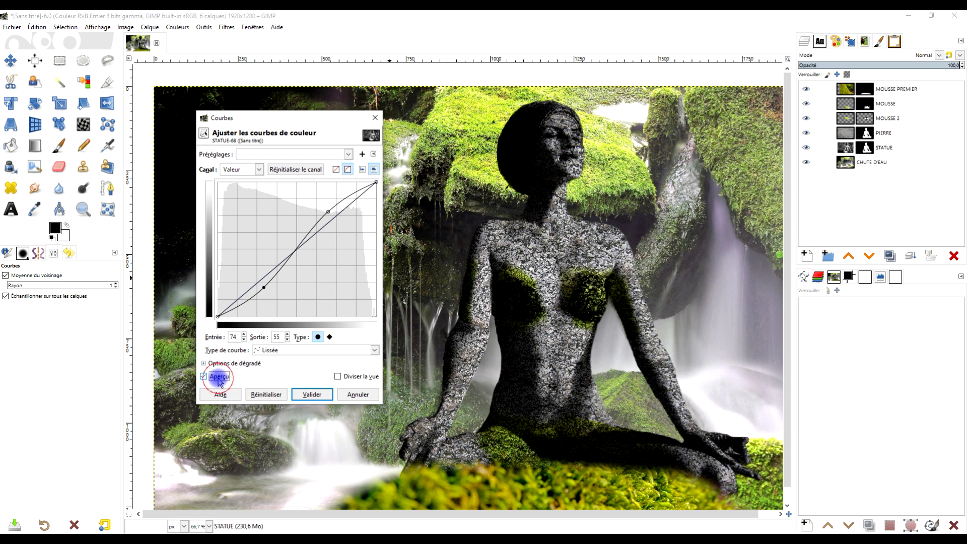
pyautogui.click(311, 394)
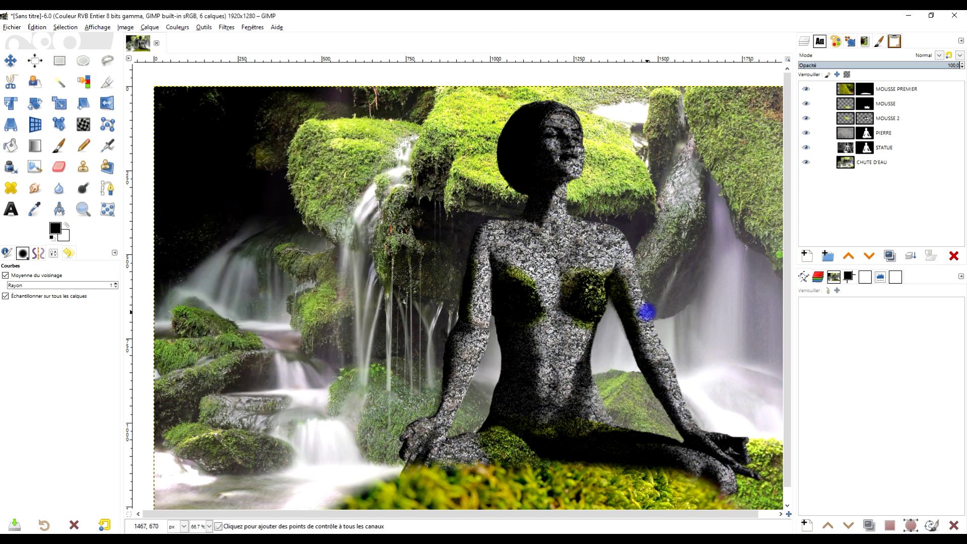
pyautogui.keyDown('ctrl'); pyautogui.scroll(-1, 578, 268); pyautogui.keyUp('ctrl')
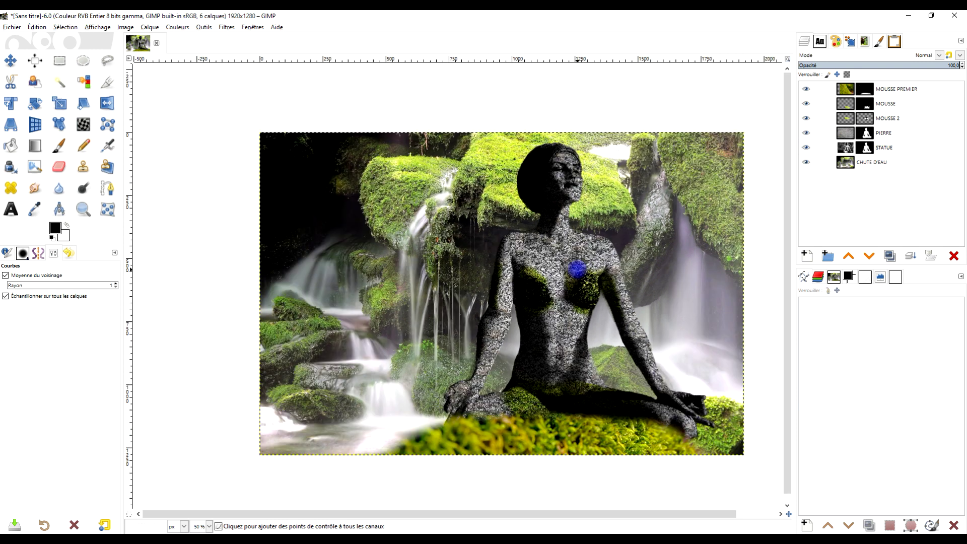
pyautogui.keyDown('ctrl'); pyautogui.scroll(1, 569, 311); pyautogui.keyUp('ctrl')
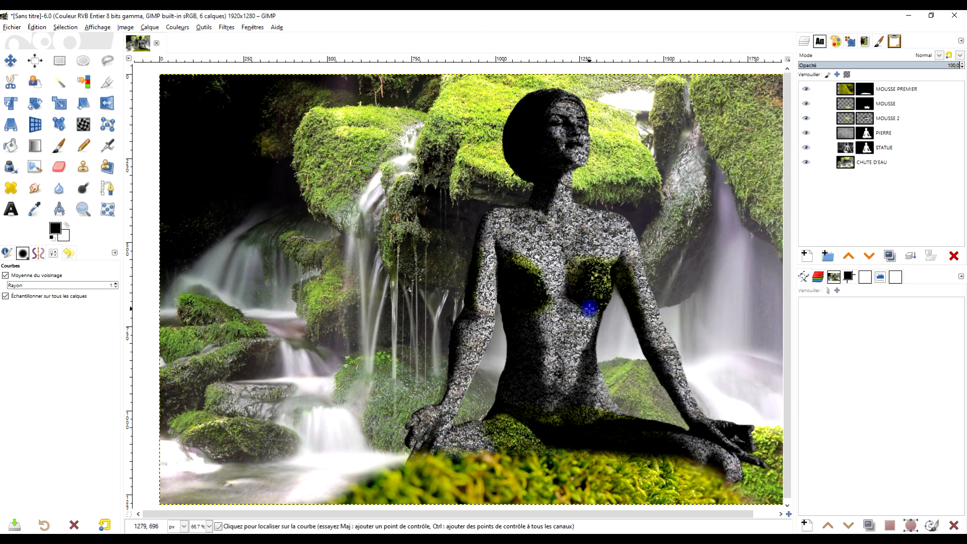
pyautogui.moveTo(596, 279); pyautogui.dragTo(534, 276)
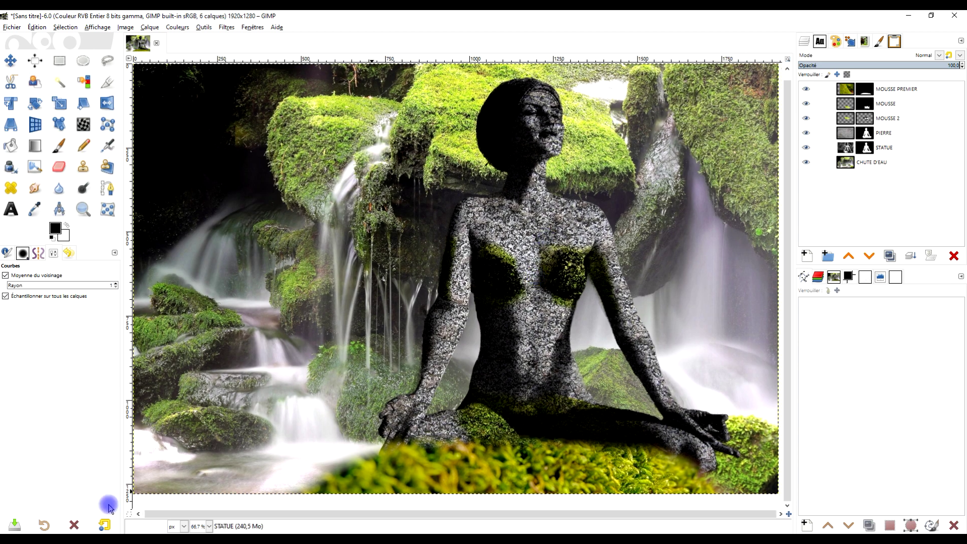
# Copy the flying hummingbird photo from the Colibri Pixabay tab in Chrome.
pyautogui.hotkey('alt', 'Tab')
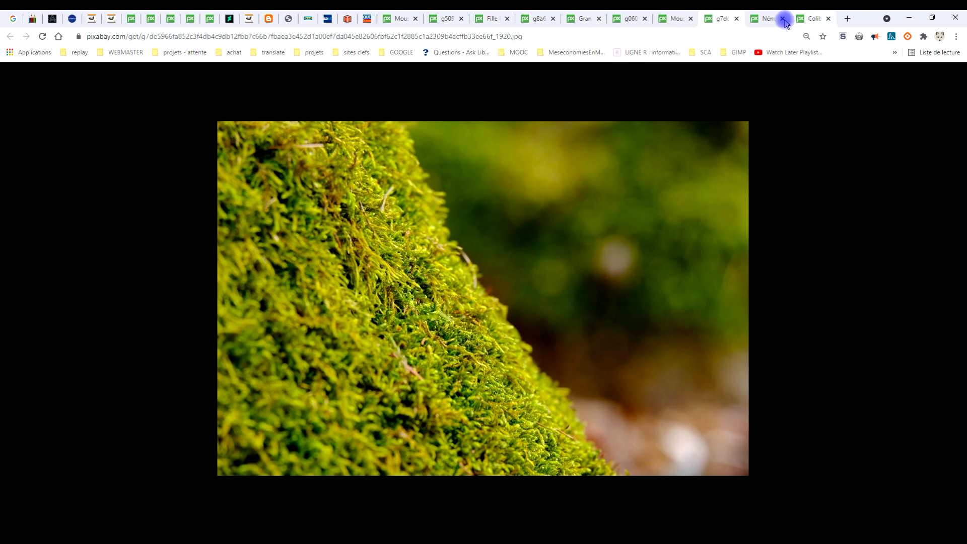
pyautogui.click(815, 20)
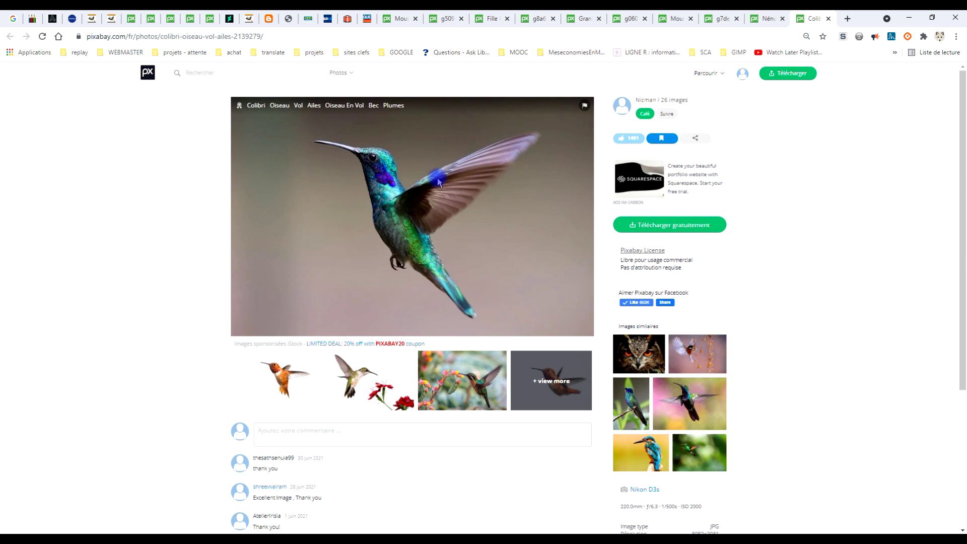
pyautogui.rightClick(416, 149)
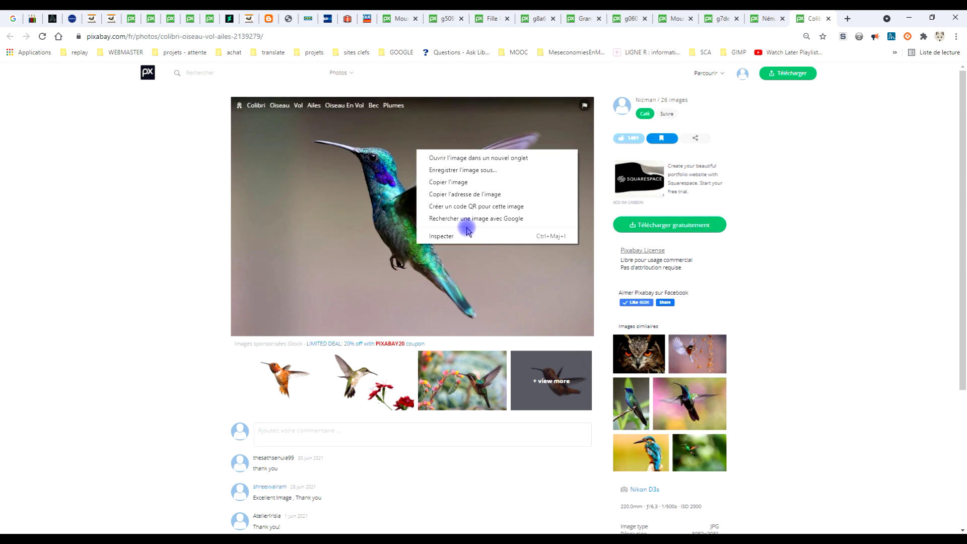
pyautogui.click(454, 185)
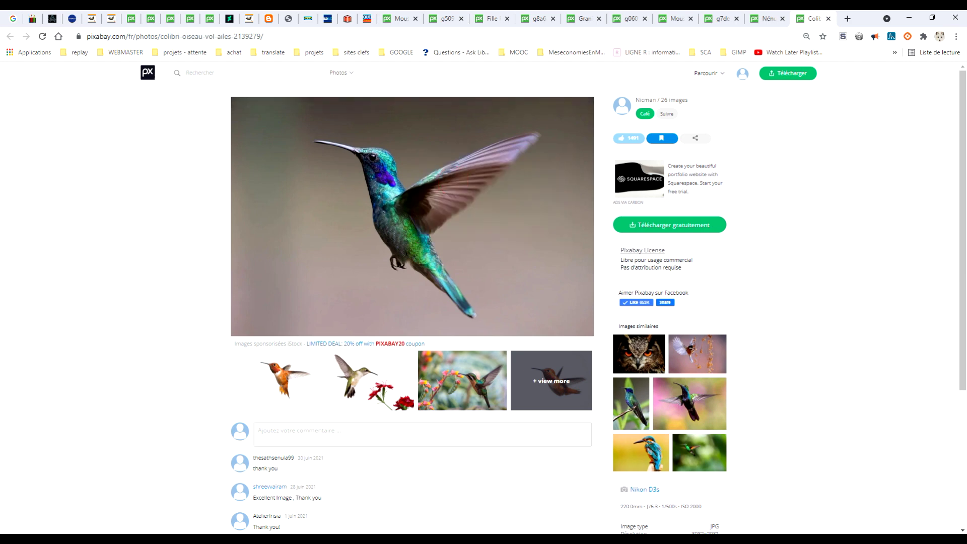
# Paste the hummingbird into GIMP as a new layer above MOUSSE PREMIER.
pyautogui.hotkey('alt', 'Tab')
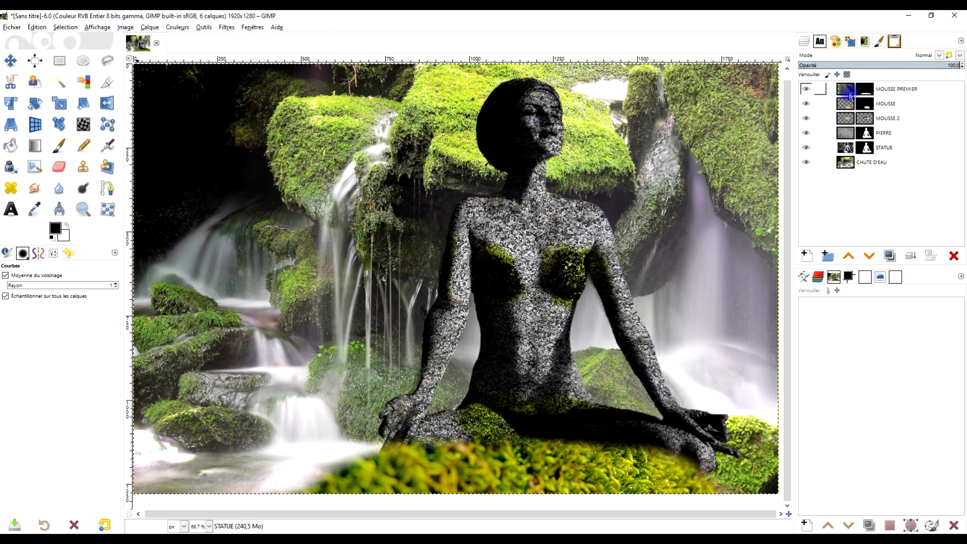
pyautogui.click(880, 96)
pyautogui.click(37, 26)
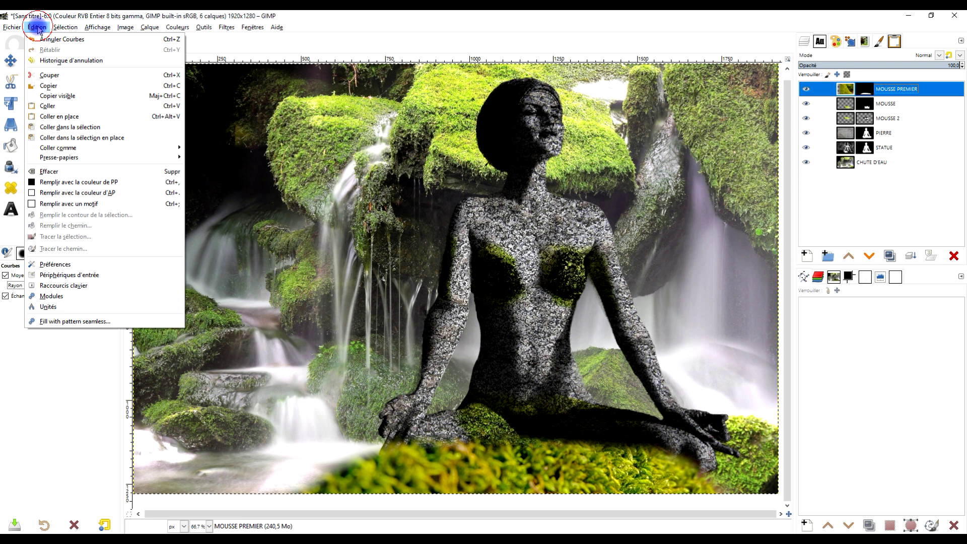
pyautogui.moveTo(59, 147)
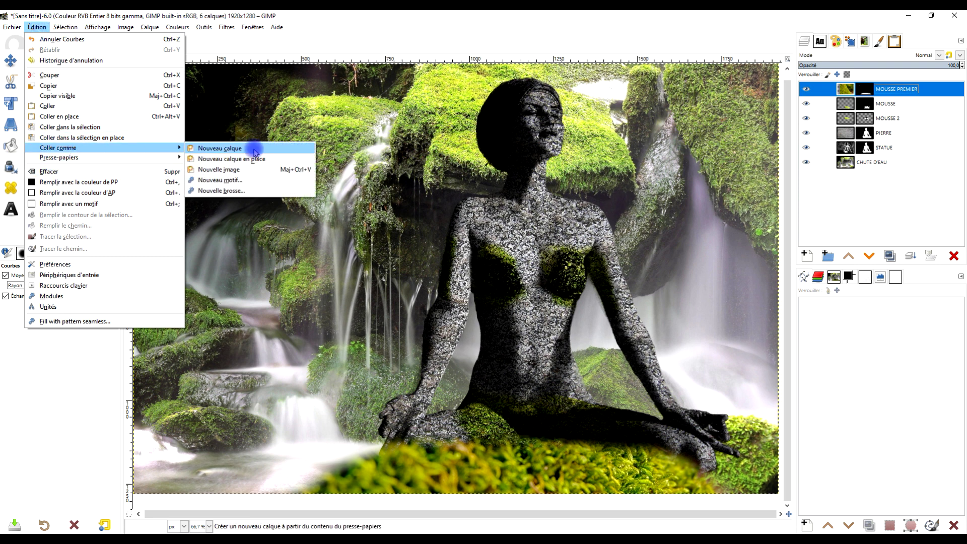
pyautogui.click(255, 152)
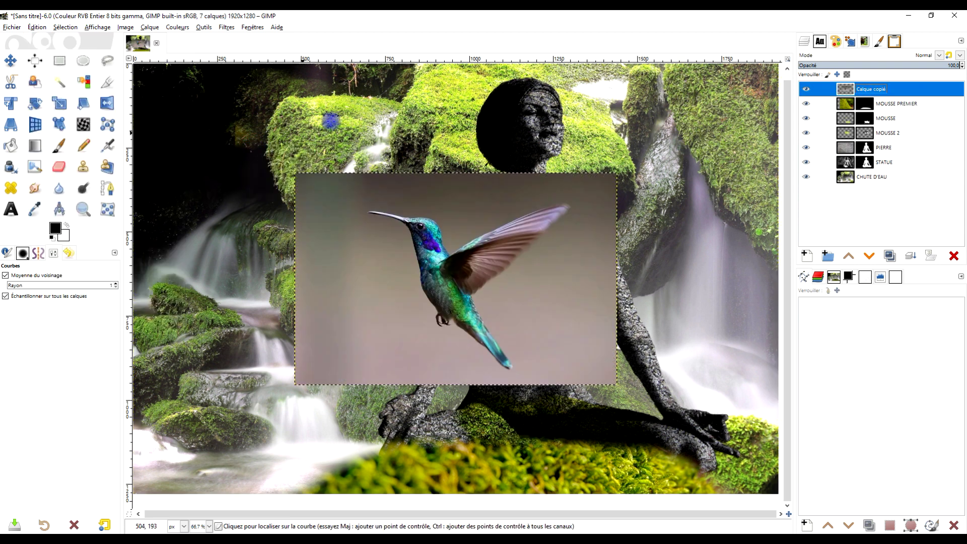
pyautogui.click(58, 85)
# Delete the grey backdrop above, right, left and upper-left of the hummingbird, plus patches near the wing and chest.
pyautogui.moveTo(494, 200); pyautogui.dragTo(496, 212)
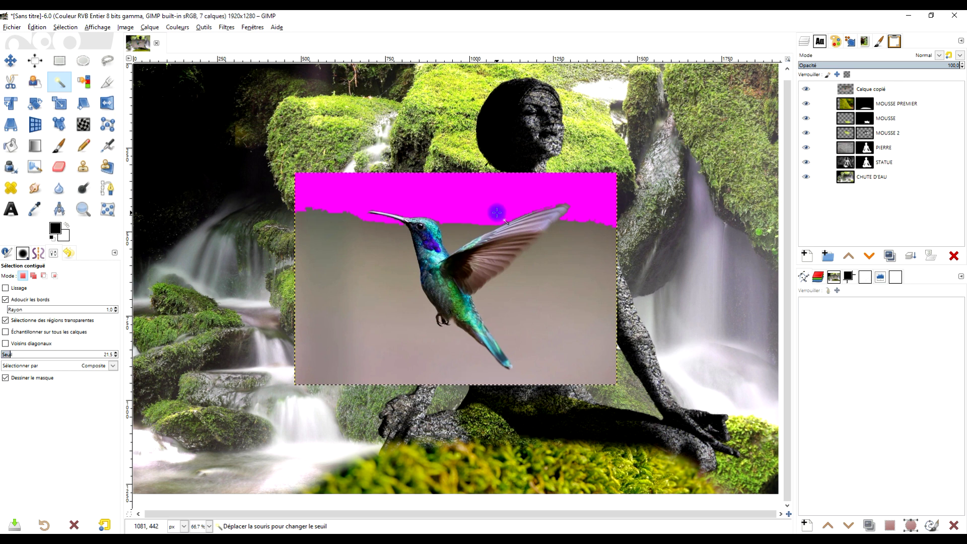
pyautogui.moveTo(386, 177); pyautogui.dragTo(386, 177)
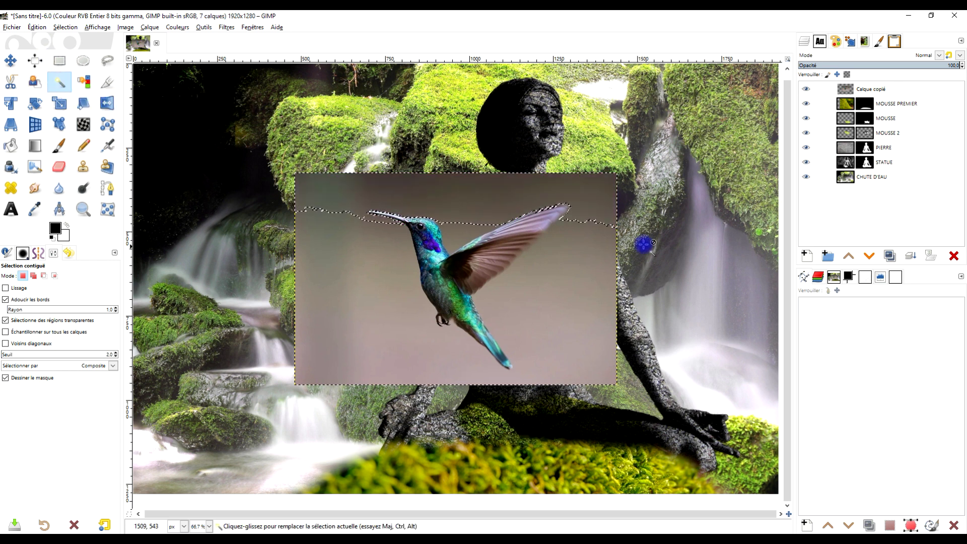
pyautogui.press('Delete')
pyautogui.moveTo(597, 289)
pyautogui.mouseDown()
pyautogui.moveTo(587, 325)
pyautogui.moveTo(591, 304)
pyautogui.mouseUp()
pyautogui.press('Delete')
pyautogui.moveTo(359, 329); pyautogui.dragTo(361, 314)
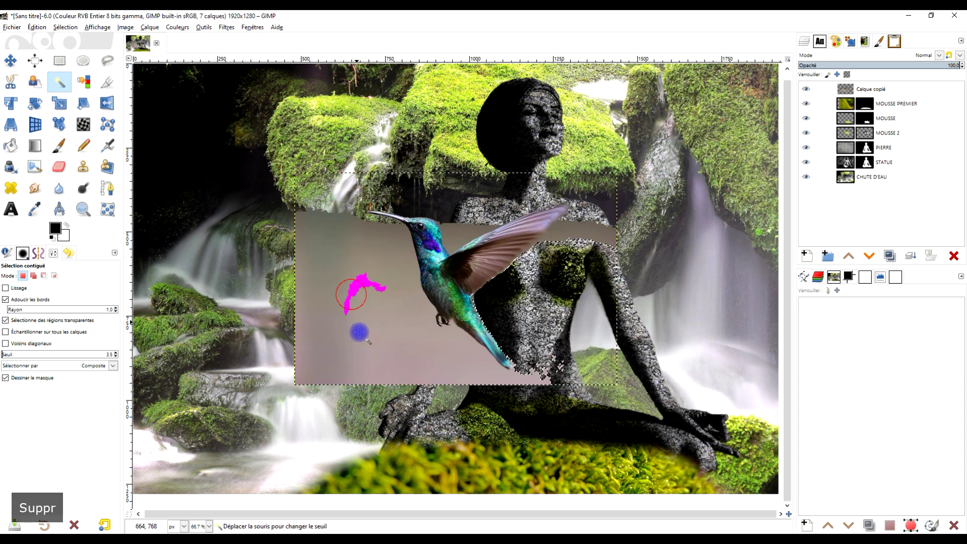
pyautogui.press('Delete')
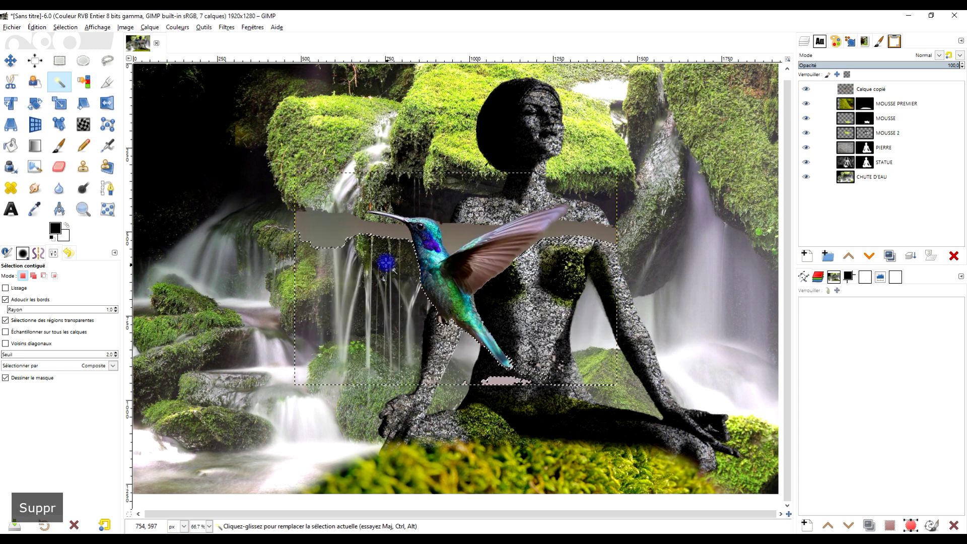
pyautogui.moveTo(352, 238); pyautogui.dragTo(351, 249)
pyautogui.press('Delete')
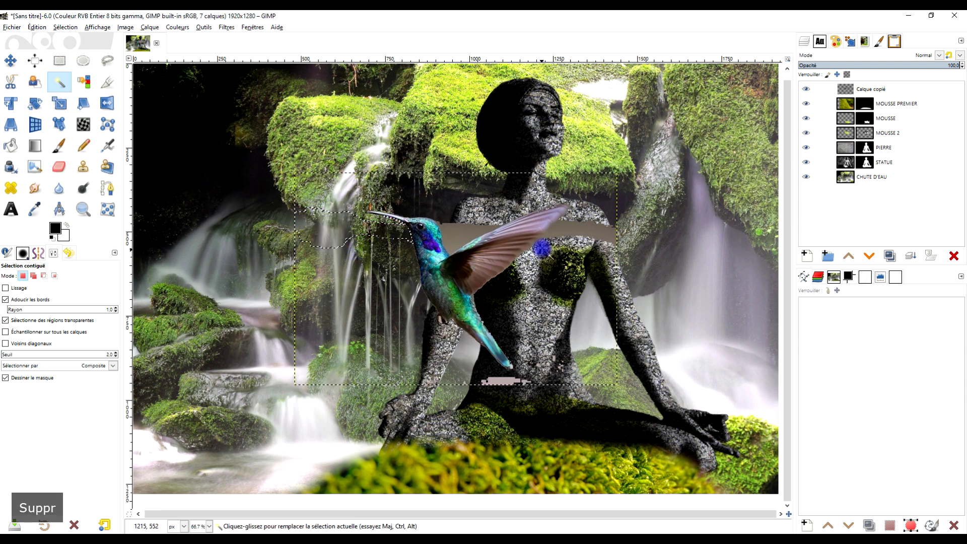
pyautogui.moveTo(579, 220)
pyautogui.mouseDown()
pyautogui.moveTo(579, 242)
pyautogui.moveTo(544, 234)
pyautogui.mouseUp()
pyautogui.press('Delete')
pyautogui.moveTo(456, 231); pyautogui.dragTo(452, 247)
pyautogui.press('Delete')
# Delete the remaining backdrop remnants around the bird and the speck at the statue's waist.
pyautogui.moveTo(506, 380); pyautogui.dragTo(497, 381)
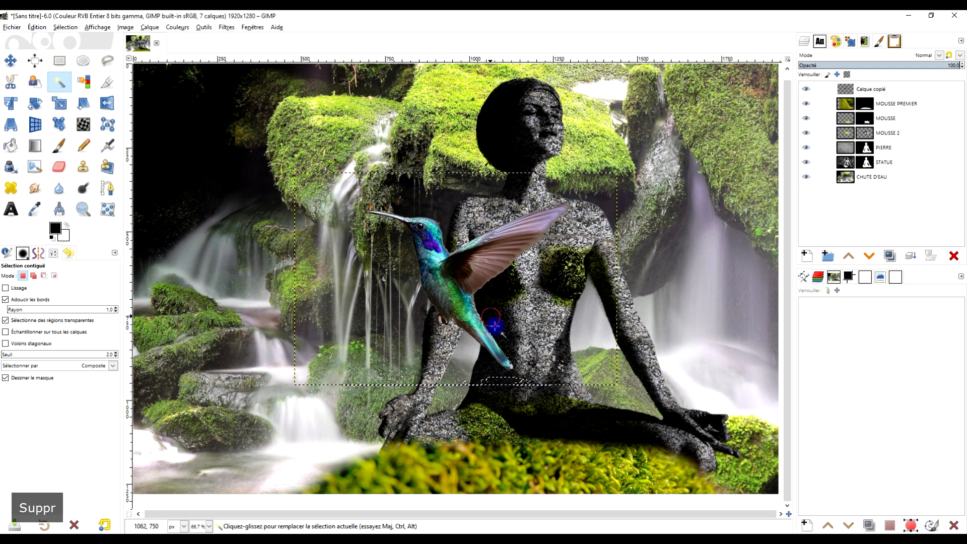
pyautogui.moveTo(493, 331); pyautogui.dragTo(497, 327)
pyautogui.press('Delete')
pyautogui.moveTo(593, 233)
pyautogui.mouseDown()
pyautogui.moveTo(581, 234)
pyautogui.moveTo(607, 254)
pyautogui.moveTo(614, 242)
pyautogui.moveTo(606, 247)
pyautogui.mouseUp()
pyautogui.press('Delete')
pyautogui.press('Delete')
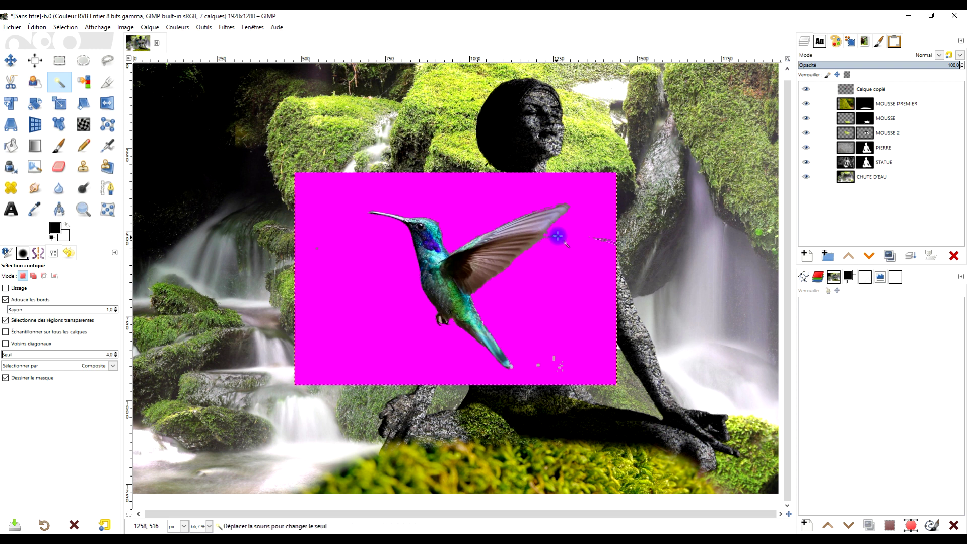
pyautogui.moveTo(558, 236); pyautogui.dragTo(562, 233)
pyautogui.press('Delete')
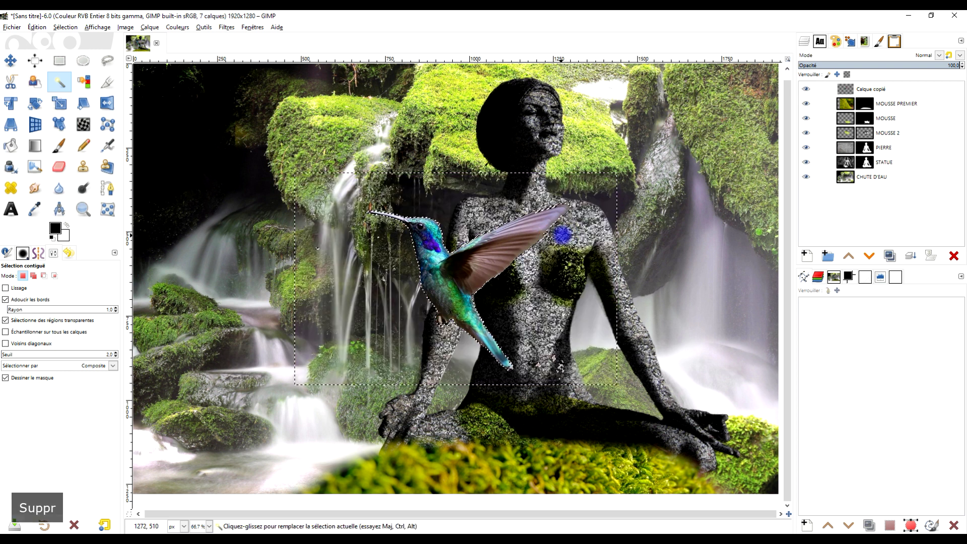
pyautogui.moveTo(544, 364); pyautogui.dragTo(554, 359)
pyautogui.press('Delete')
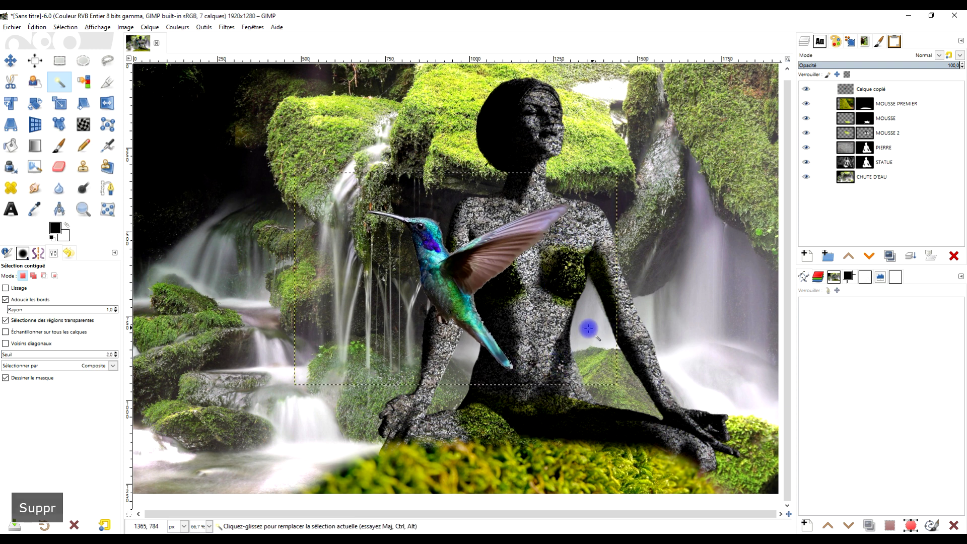
pyautogui.press('r')
pyautogui.click(314, 110)
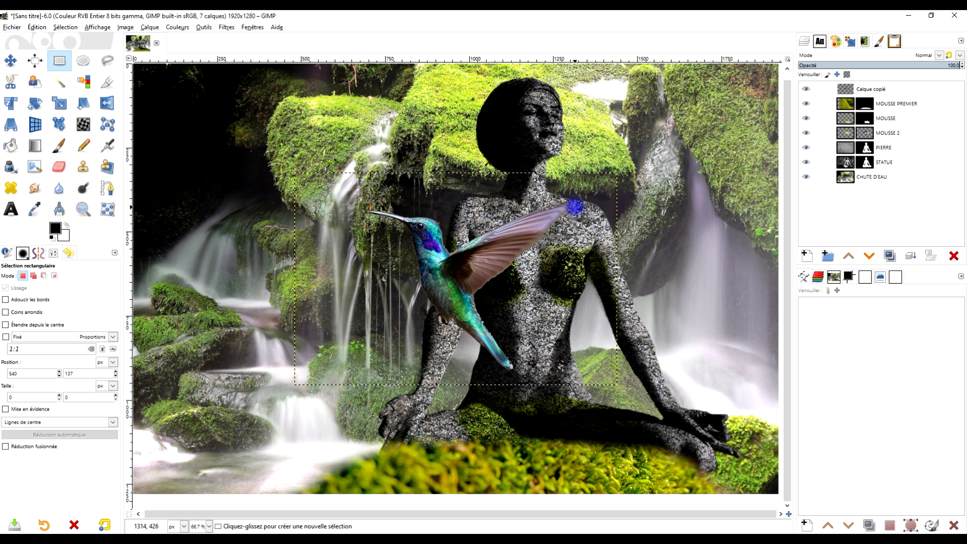
pyautogui.scroll(-2, 483, 277)
pyautogui.scroll(1, 484, 277)
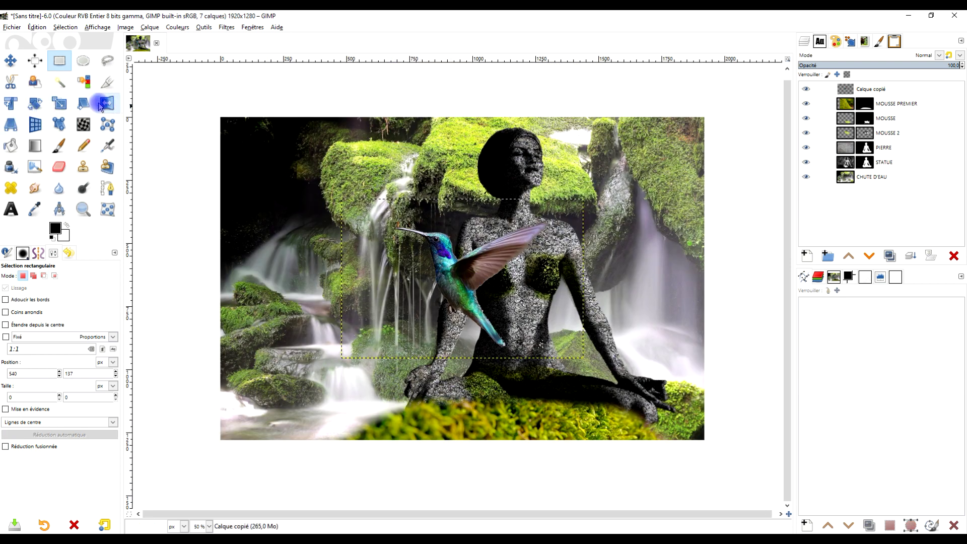
pyautogui.click(67, 106)
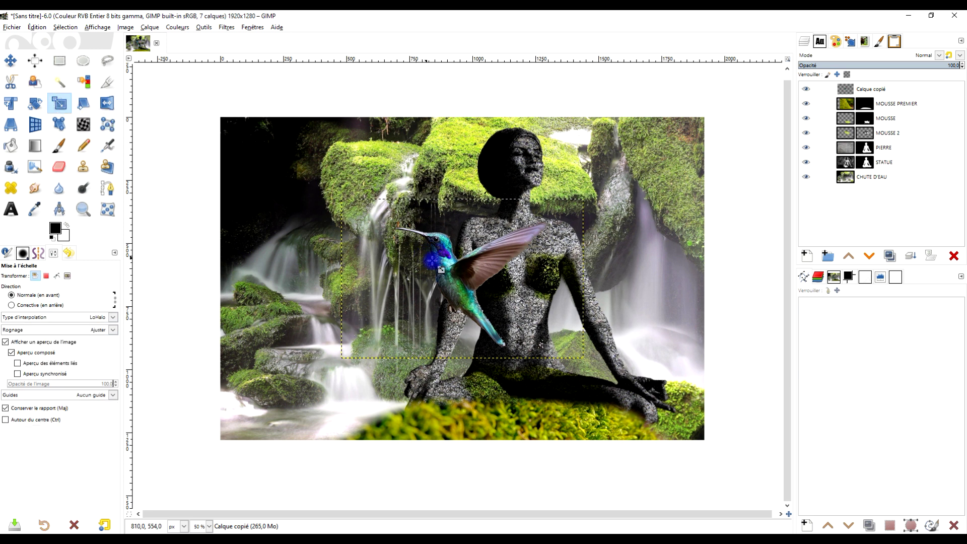
# Scale the hummingbird layer down to about 370×244 pixels.
pyautogui.click(463, 277)
pyautogui.moveTo(586, 362)
pyautogui.mouseDown()
pyautogui.moveTo(409, 245)
pyautogui.moveTo(596, 171)
pyautogui.mouseUp()
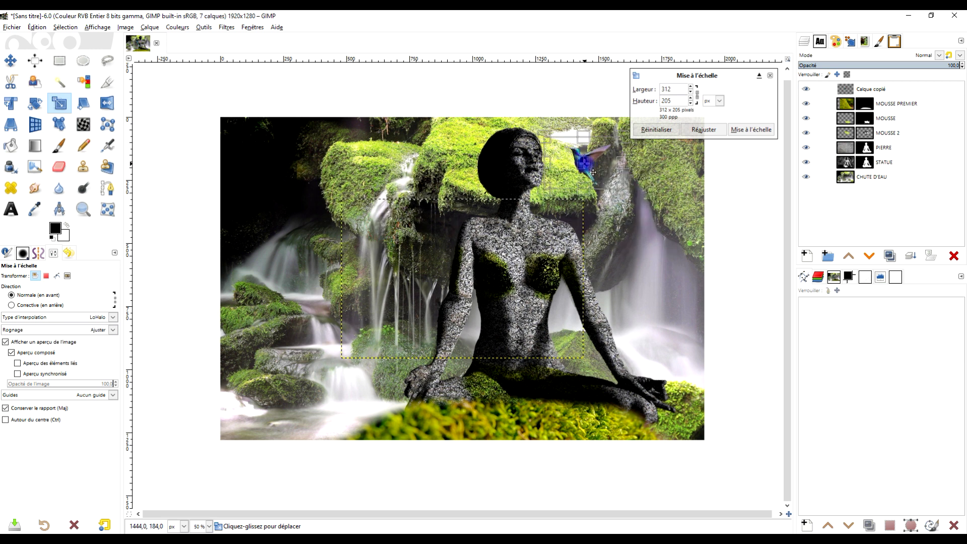
pyautogui.keyDown('ctrl'); pyautogui.scroll(1, 583, 153); pyautogui.keyUp('ctrl')
pyautogui.keyDown('ctrl'); pyautogui.scroll(1, 572, 155); pyautogui.keyUp('ctrl')
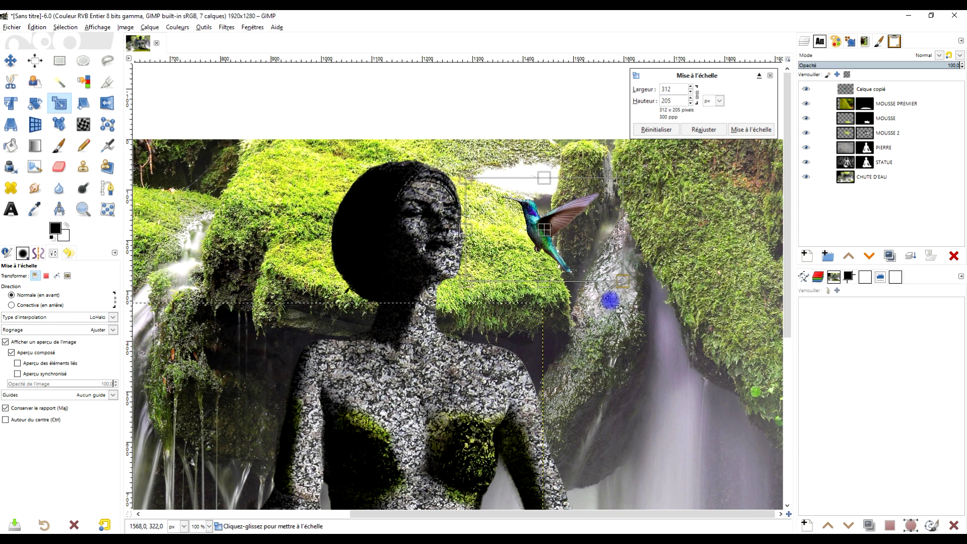
pyautogui.moveTo(623, 283); pyautogui.dragTo(665, 315)
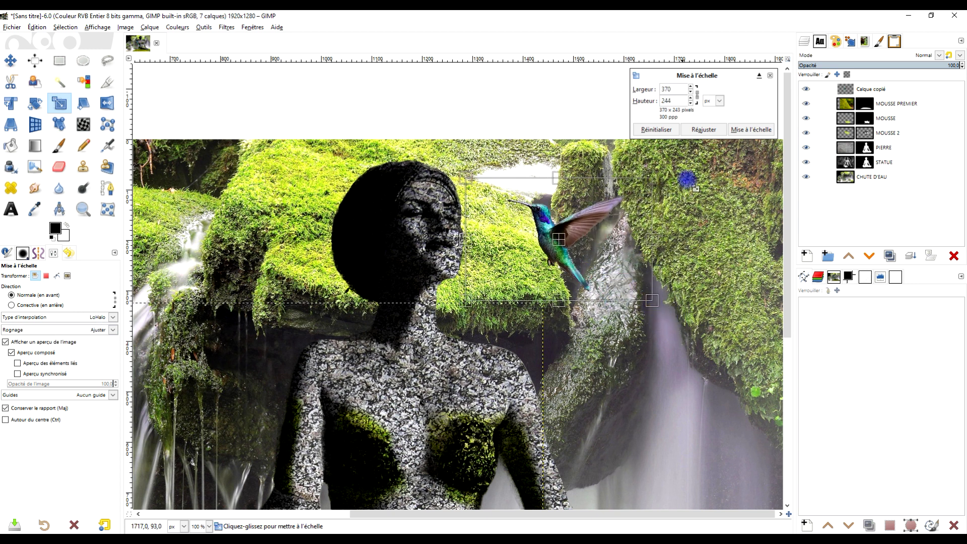
pyautogui.click(758, 129)
# Move the hummingbird up beside the statue's face.
pyautogui.scroll(-2, 615, 260)
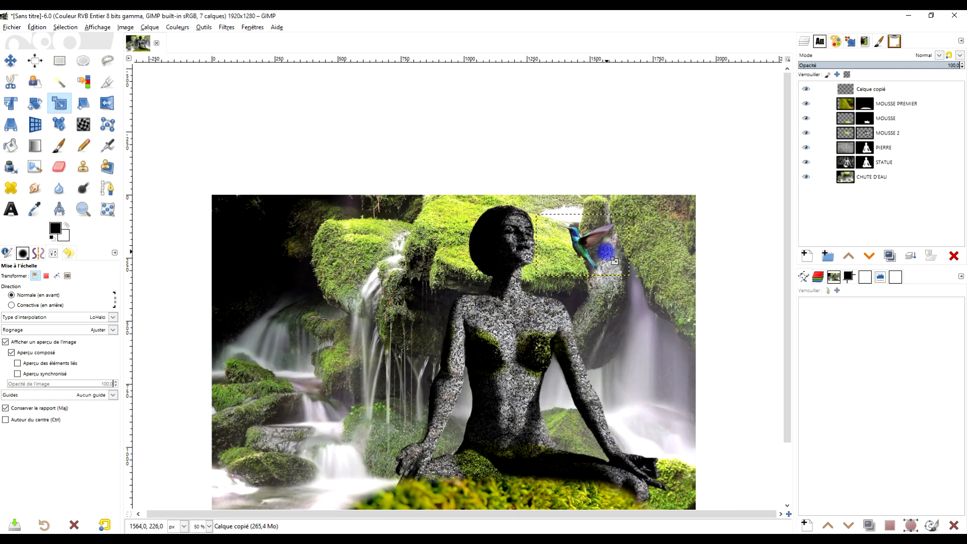
pyautogui.scroll(1, 609, 261)
pyautogui.click(10, 61)
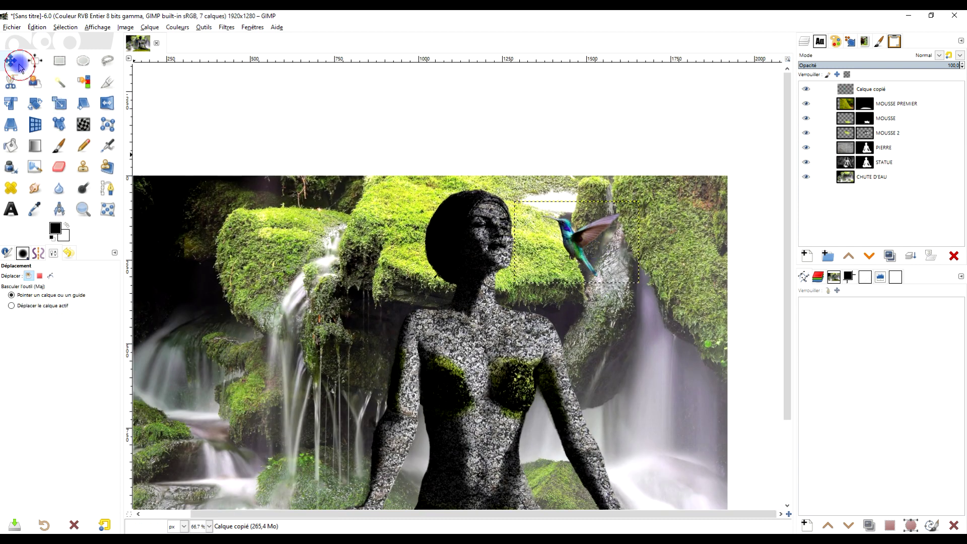
pyautogui.moveTo(579, 248); pyautogui.dragTo(610, 242)
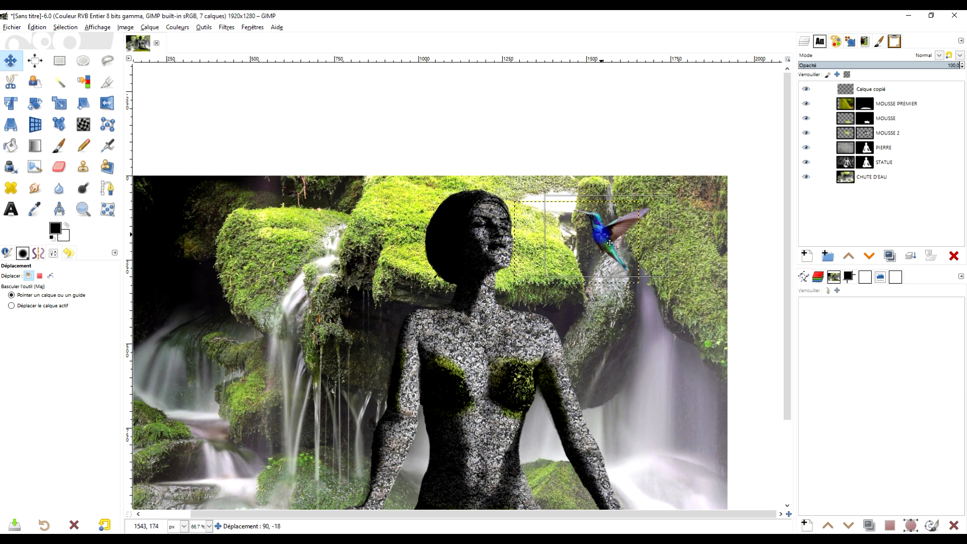
# Rename the hummingbird layer COLIBRI and put a duplicate directly beneath it.
pyautogui.doubleClick(860, 91)
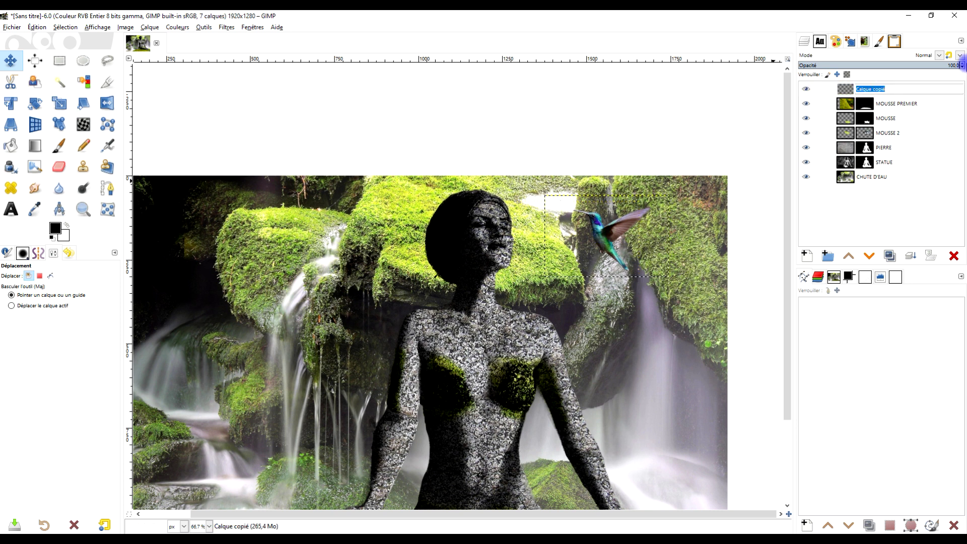
pyautogui.write('COLIBRI')
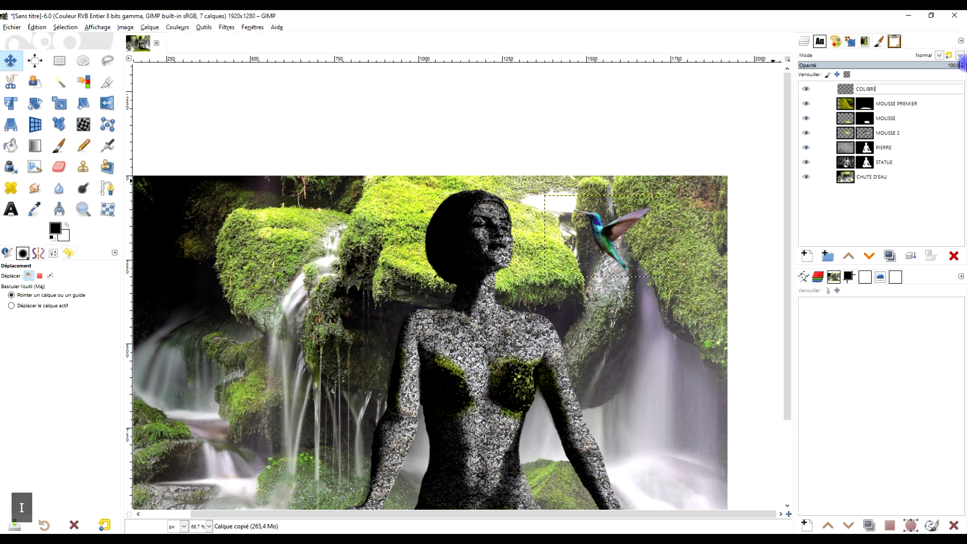
pyautogui.press('Return')
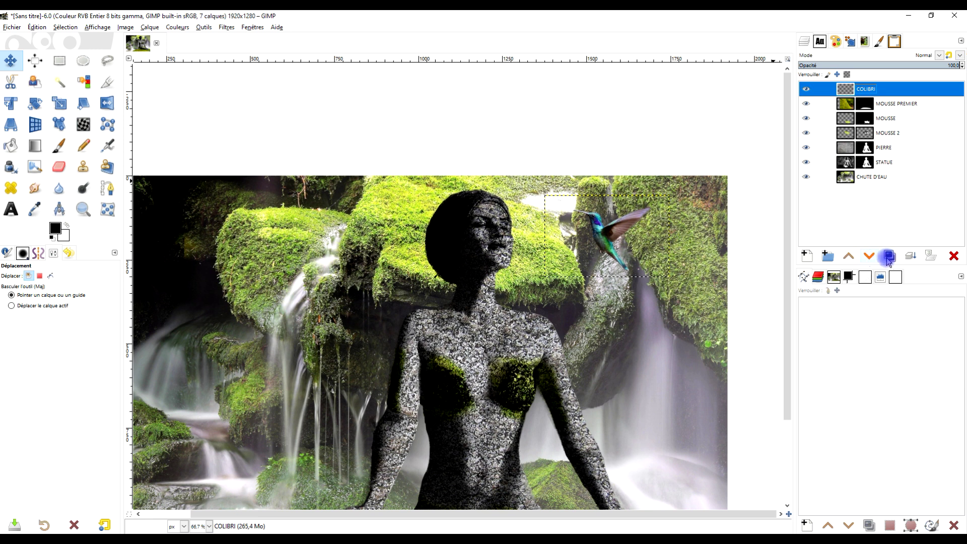
pyautogui.click(890, 256)
pyautogui.click(873, 89)
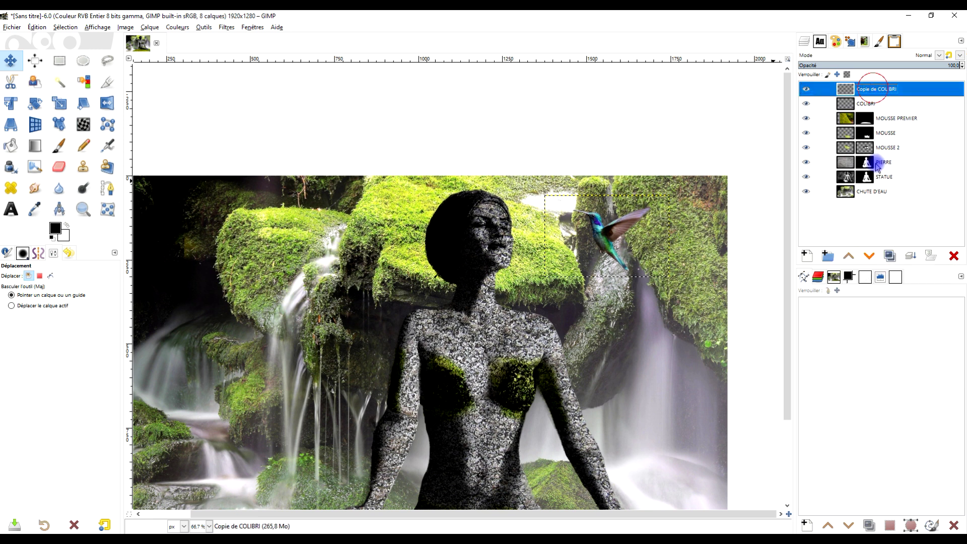
pyautogui.click(870, 256)
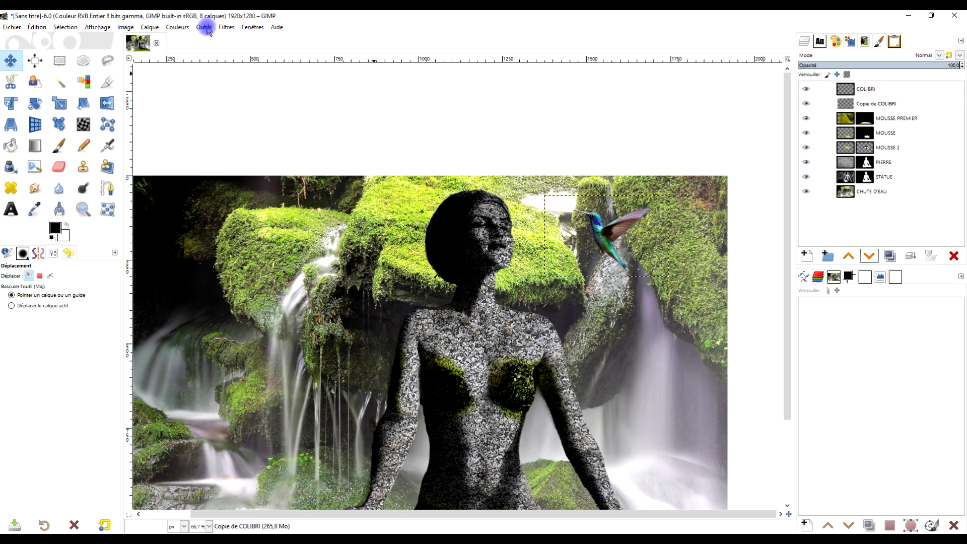
# Apply a Gaussian blur of about 8.86 to the Copie de COLIBRI layer.
pyautogui.click(263, 85)
pyautogui.moveTo(249, 84)
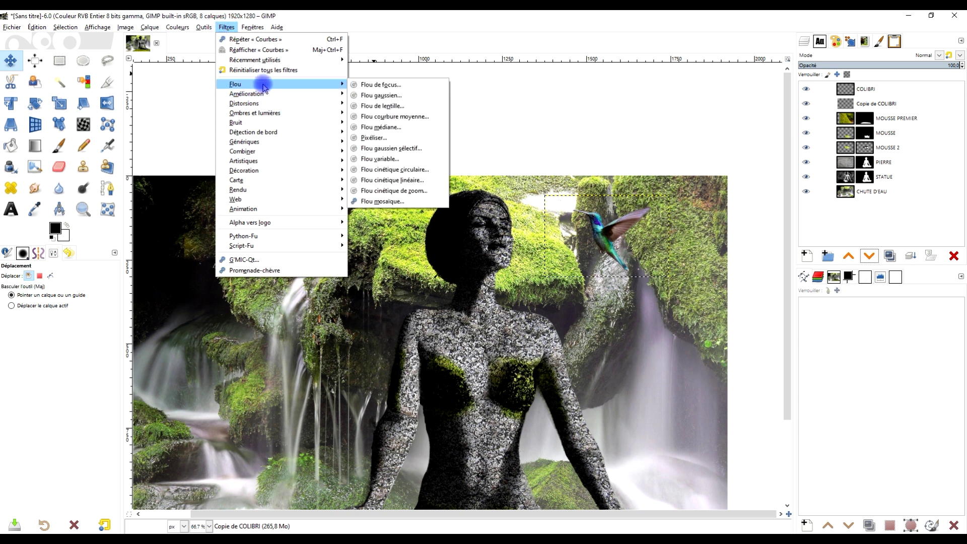
pyautogui.click(381, 95)
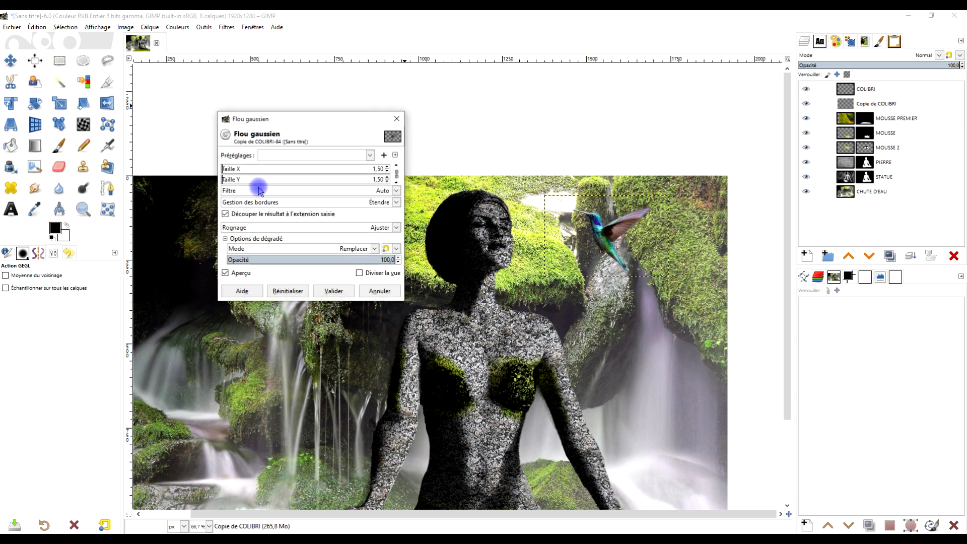
pyautogui.moveTo(235, 170); pyautogui.dragTo(237, 169)
pyautogui.scroll(1, 656, 258)
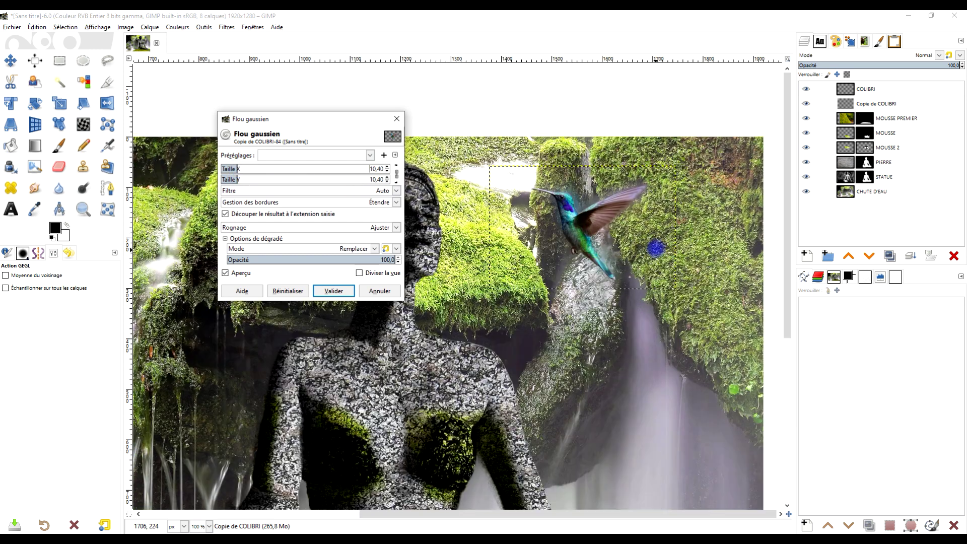
pyautogui.scroll(1, 656, 257)
pyautogui.click(230, 272)
pyautogui.click(232, 275)
pyautogui.moveTo(238, 169); pyautogui.dragTo(231, 166)
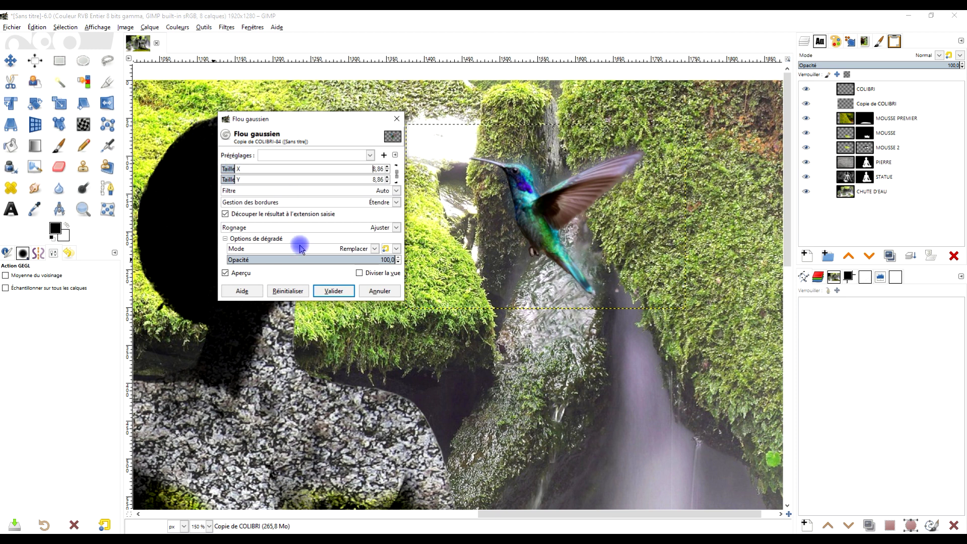
pyautogui.click(344, 290)
pyautogui.click(176, 30)
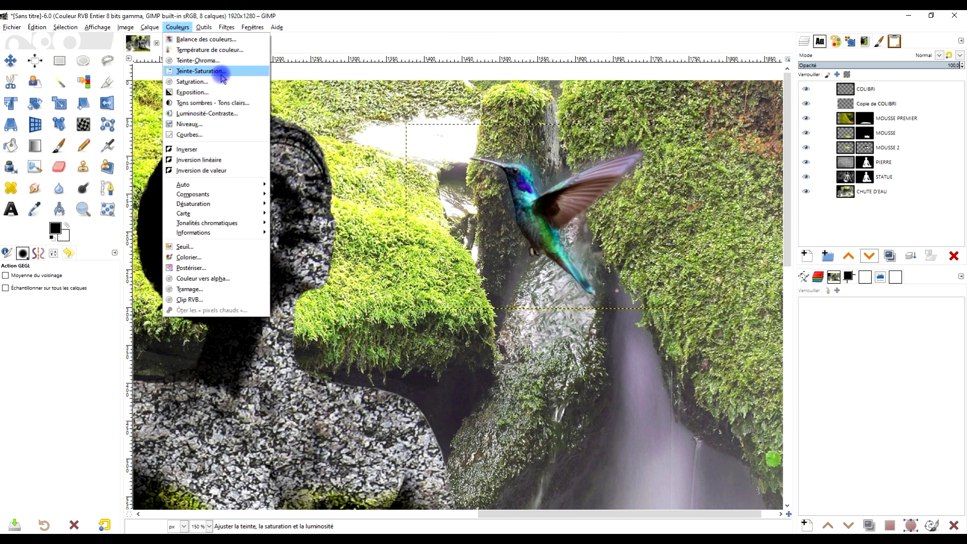
# Shift the hue and raise the lightness of the blurred hummingbird copy with Teinte-Saturation.
pyautogui.click(222, 73)
pyautogui.moveTo(308, 288); pyautogui.dragTo(309, 297)
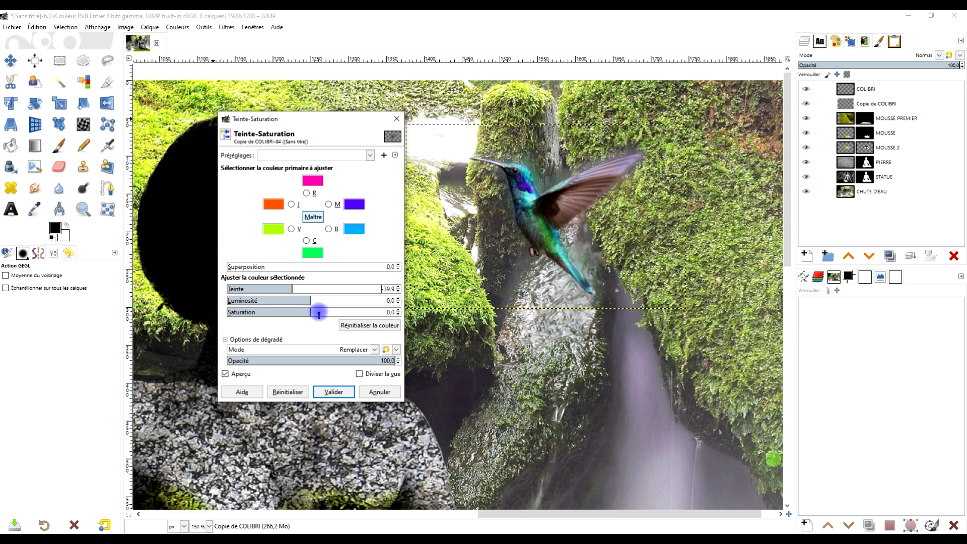
pyautogui.moveTo(302, 286); pyautogui.dragTo(281, 289)
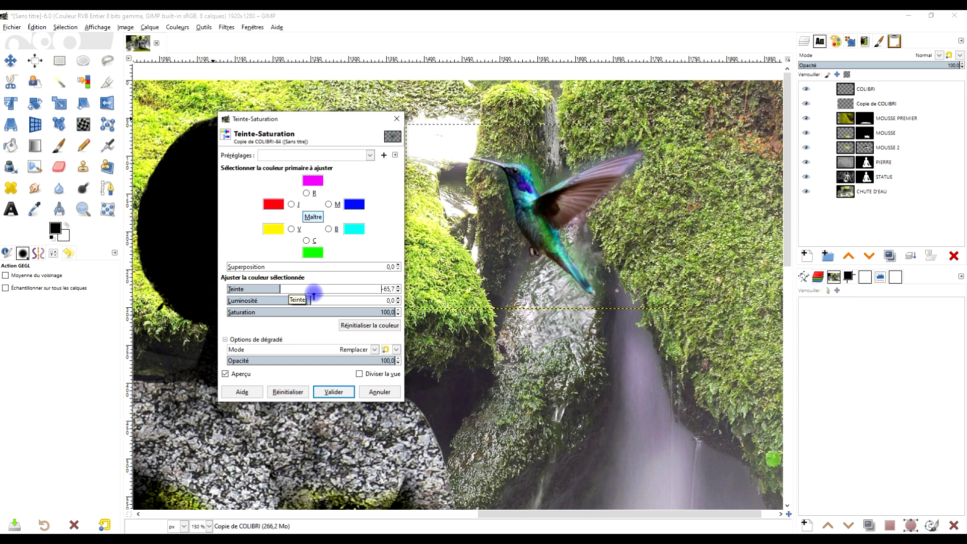
pyautogui.moveTo(325, 300); pyautogui.dragTo(387, 296)
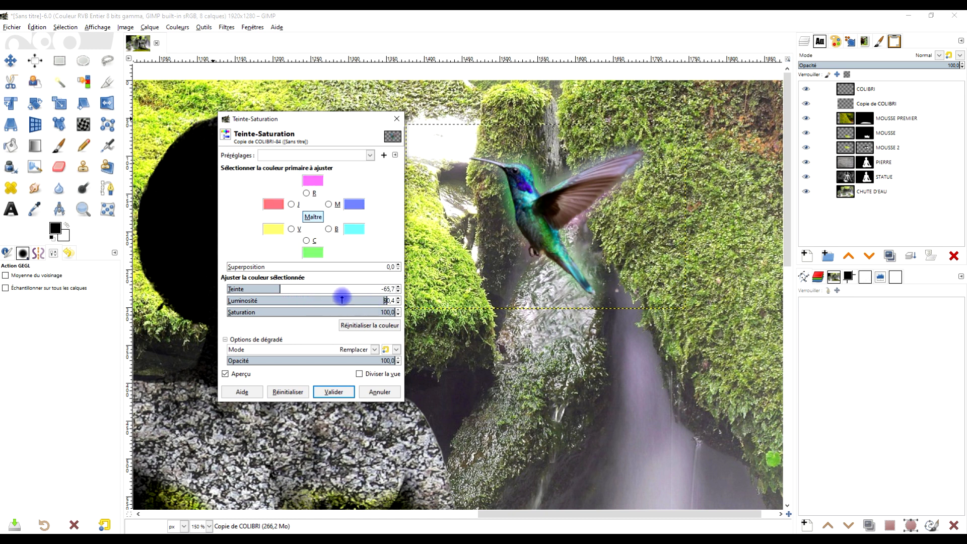
pyautogui.moveTo(278, 288)
pyautogui.mouseDown()
pyautogui.moveTo(249, 288)
pyautogui.moveTo(319, 289)
pyautogui.moveTo(255, 289)
pyautogui.moveTo(308, 288)
pyautogui.moveTo(278, 293)
pyautogui.mouseUp()
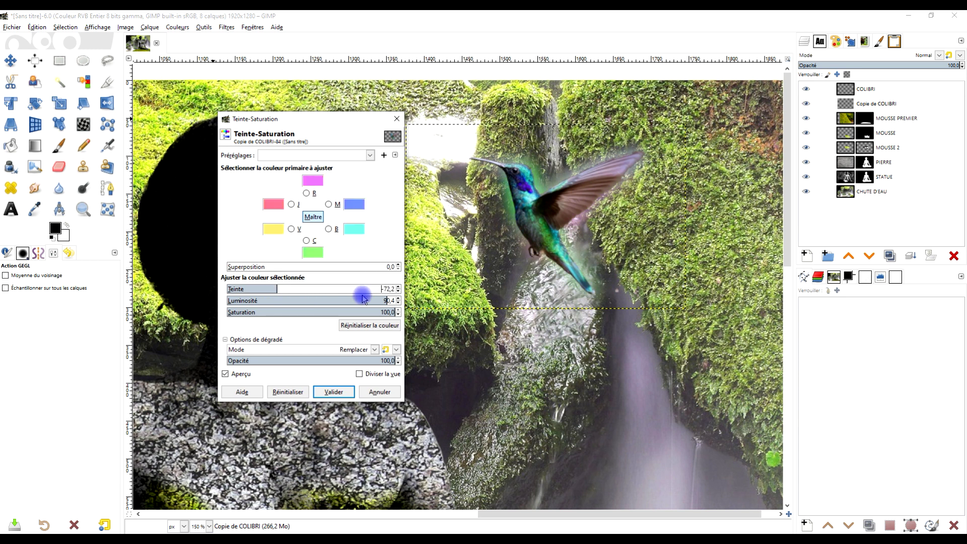
pyautogui.click(346, 392)
pyautogui.keyDown('ctrl'); pyautogui.scroll(-3, 502, 283); pyautogui.keyUp('ctrl')
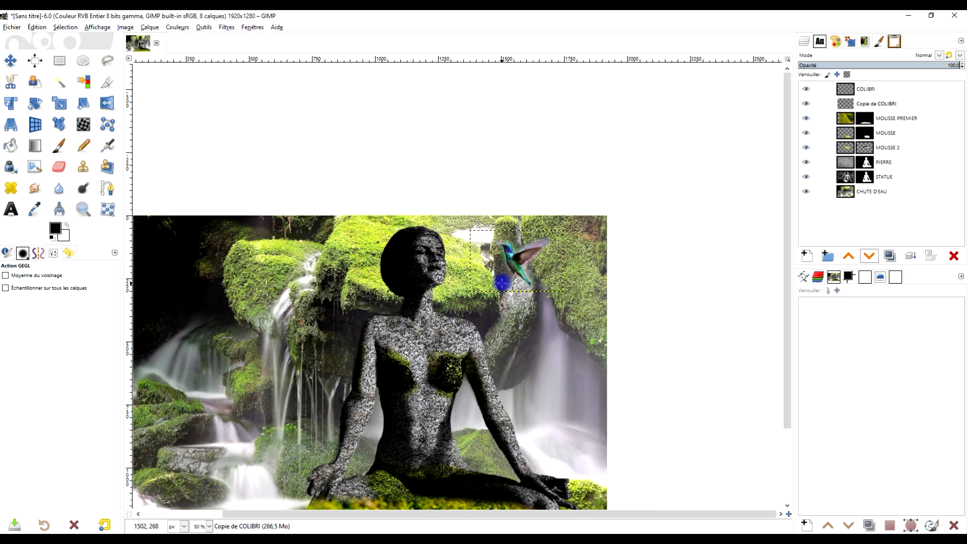
# Resize both the copy and COLIBRI layers to the full image size.
pyautogui.rightClick(850, 108)
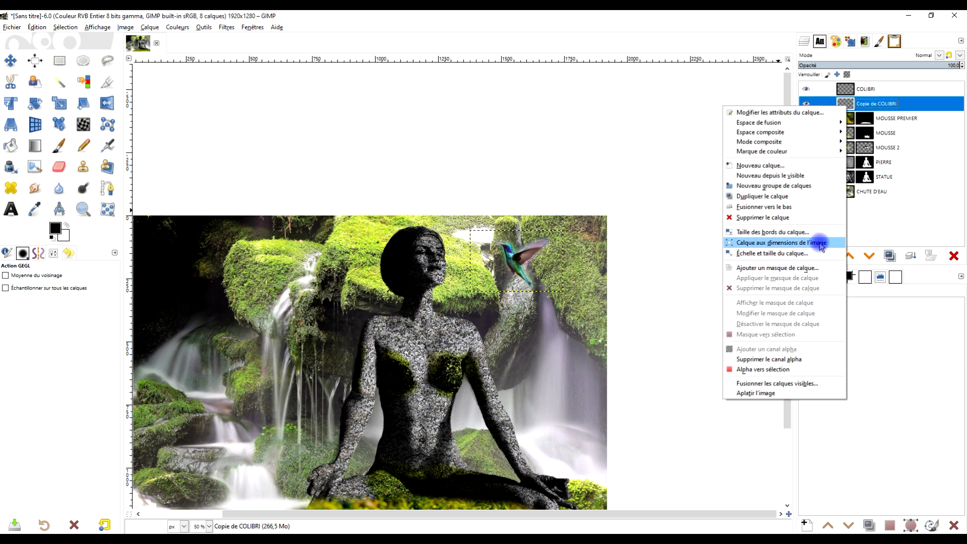
pyautogui.click(821, 244)
pyautogui.rightClick(845, 90)
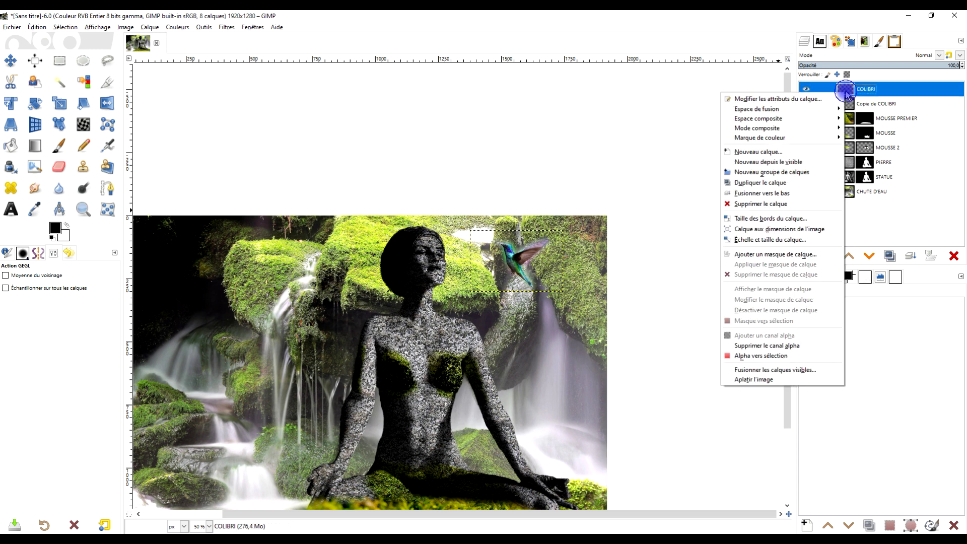
pyautogui.click(820, 229)
pyautogui.keyDown('ctrl'); pyautogui.scroll(1, 404, 335); pyautogui.keyUp('ctrl')
pyautogui.keyDown('ctrl'); pyautogui.scroll(1, 522, 238); pyautogui.keyUp('ctrl')
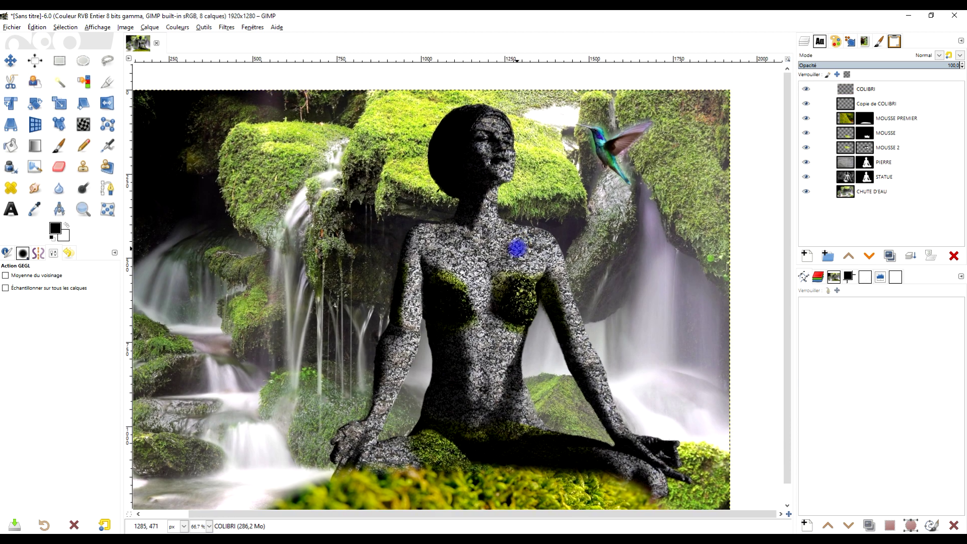
pyautogui.keyDown('ctrl'); pyautogui.scroll(-1, 522, 242); pyautogui.keyUp('ctrl')
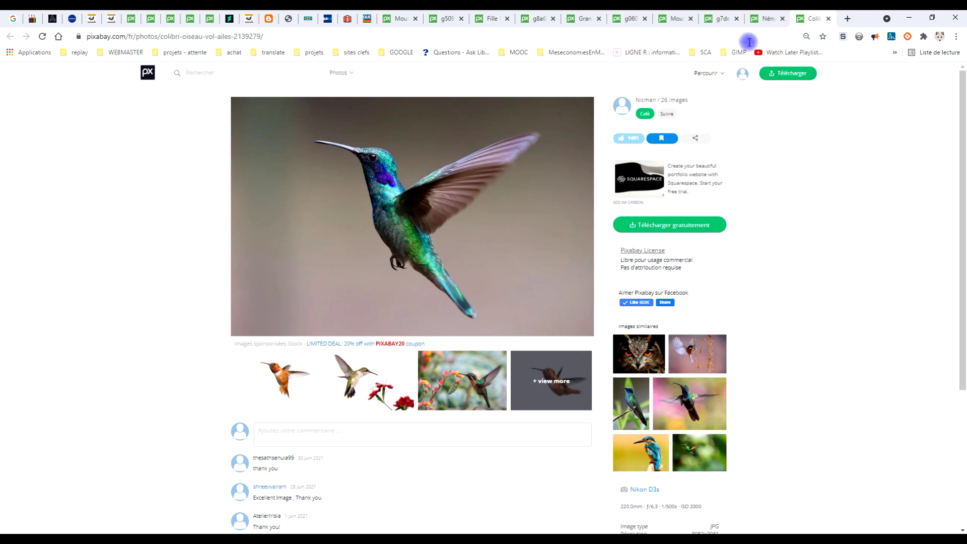
# Copy the water lily photo from its Pixabay page in Chrome.
pyautogui.click(763, 18)
pyautogui.rightClick(378, 175)
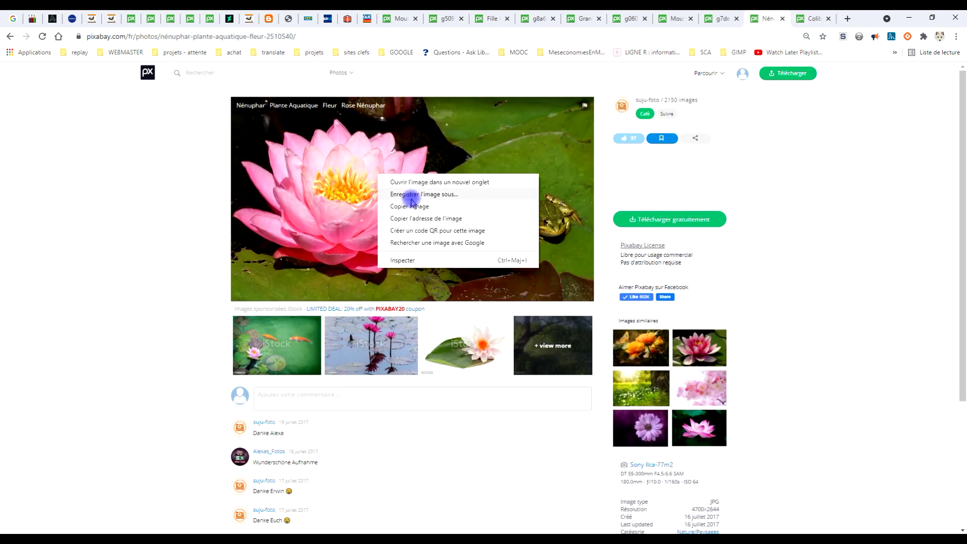
pyautogui.click(416, 207)
pyautogui.click(621, 141)
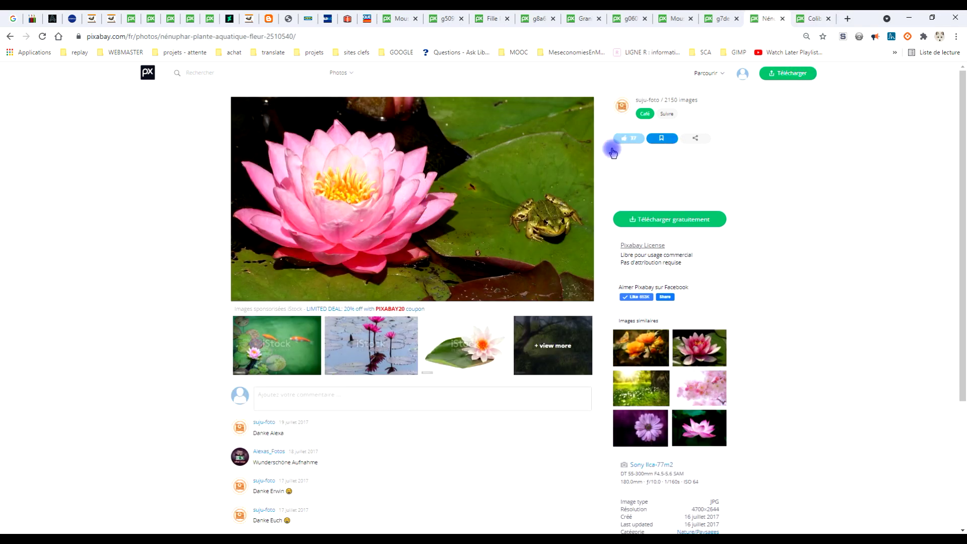
pyautogui.click(345, 455)
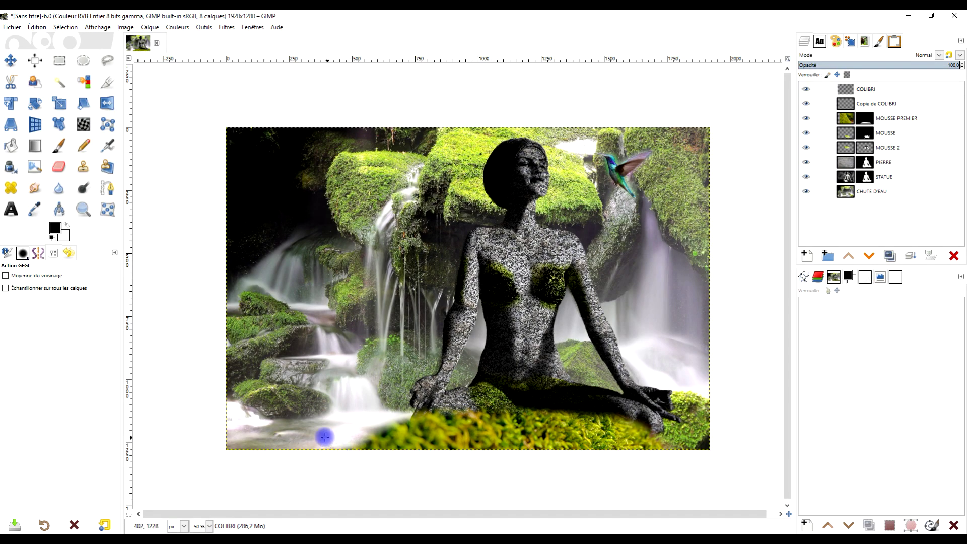
# Paste the water lily as a new top layer and name it NENUPHAR.
pyautogui.click(36, 27)
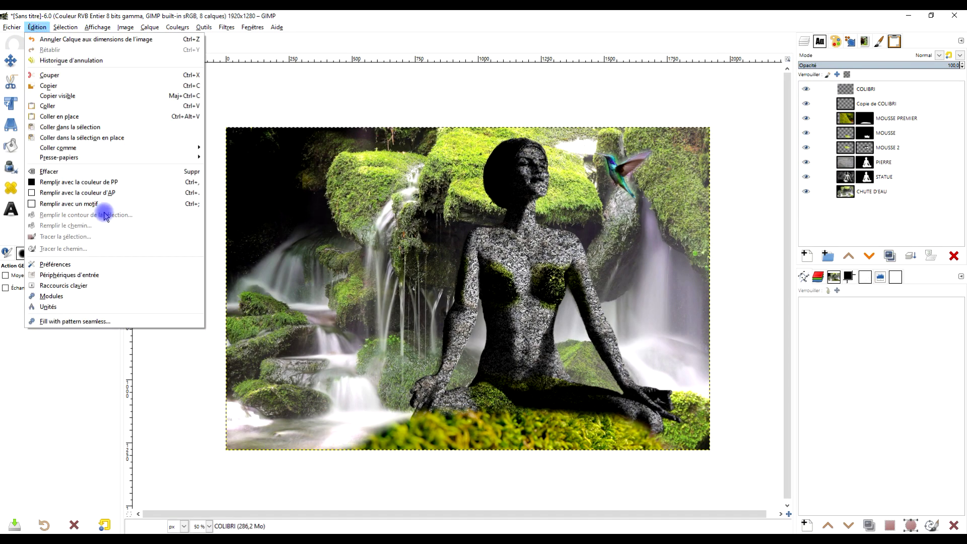
pyautogui.moveTo(58, 147)
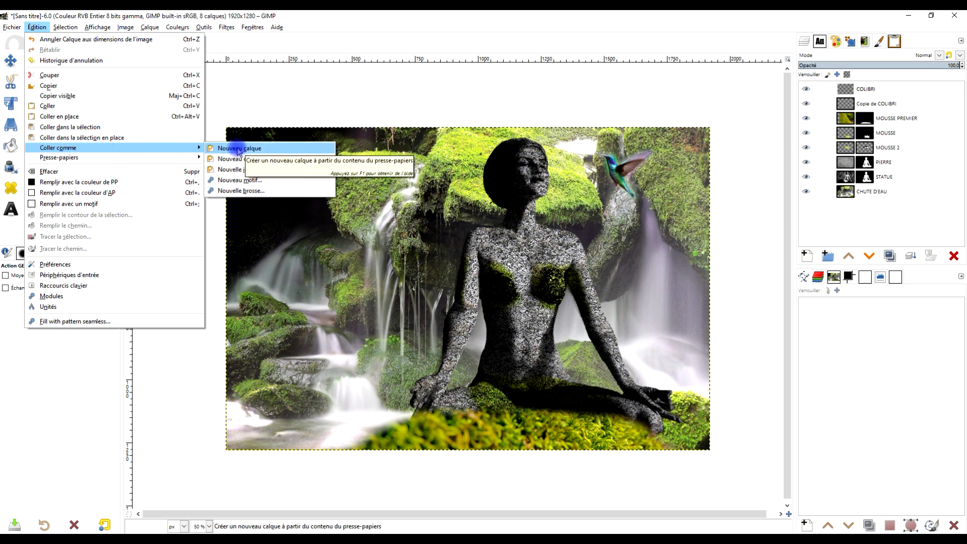
pyautogui.click(238, 149)
pyautogui.doubleClick(857, 89)
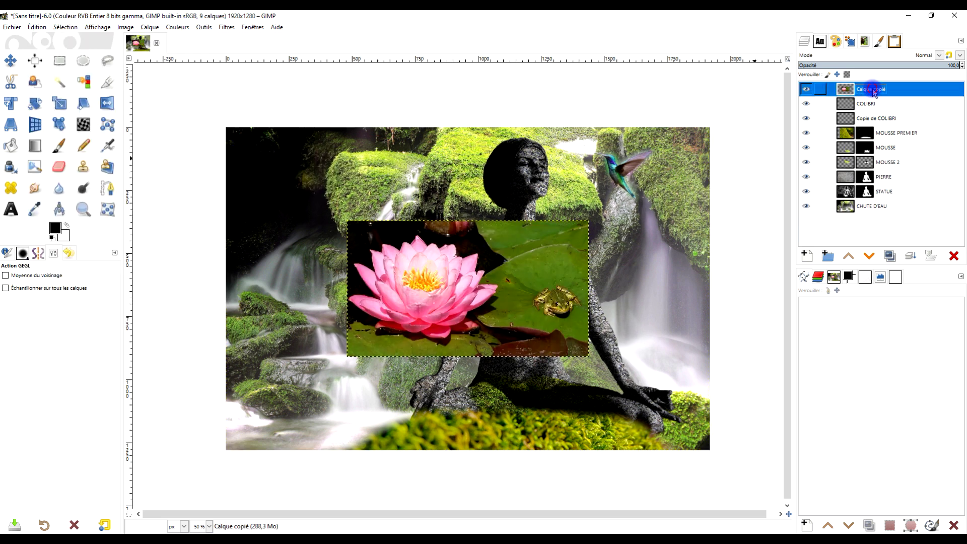
pyautogui.write('NENU')
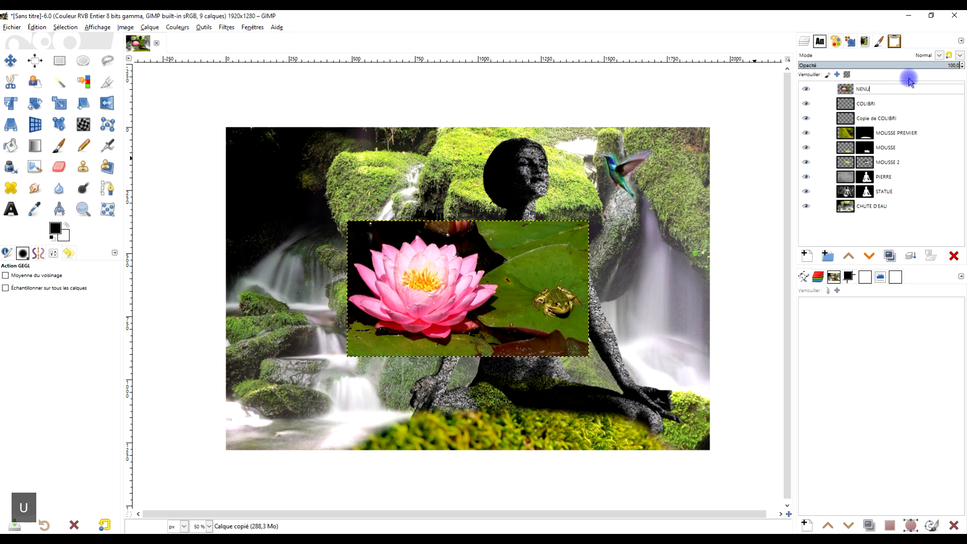
pyautogui.write('PHAR')
pyautogui.press('Return')
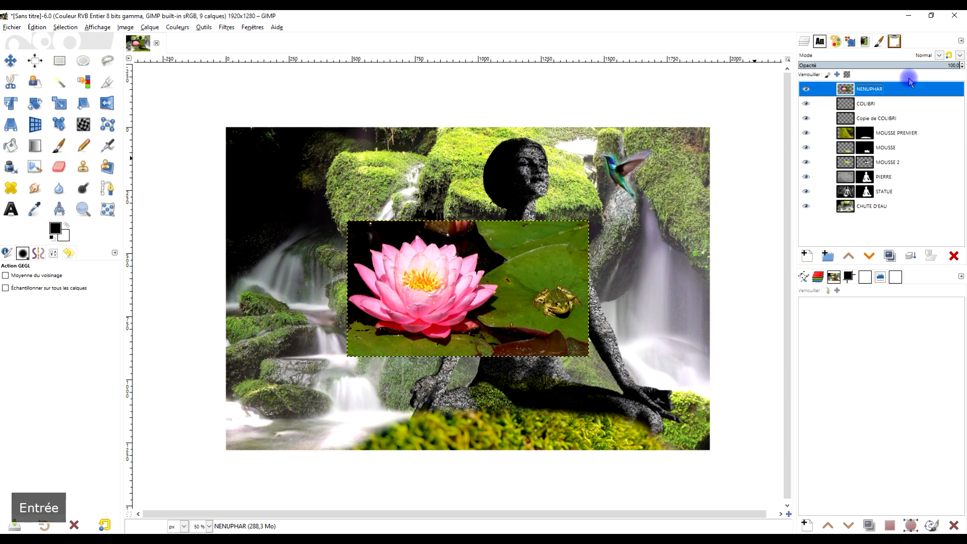
pyautogui.scroll(1, 446, 344)
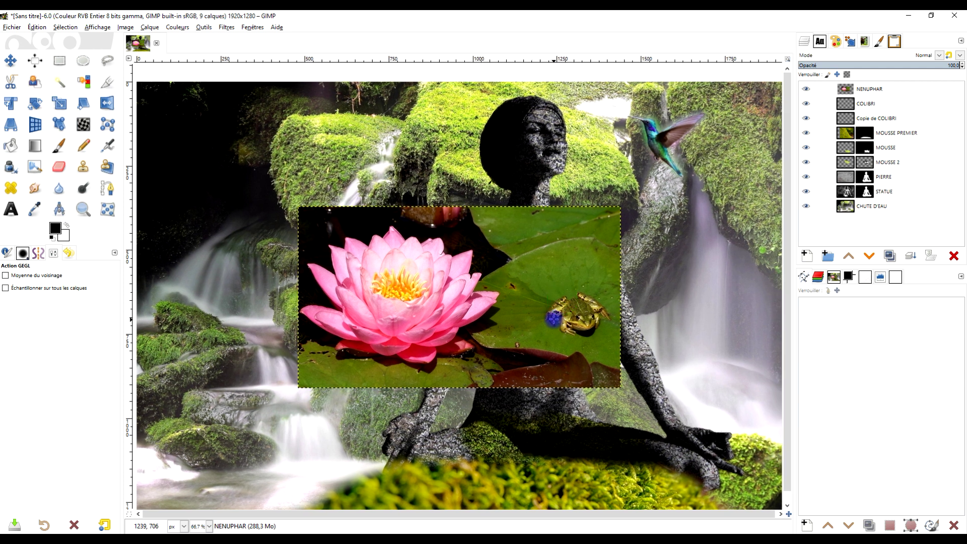
# Erase the green lily pads over the statue's torso and along the lily's left edge.
pyautogui.click(60, 166)
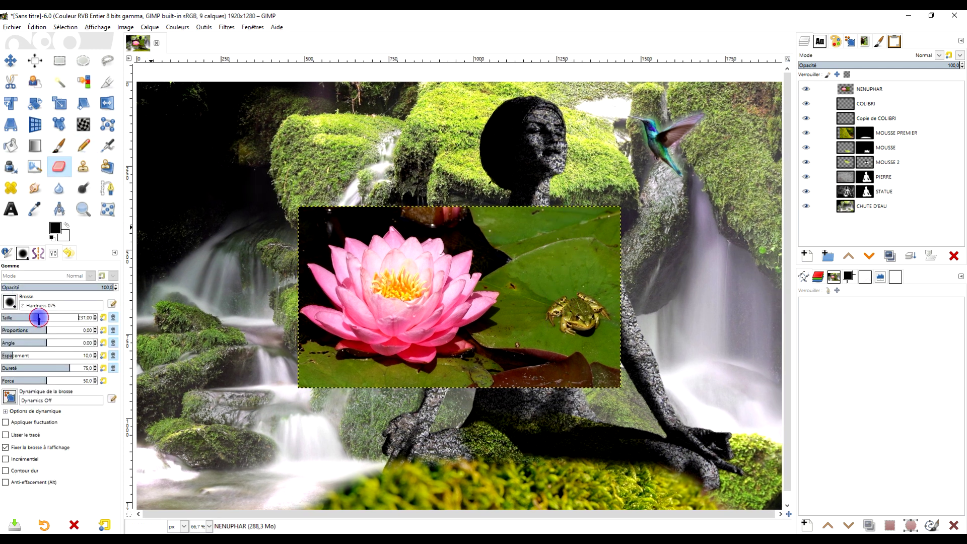
pyautogui.moveTo(546, 252)
pyautogui.mouseDown()
pyautogui.moveTo(552, 301)
pyautogui.moveTo(318, 283)
pyautogui.mouseUp()
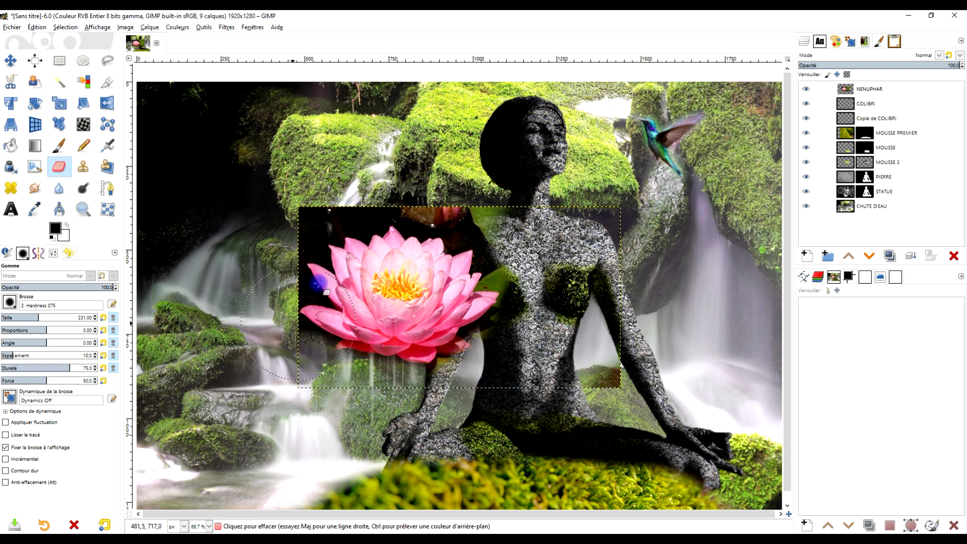
pyautogui.scroll(2, 318, 284)
pyautogui.moveTo(318, 222)
pyautogui.mouseDown()
pyautogui.moveTo(743, 230)
pyautogui.moveTo(696, 248)
pyautogui.moveTo(714, 281)
pyautogui.moveTo(592, 254)
pyautogui.mouseUp()
pyautogui.scroll(-3, 592, 254)
pyautogui.hscroll(3, 592, 254)
pyautogui.moveTo(669, 249)
pyautogui.mouseDown()
pyautogui.moveTo(625, 282)
pyautogui.moveTo(673, 276)
pyautogui.moveTo(640, 403)
pyautogui.moveTo(630, 388)
pyautogui.mouseUp()
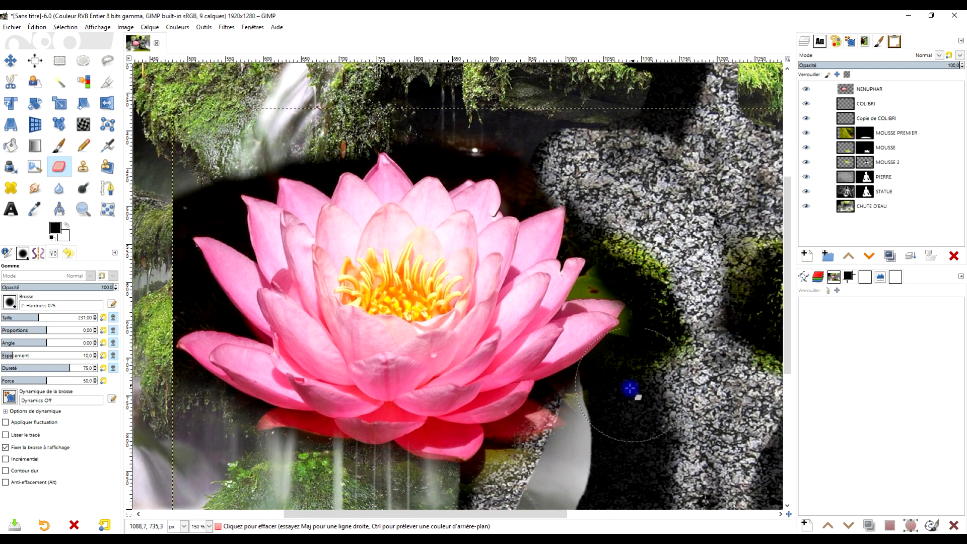
pyautogui.moveTo(158, 388)
pyautogui.mouseDown()
pyautogui.moveTo(157, 399)
pyautogui.moveTo(153, 272)
pyautogui.moveTo(156, 302)
pyautogui.moveTo(168, 307)
pyautogui.moveTo(134, 214)
pyautogui.moveTo(184, 208)
pyautogui.mouseUp()
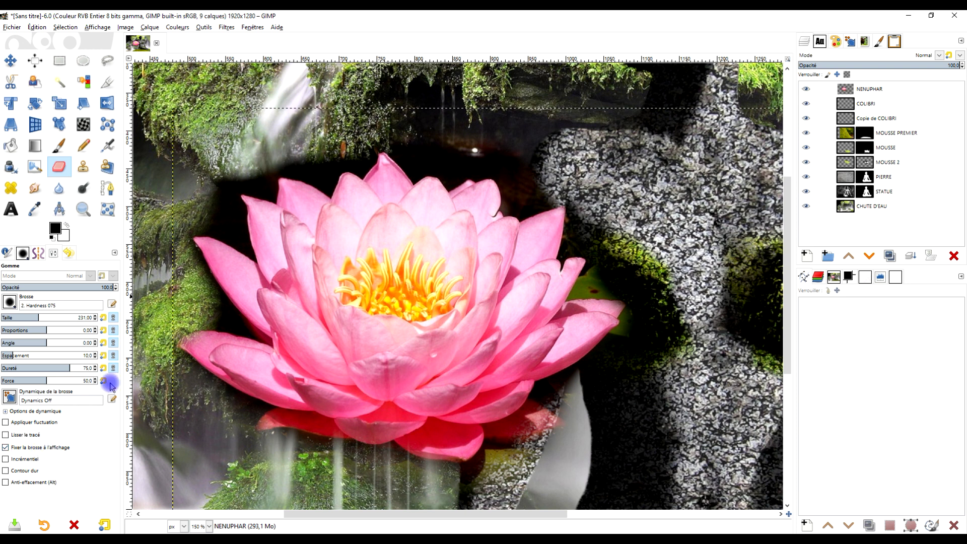
# Clear the leftover dark background above and beside the lily, zooming in on the edges.
pyautogui.scroll(2, 194, 209)
pyautogui.scroll(2, 263, 190)
pyautogui.moveTo(263, 190)
pyautogui.mouseDown()
pyautogui.moveTo(270, 99)
pyautogui.moveTo(187, 244)
pyautogui.moveTo(324, 272)
pyautogui.moveTo(282, 78)
pyautogui.moveTo(412, 92)
pyautogui.moveTo(445, 71)
pyautogui.mouseUp()
pyautogui.scroll(3, 445, 71)
pyautogui.hscroll(3, 445, 71)
pyautogui.moveTo(422, 154)
pyautogui.mouseDown()
pyautogui.moveTo(472, 157)
pyautogui.moveTo(423, 142)
pyautogui.moveTo(619, 151)
pyautogui.moveTo(552, 147)
pyautogui.moveTo(454, 166)
pyautogui.mouseUp()
pyautogui.scroll(2, 632, 136)
pyautogui.hscroll(5, 632, 136)
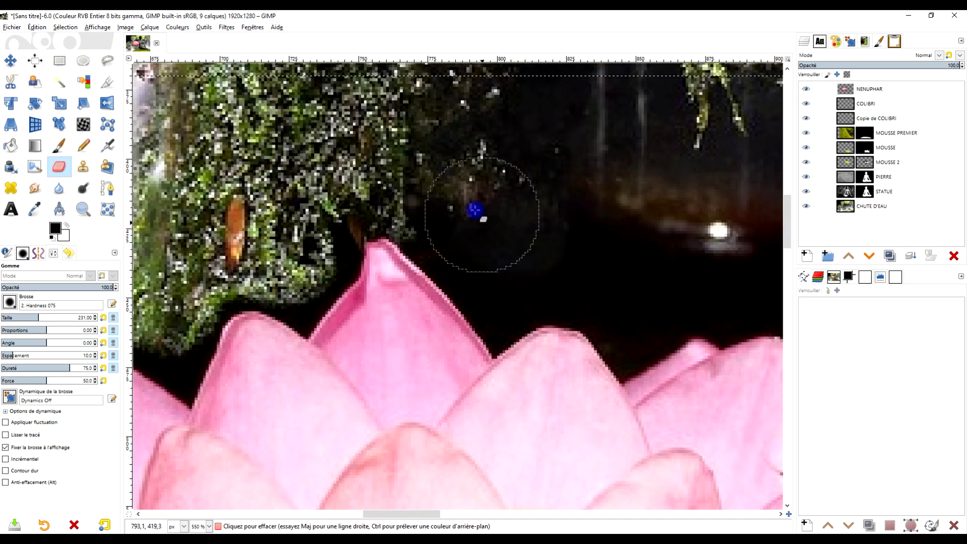
pyautogui.scroll(-2, 655, 257)
pyautogui.hscroll(3, 656, 258)
pyautogui.hscroll(1, 637, 205)
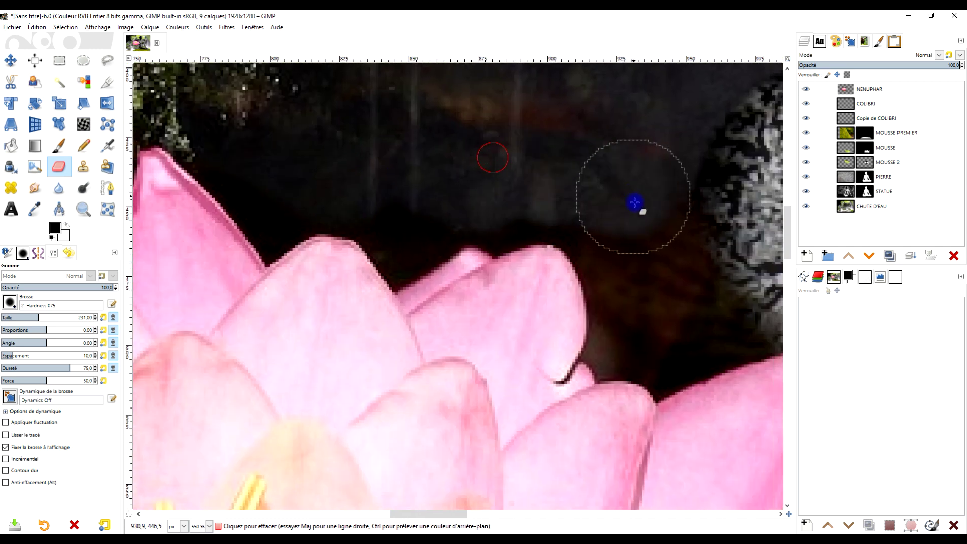
pyautogui.hscroll(1, 557, 172)
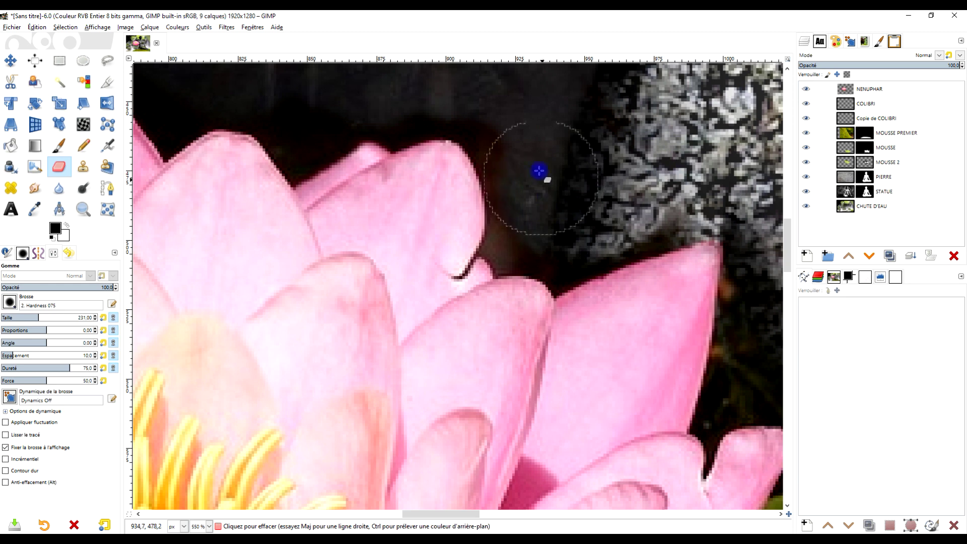
pyautogui.moveTo(565, 222); pyautogui.dragTo(697, 192)
pyautogui.keyDown('ctrl'); pyautogui.scroll(-5, 697, 192); pyautogui.keyUp('ctrl')
pyautogui.keyDown('ctrl'); pyautogui.scroll(1, 643, 255); pyautogui.keyUp('ctrl')
pyautogui.keyDown('ctrl'); pyautogui.scroll(-1, 615, 296); pyautogui.keyUp('ctrl')
pyautogui.keyDown('ctrl'); pyautogui.scroll(2, 576, 199); pyautogui.keyUp('ctrl')
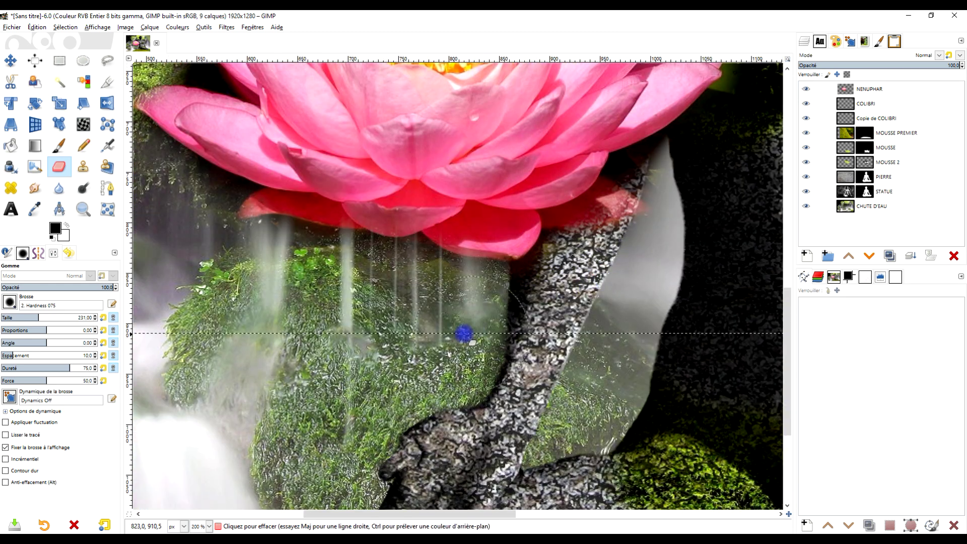
pyautogui.keyDown('ctrl'); pyautogui.scroll(-3, 488, 211); pyautogui.keyUp('ctrl')
pyautogui.scroll(2, 503, 229)
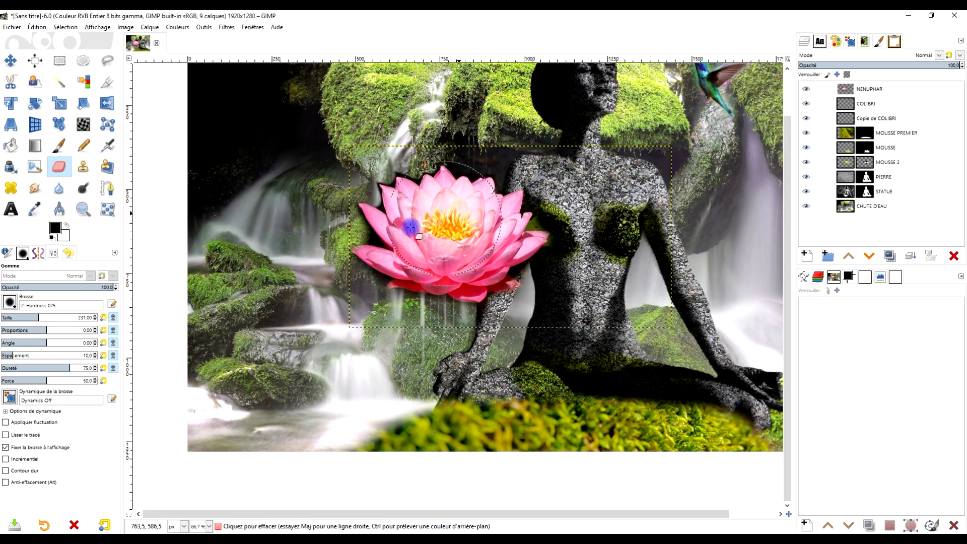
pyautogui.click(58, 103)
# Scale the lily to under half its size and place it at the lower left.
pyautogui.click(504, 230)
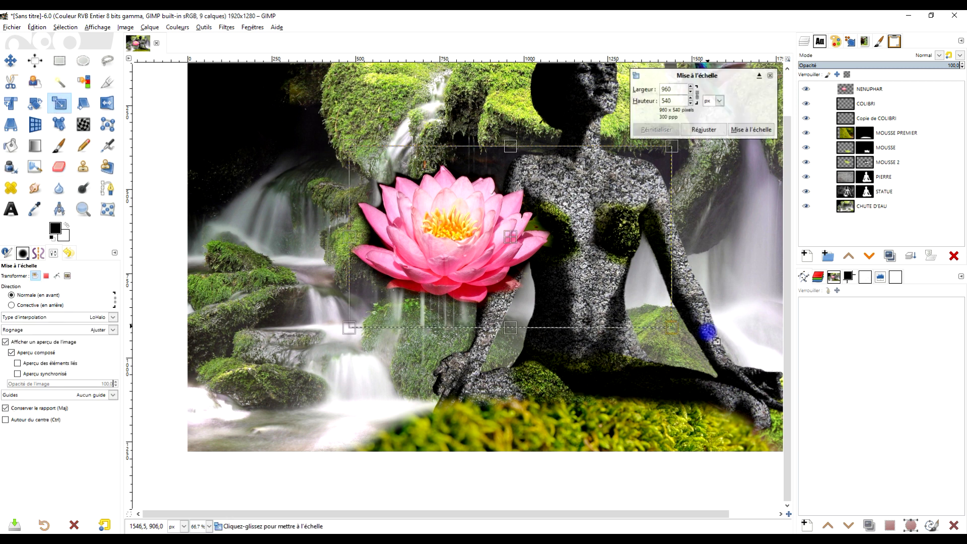
pyautogui.moveTo(677, 332); pyautogui.dragTo(500, 230)
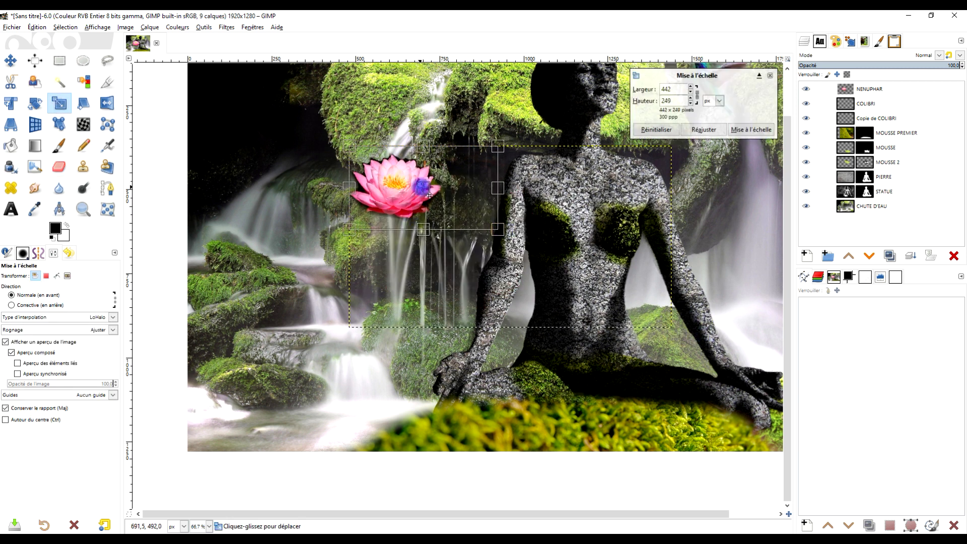
pyautogui.moveTo(428, 195); pyautogui.dragTo(376, 424)
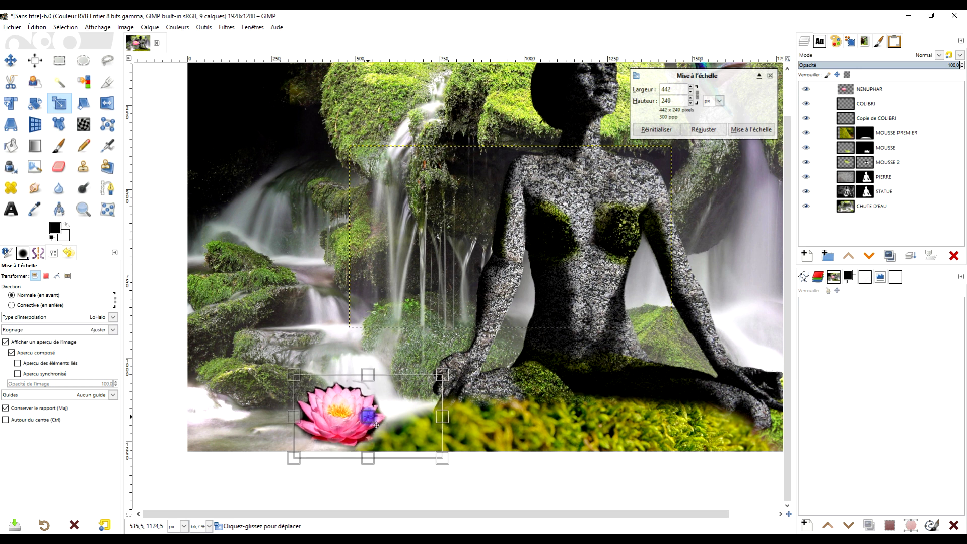
pyautogui.moveTo(443, 459); pyautogui.dragTo(433, 452)
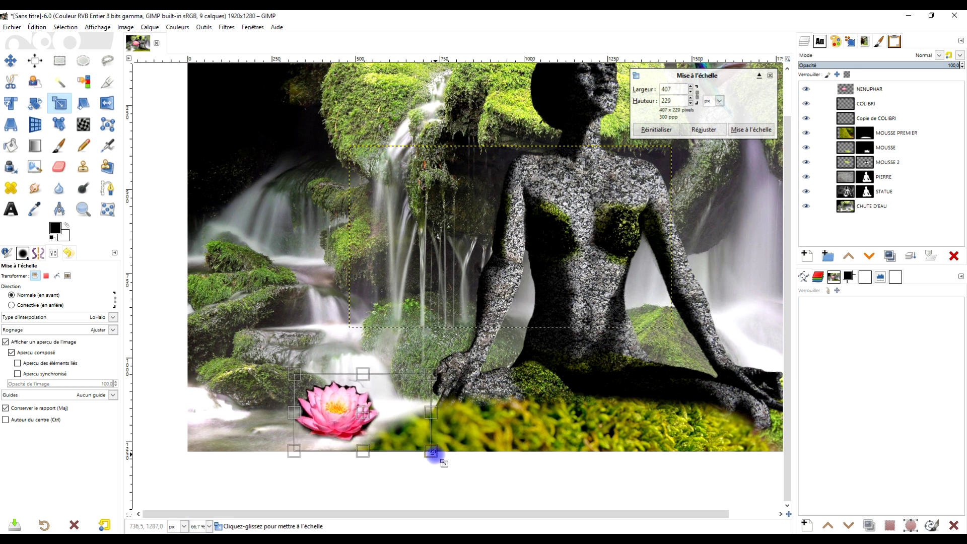
pyautogui.moveTo(365, 424); pyautogui.dragTo(392, 432)
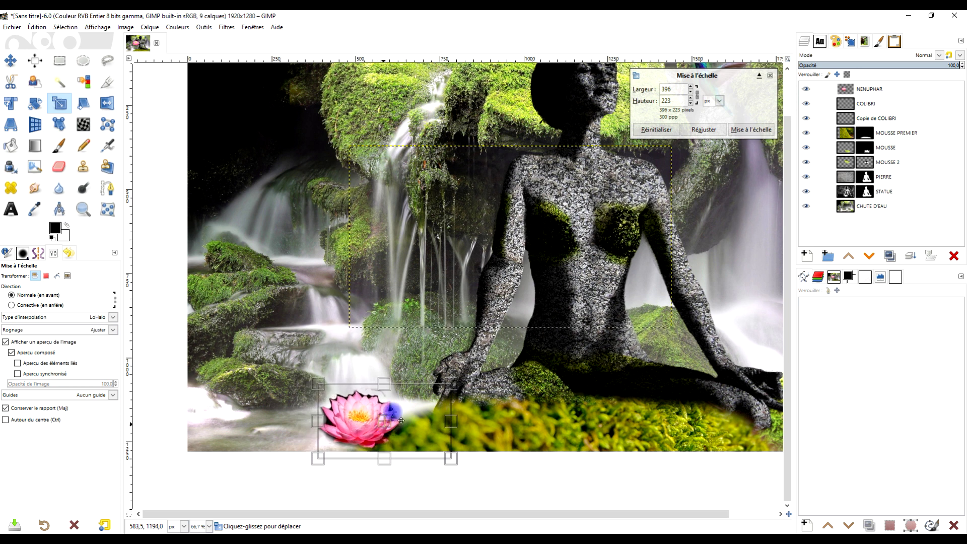
pyautogui.click(777, 134)
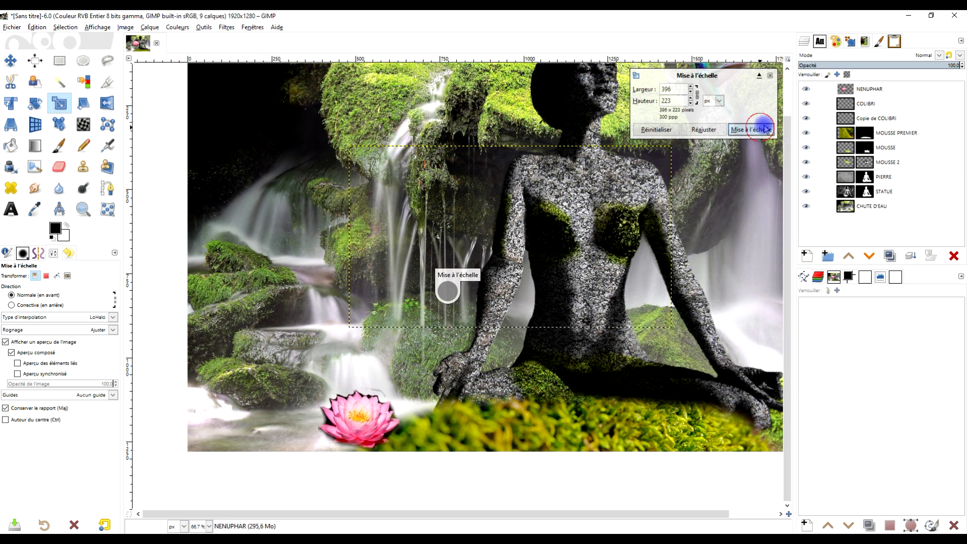
# Lower the NENUPHAR layer beneath the MOUSSE PREMIER moss layer.
pyautogui.click(905, 90)
pyautogui.doubleClick(871, 256)
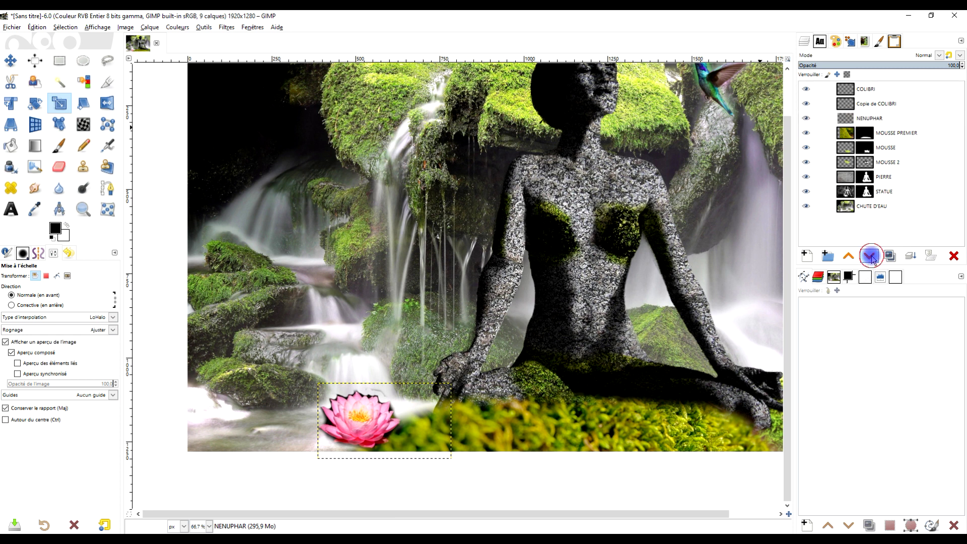
pyautogui.click(871, 258)
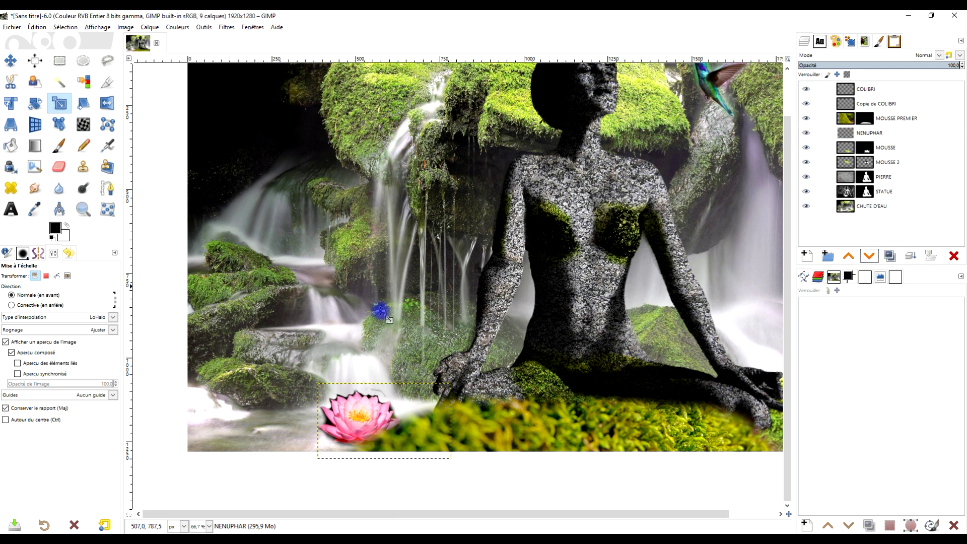
pyautogui.scroll(2, 380, 311)
pyautogui.scroll(1, 425, 323)
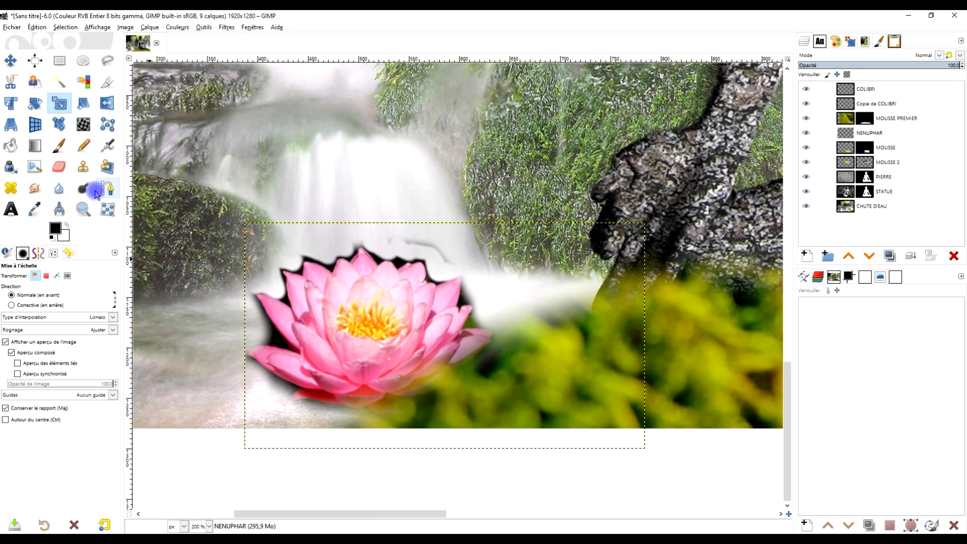
# Remove the lily's black halo with Color to Alpha set to black.
pyautogui.click(67, 170)
pyautogui.scroll(1, 492, 296)
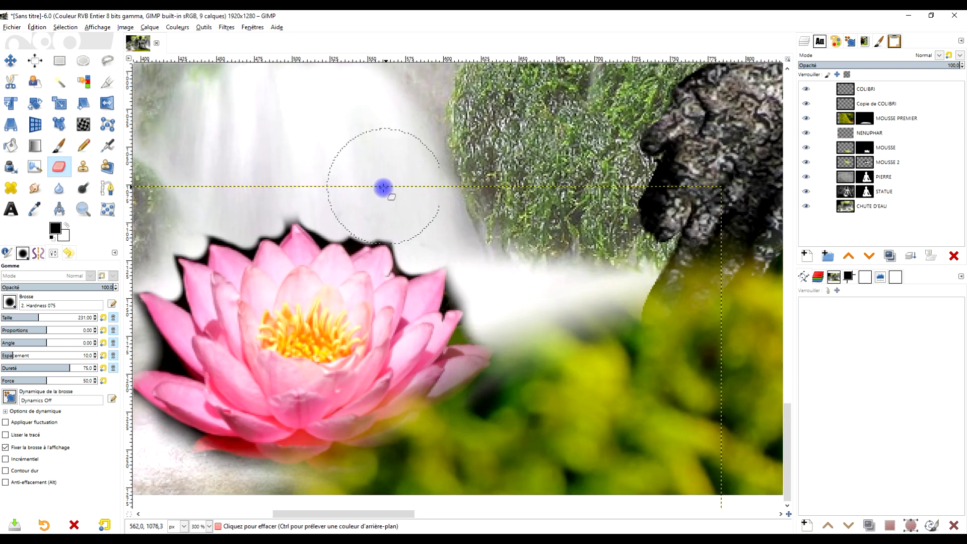
pyautogui.scroll(-1, 337, 237)
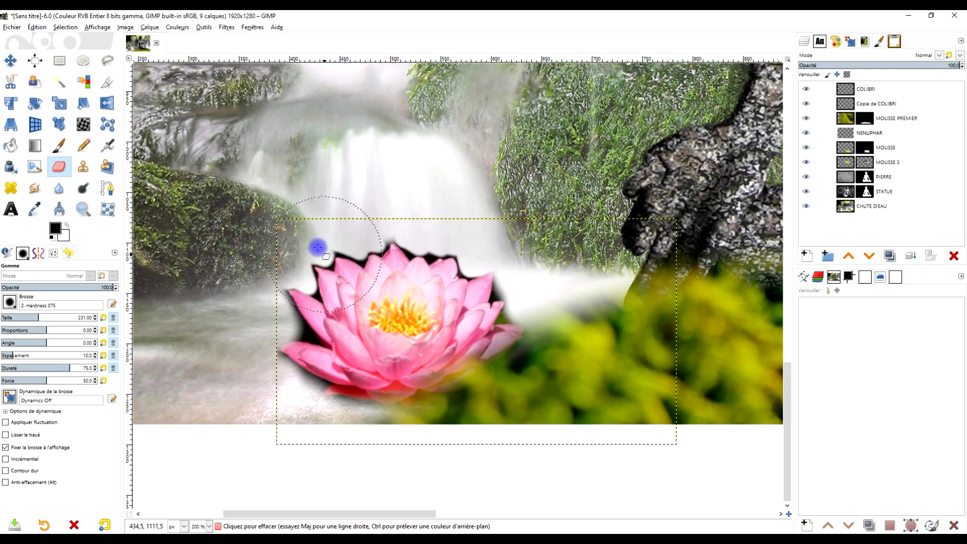
pyautogui.click(204, 27)
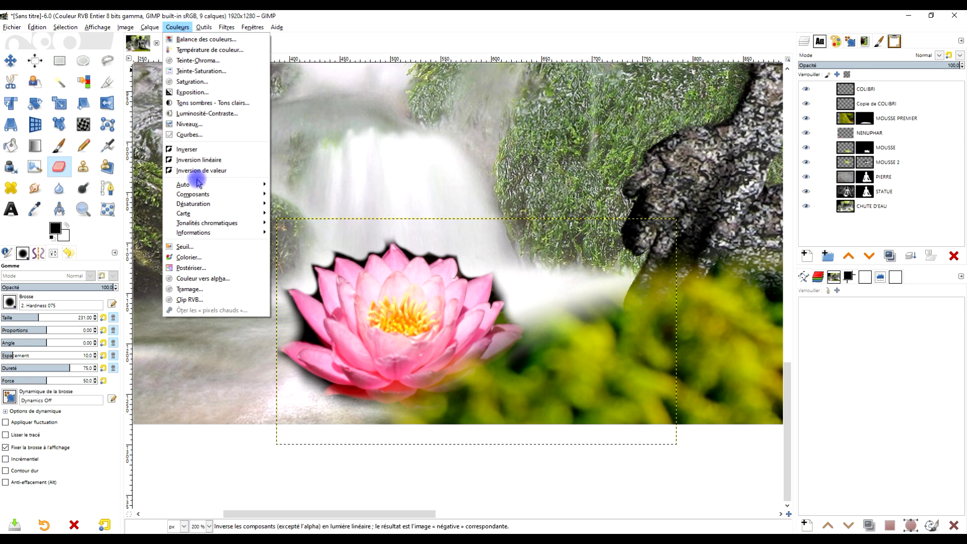
pyautogui.click(208, 280)
pyautogui.click(276, 168)
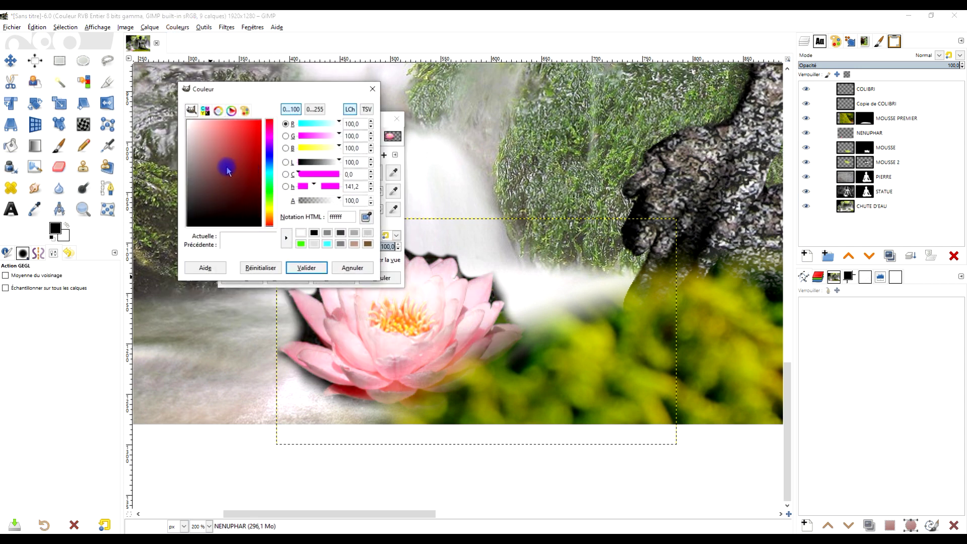
pyautogui.moveTo(228, 170); pyautogui.dragTo(138, 278)
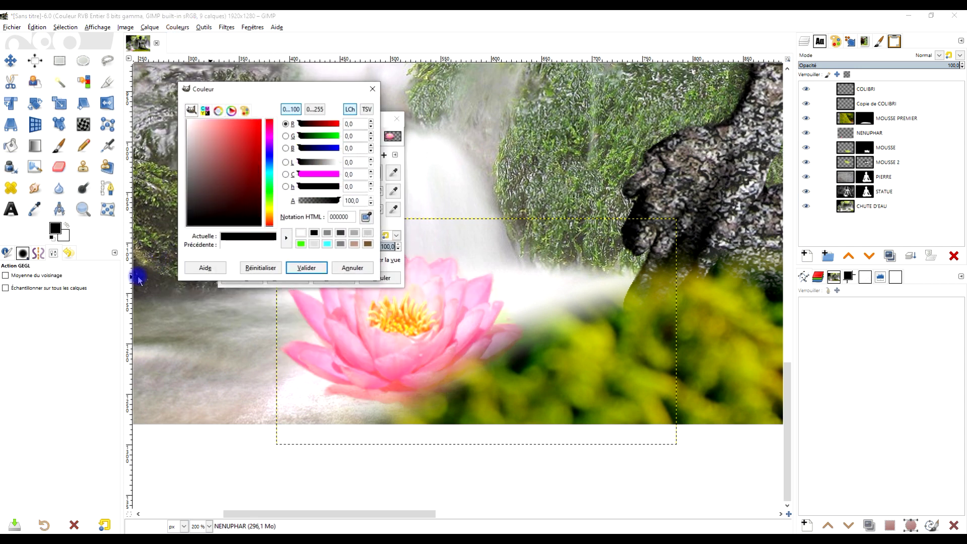
pyautogui.click(303, 268)
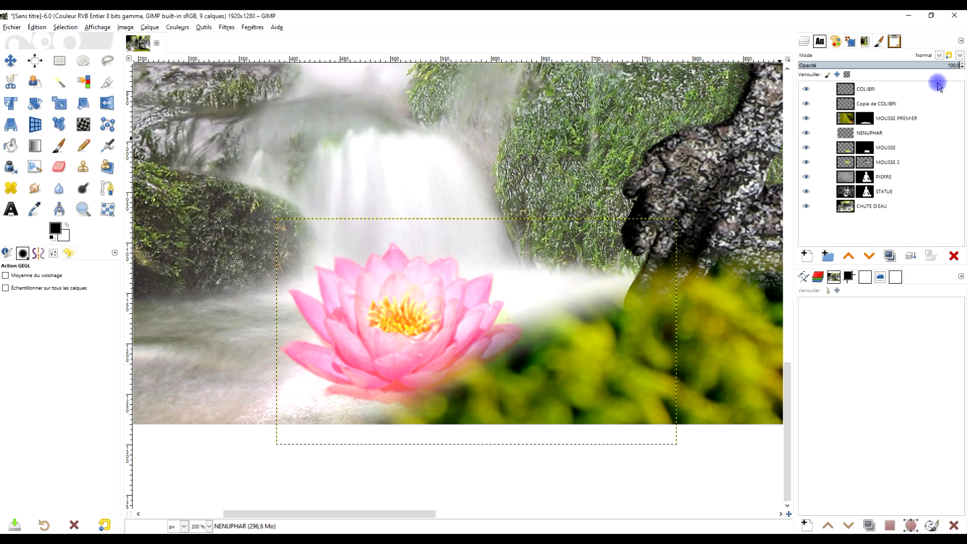
pyautogui.click(876, 89)
# Duplicate NENUPHAR and merge the copy back down to strengthen the lily.
pyautogui.click(901, 134)
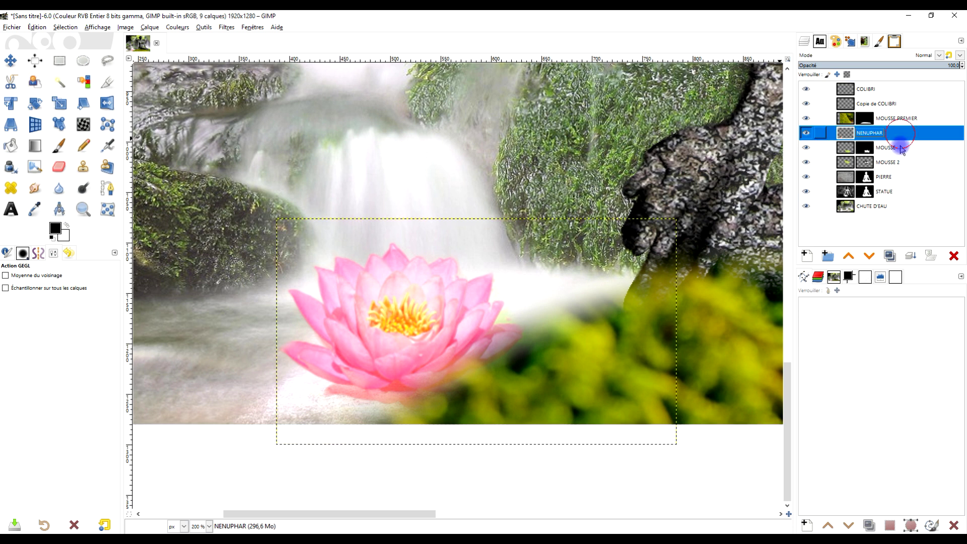
pyautogui.click(890, 256)
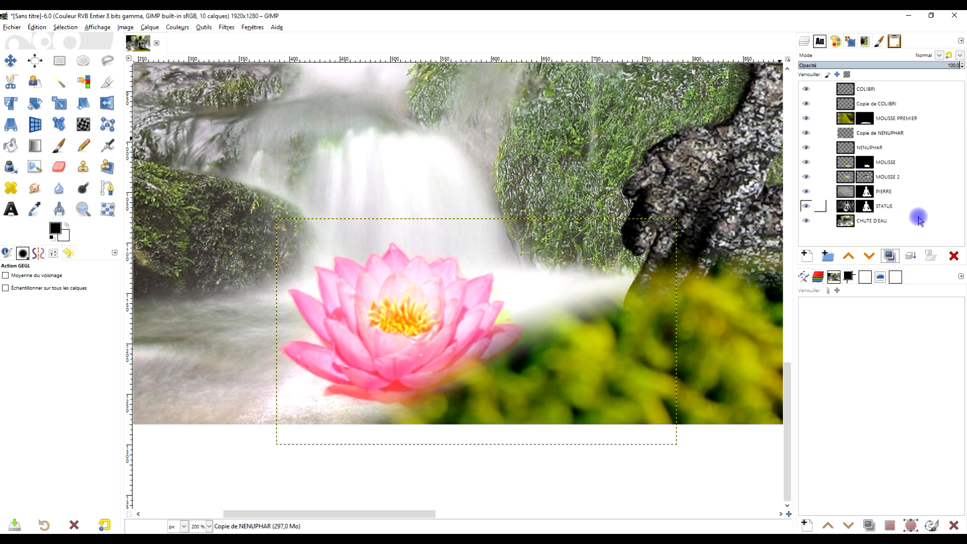
pyautogui.click(909, 257)
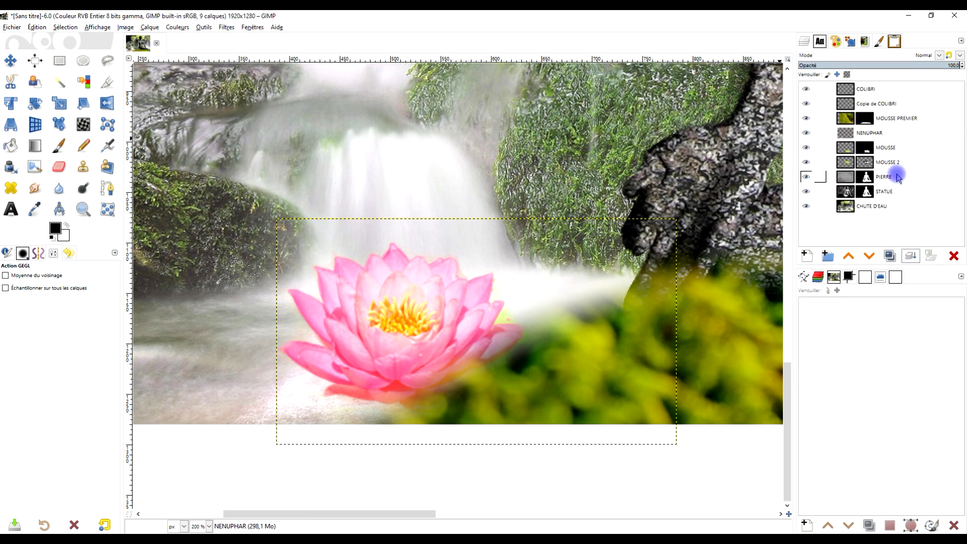
pyautogui.scroll(1, 452, 263)
pyautogui.scroll(1, 518, 287)
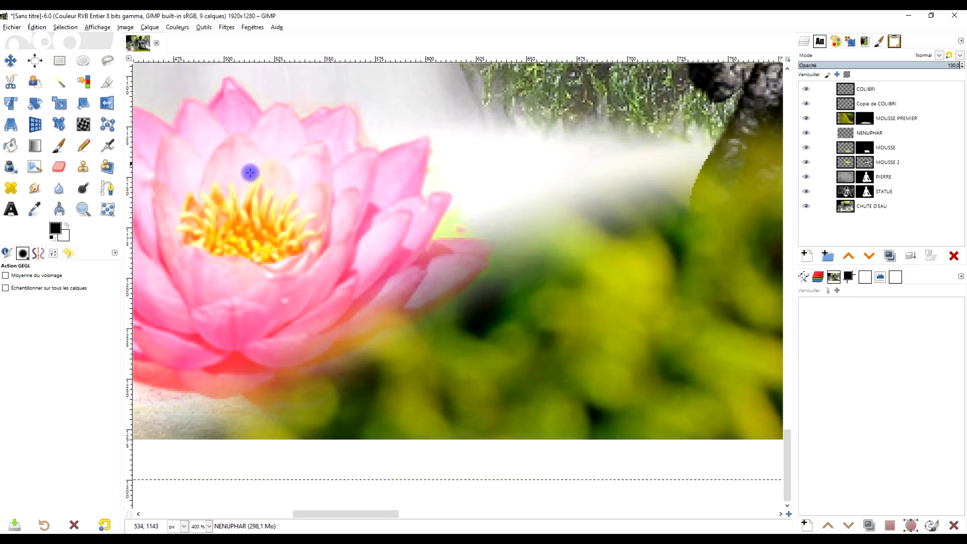
# Erase the orange fringe along the lily petal with the eraser size set to 68.
pyautogui.click(62, 167)
pyautogui.scroll(2, 470, 225)
pyautogui.scroll(1, 436, 207)
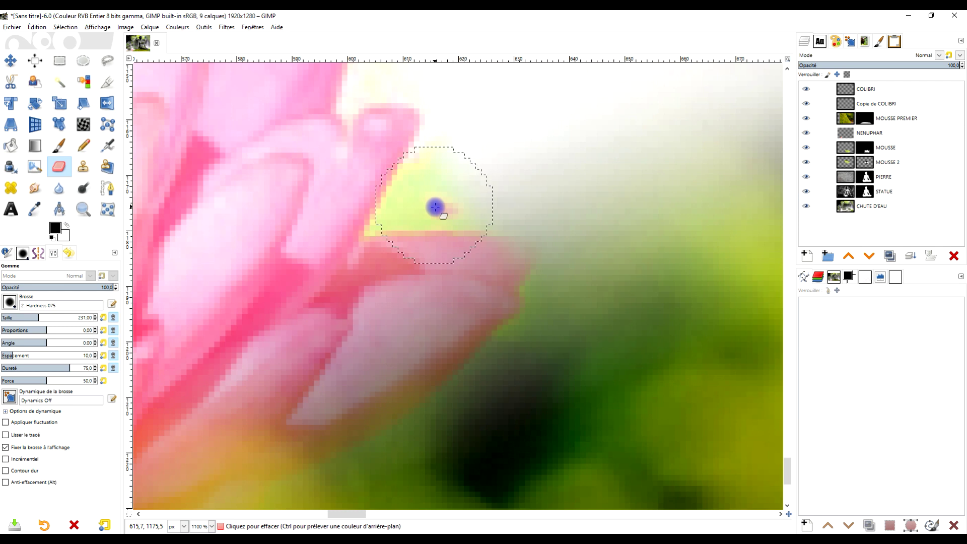
pyautogui.click(19, 318)
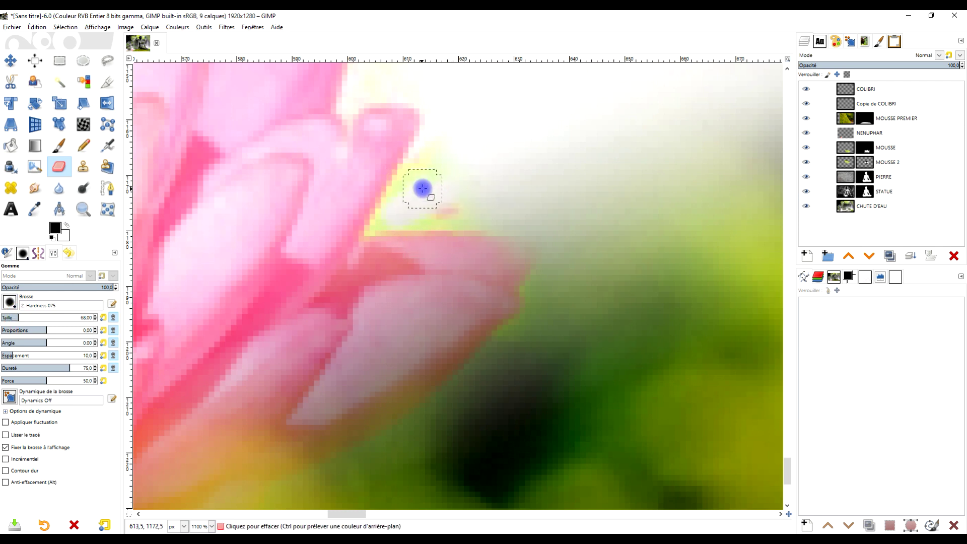
pyautogui.moveTo(376, 215)
pyautogui.mouseDown()
pyautogui.moveTo(485, 216)
pyautogui.moveTo(395, 216)
pyautogui.mouseUp()
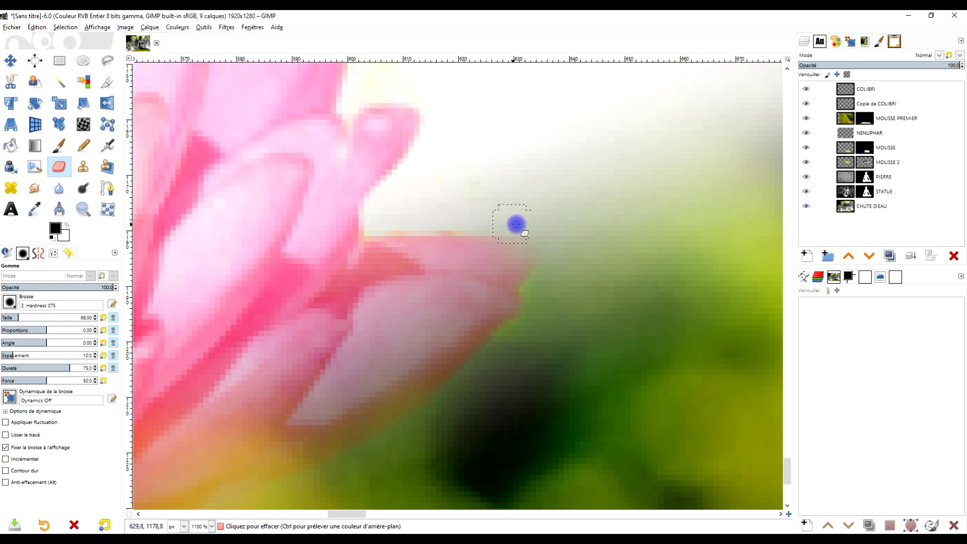
pyautogui.scroll(-4, 507, 226)
pyautogui.scroll(-2, 506, 230)
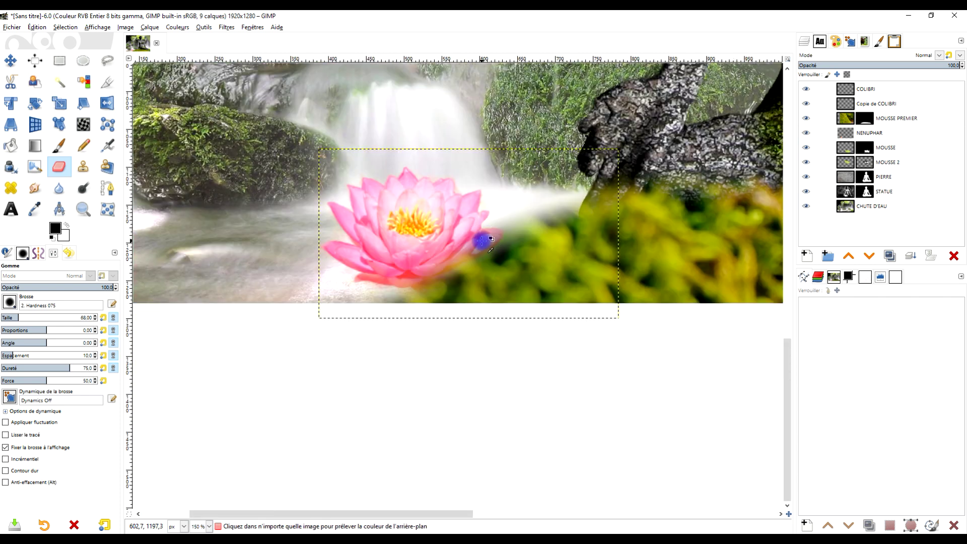
pyautogui.scroll(-1, 484, 237)
# Expand NENUPHAR to the image size and zoom to frame the whole scene.
pyautogui.click(869, 133)
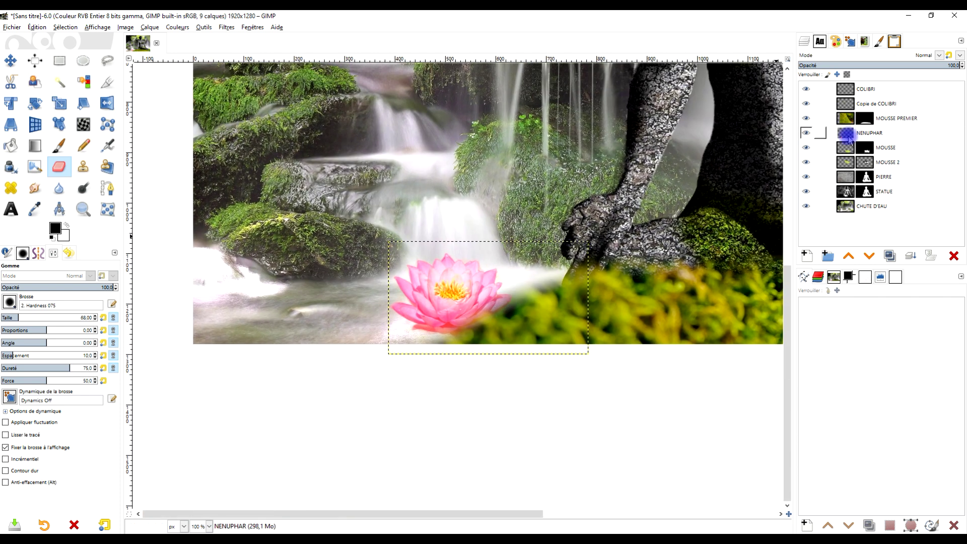
pyautogui.rightClick(844, 134)
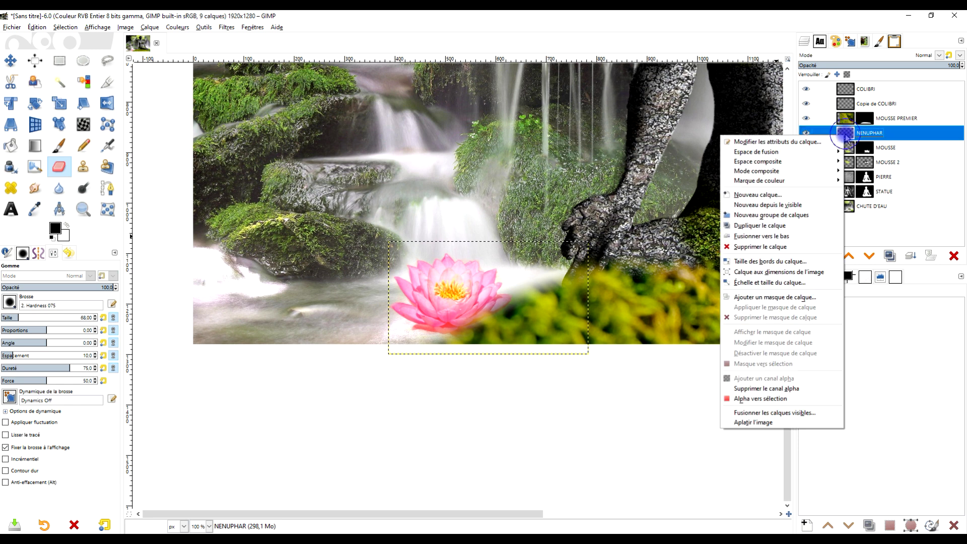
pyautogui.click(804, 275)
pyautogui.scroll(-1, 566, 247)
pyautogui.scroll(-1, 553, 267)
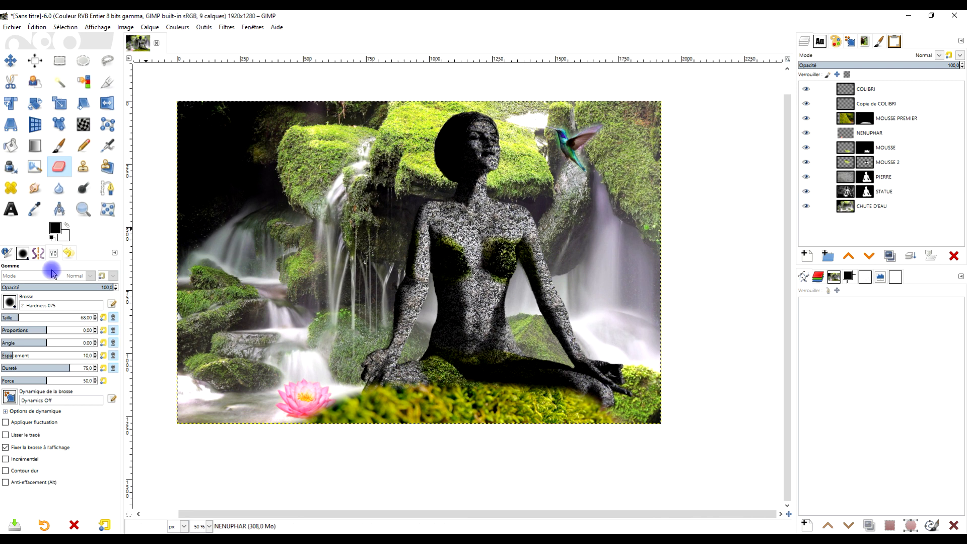
pyautogui.click(83, 209)
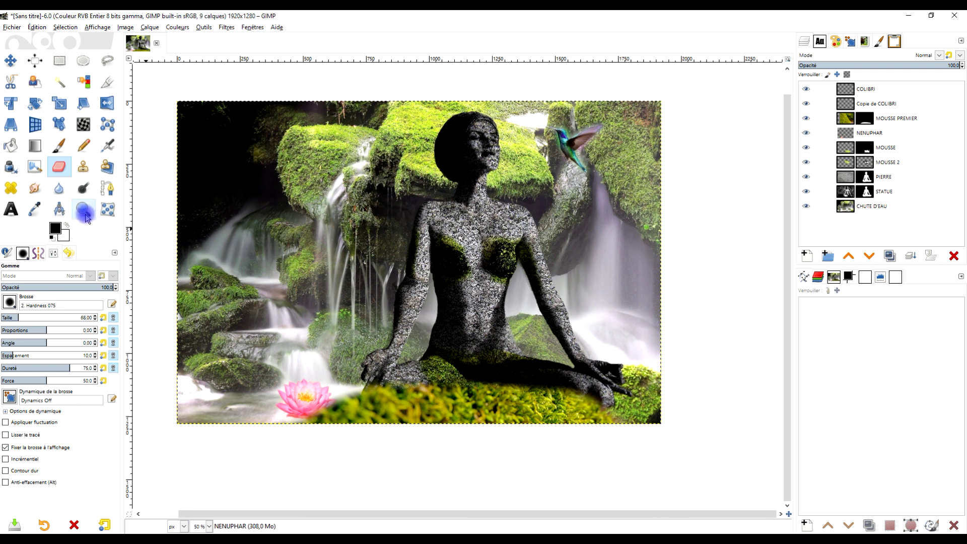
pyautogui.moveTo(170, 93)
pyautogui.mouseDown()
pyautogui.moveTo(222, 156)
pyautogui.moveTo(686, 445)
pyautogui.mouseUp()
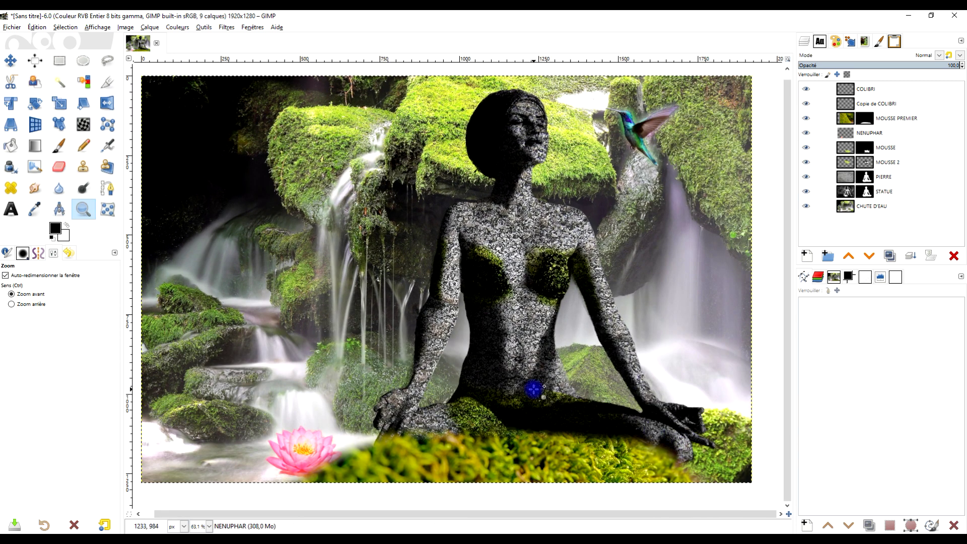
pyautogui.click(863, 132)
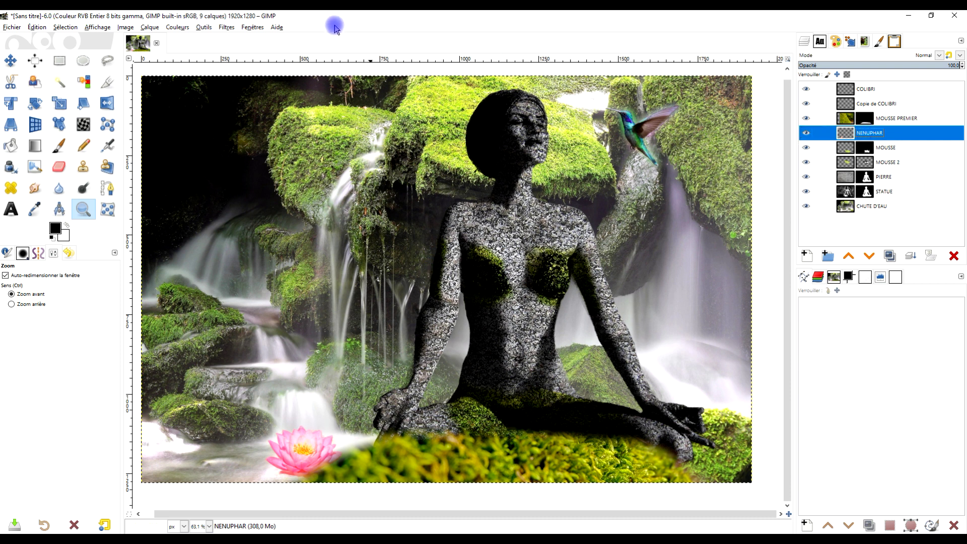
# Add a Drop Shadow with higher opacity to the lily, then fit the layer to the image.
pyautogui.click(225, 28)
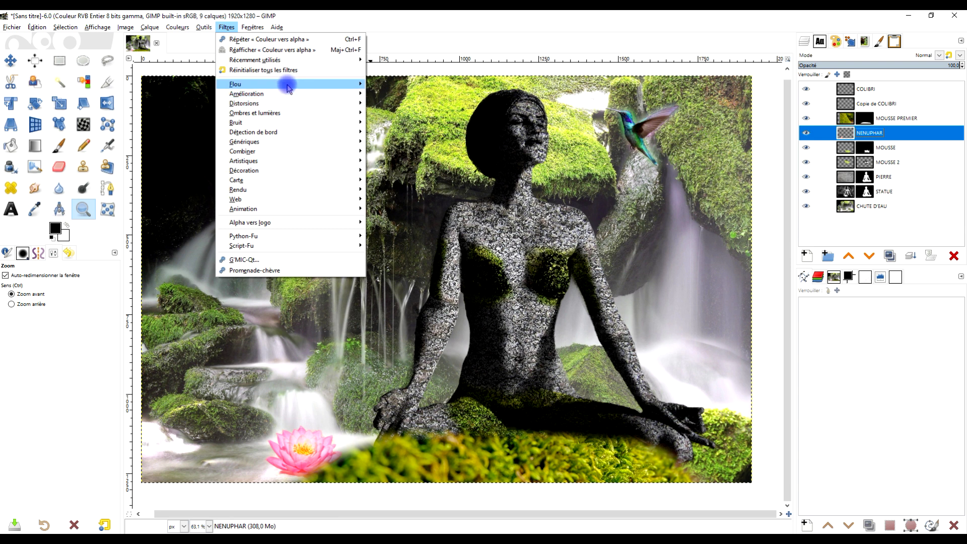
pyautogui.click(289, 115)
pyautogui.click(424, 179)
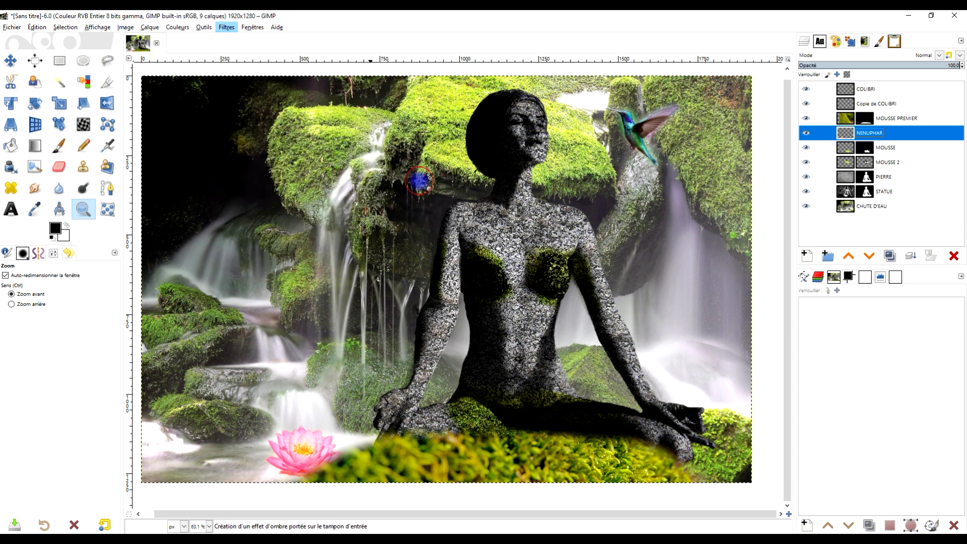
pyautogui.moveTo(270, 244); pyautogui.dragTo(321, 240)
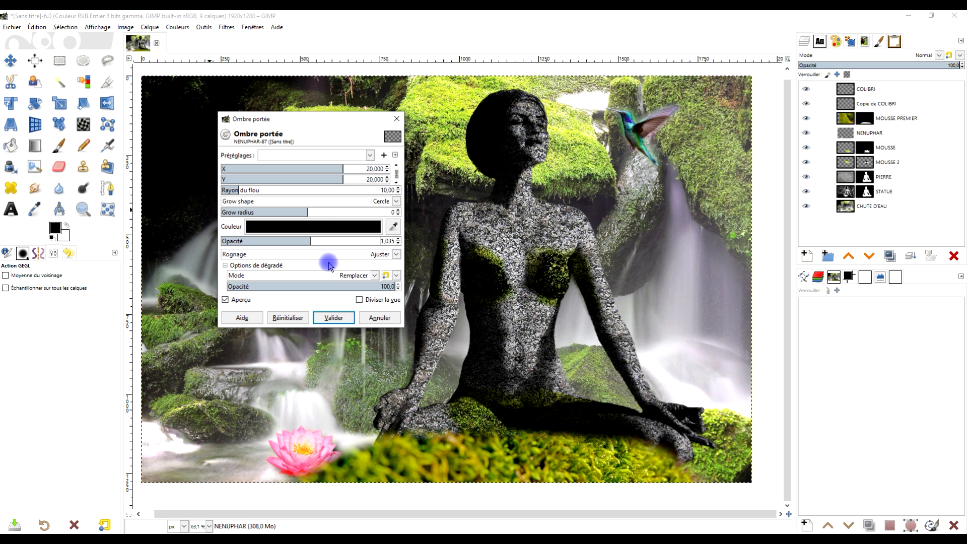
pyautogui.click(332, 316)
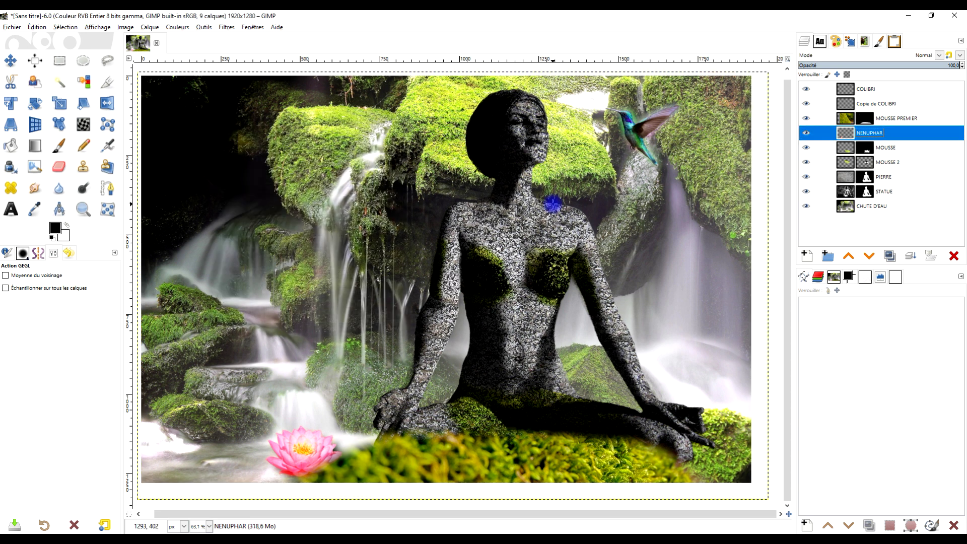
pyautogui.rightClick(849, 135)
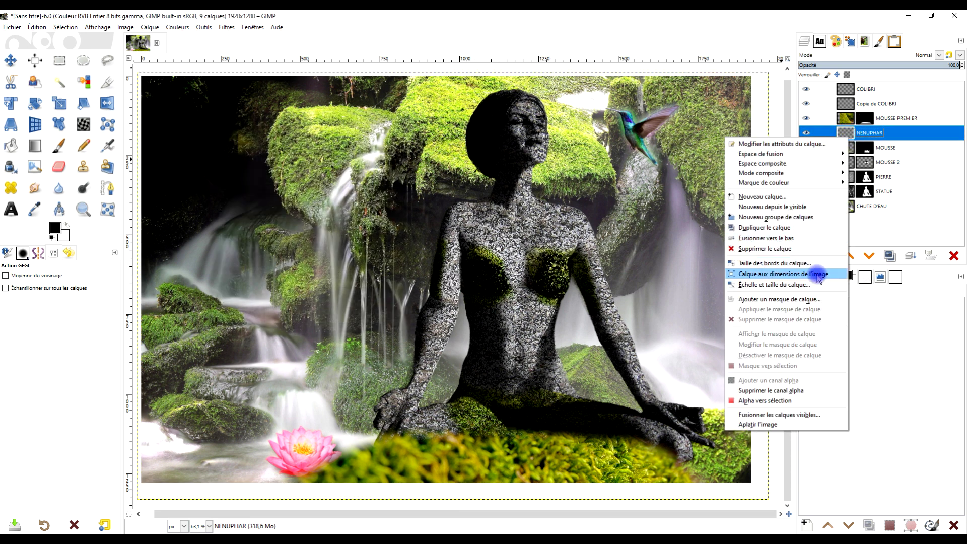
pyautogui.click(817, 274)
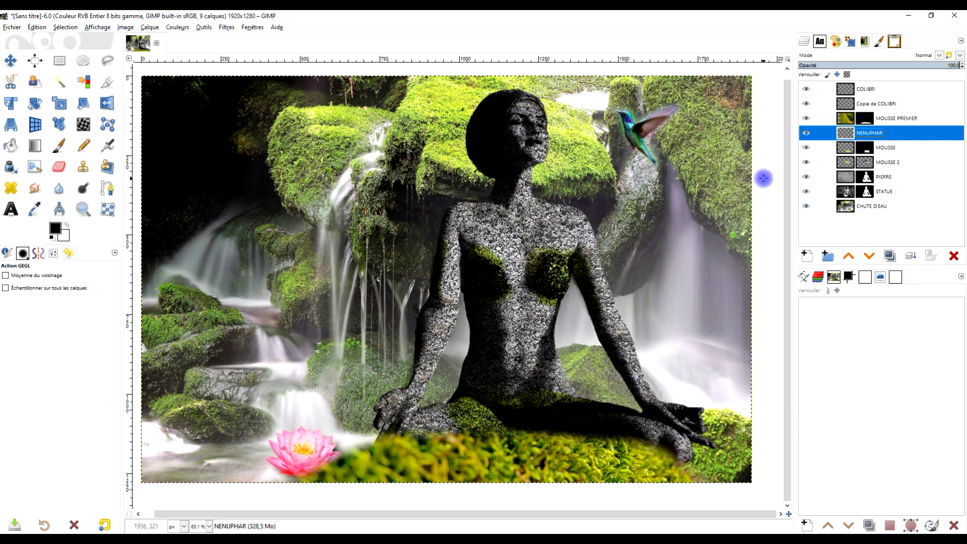
# Duplicate the COLIBRI layer and rename the copy OMBRE.
pyautogui.rightClick(845, 105)
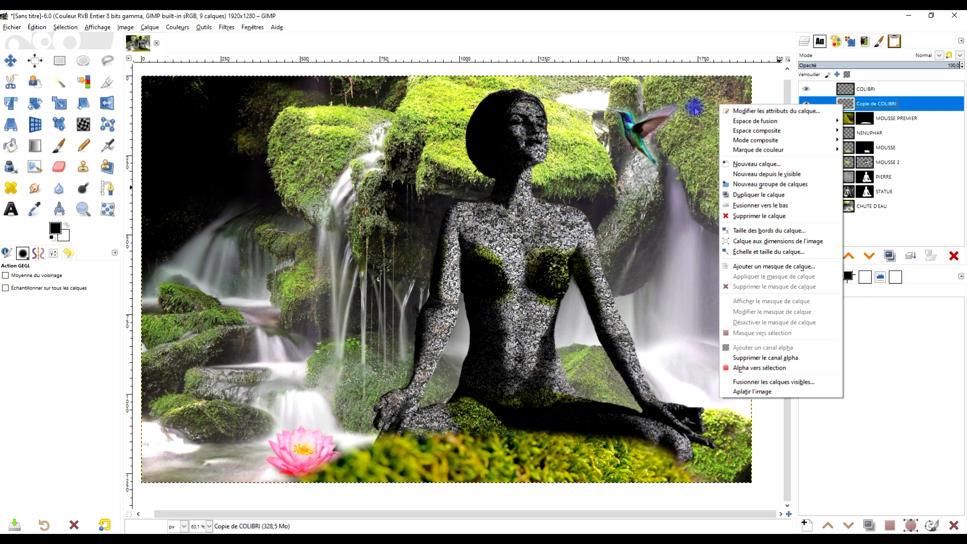
pyautogui.click(869, 106)
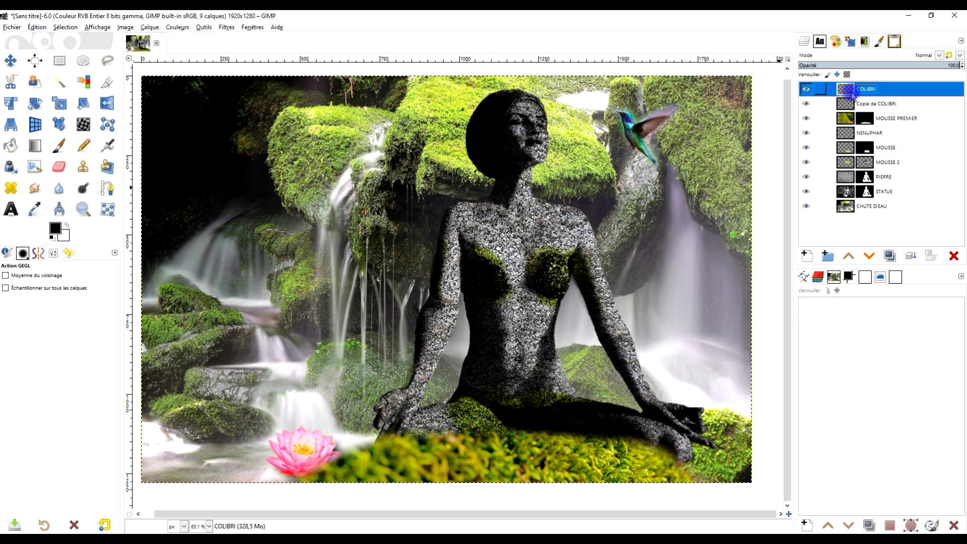
pyautogui.moveTo(852, 93); pyautogui.dragTo(863, 207)
pyautogui.click(889, 256)
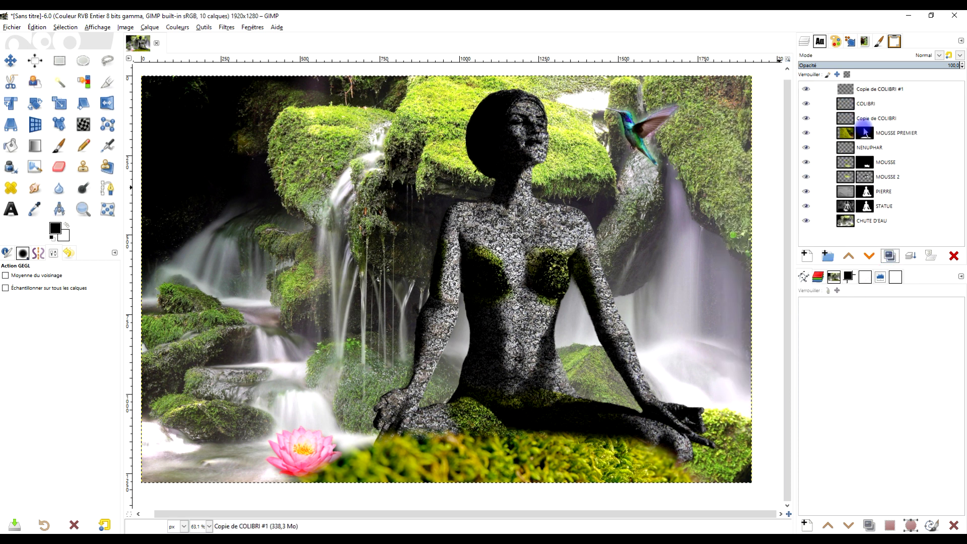
pyautogui.doubleClick(859, 89)
pyautogui.write('O')
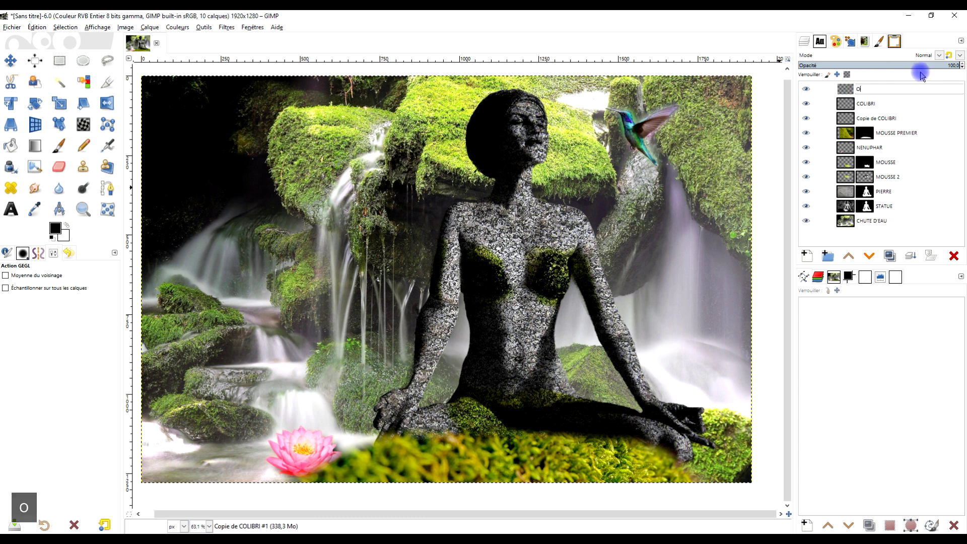
pyautogui.write('MBRE')
pyautogui.press('Return')
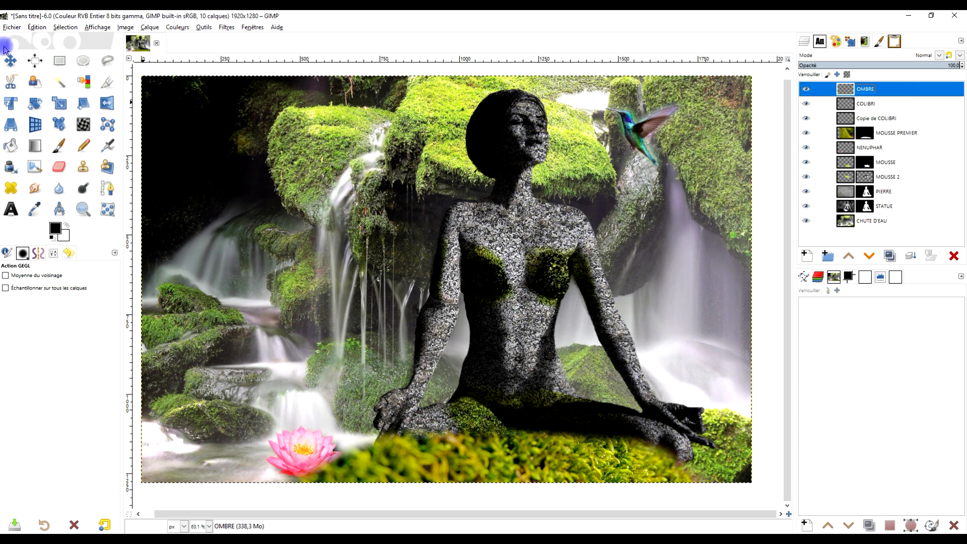
# Move the OMBRE bird onto the statue's chest and crop the layer to its content.
pyautogui.click(9, 58)
pyautogui.moveTo(648, 143); pyautogui.dragTo(572, 234)
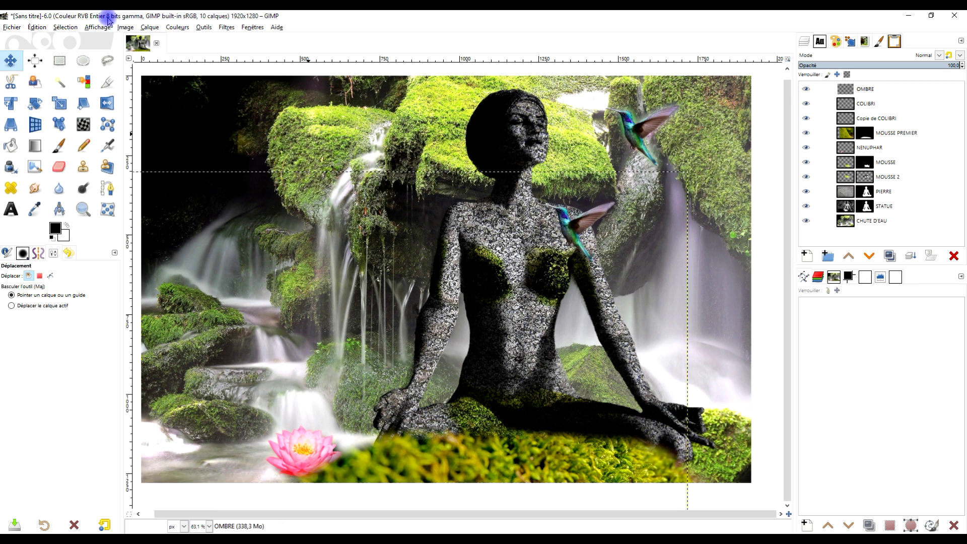
pyautogui.click(125, 27)
pyautogui.moveTo(150, 27)
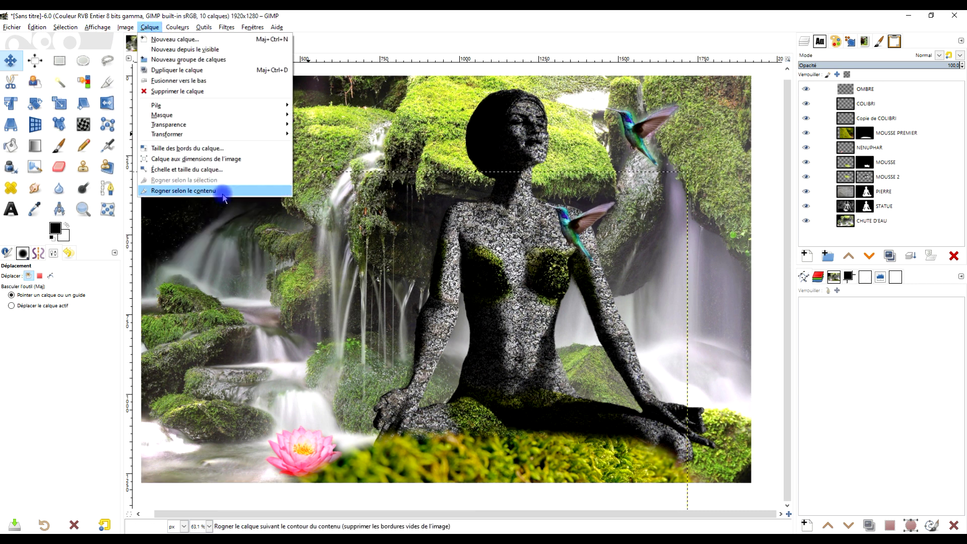
pyautogui.click(215, 190)
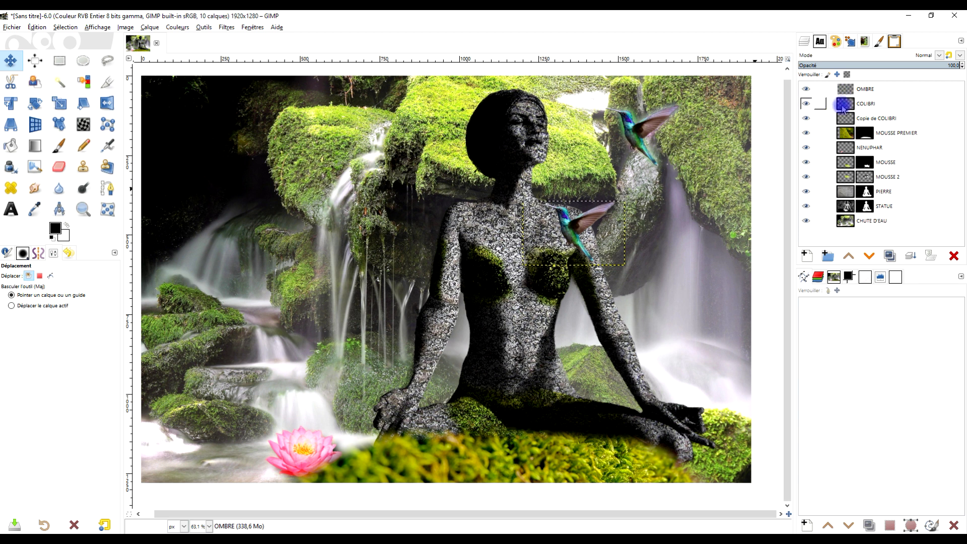
pyautogui.rightClick(859, 91)
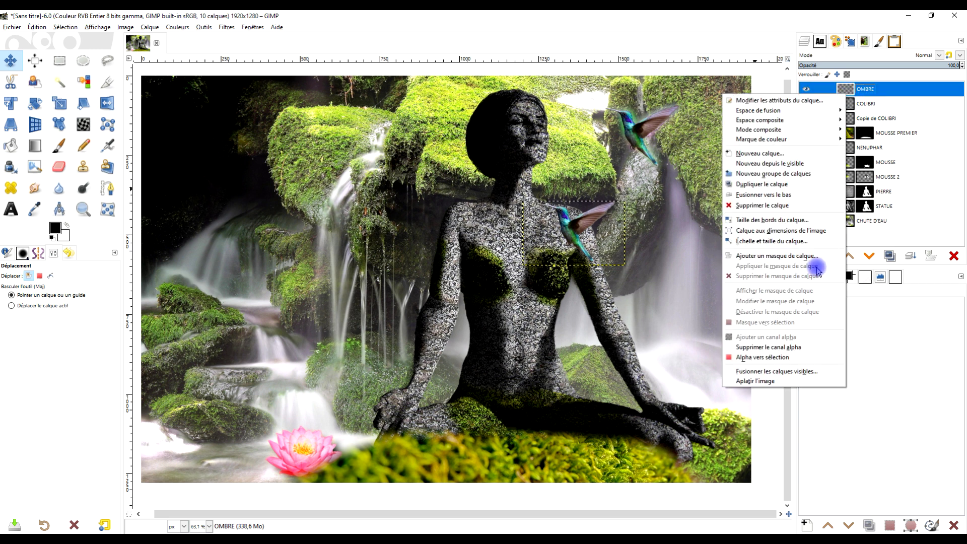
# Fill the OMBRE bird's alpha selection with black after resetting default colours.
pyautogui.click(792, 357)
pyautogui.press('d')
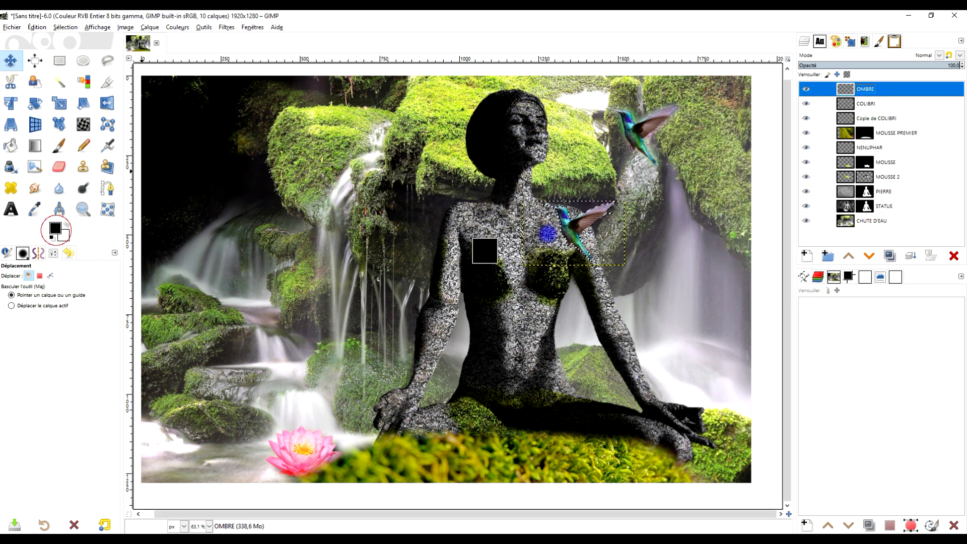
pyautogui.moveTo(56, 228); pyautogui.dragTo(579, 232)
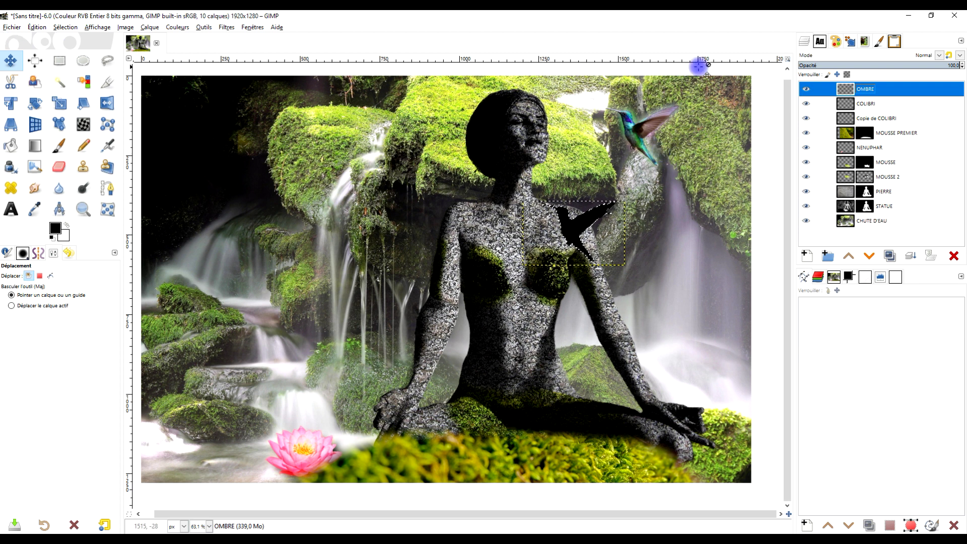
pyautogui.click(66, 27)
pyautogui.press('Escape')
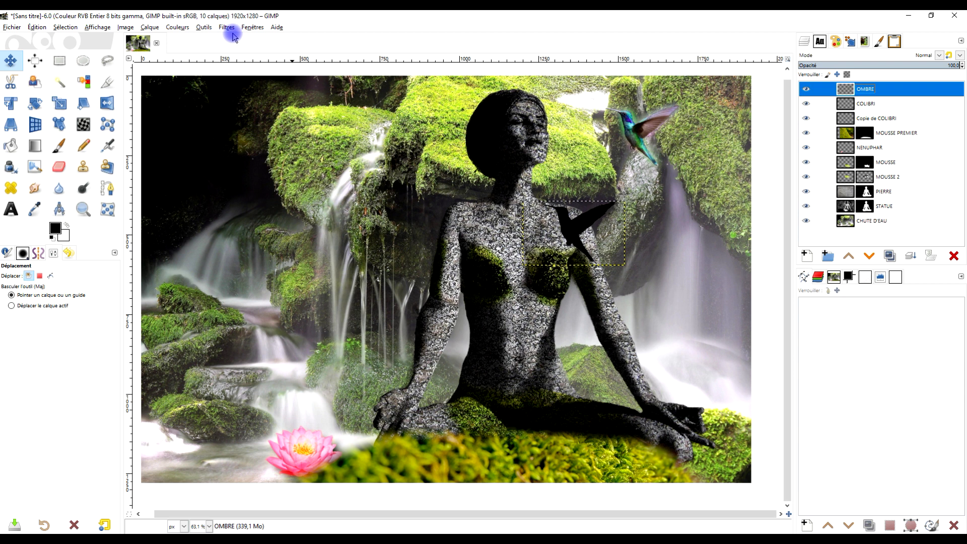
# Apply a Gaussian blur to the black silhouette and lower the layer's opacity.
pyautogui.click(228, 28)
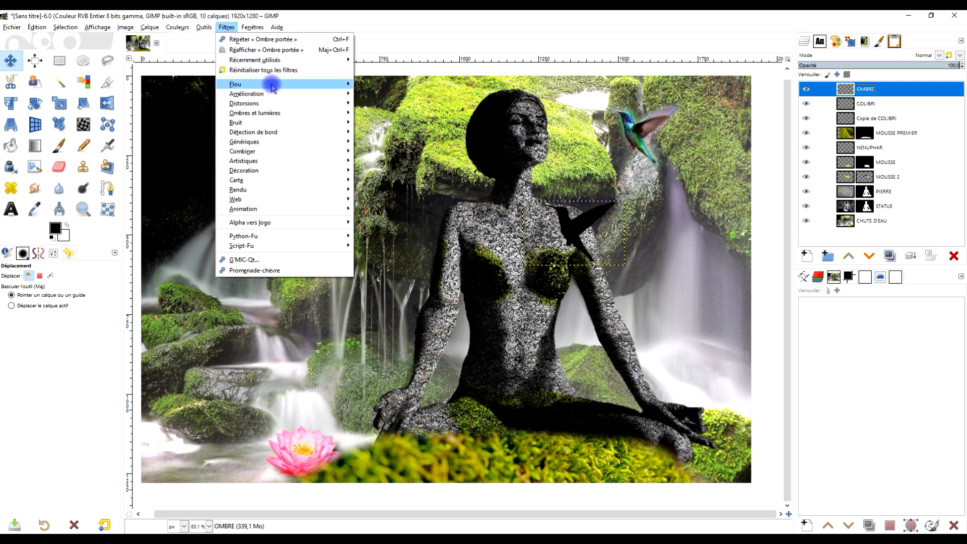
pyautogui.moveTo(272, 83)
pyautogui.click(391, 97)
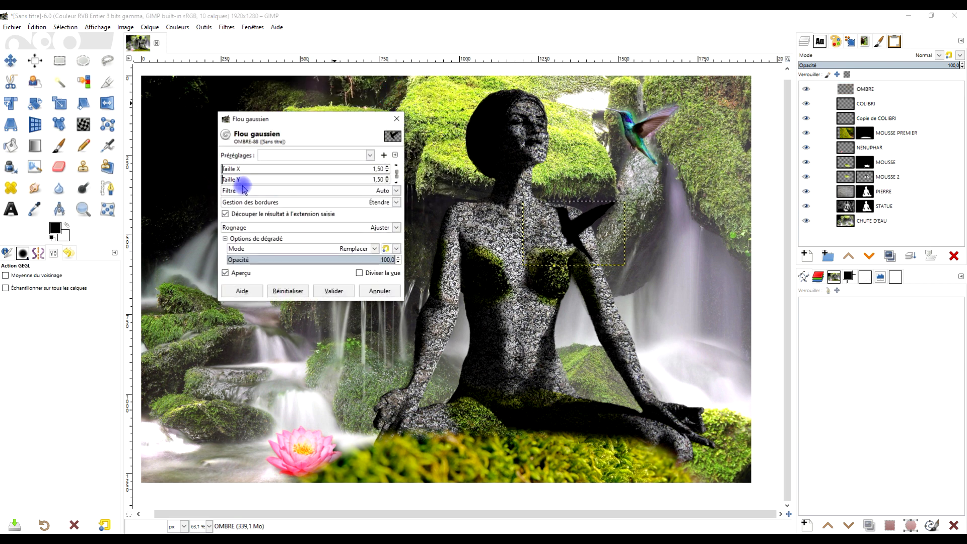
pyautogui.moveTo(244, 170); pyautogui.dragTo(230, 170)
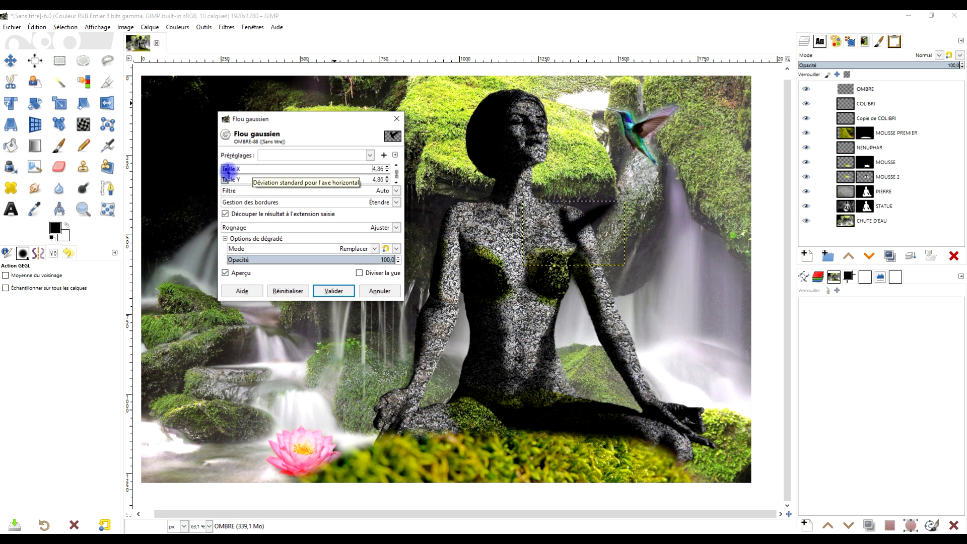
pyautogui.click(334, 290)
pyautogui.moveTo(942, 66); pyautogui.dragTo(888, 65)
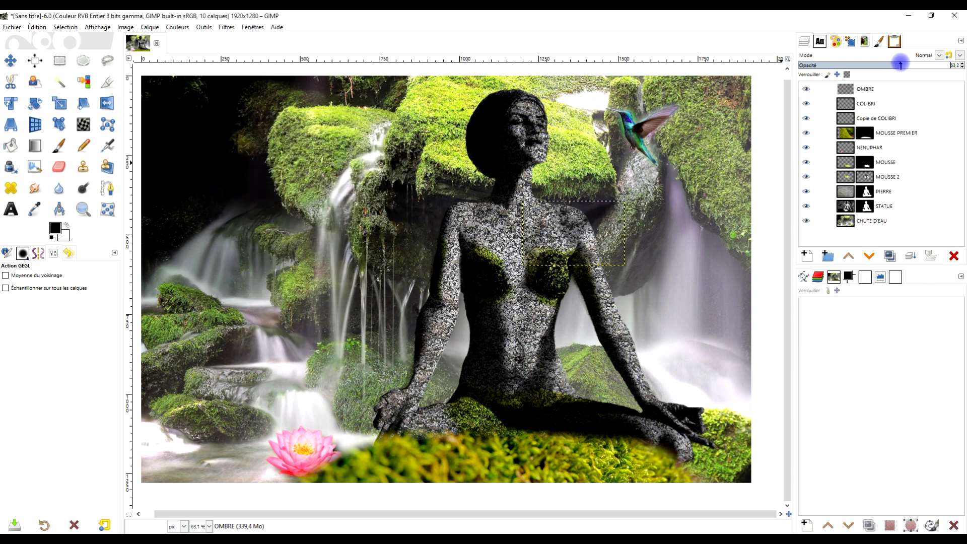
# Nudge the shadow, fit OMBRE to the image size and set its opacity to 63.2.
pyautogui.click(10, 60)
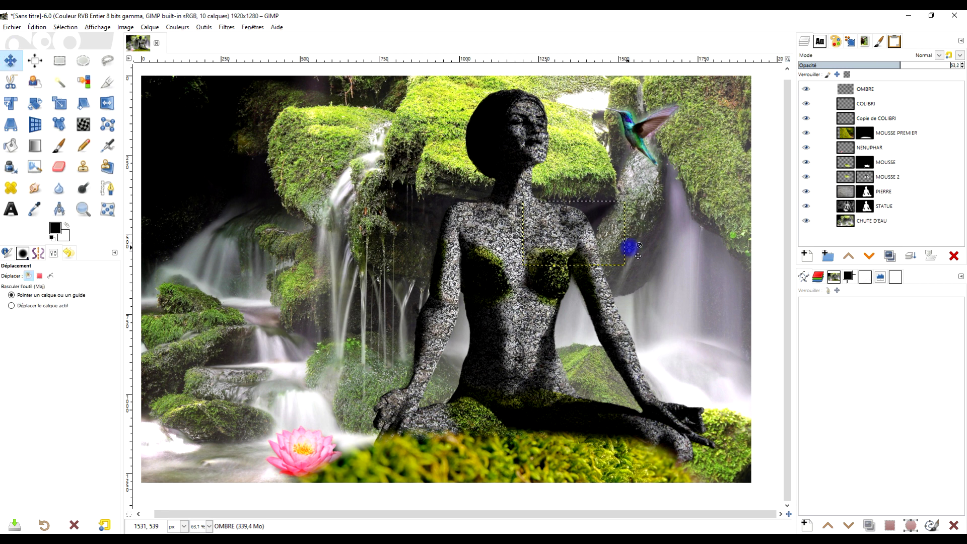
pyautogui.moveTo(582, 222); pyautogui.dragTo(594, 216)
pyautogui.click(59, 166)
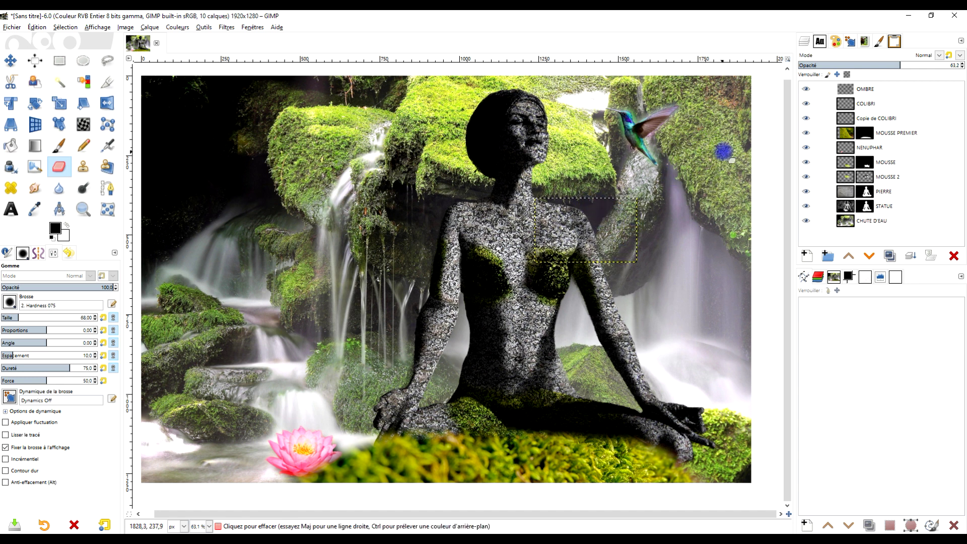
pyautogui.click(887, 90)
pyautogui.moveTo(910, 66); pyautogui.dragTo(917, 66)
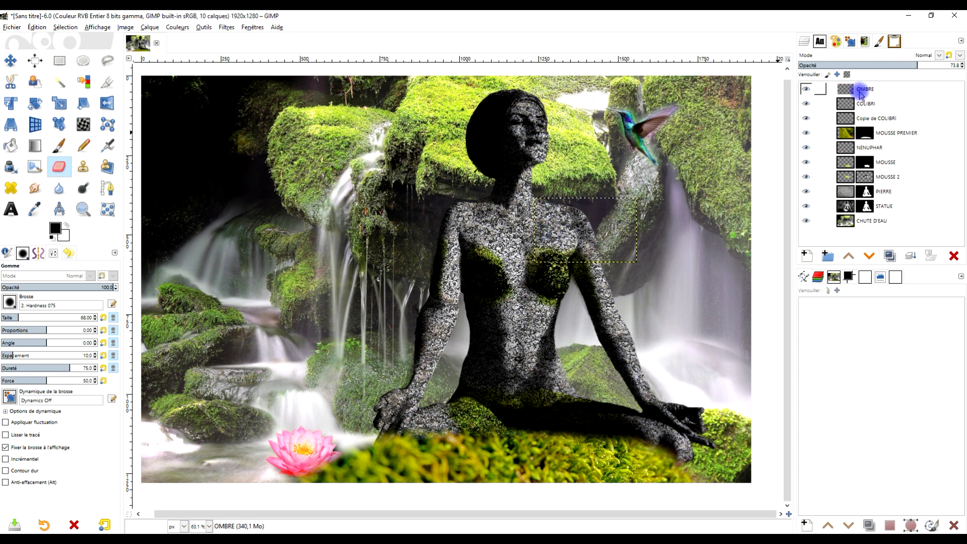
pyautogui.rightClick(853, 88)
pyautogui.click(831, 228)
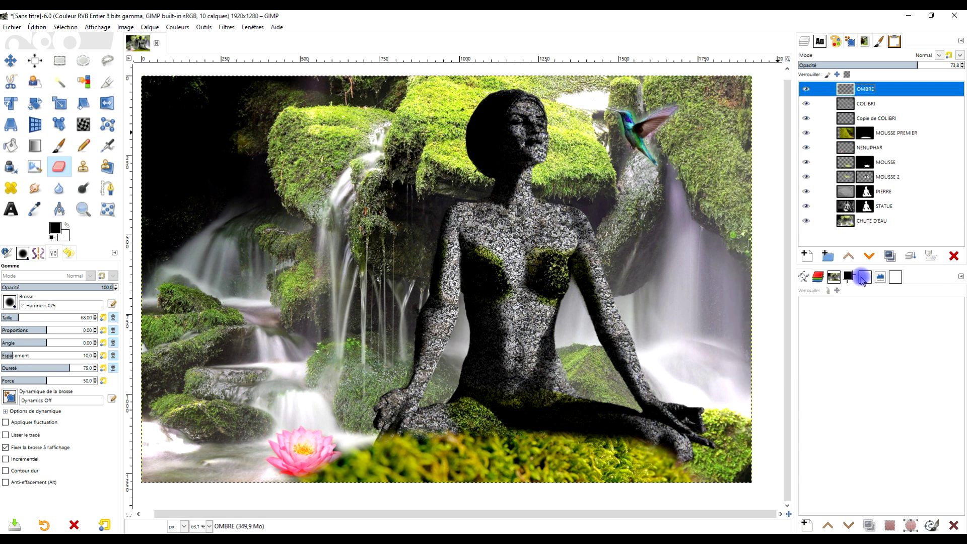
pyautogui.click(905, 65)
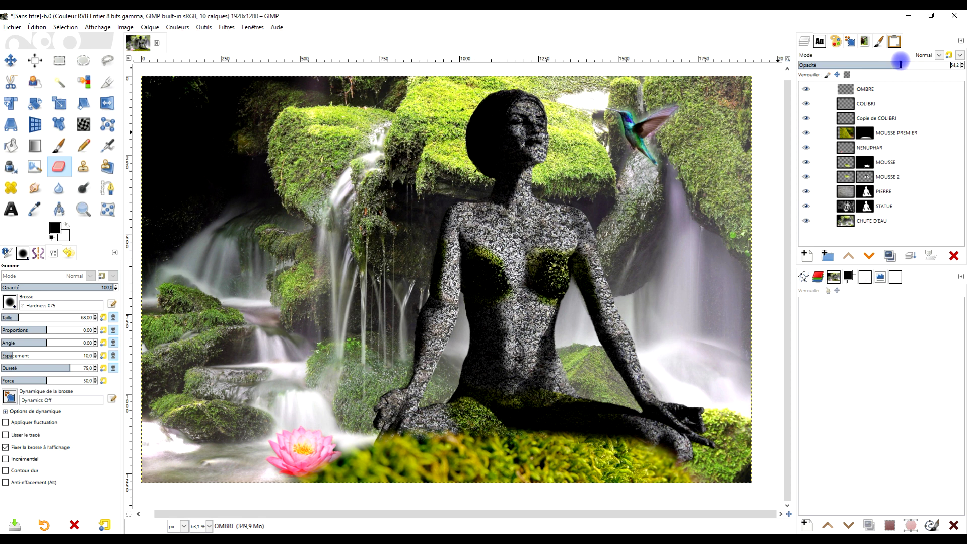
pyautogui.click(900, 63)
# Zoom so the image fills the view and make CHUTE D'EAU the active layer.
pyautogui.keyDown('ctrl'); pyautogui.scroll(-1, 633, 270); pyautogui.keyUp('ctrl')
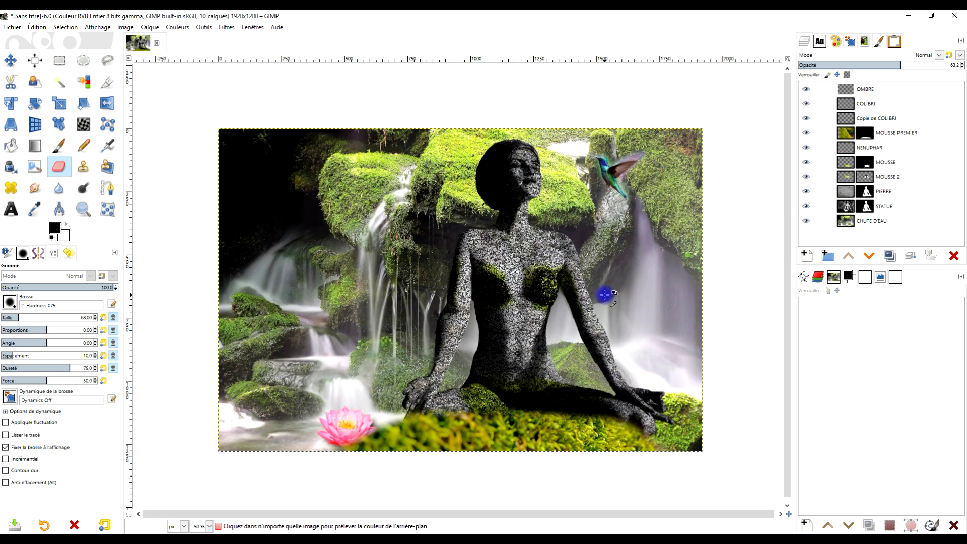
pyautogui.scroll(2, 604, 294)
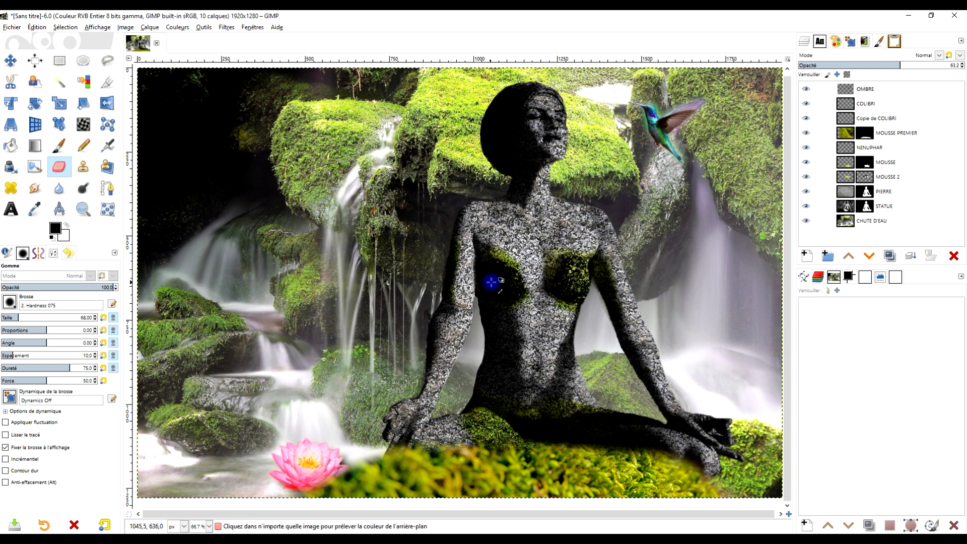
pyautogui.scroll(-2, 492, 276)
pyautogui.click(83, 209)
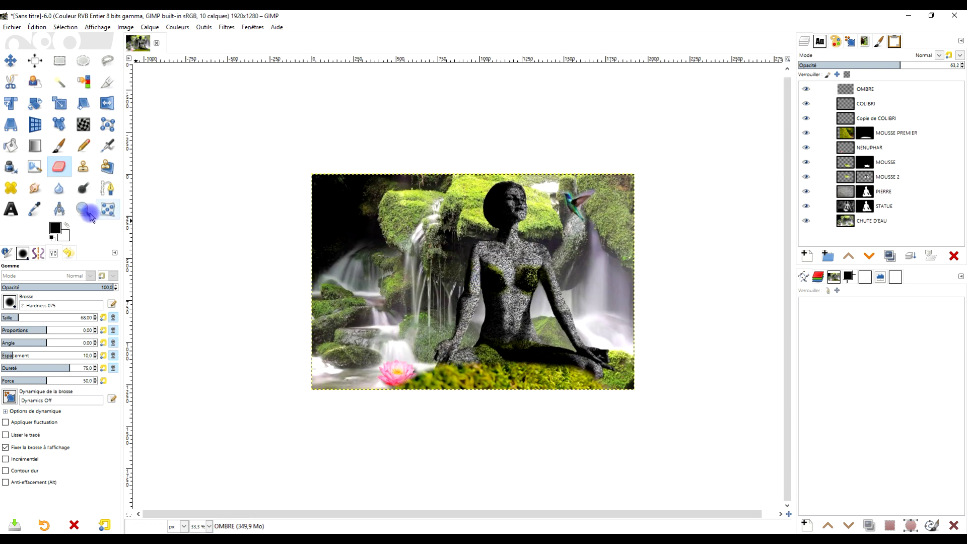
pyautogui.moveTo(305, 167); pyautogui.dragTo(642, 391)
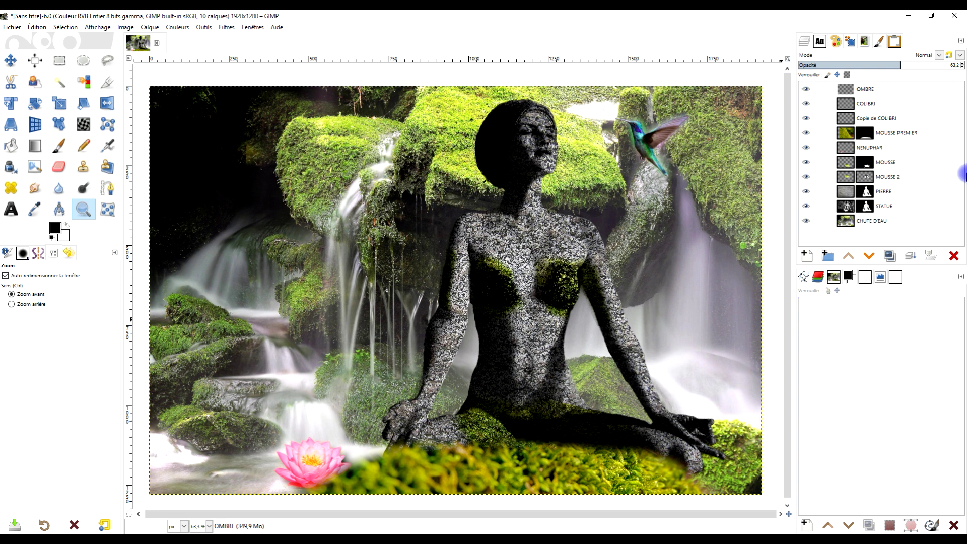
pyautogui.click(866, 223)
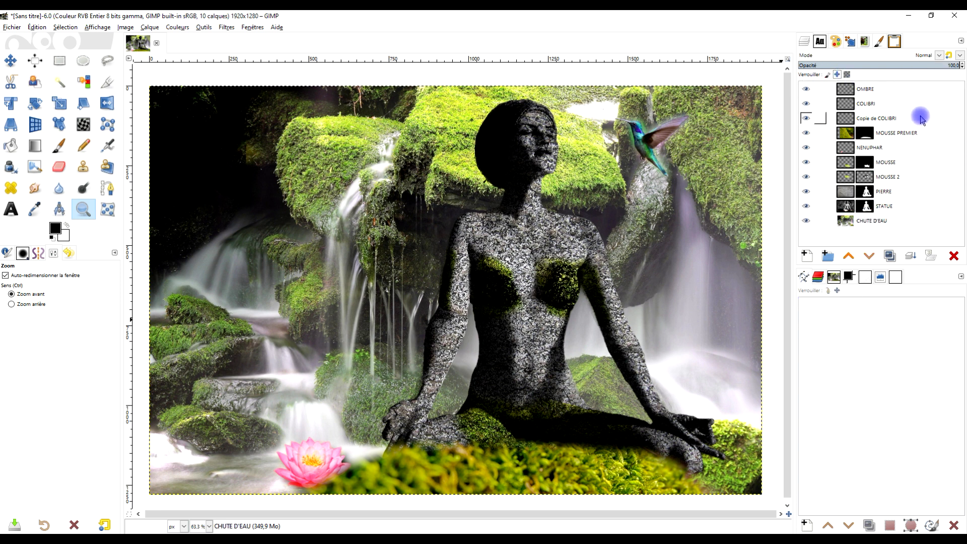
# Set the waterfall's Hue-Saturation to saturation 28.7 and lightness -31.7.
pyautogui.click(173, 28)
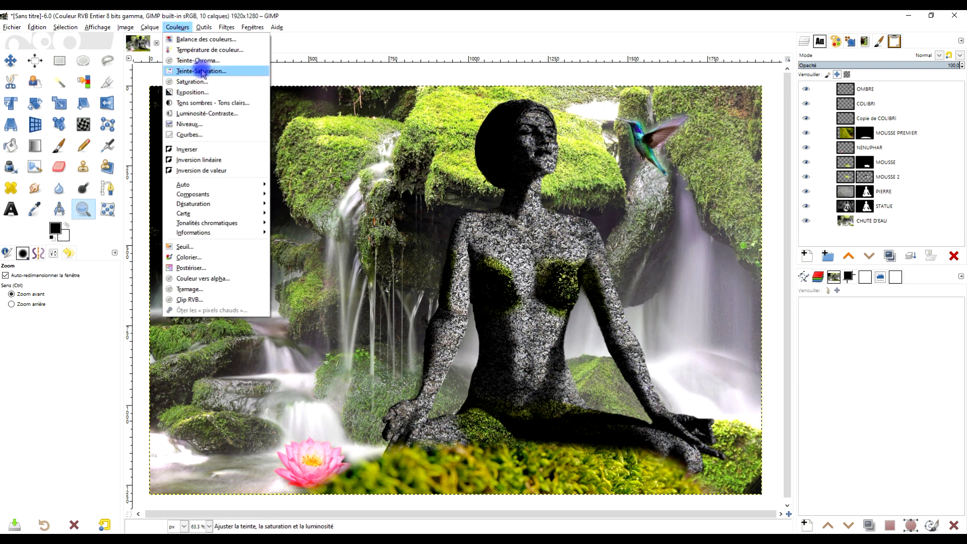
pyautogui.click(201, 71)
pyautogui.moveTo(277, 124); pyautogui.dragTo(87, 89)
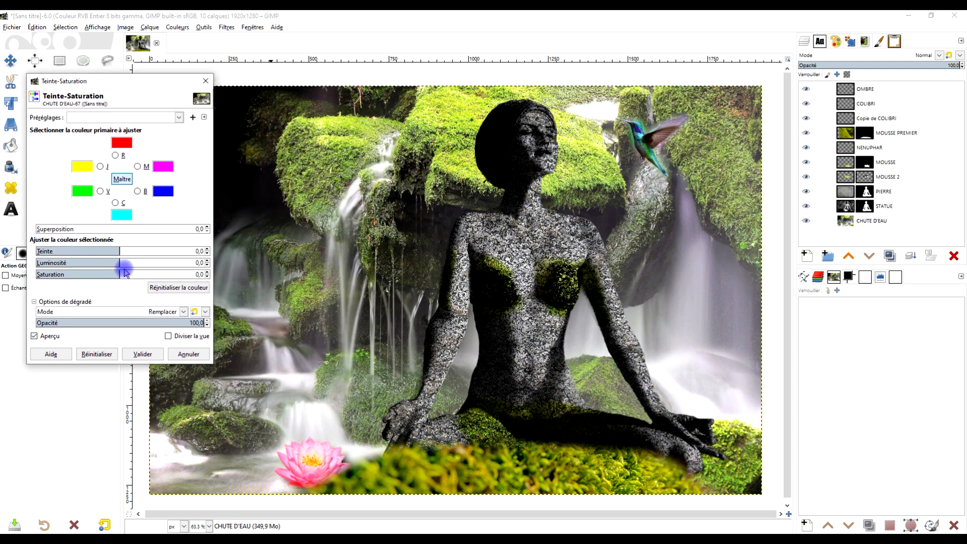
pyautogui.moveTo(120, 273); pyautogui.dragTo(141, 275)
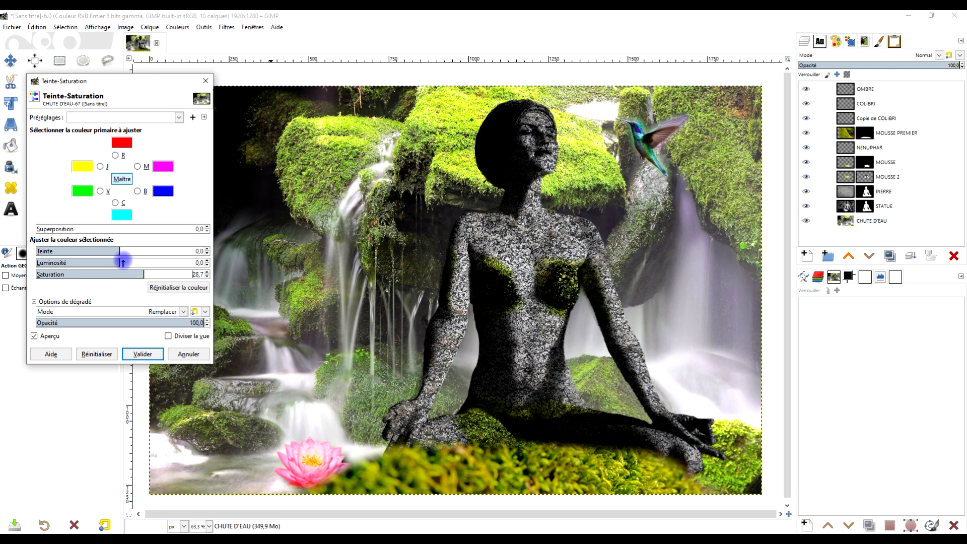
pyautogui.moveTo(117, 259); pyautogui.dragTo(100, 255)
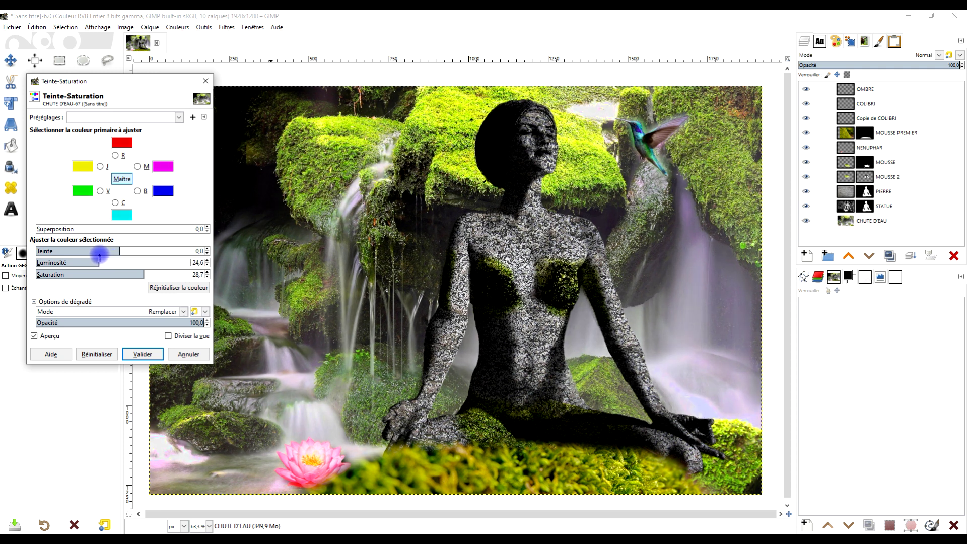
pyautogui.moveTo(94, 258); pyautogui.dragTo(534, 271)
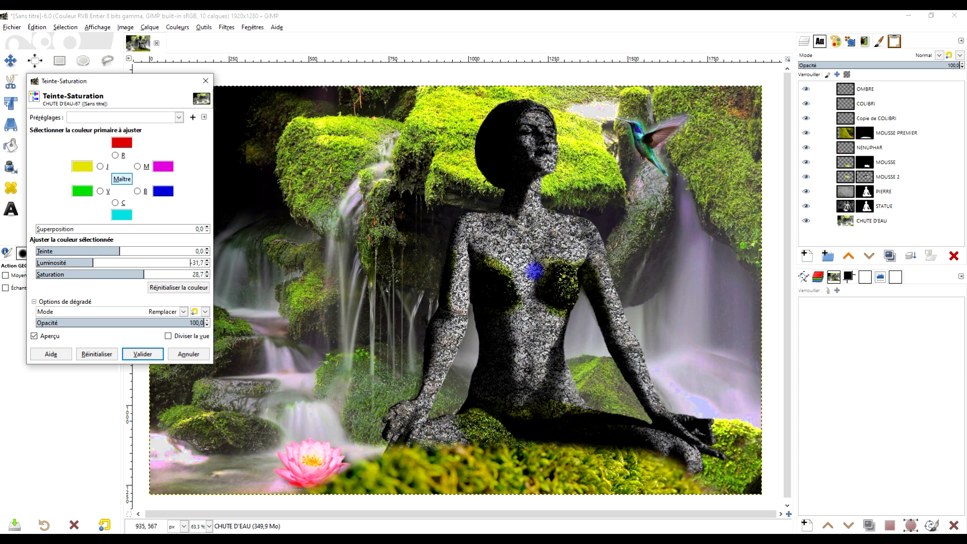
pyautogui.click(142, 353)
# Tone down the lily with Hue-Saturation: lightness -12, saturation -26.9.
pyautogui.click(899, 151)
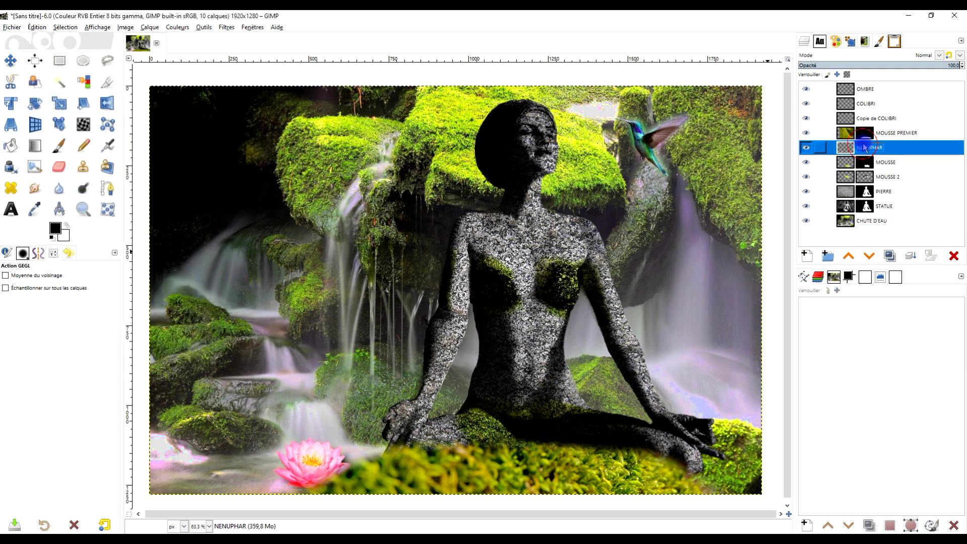
pyautogui.click(183, 28)
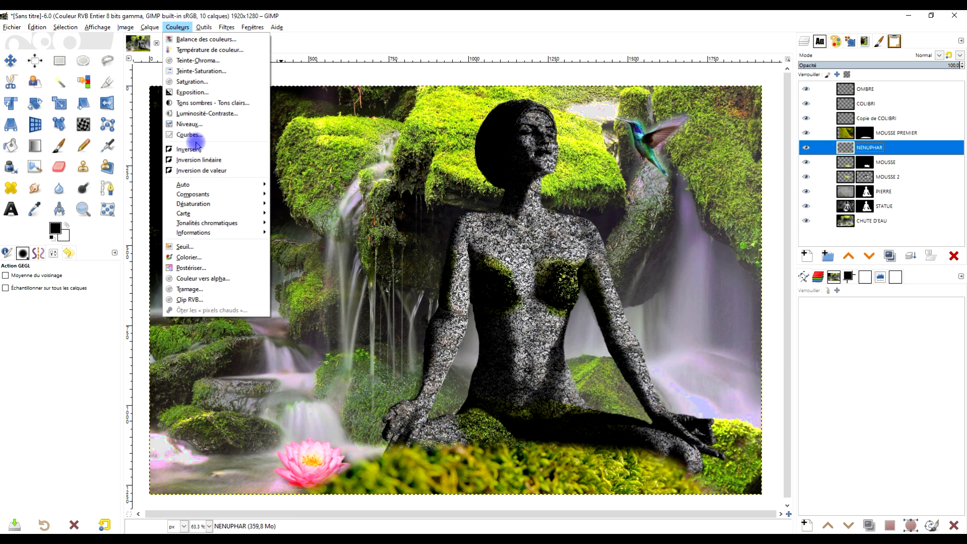
pyautogui.click(216, 73)
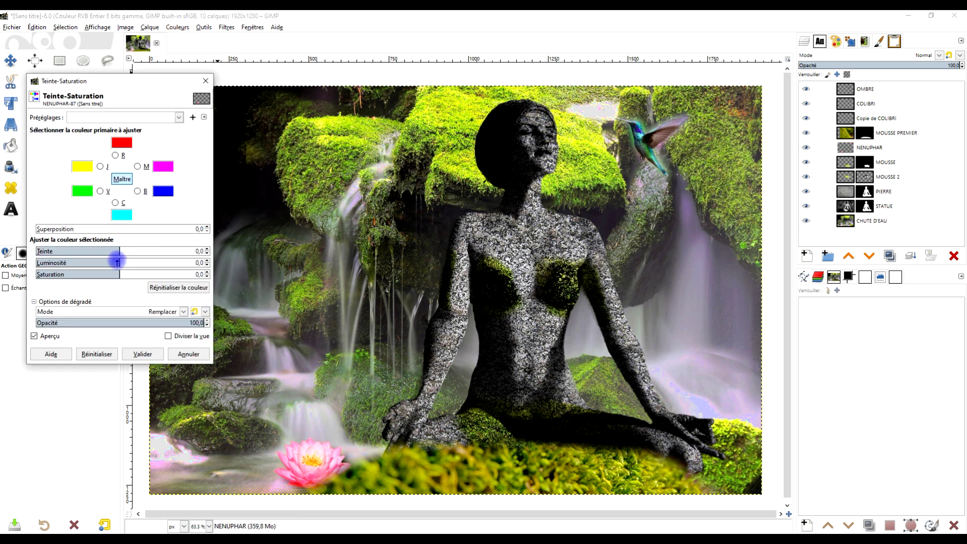
pyautogui.moveTo(104, 260); pyautogui.dragTo(111, 274)
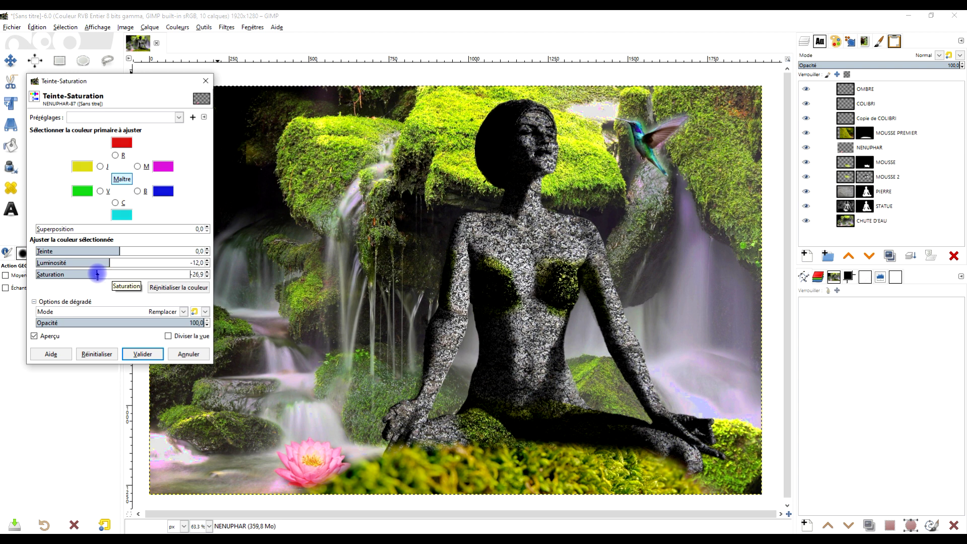
pyautogui.click(143, 353)
pyautogui.click(911, 150)
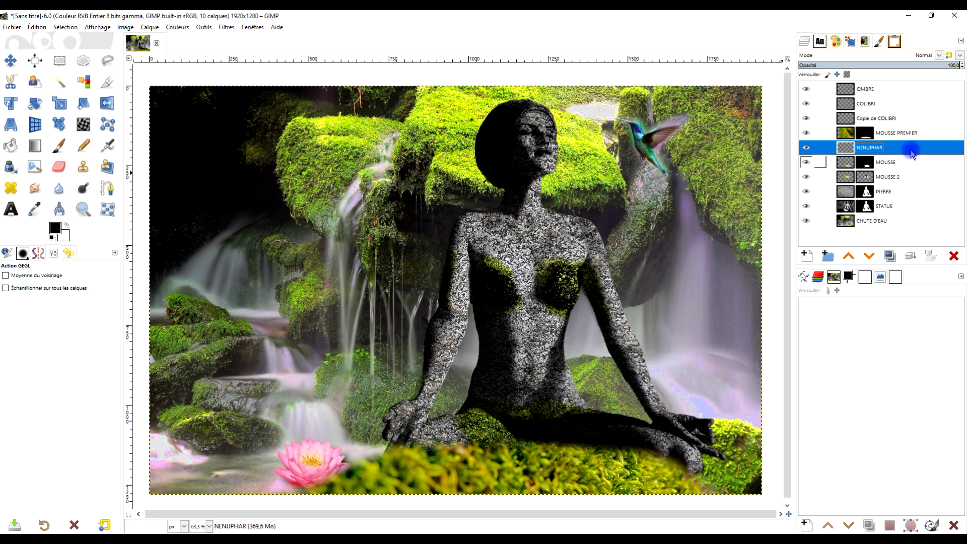
# Move OMBRE below the hummingbird copy and rename that copy LUEUR.
pyautogui.click(892, 90)
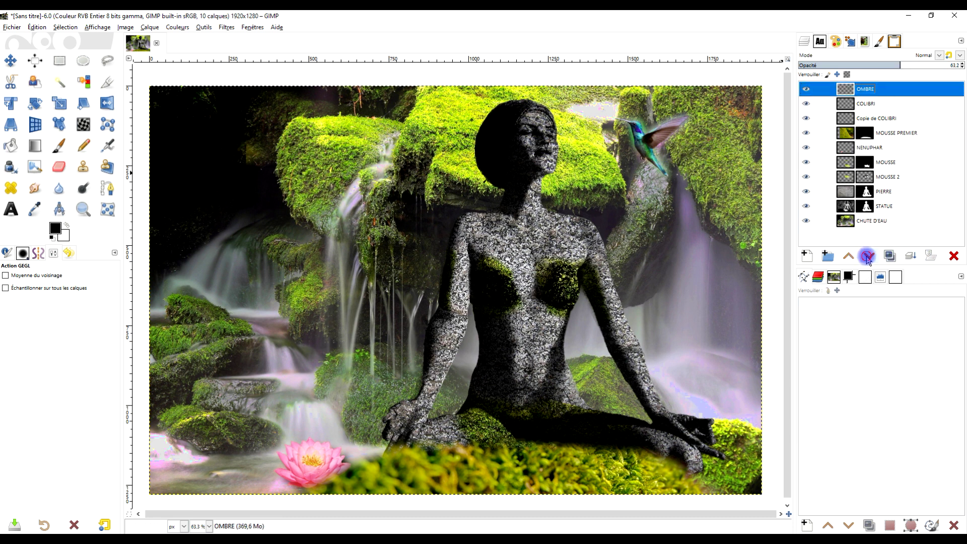
pyautogui.click(867, 257)
pyautogui.click(867, 257)
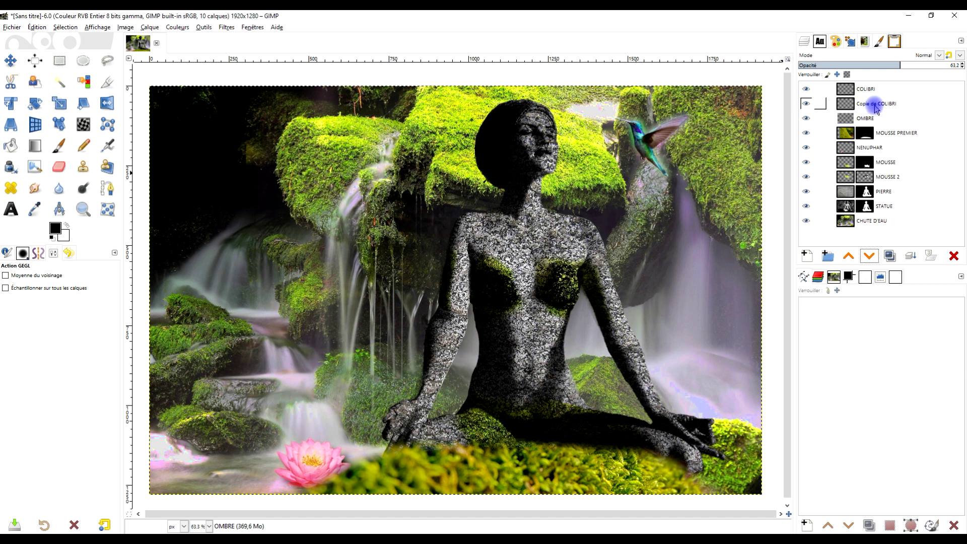
pyautogui.doubleClick(874, 104)
pyautogui.write('LUEUR')
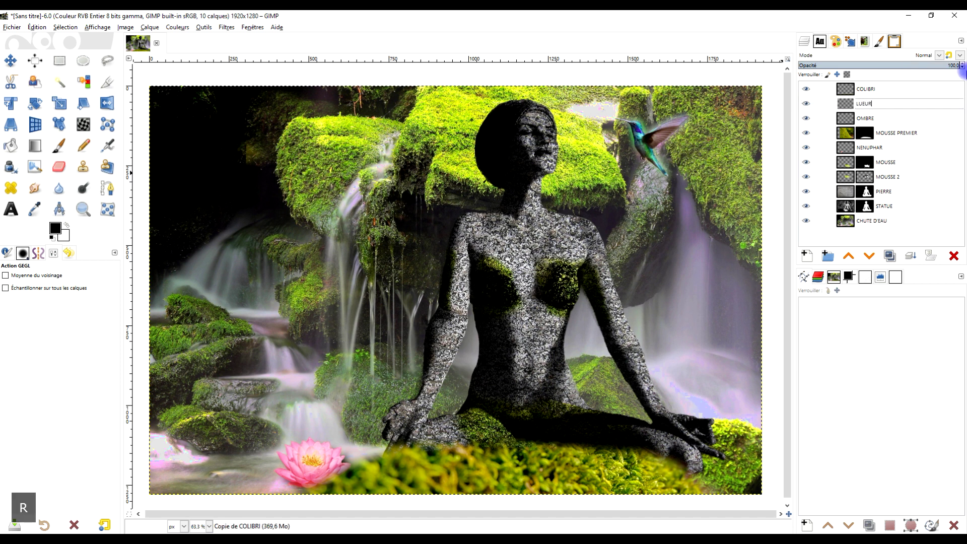
pyautogui.press('Return')
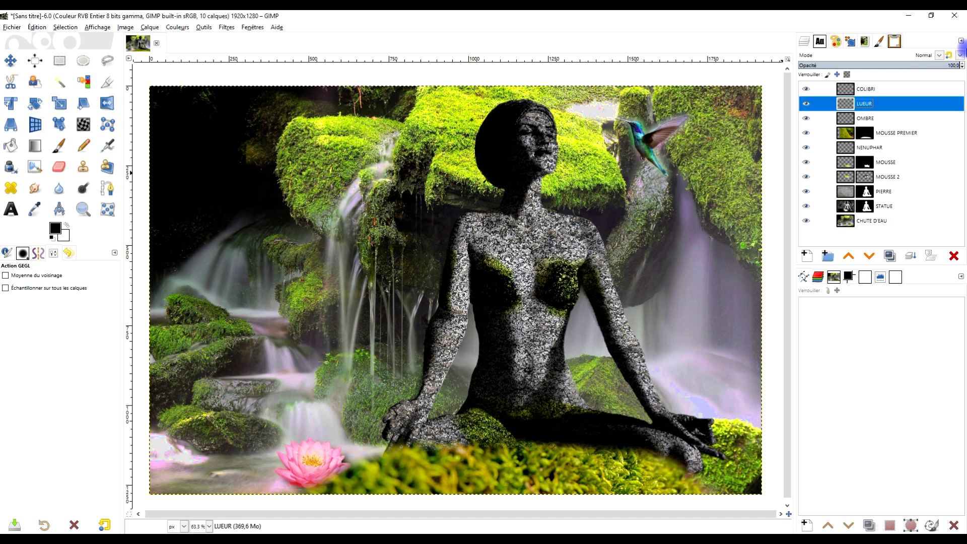
pyautogui.click(865, 106)
pyautogui.scroll(-2, 654, 270)
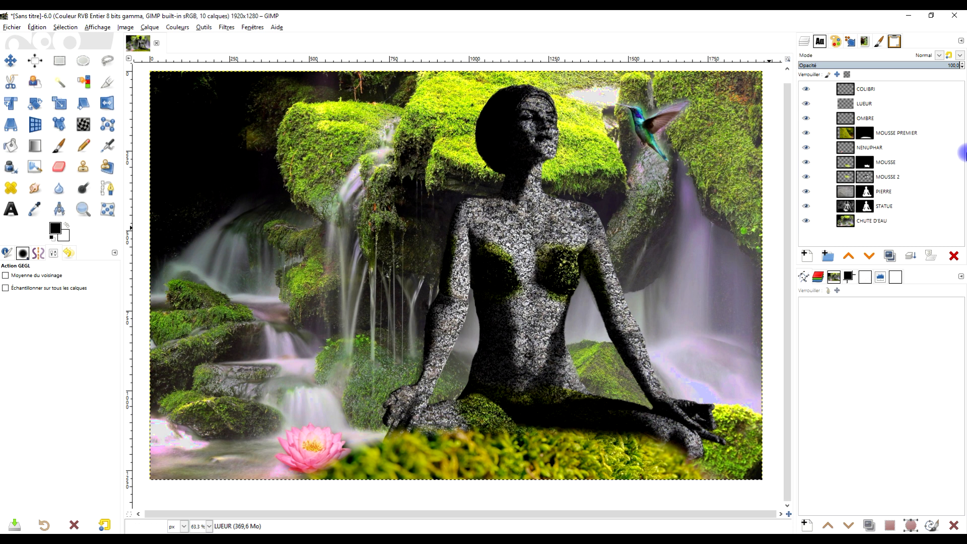
# Brush black on the MOUSSE PREMIER mask over the statue's lower hand, redoing one stroke.
pyautogui.click(864, 134)
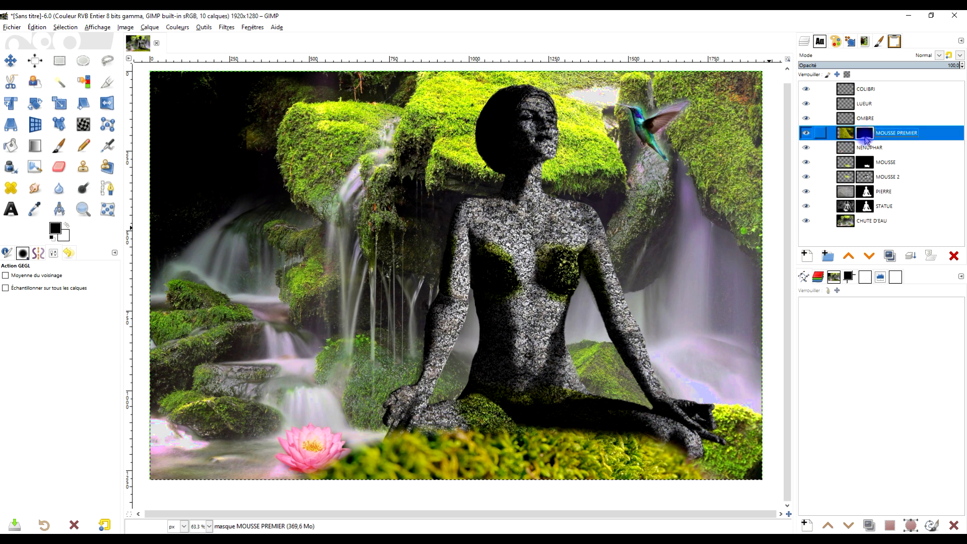
pyautogui.click(59, 145)
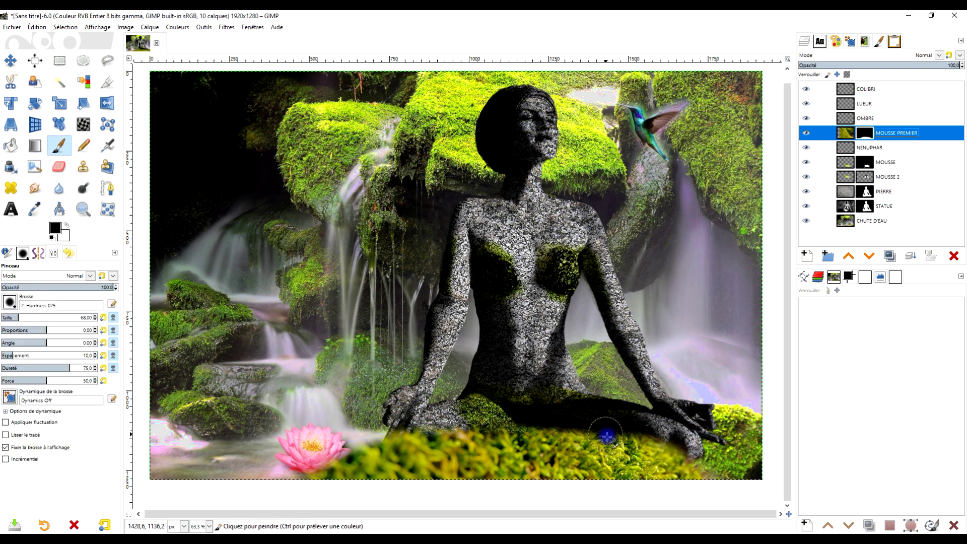
pyautogui.click(670, 439)
pyautogui.moveTo(670, 439)
pyautogui.mouseDown()
pyautogui.moveTo(680, 449)
pyautogui.moveTo(656, 446)
pyautogui.moveTo(664, 459)
pyautogui.moveTo(630, 436)
pyautogui.mouseUp()
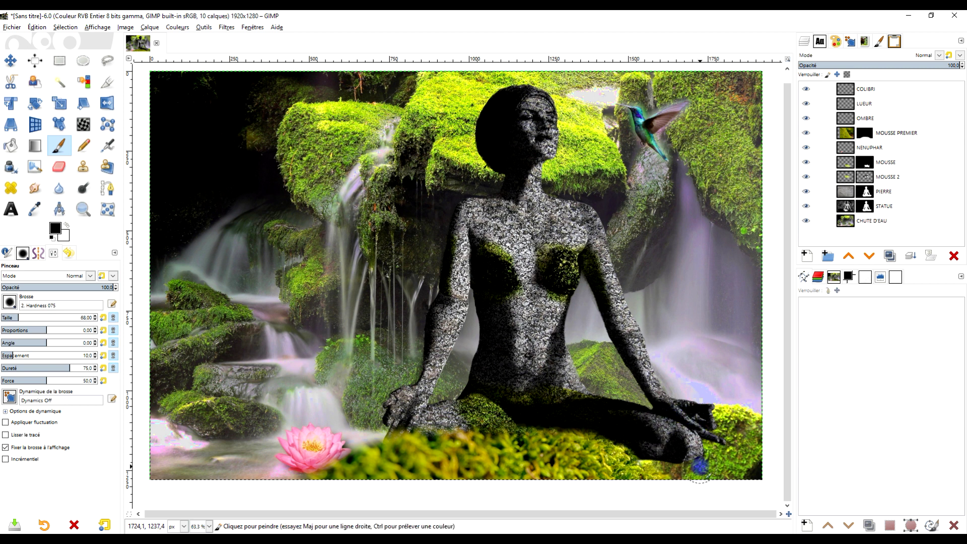
pyautogui.hotkey('ctrl', 'z')
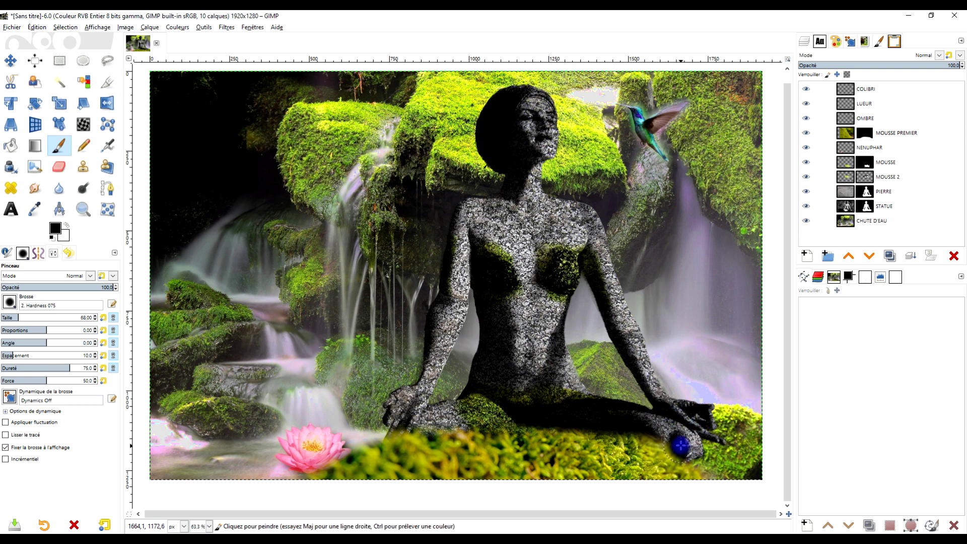
pyautogui.moveTo(657, 438)
pyautogui.mouseDown()
pyautogui.moveTo(688, 453)
pyautogui.moveTo(639, 428)
pyautogui.mouseUp()
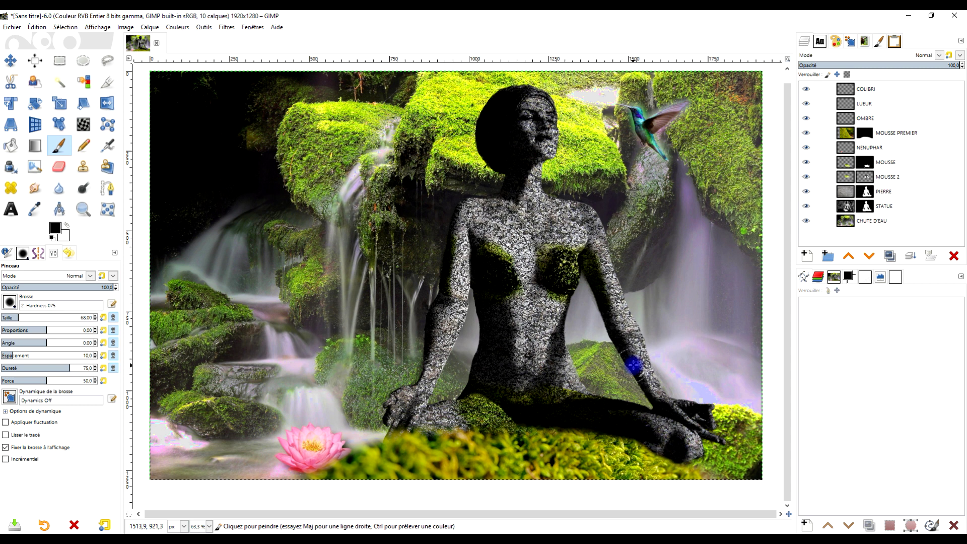